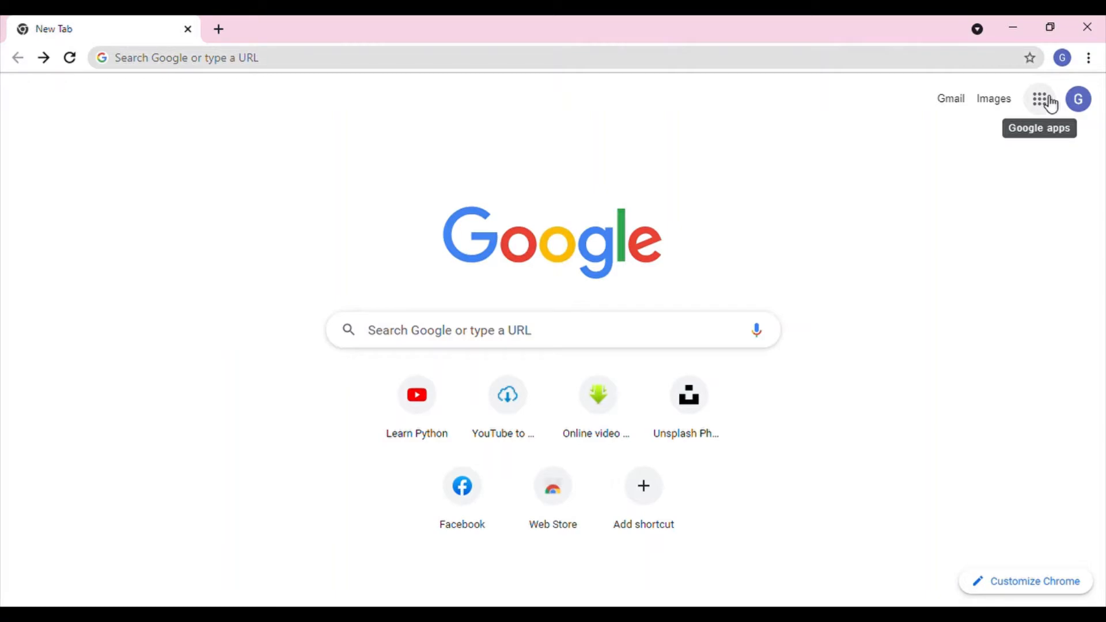
Open Google Forms from the list of Google apps.
{"action": "left_click", "coordinate": [1050, 103]}
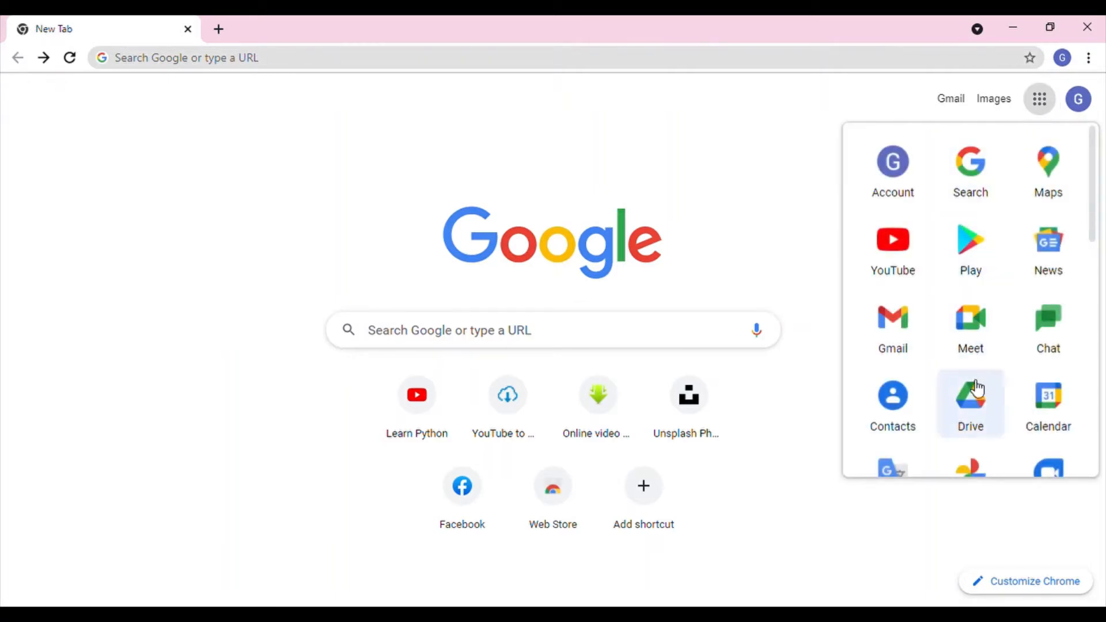
{"action": "scroll", "coordinate": [965, 277], "scroll_direction": "down", "scroll_amount": 6}
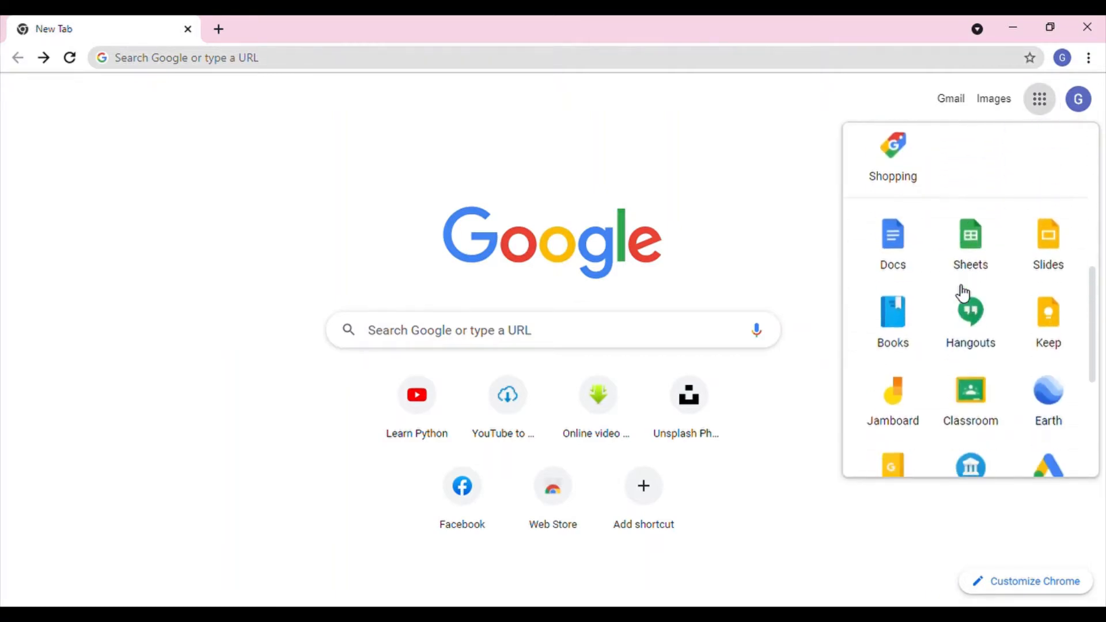
{"action": "scroll", "coordinate": [964, 294], "scroll_direction": "down", "scroll_amount": 4}
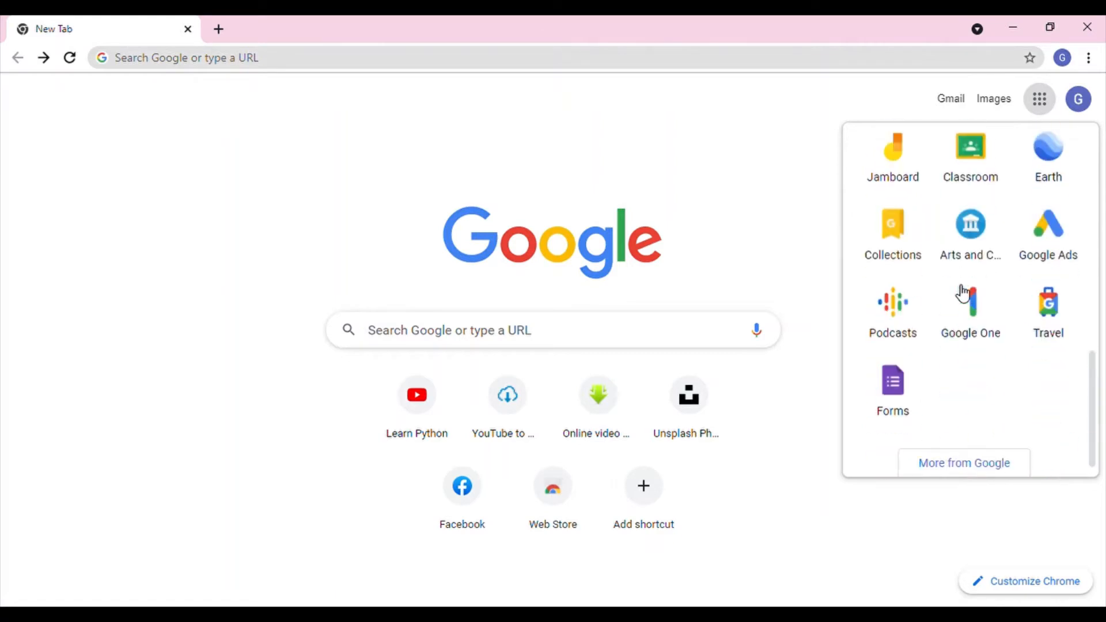
{"action": "left_click", "coordinate": [906, 402]}
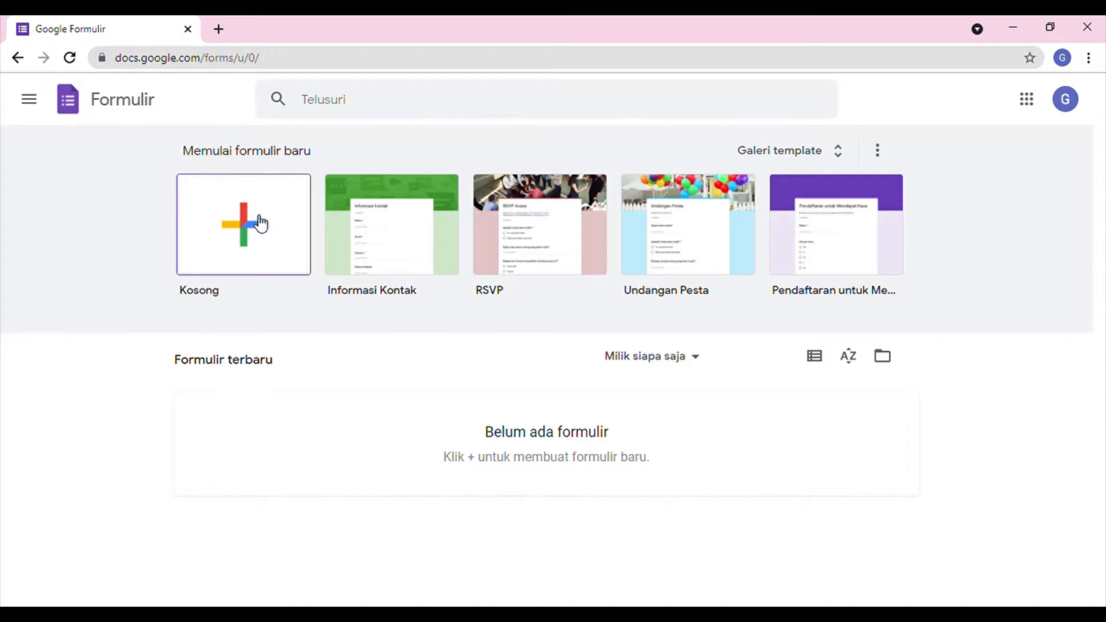
Create a new blank form and dismiss the tip about reusing questions from other forms.
{"action": "left_click", "coordinate": [29, 99]}
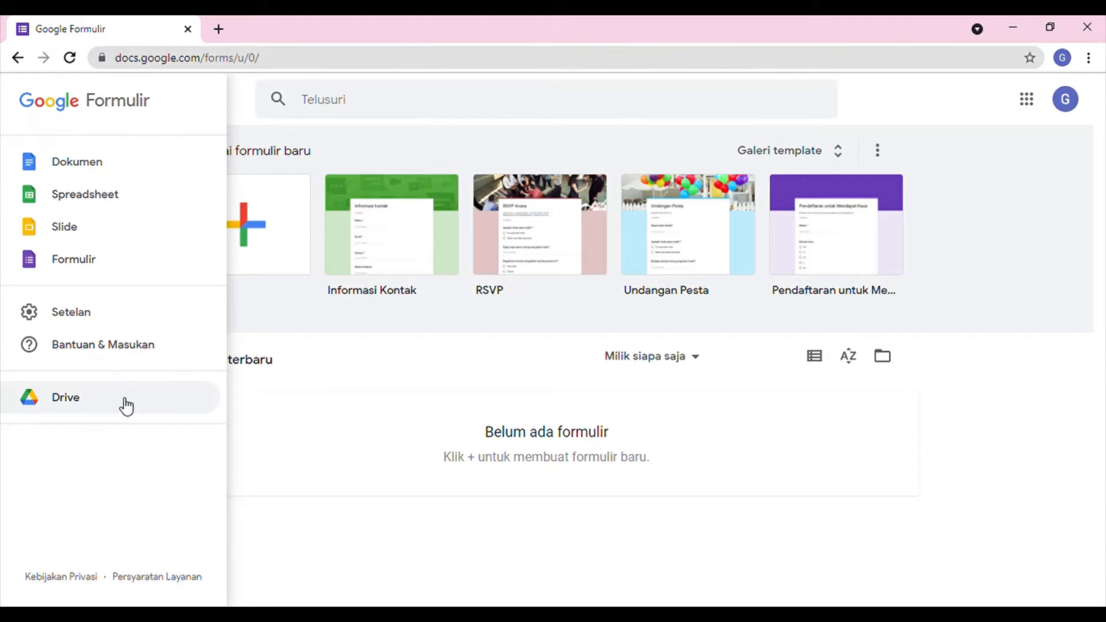
{"action": "left_click", "coordinate": [1032, 348]}
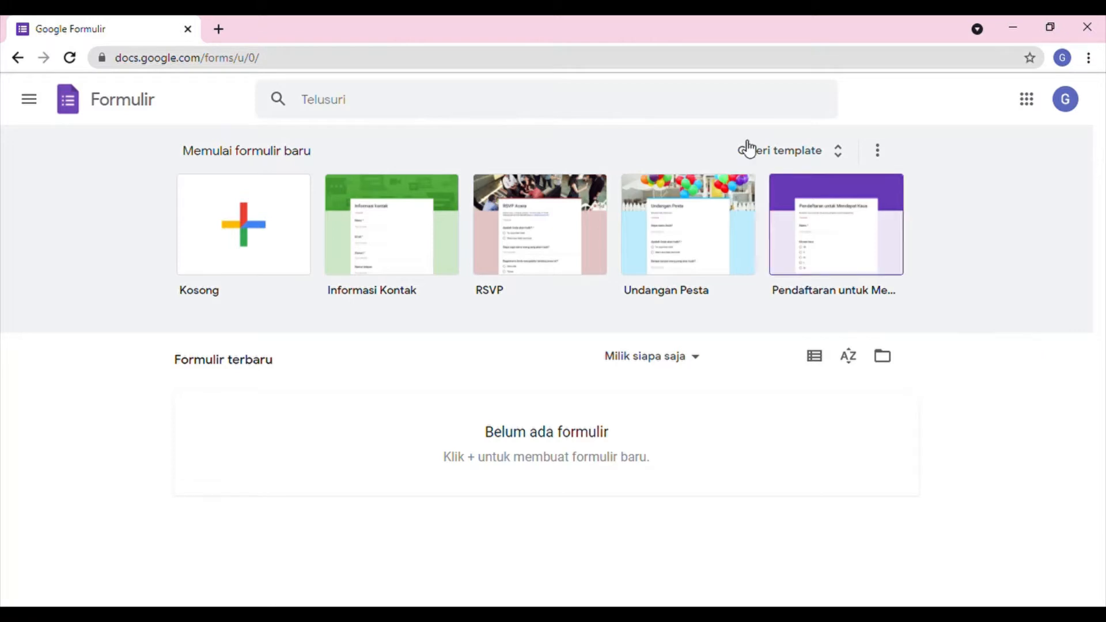
{"action": "left_click", "coordinate": [250, 227]}
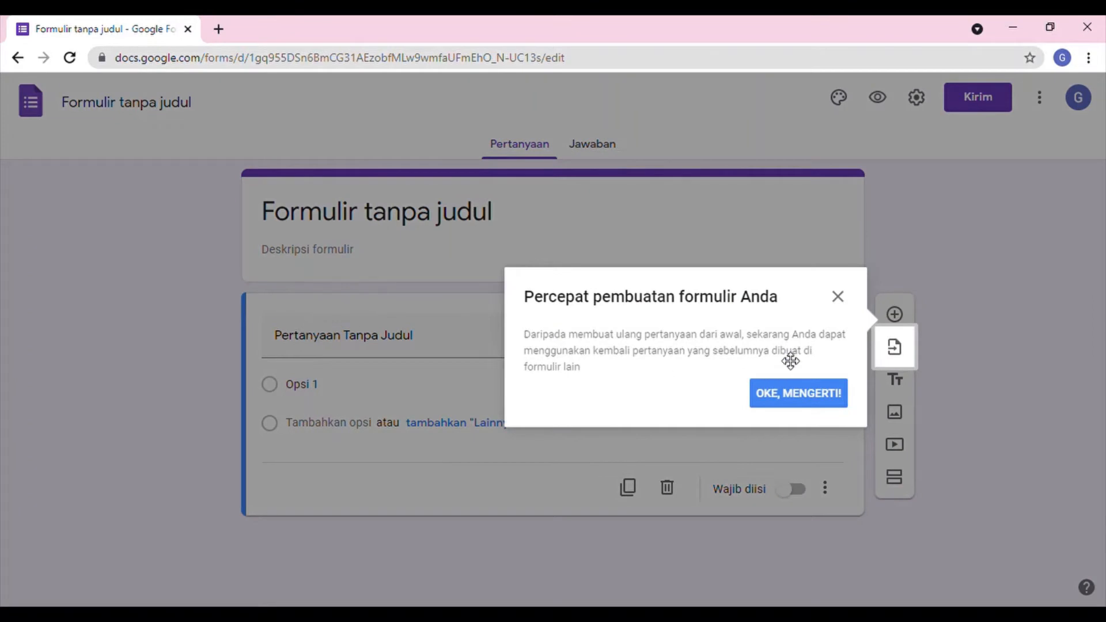
{"action": "left_click", "coordinate": [843, 299]}
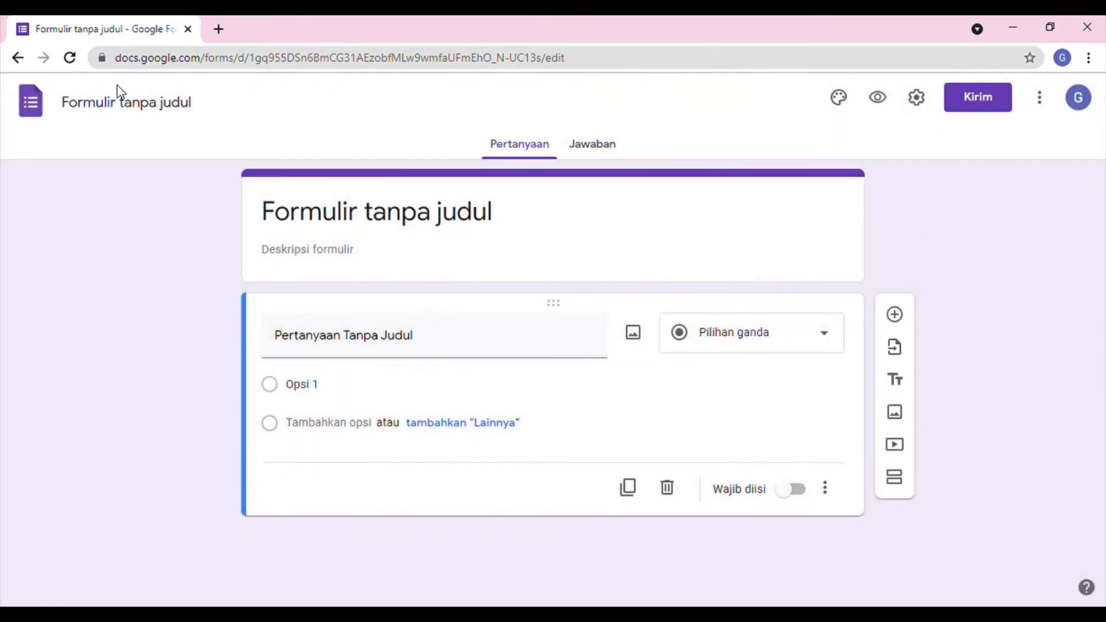
Rename the untitled form as "Ulangan Harian IPS 1".
{"action": "left_click", "coordinate": [175, 117]}
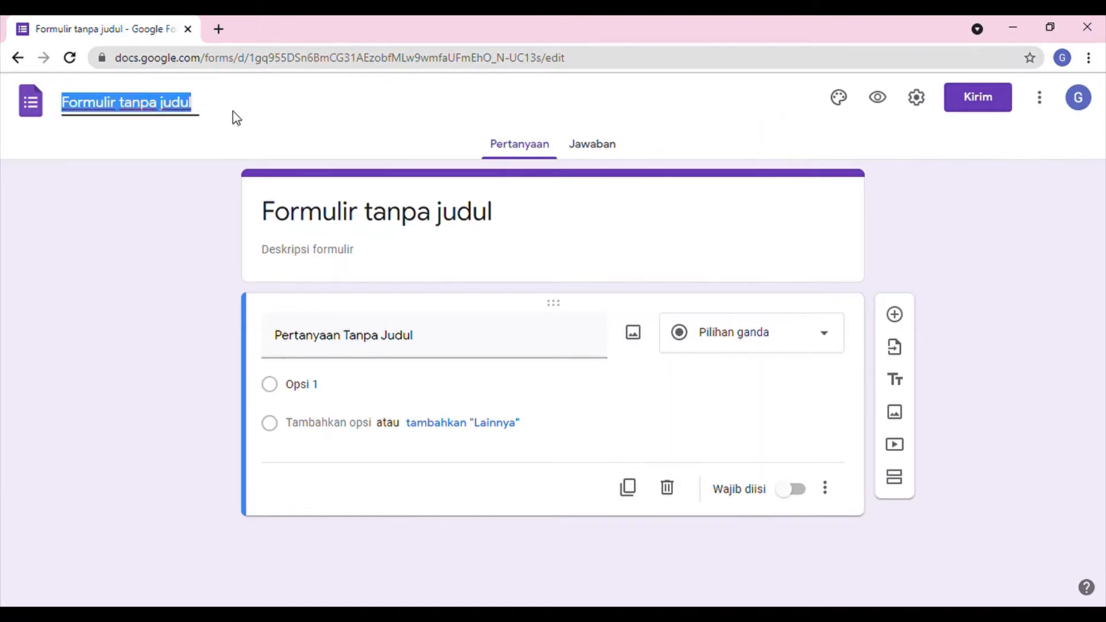
{"action": "type", "text": "Ulan"}
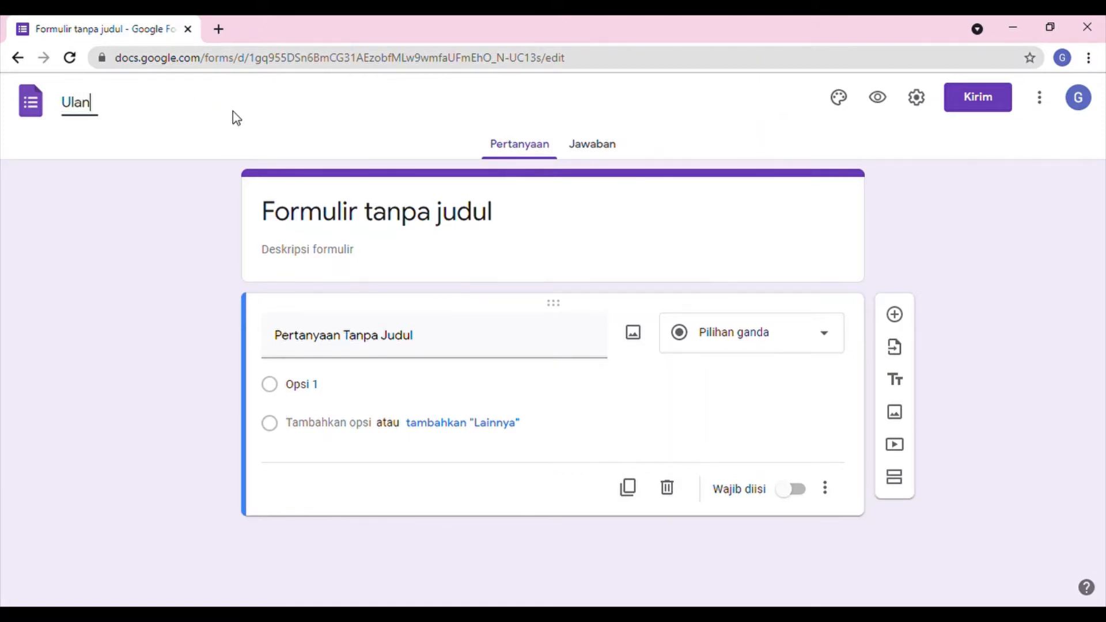
{"action": "type", "text": "gan hari"}
{"action": "key", "text": "BackSpace"}
{"action": "key", "text": "BackSpace"}
{"action": "key", "text": "BackSpace"}
{"action": "key", "text": "BackSpace"}
{"action": "type", "text": "Harian"}
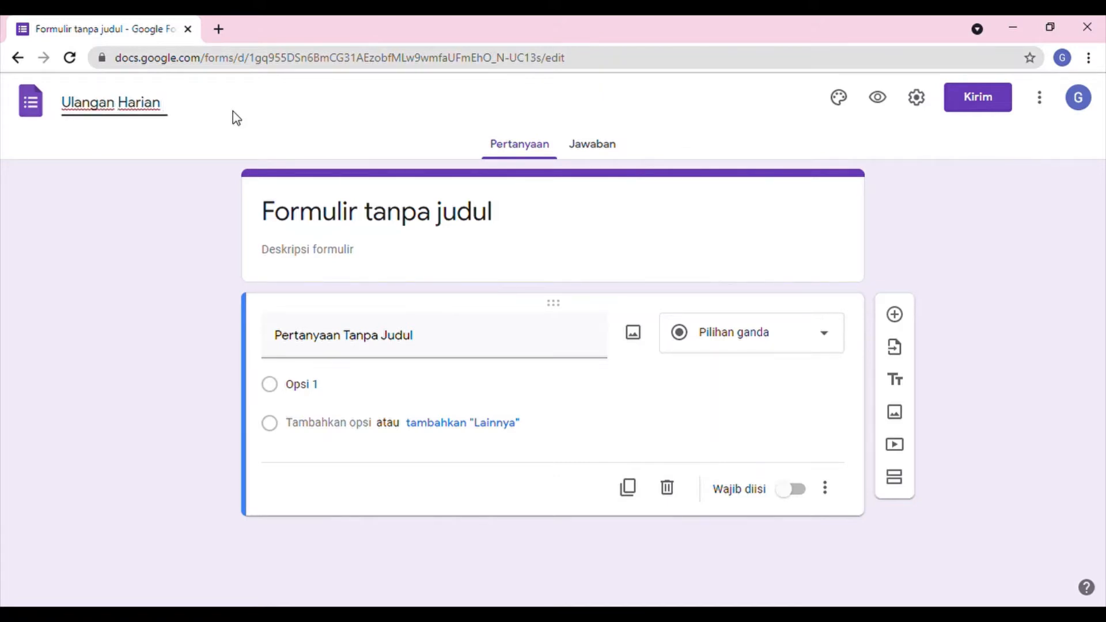
{"action": "type", "text": " IPS 1"}
{"action": "left_click", "coordinate": [361, 139]}
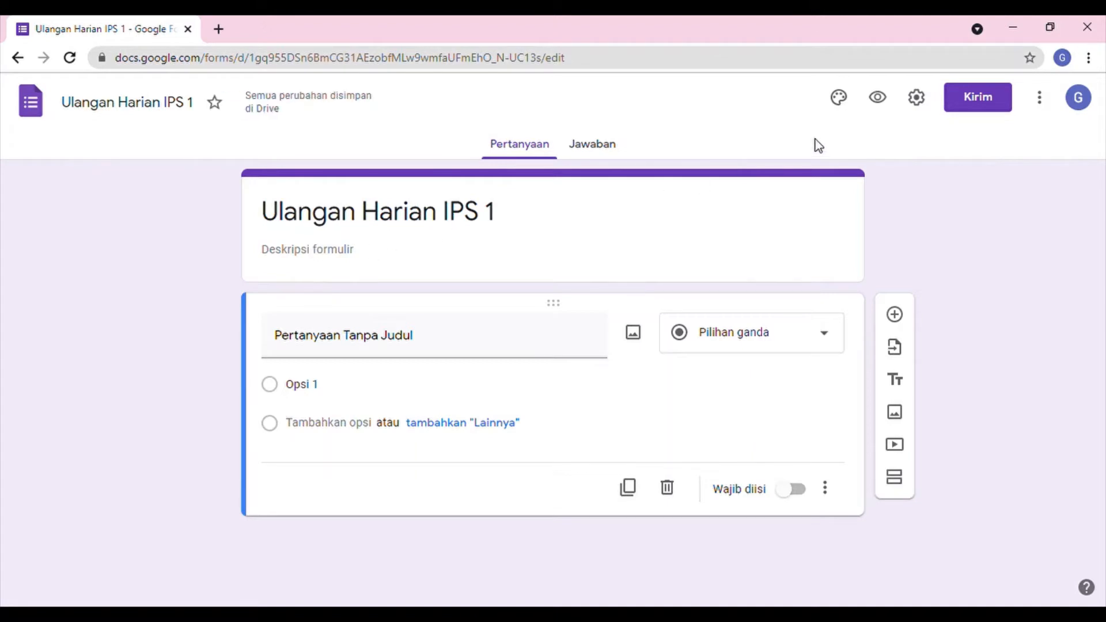
Enter the form description "Ulangan Harian Unit 1 Semester 1".
{"action": "left_click", "coordinate": [438, 262]}
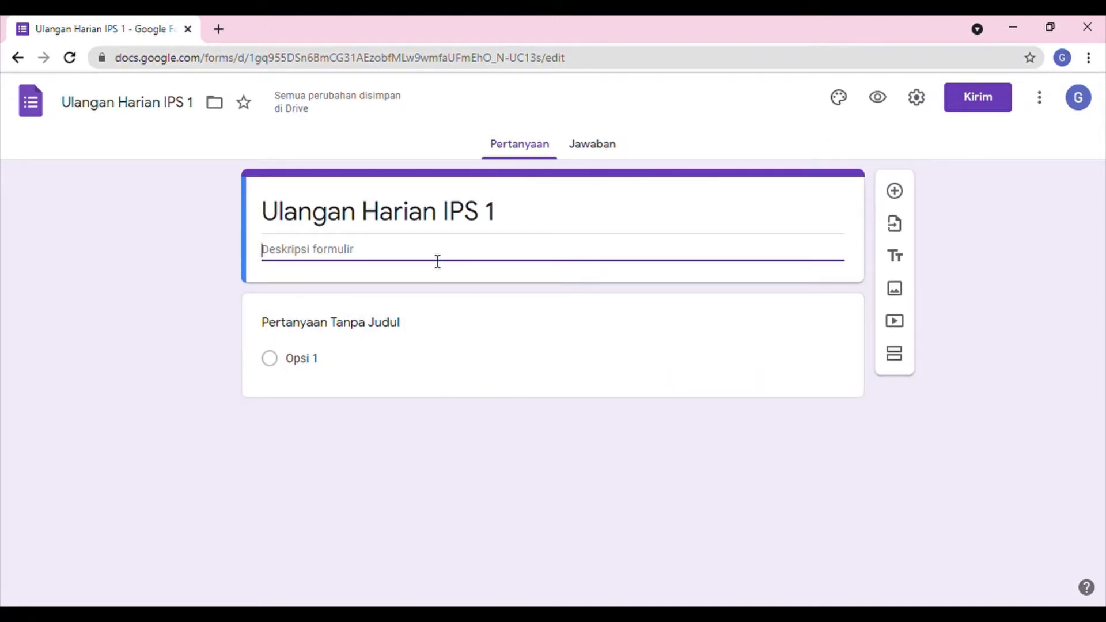
{"action": "type", "text": "Ulangan Harian "}
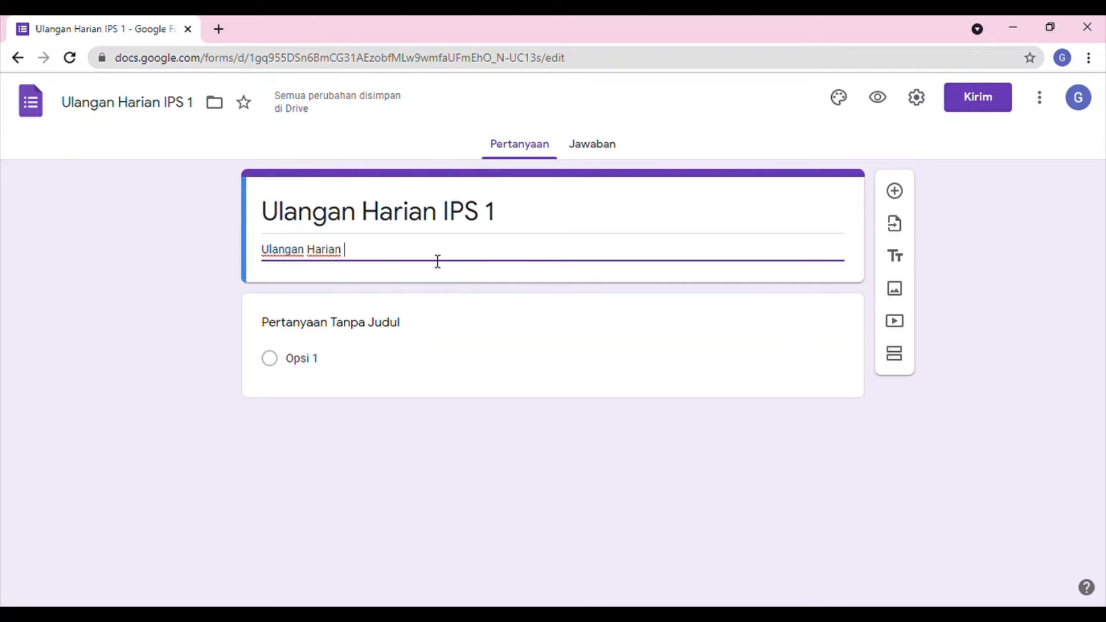
{"action": "type", "text": "Unit 1 Semester 1"}
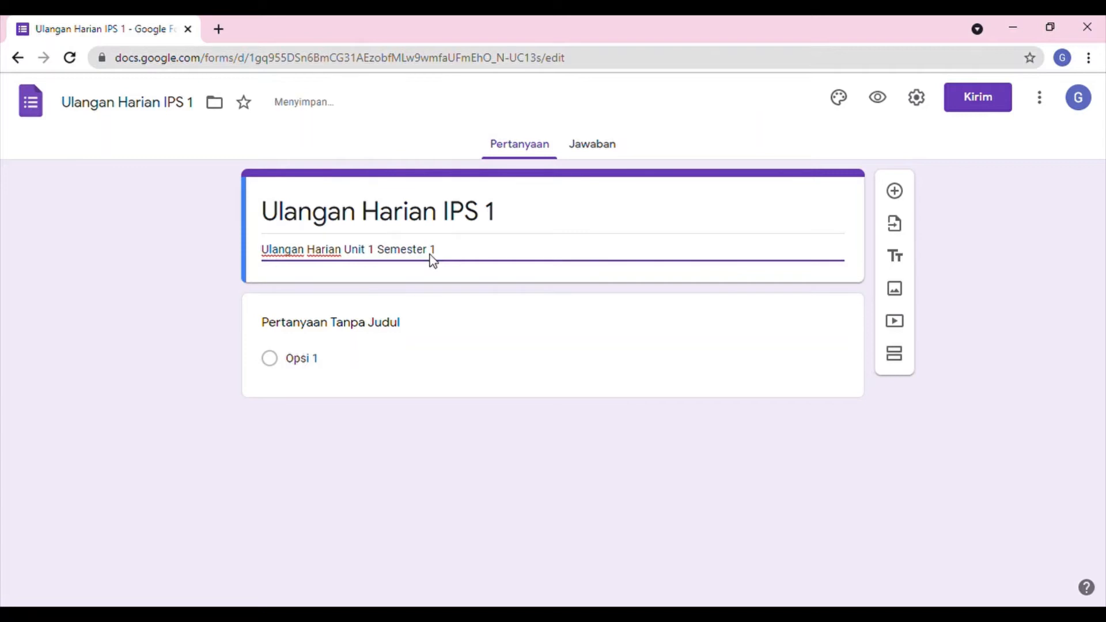
{"action": "left_click", "coordinate": [192, 226]}
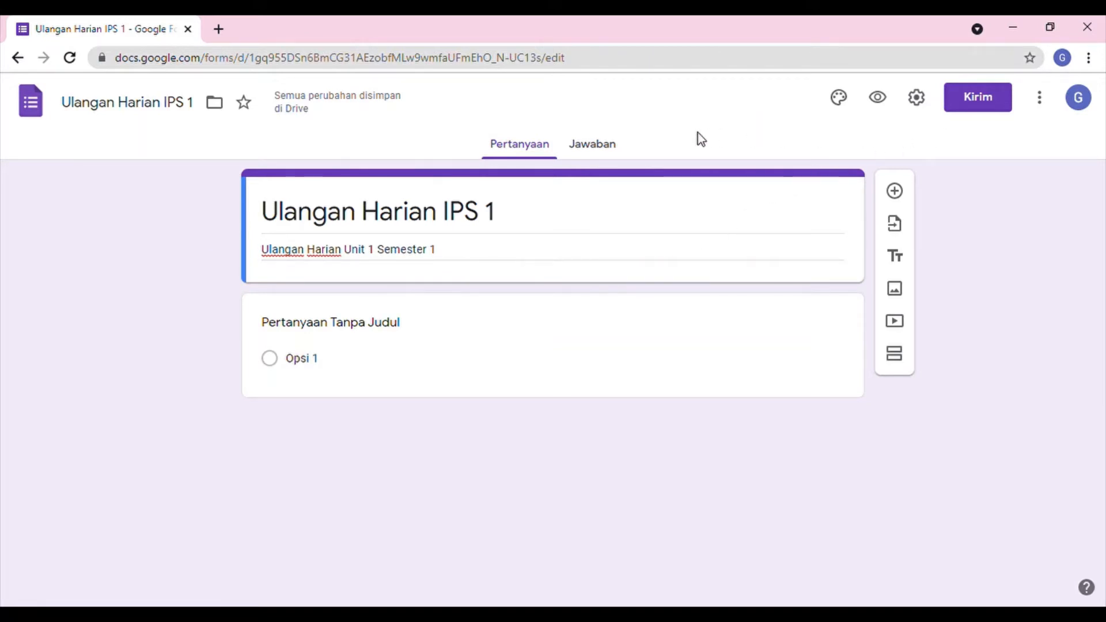
Set the form's theme colour to blue-grey, trying orange first, and choose the second, medium-light background shade.
{"action": "left_click", "coordinate": [847, 103]}
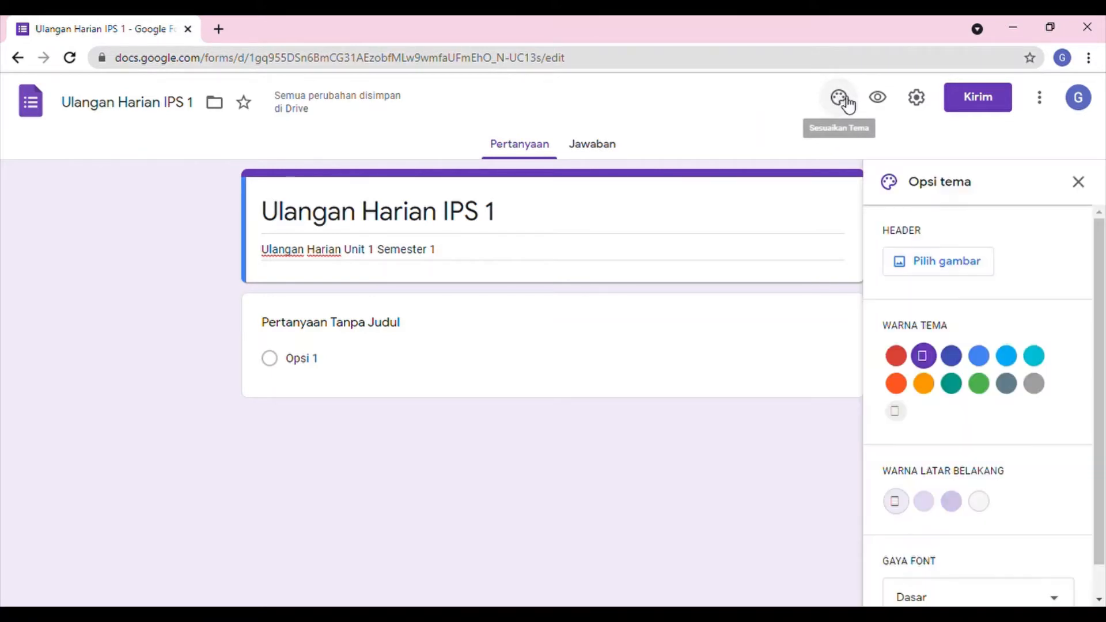
{"action": "left_click", "coordinate": [929, 388]}
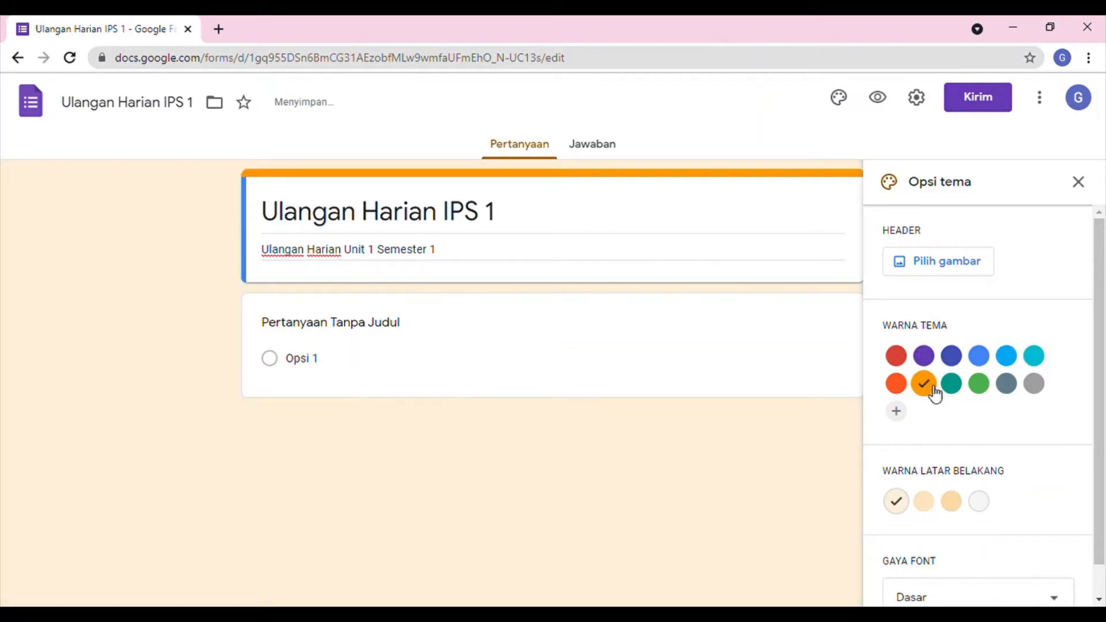
{"action": "left_click", "coordinate": [1007, 384]}
{"action": "scroll", "coordinate": [1021, 436], "scroll_direction": "down", "scroll_amount": 1}
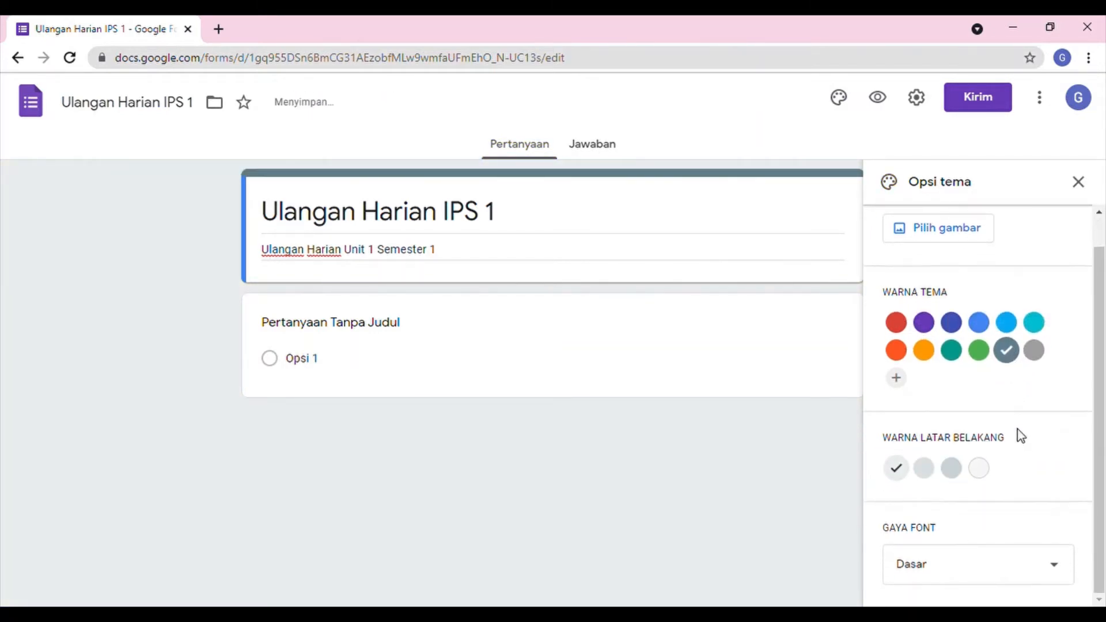
{"action": "left_click", "coordinate": [988, 474]}
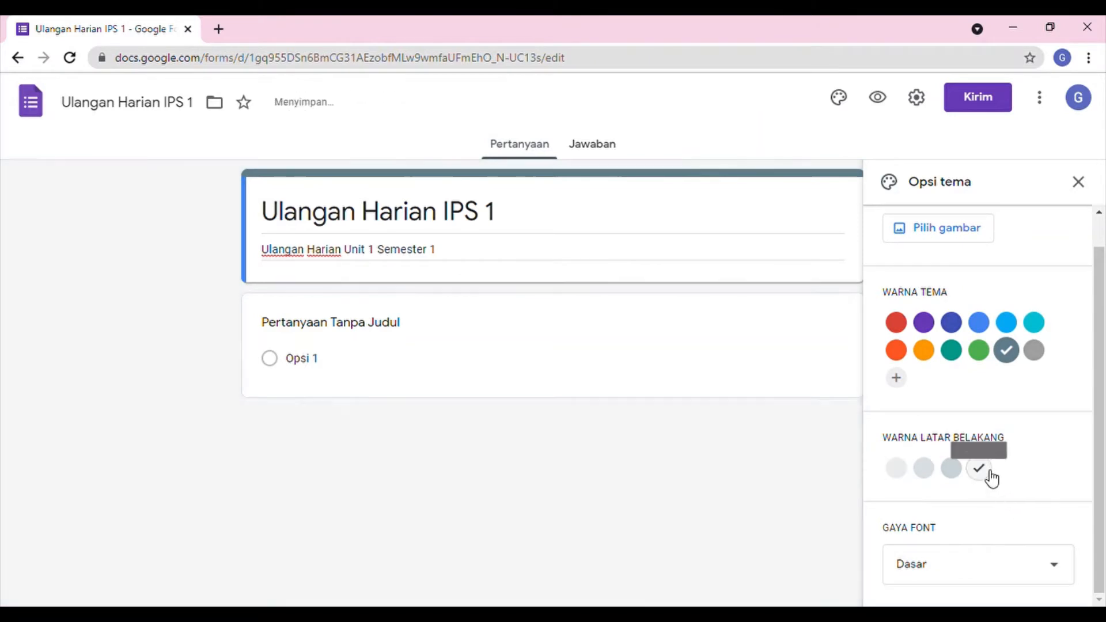
{"action": "left_click", "coordinate": [926, 471]}
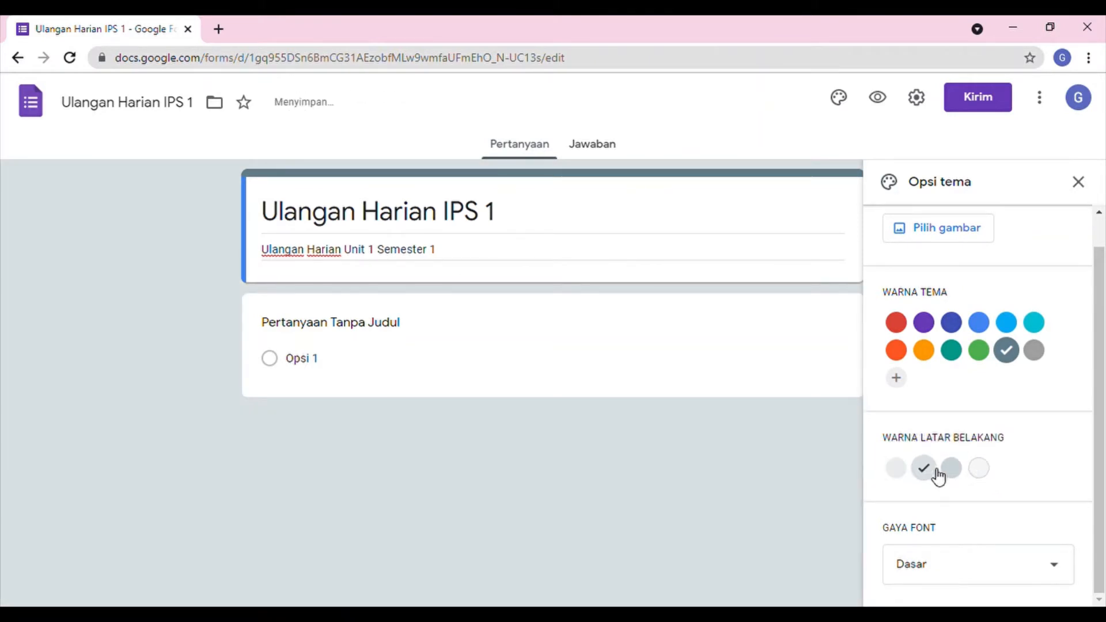
Try the Dekoratif font style on the form and settle on the Lucu font style.
{"action": "left_click", "coordinate": [1062, 572]}
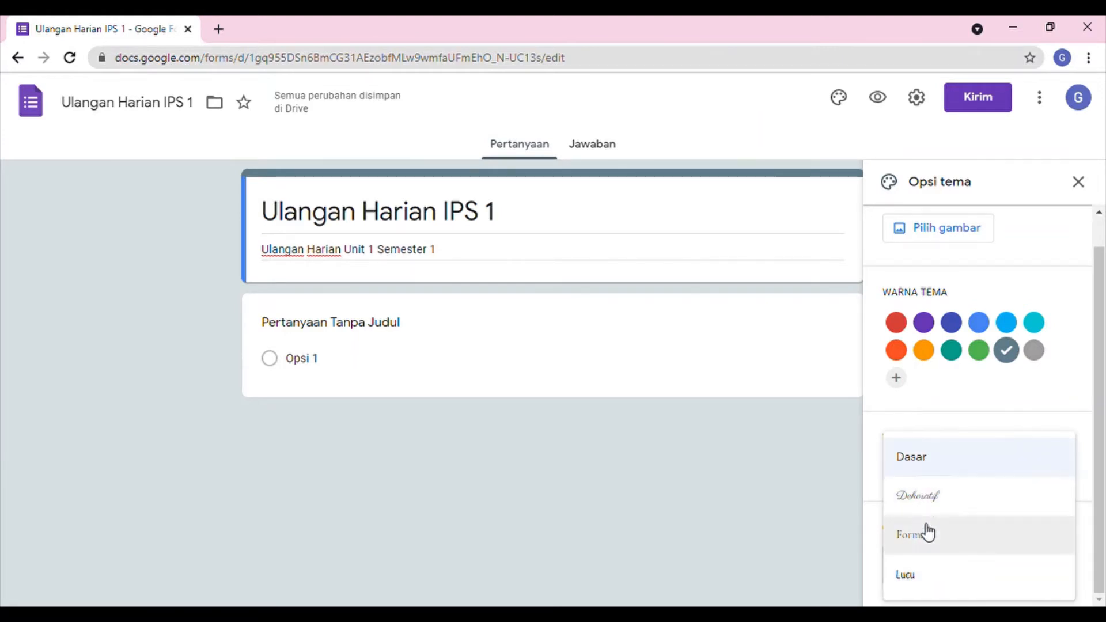
{"action": "left_click", "coordinate": [948, 501]}
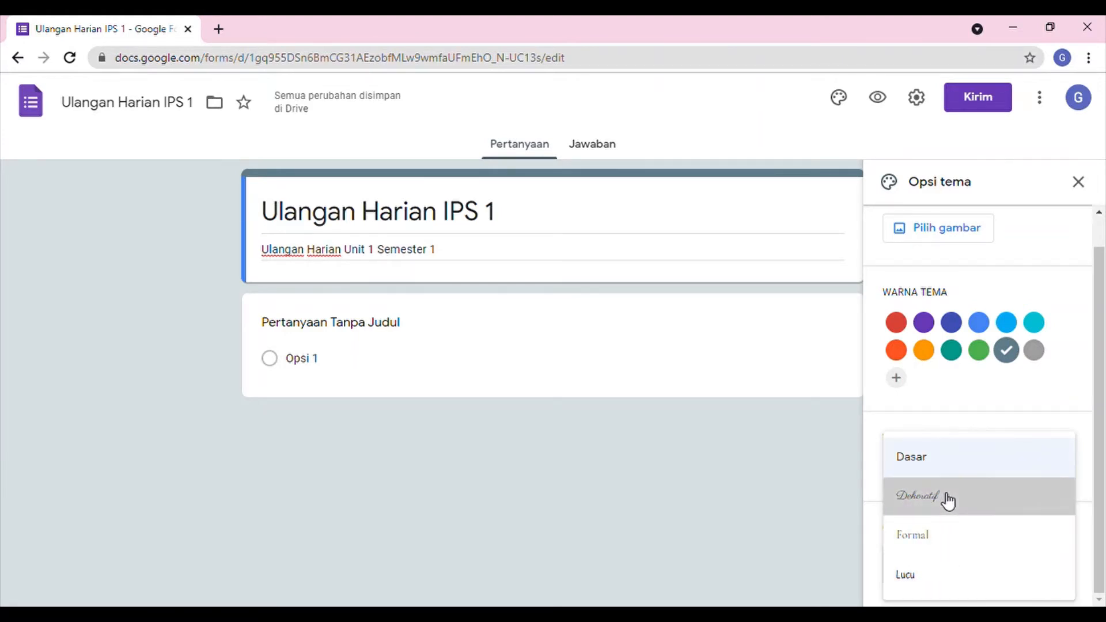
{"action": "left_click", "coordinate": [929, 565]}
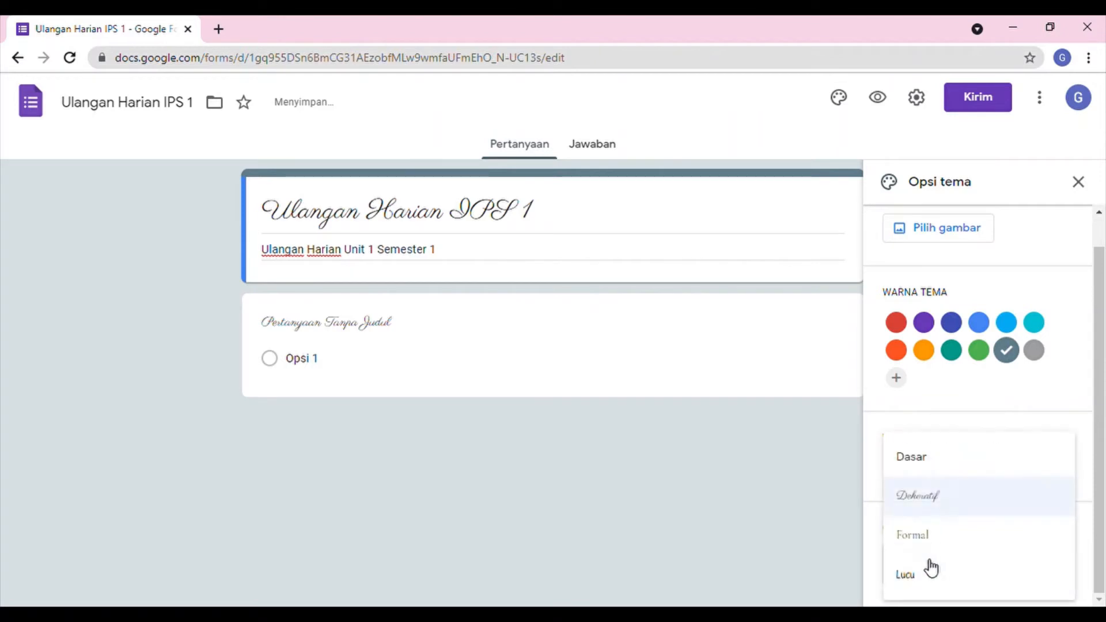
{"action": "left_click", "coordinate": [919, 576]}
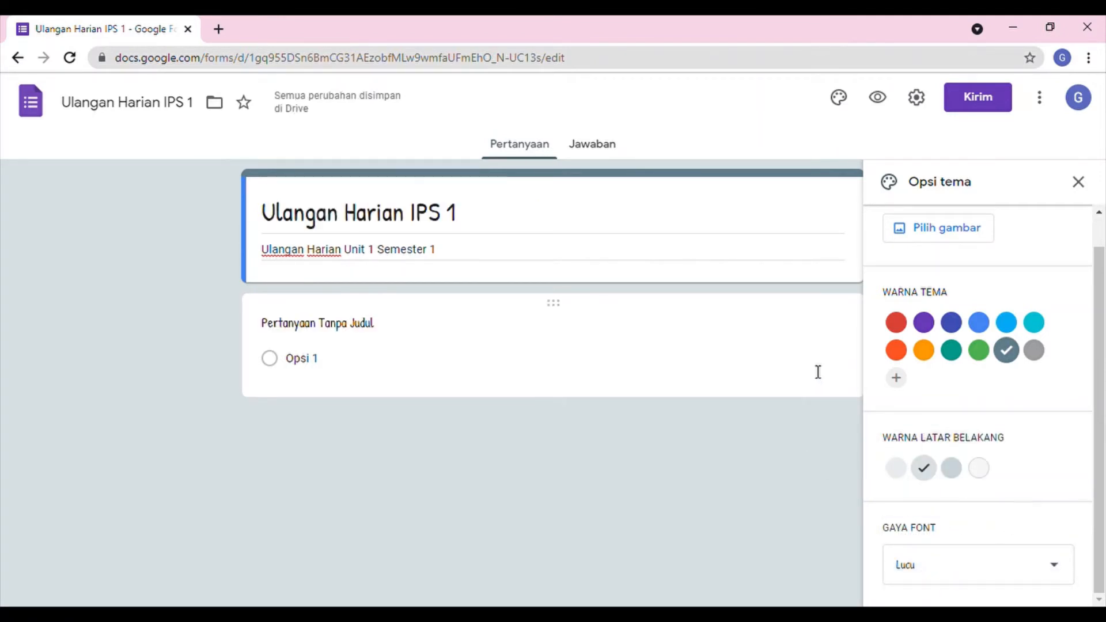
Apply the open-book header image with heart-shaped pages from Kantor dan Sekolah, and preview the form as respondents see it.
{"action": "left_click", "coordinate": [941, 230]}
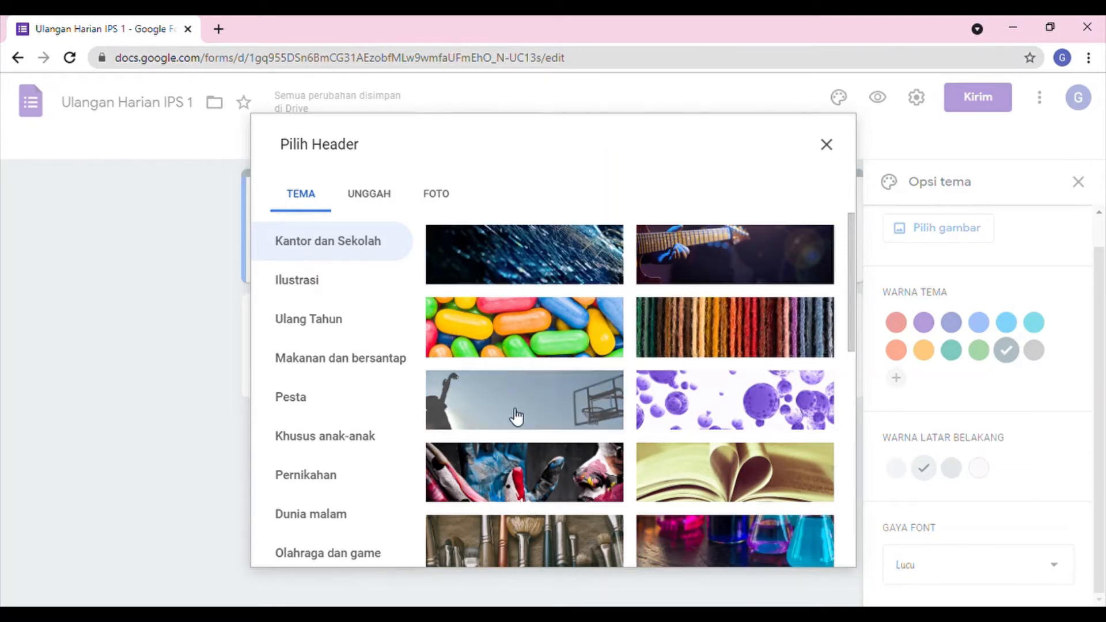
{"action": "left_click", "coordinate": [773, 478]}
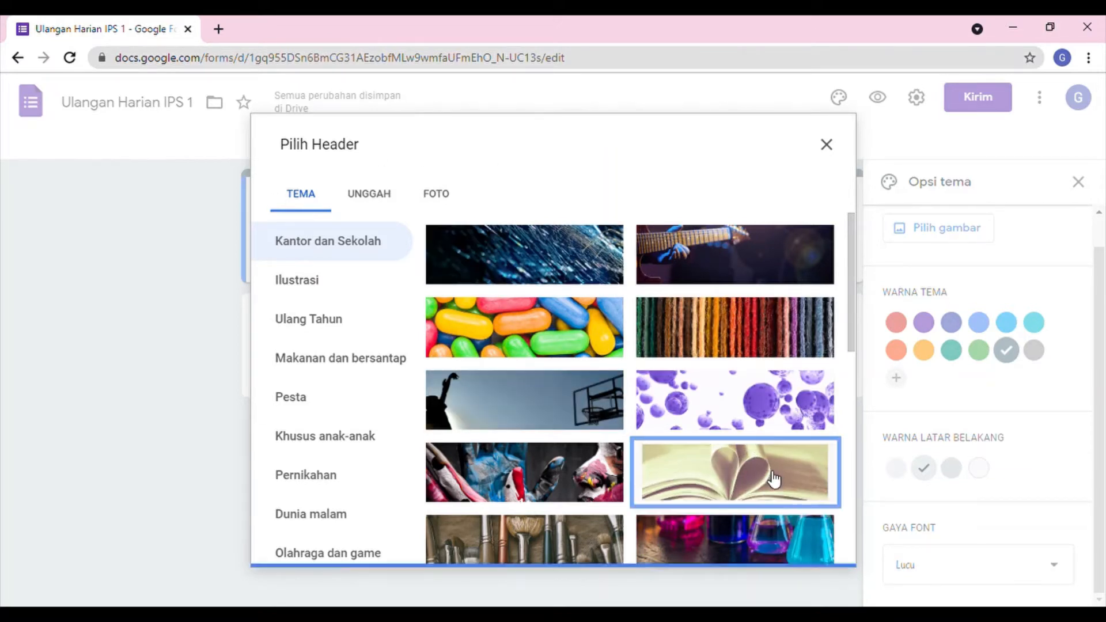
{"action": "left_click", "coordinate": [810, 545]}
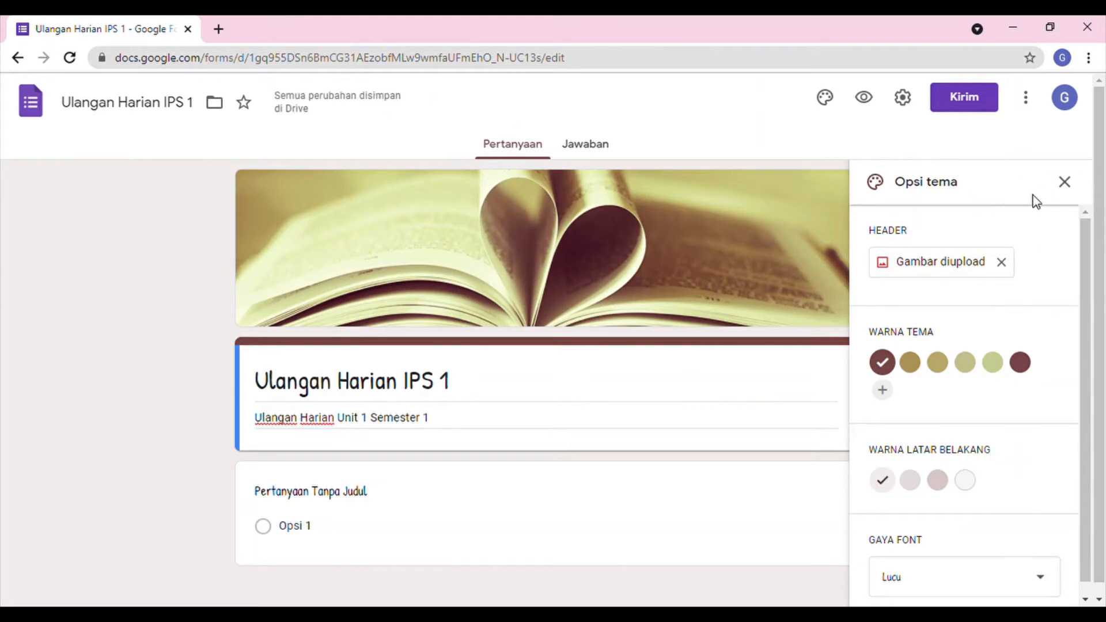
{"action": "left_click", "coordinate": [1065, 183]}
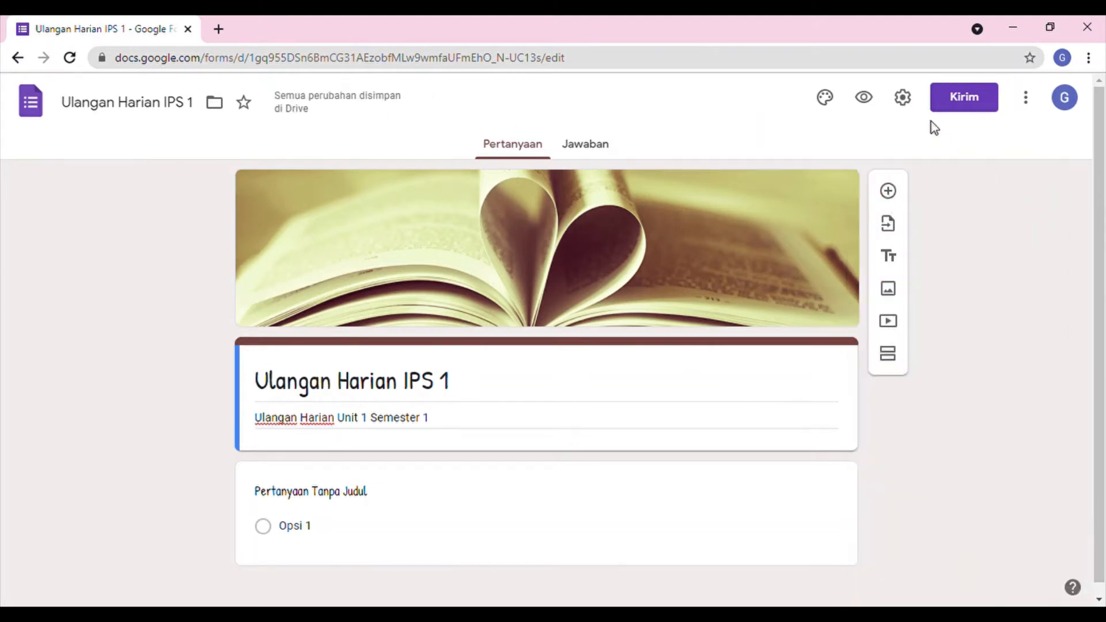
{"action": "left_click", "coordinate": [864, 98]}
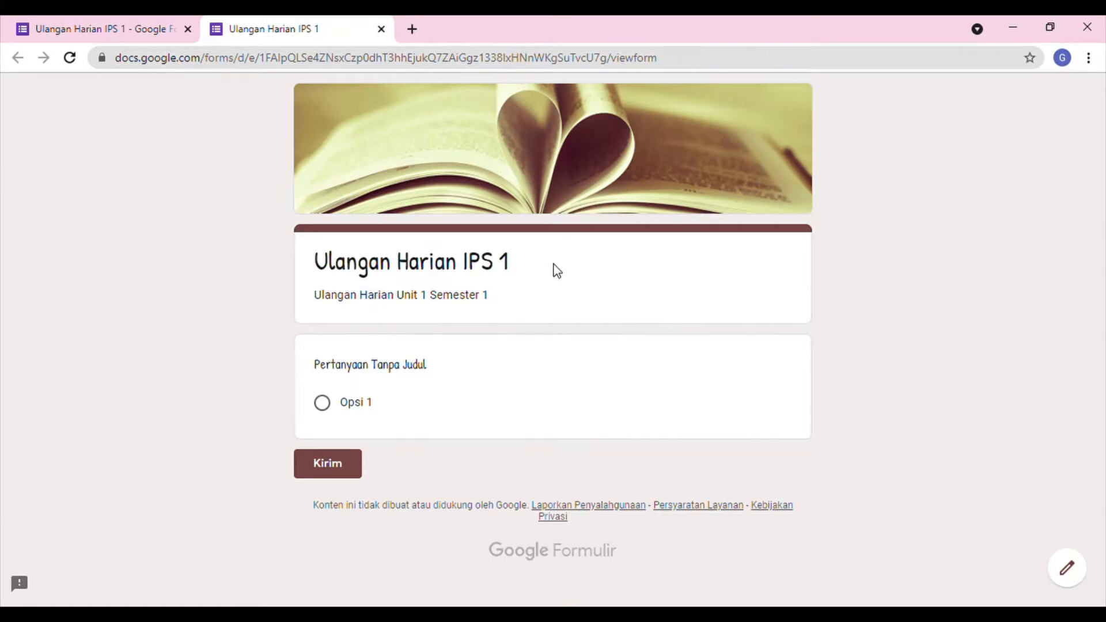
{"action": "left_click", "coordinate": [382, 29]}
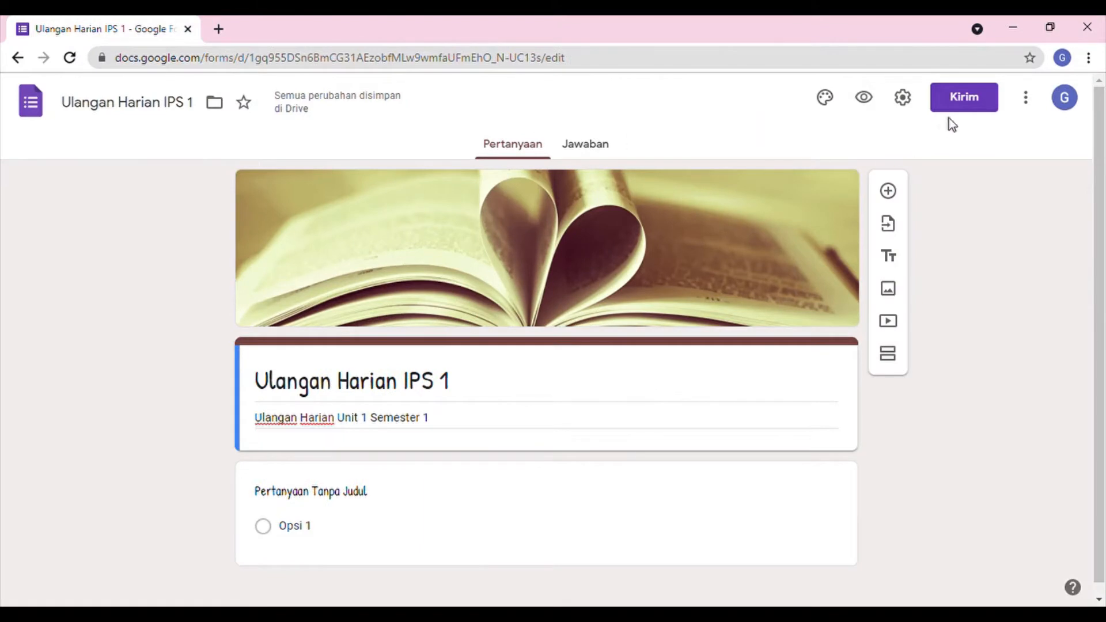
In the form settings, try email collection with response receipts sent Selalu or Jika responden memintanya, and turn both off again.
{"action": "left_click", "coordinate": [917, 101]}
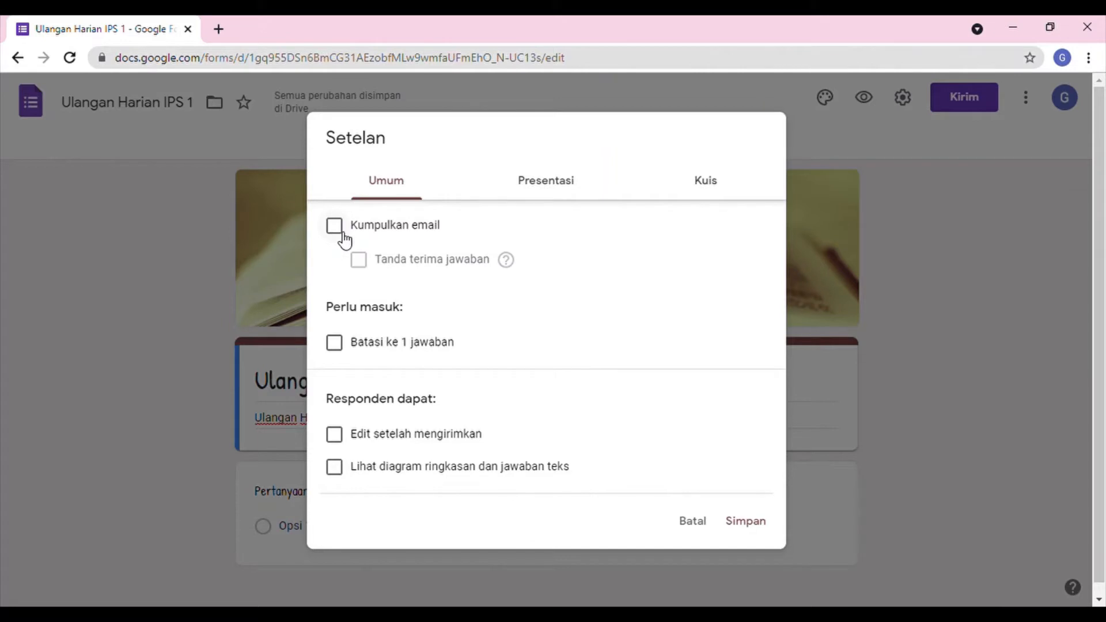
{"action": "left_click", "coordinate": [344, 238]}
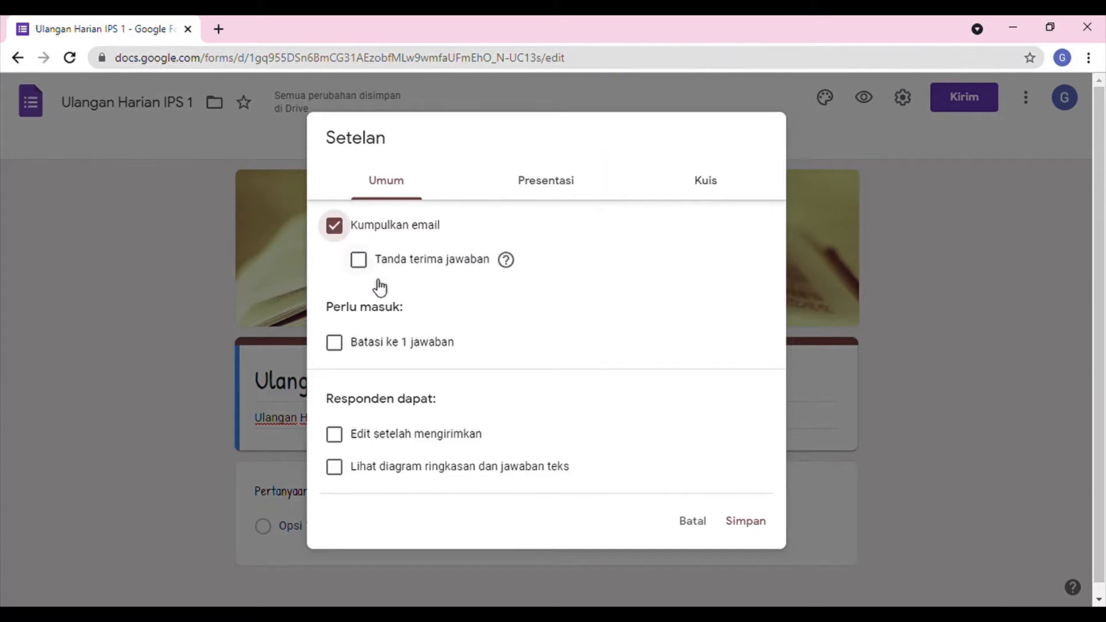
{"action": "left_click", "coordinate": [362, 261]}
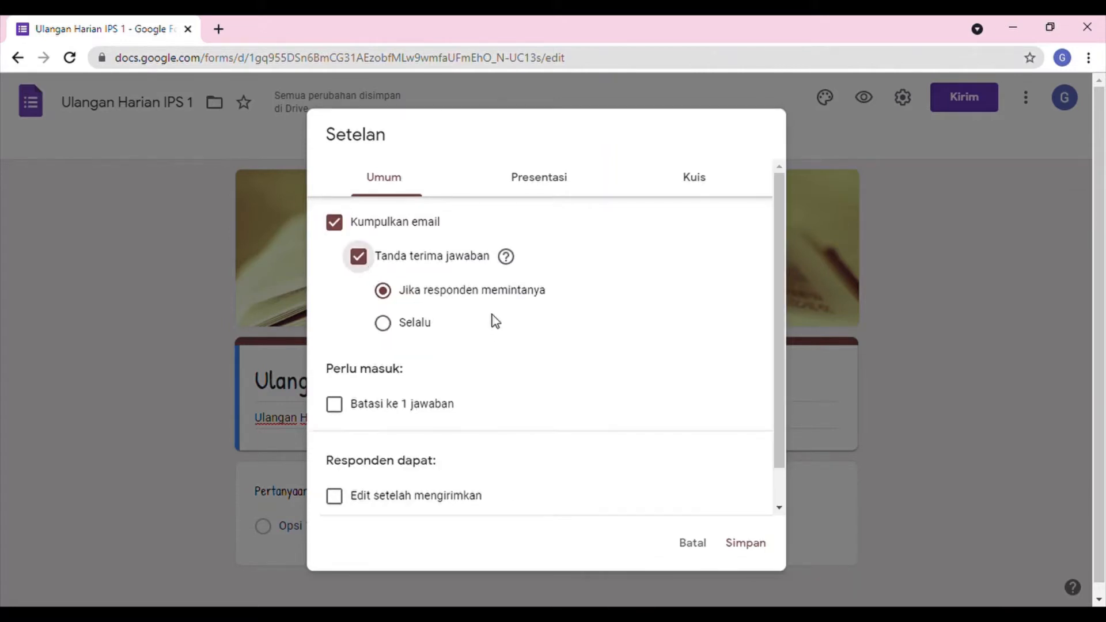
{"action": "left_click", "coordinate": [391, 323]}
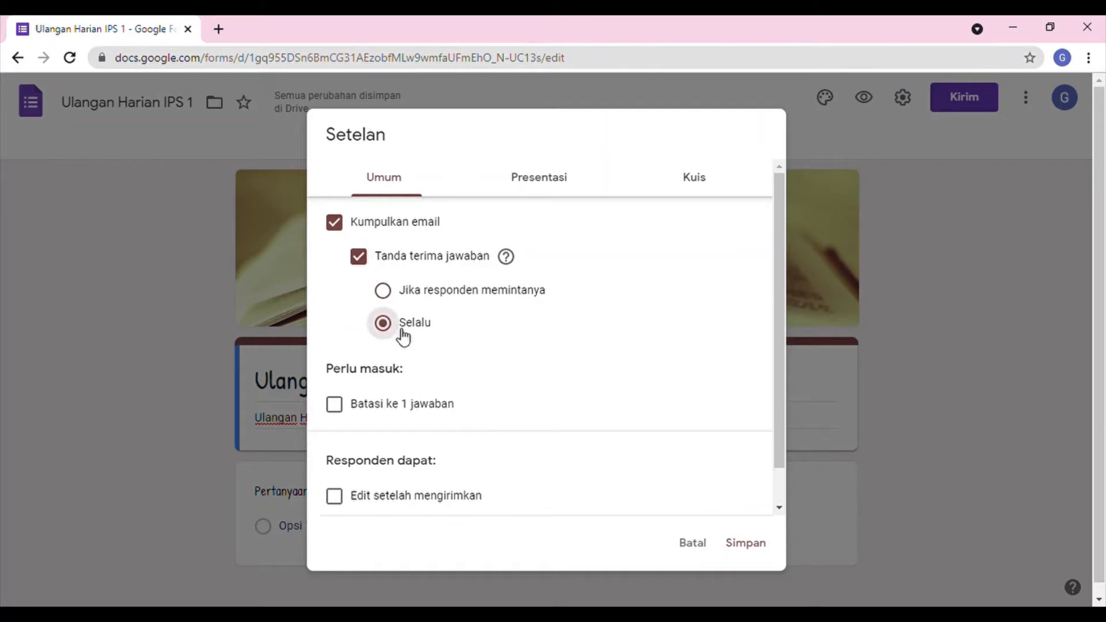
{"action": "left_click", "coordinate": [394, 295]}
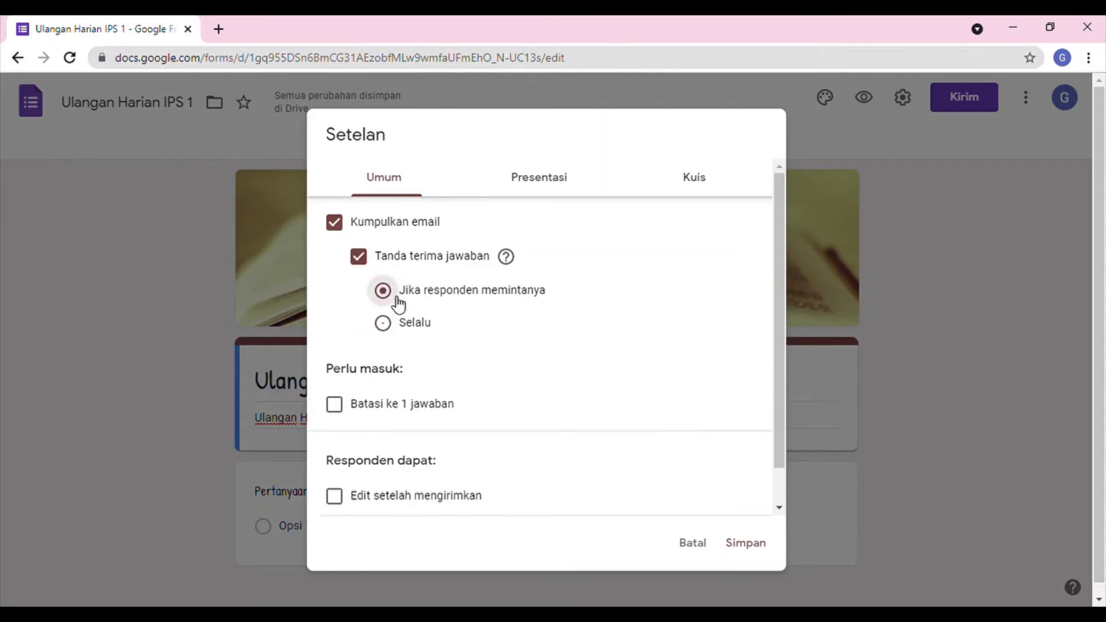
{"action": "left_click", "coordinate": [367, 264]}
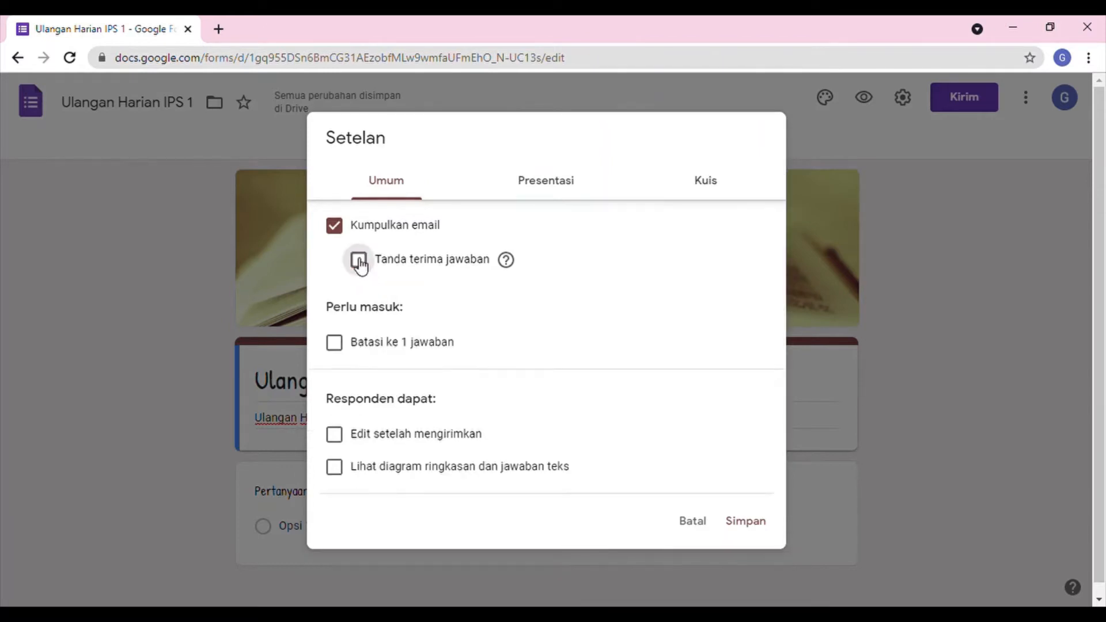
{"action": "left_click", "coordinate": [340, 229]}
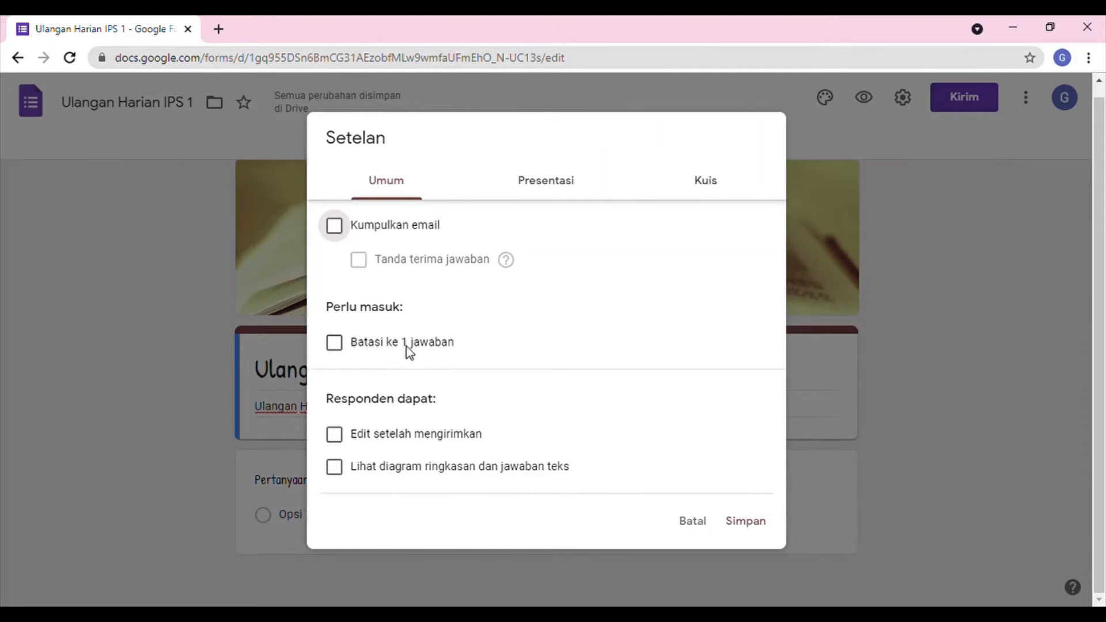
Try limiting respondents to 1 response, turn the limit off, and allow respondents to see summary charts and text responses.
{"action": "left_click", "coordinate": [335, 343]}
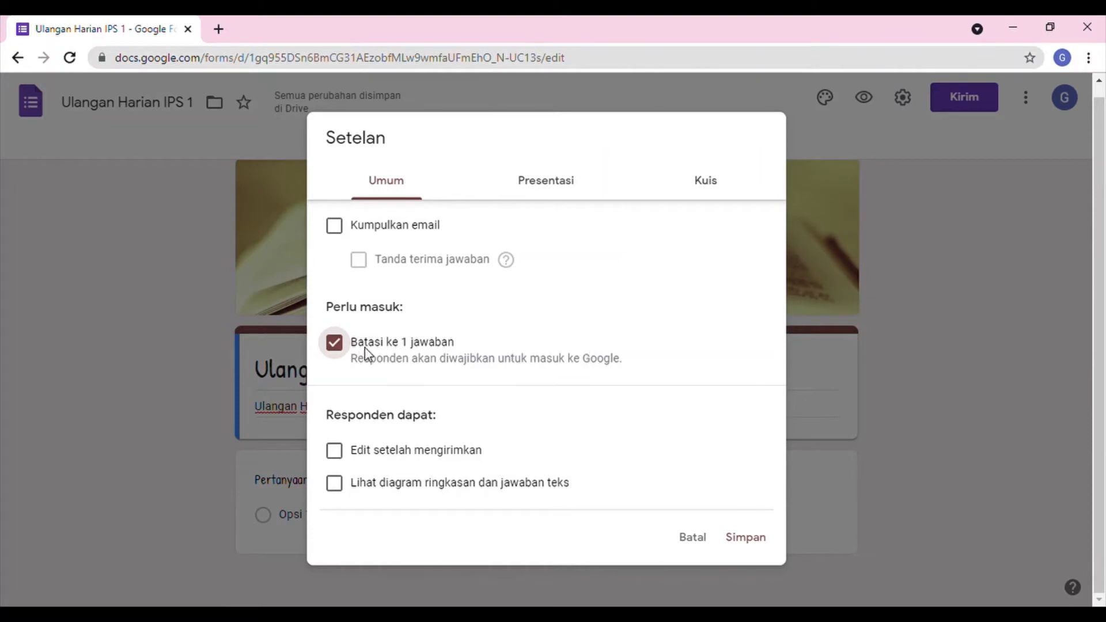
{"action": "left_click", "coordinate": [343, 354]}
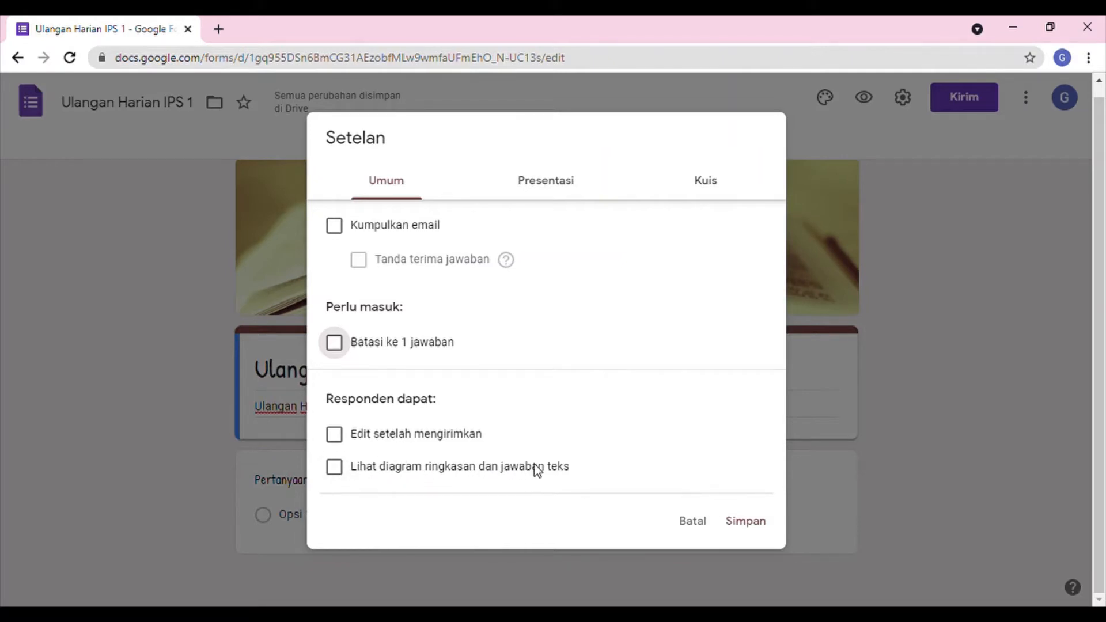
{"action": "left_click", "coordinate": [337, 470]}
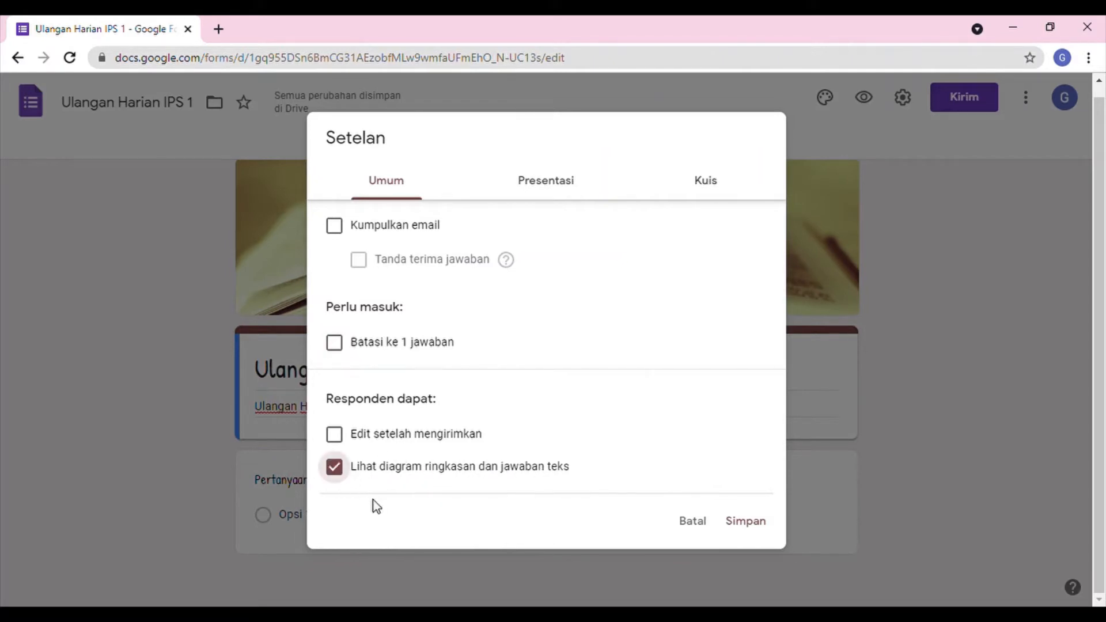
In the presentation settings, enable shuffling of the question order and showing the progress status.
{"action": "left_click", "coordinate": [560, 192]}
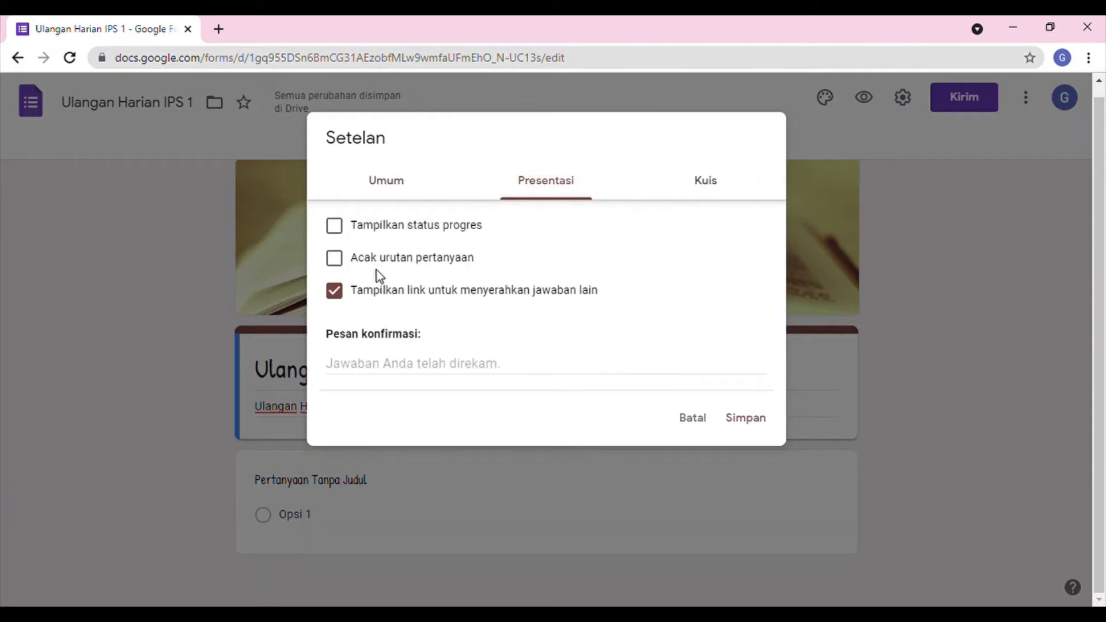
{"action": "left_click", "coordinate": [339, 264]}
{"action": "left_click", "coordinate": [343, 236]}
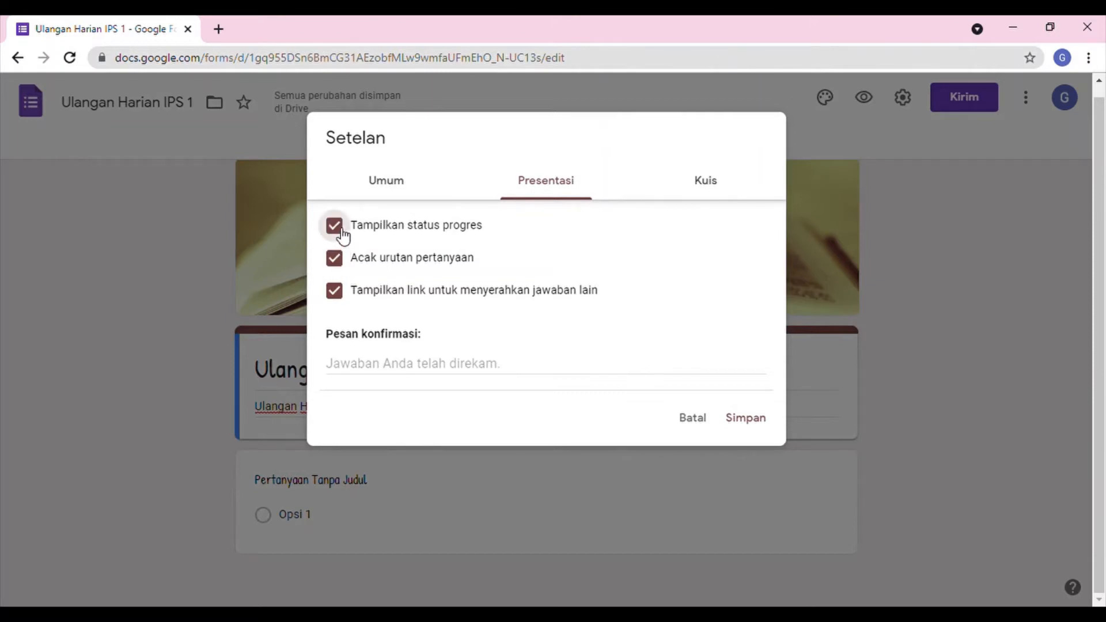
Enter the confirmation message "Terima kasih sudah mengerjakan ulangan harian ini. Semoga beruntung.".
{"action": "left_click", "coordinate": [378, 369]}
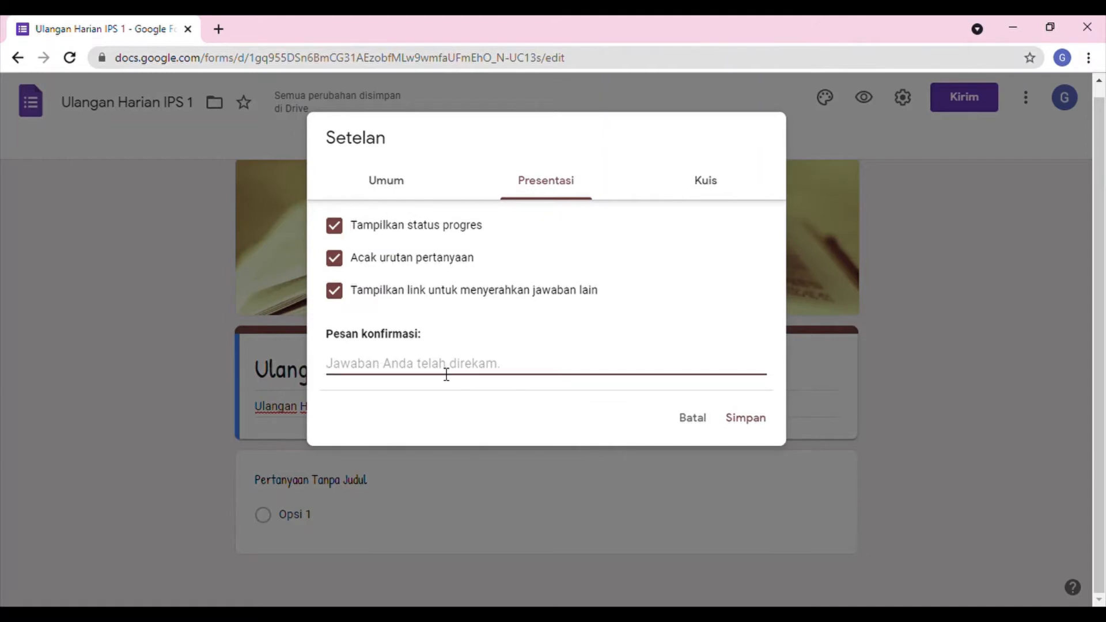
{"action": "type", "text": "Teri"}
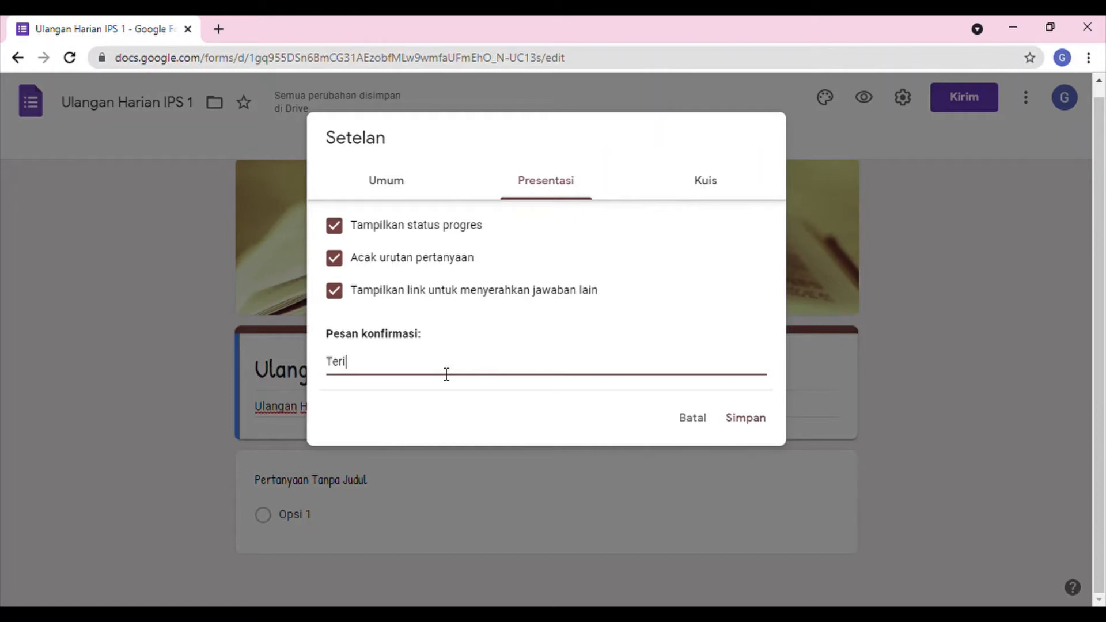
{"action": "type", "text": "ma kasih sudah me"}
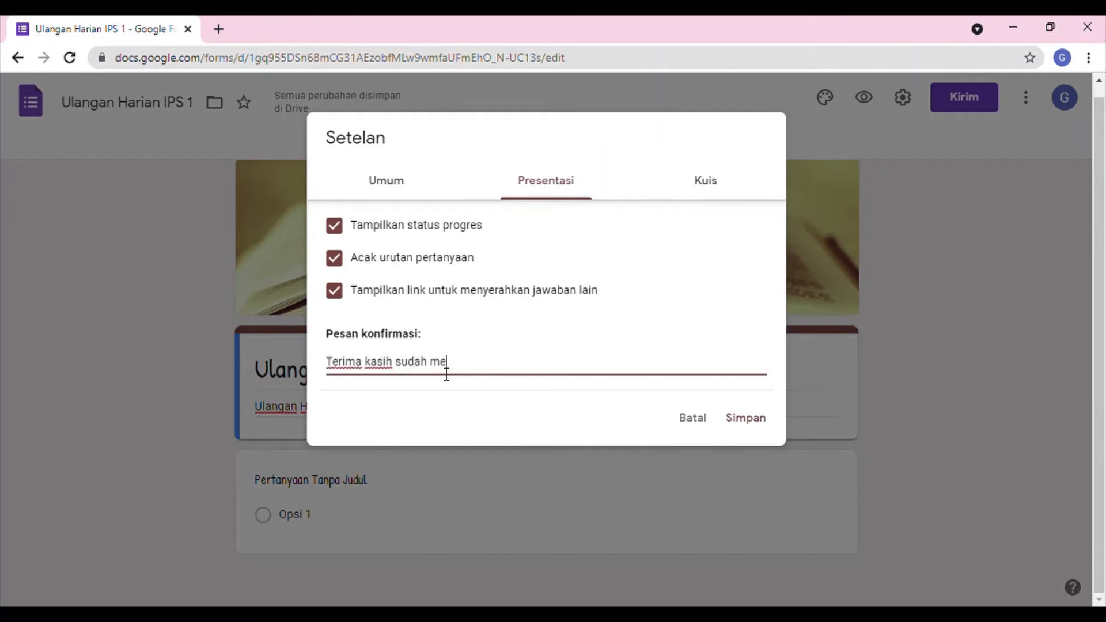
{"action": "type", "text": "ngerjakan tes i"}
{"action": "key", "text": "BackSpace"}
{"action": "key", "text": "BackSpace"}
{"action": "key", "text": "BackSpace"}
{"action": "key", "text": "BackSpace"}
{"action": "key", "text": "BackSpace"}
{"action": "type", "text": "ulangan harian "}
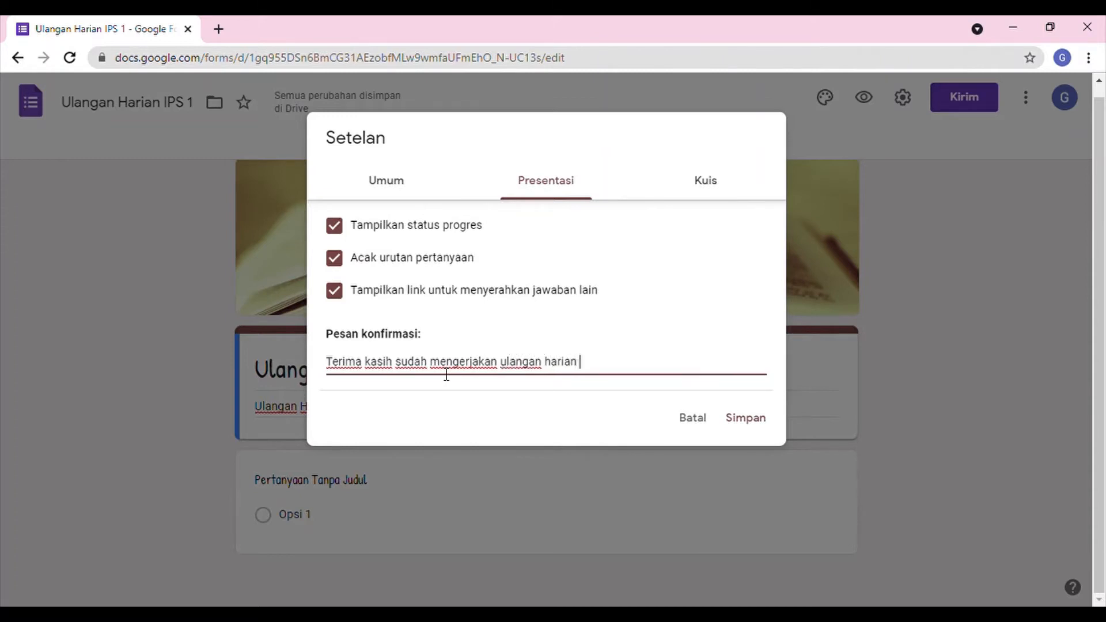
{"action": "type", "text": "ini. Semoga beruntung."}
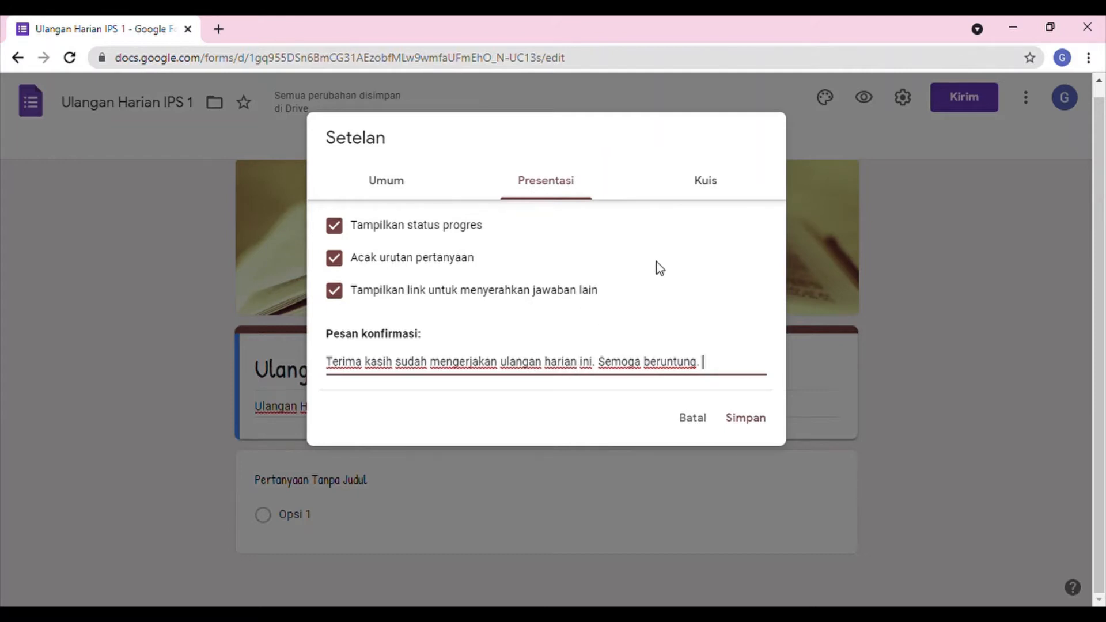
Make the form a quiz with scores released immediately after each submission, trying manual review and hidden correct answers, and save the settings.
{"action": "left_click", "coordinate": [715, 187]}
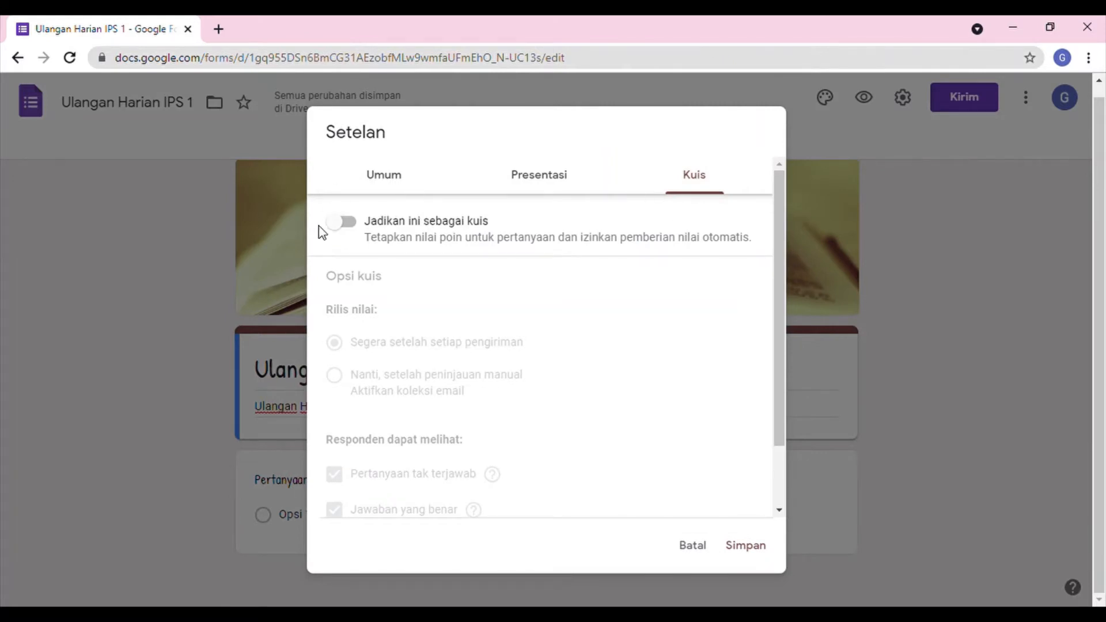
{"action": "left_click", "coordinate": [345, 224]}
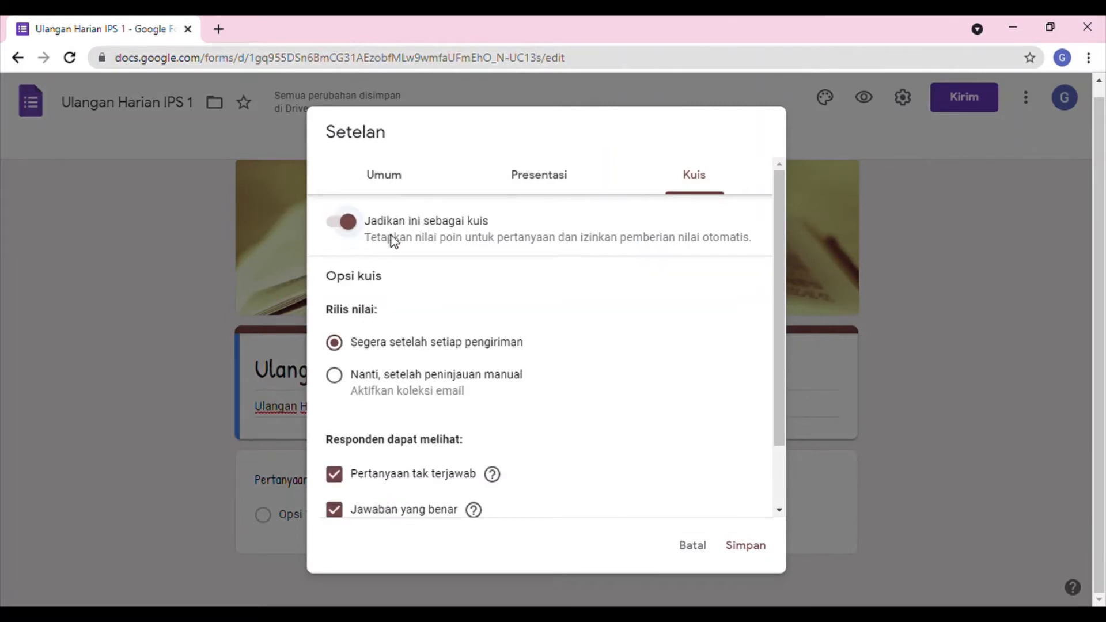
{"action": "scroll", "coordinate": [595, 343], "scroll_direction": "down", "scroll_amount": 2}
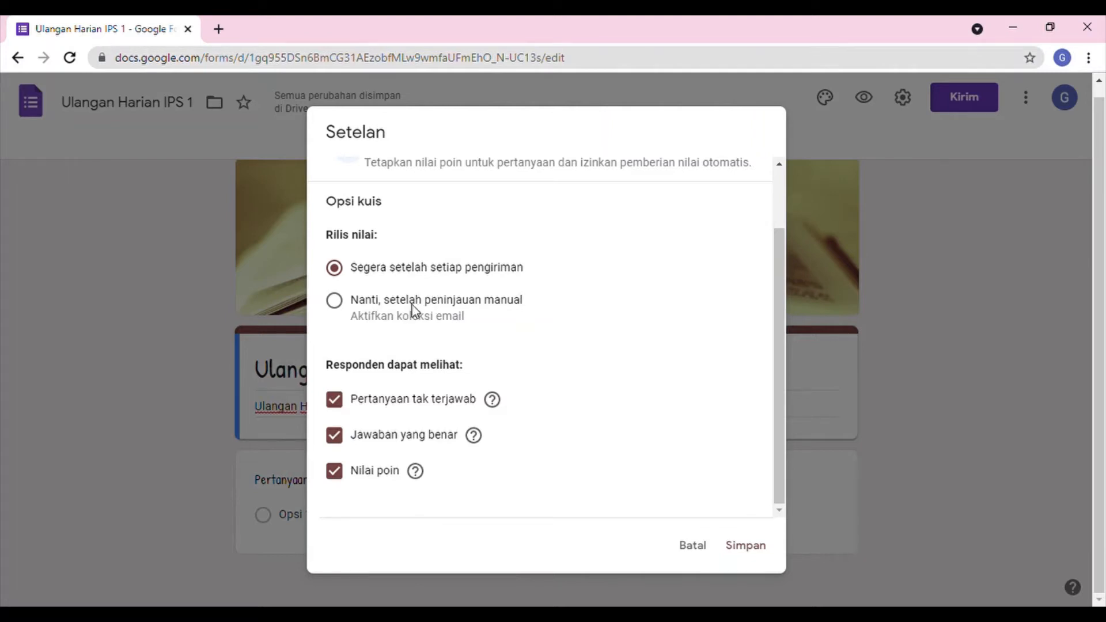
{"action": "left_click", "coordinate": [333, 300]}
{"action": "left_click", "coordinate": [336, 270]}
{"action": "left_click", "coordinate": [334, 436]}
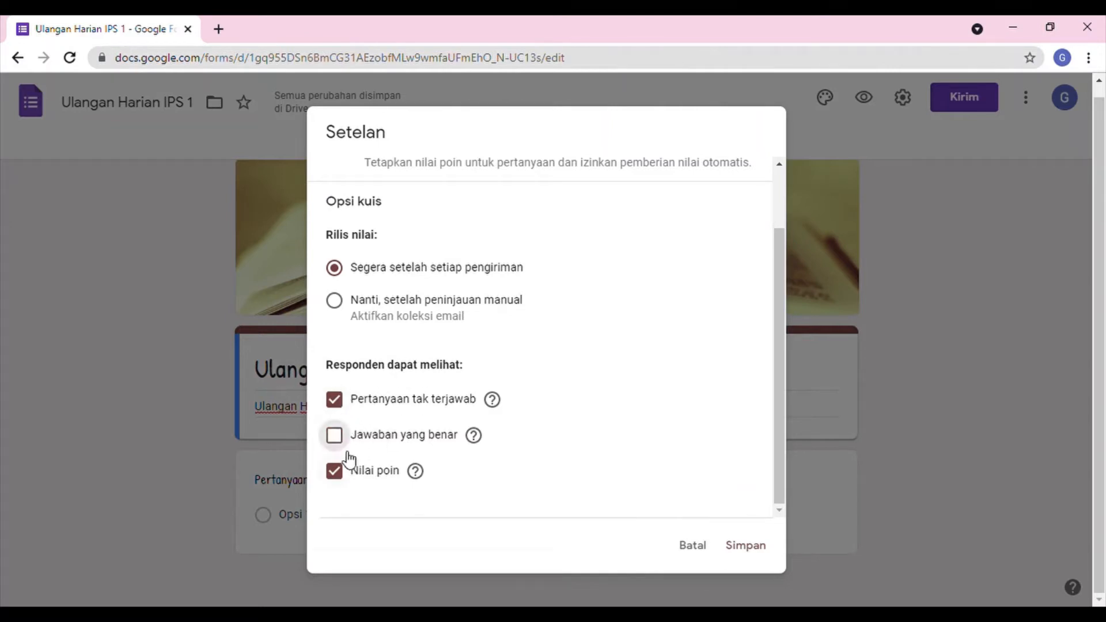
{"action": "left_click", "coordinate": [344, 442]}
{"action": "left_click", "coordinate": [745, 546]}
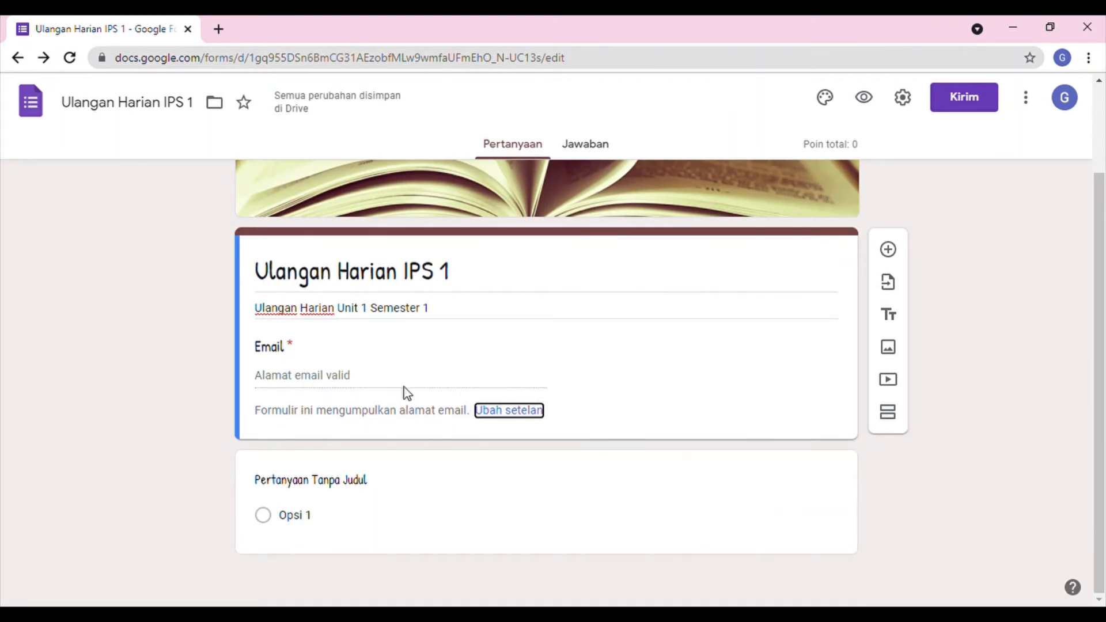
Turn off email collection in the general form settings and save.
{"action": "left_click", "coordinate": [904, 98]}
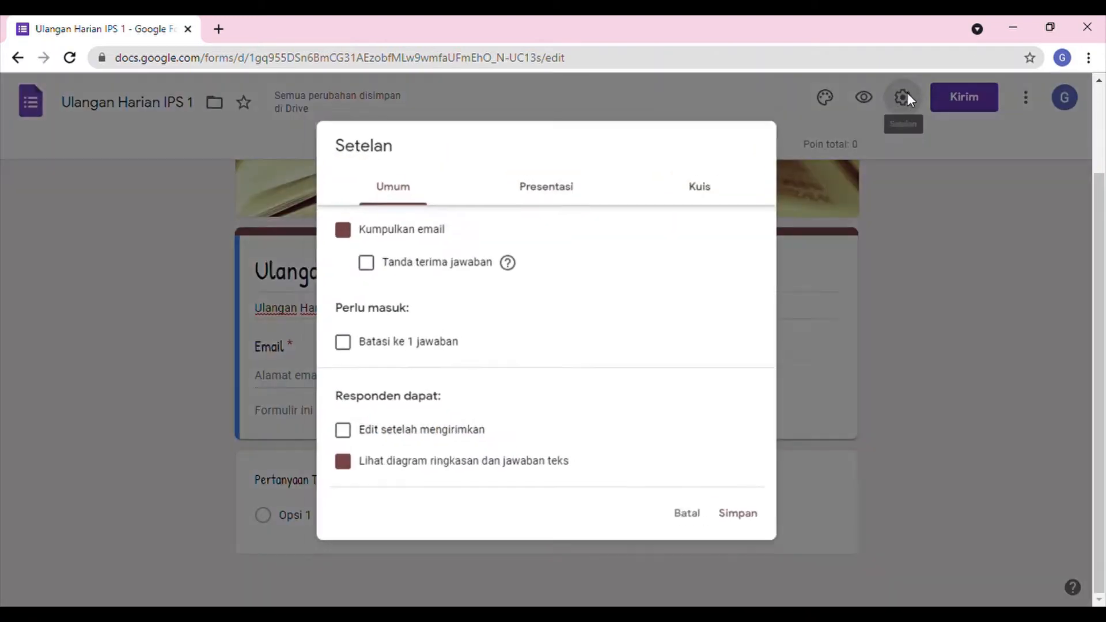
{"action": "left_click", "coordinate": [334, 226]}
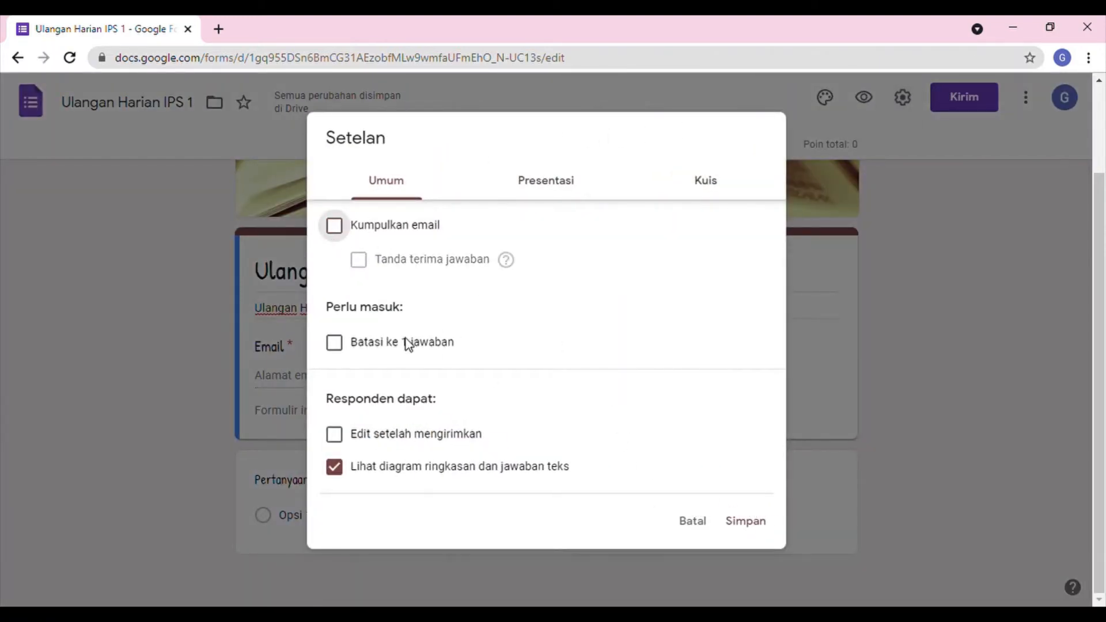
{"action": "left_click", "coordinate": [760, 527]}
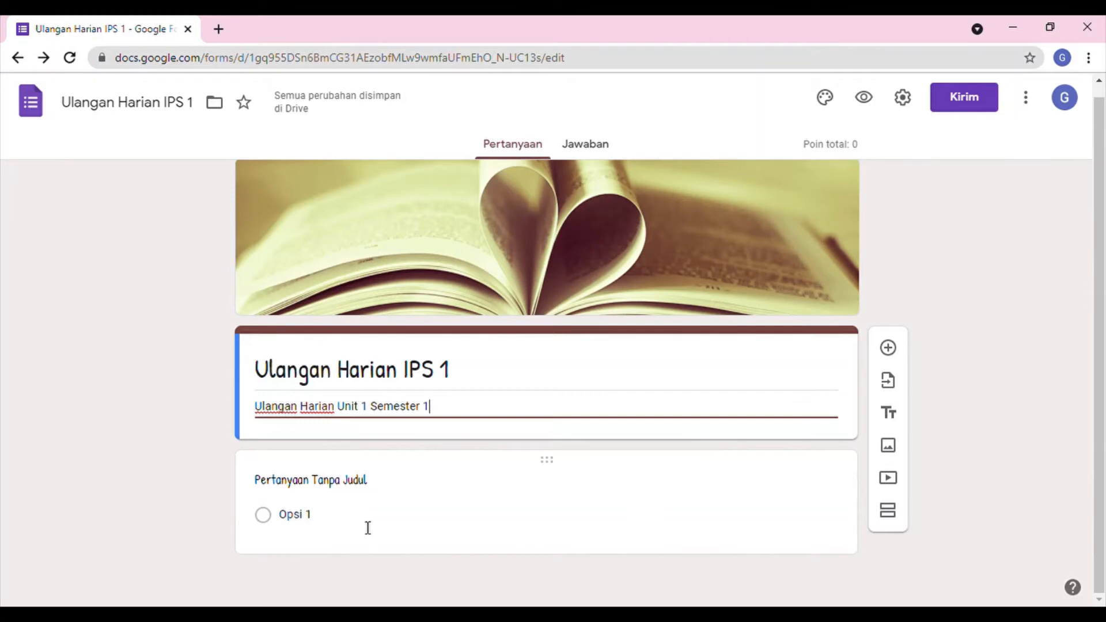
Change the untitled question's type to Jawaban singkat.
{"action": "left_click", "coordinate": [375, 487]}
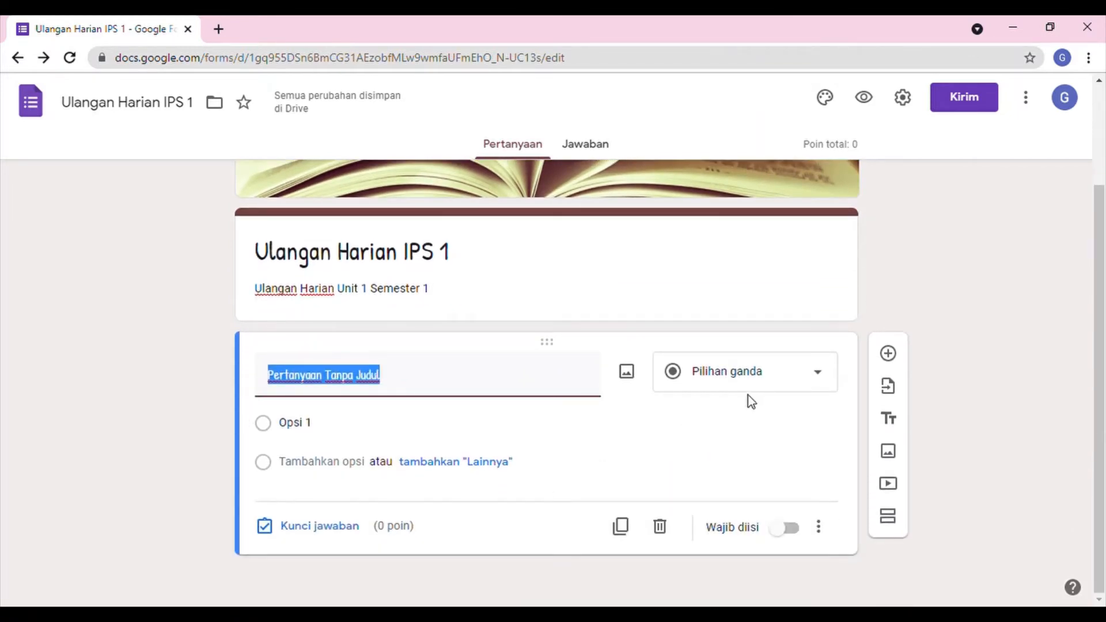
{"action": "left_click", "coordinate": [781, 387]}
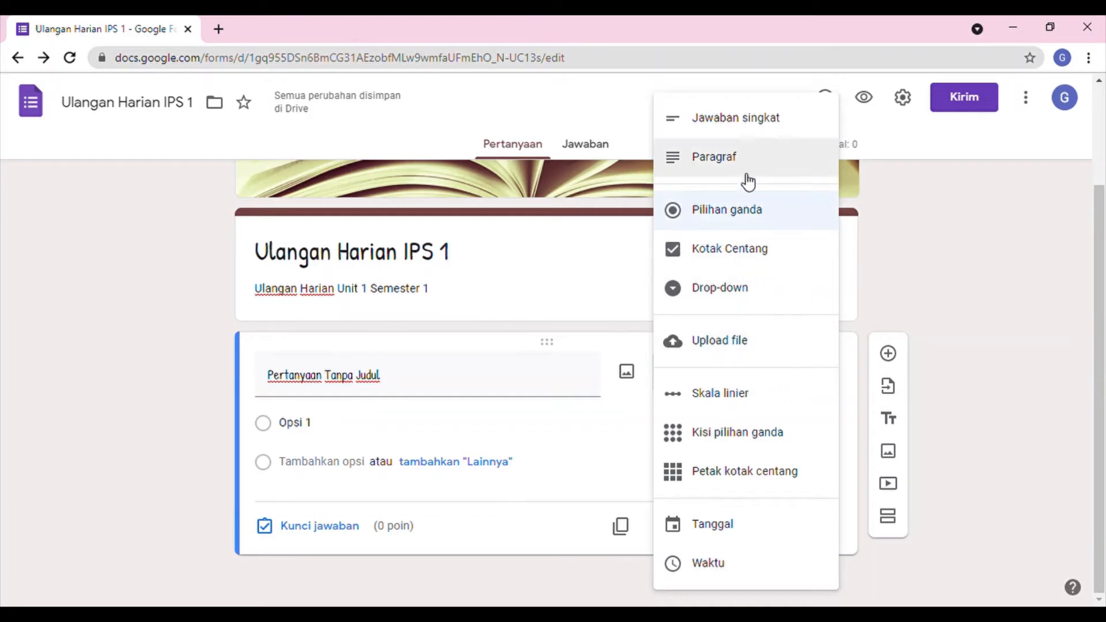
{"action": "left_click", "coordinate": [750, 132]}
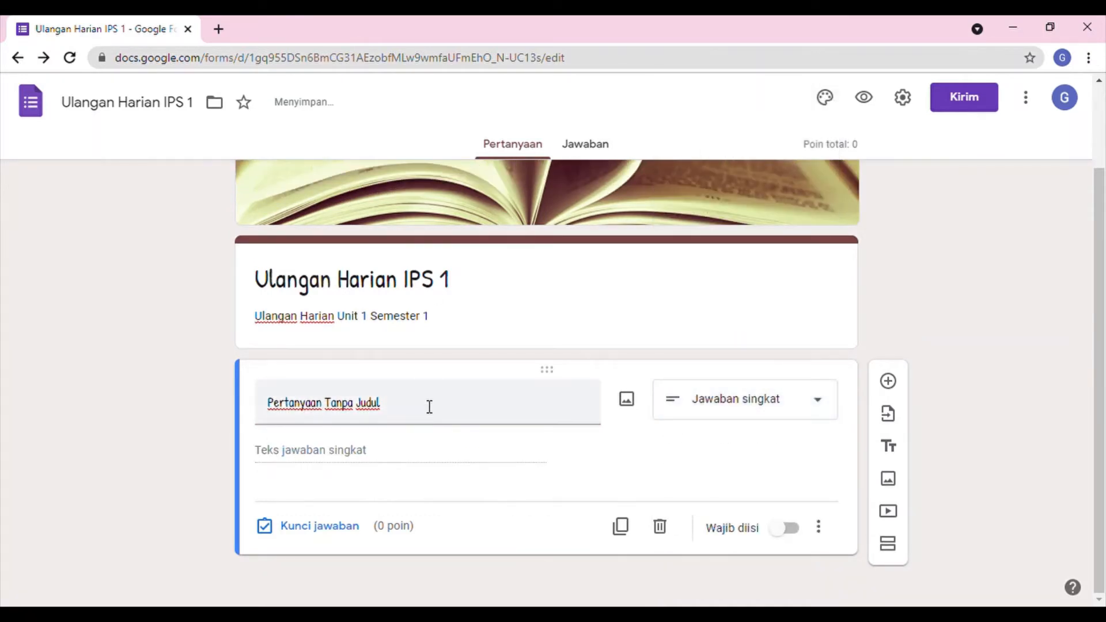
Replace the question's placeholder title with "Nama Siswa / No Absen : .....".
{"action": "left_click", "coordinate": [387, 407]}
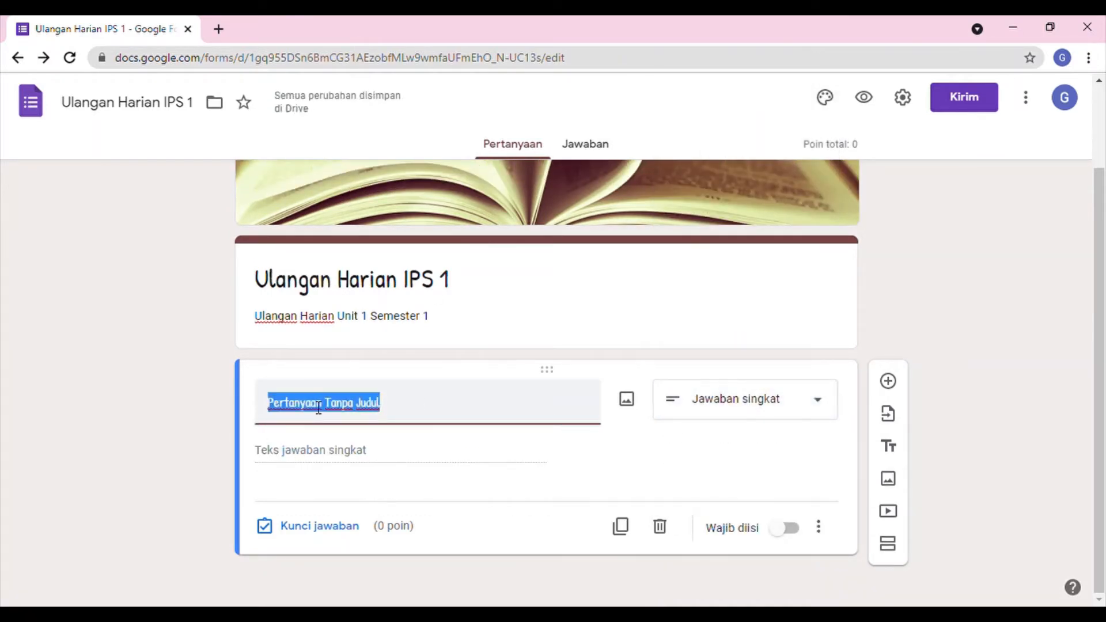
{"action": "type", "text": "Nama Siswa "}
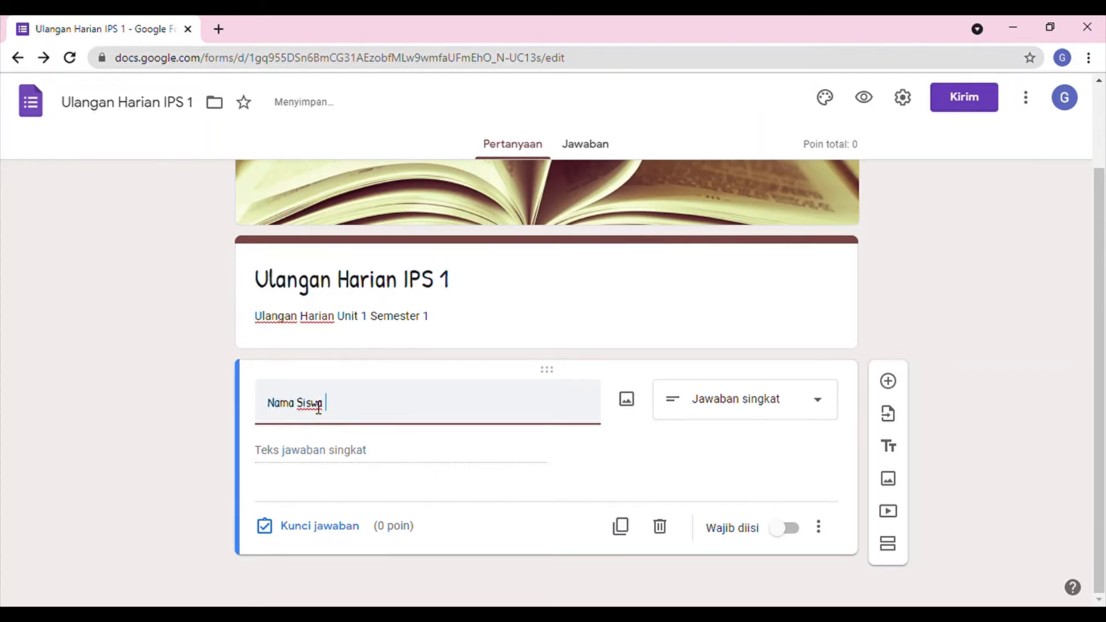
{"action": "type", "text": ": / No ABs"}
{"action": "key", "text": "BackSpace"}
{"action": "key", "text": "BackSpace"}
{"action": "type", "text": "bsen : ....."}
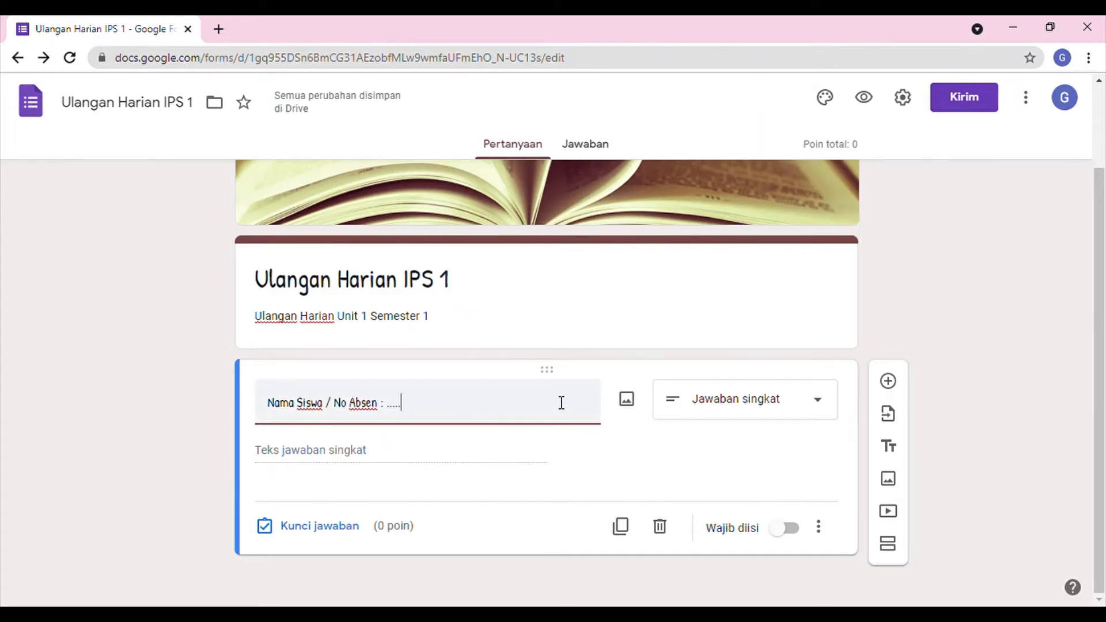
Review the available question types and the student name question's answer key without changing them.
{"action": "left_click", "coordinate": [778, 403]}
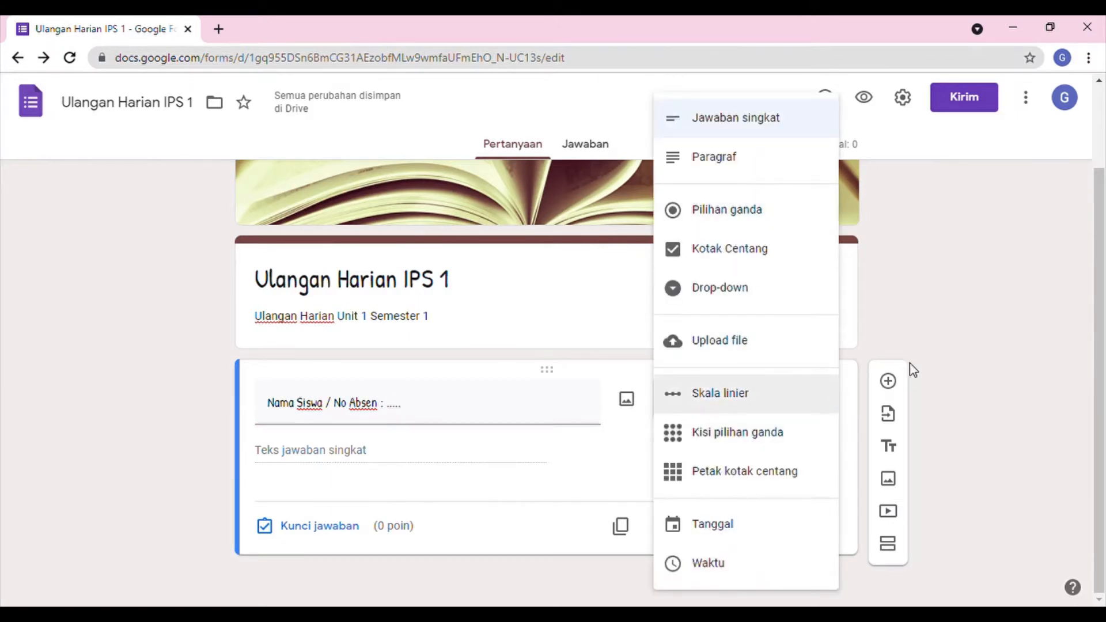
{"action": "left_click", "coordinate": [991, 363]}
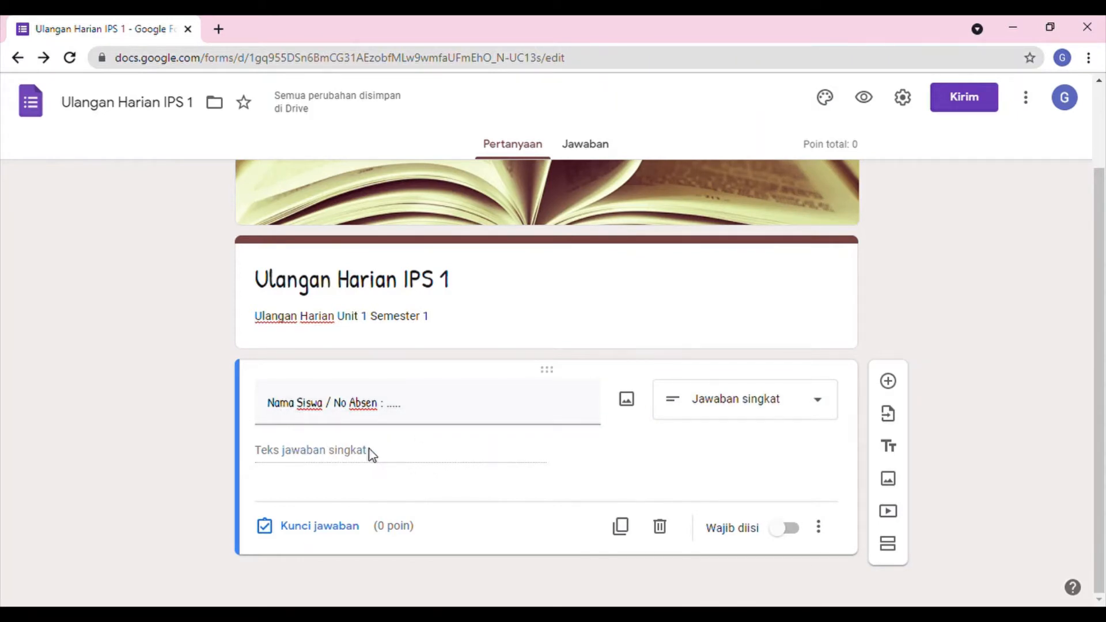
{"action": "left_click", "coordinate": [316, 527]}
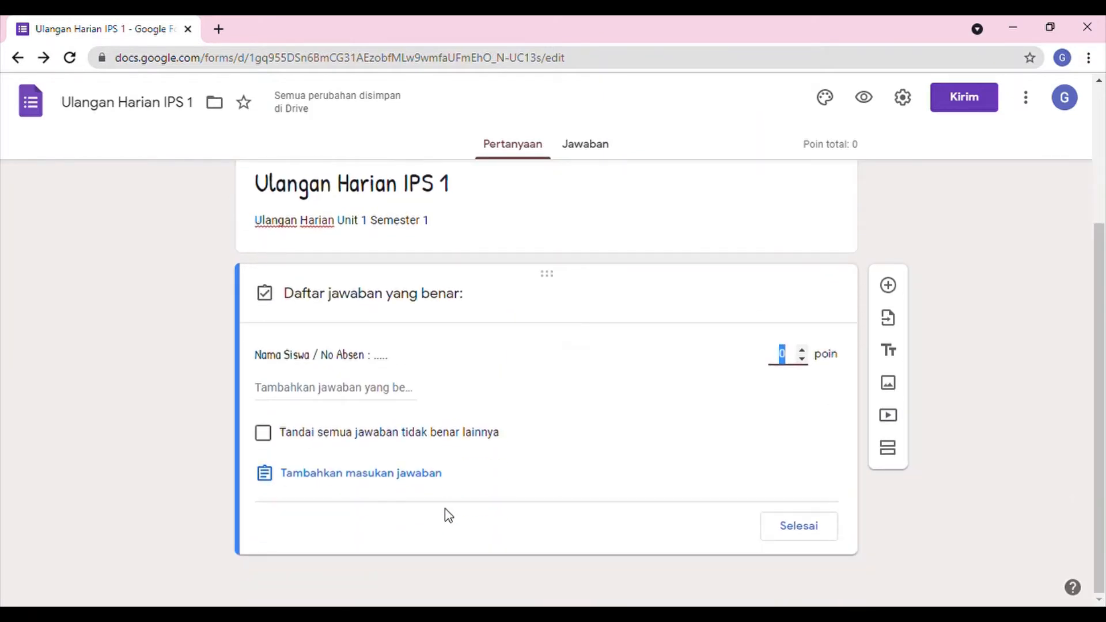
{"action": "left_click", "coordinate": [609, 427]}
{"action": "left_click", "coordinate": [805, 525]}
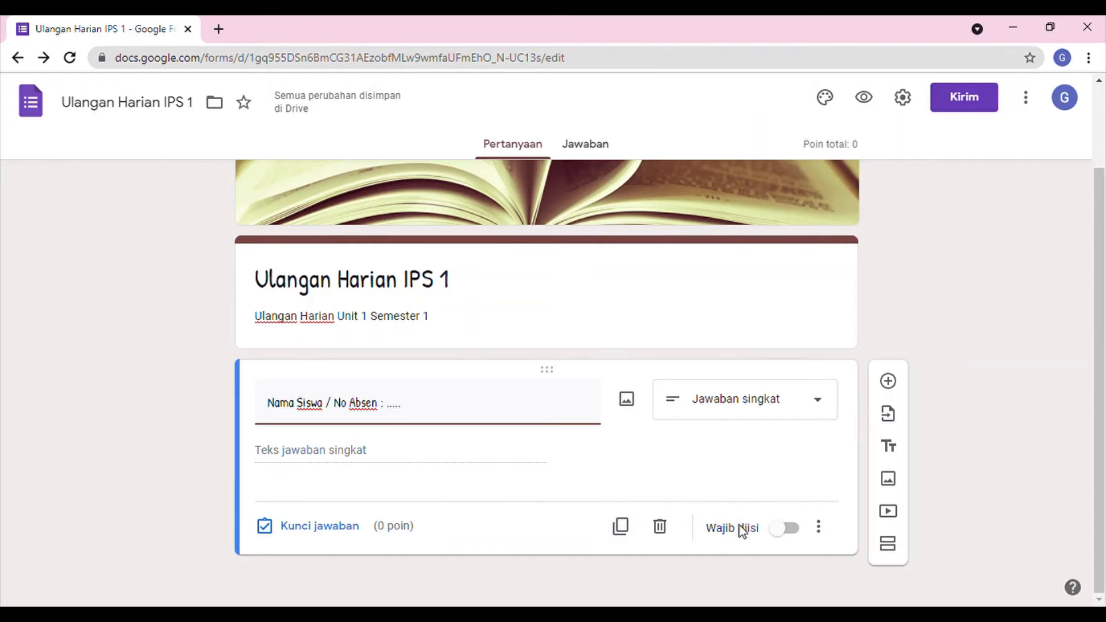
Make the student name question required and add a new section after it.
{"action": "left_click", "coordinate": [780, 536]}
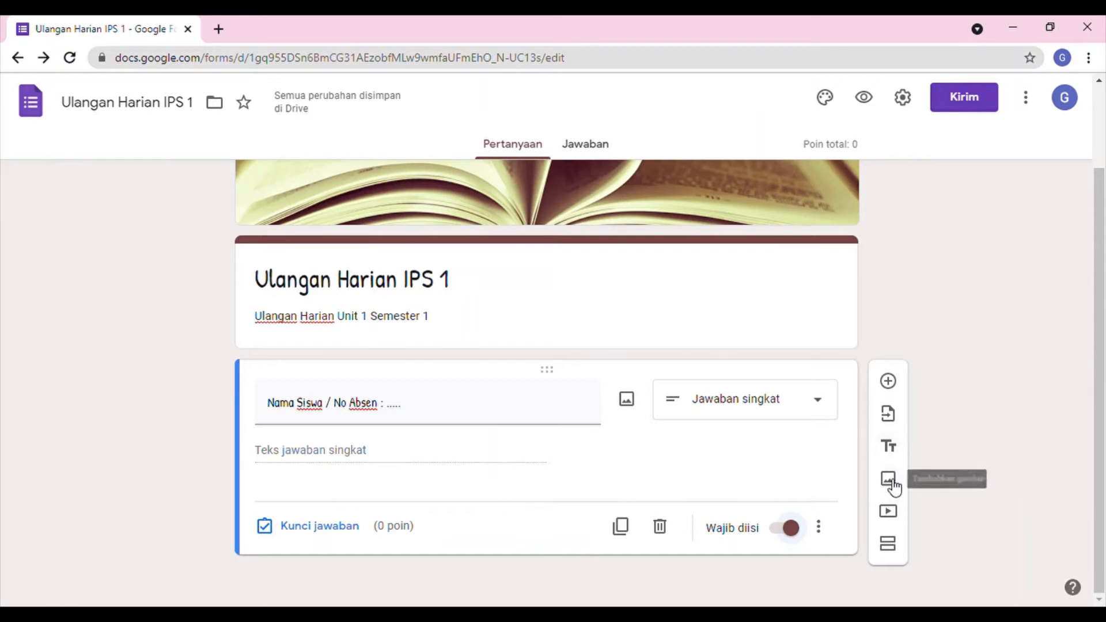
{"action": "left_click", "coordinate": [892, 549]}
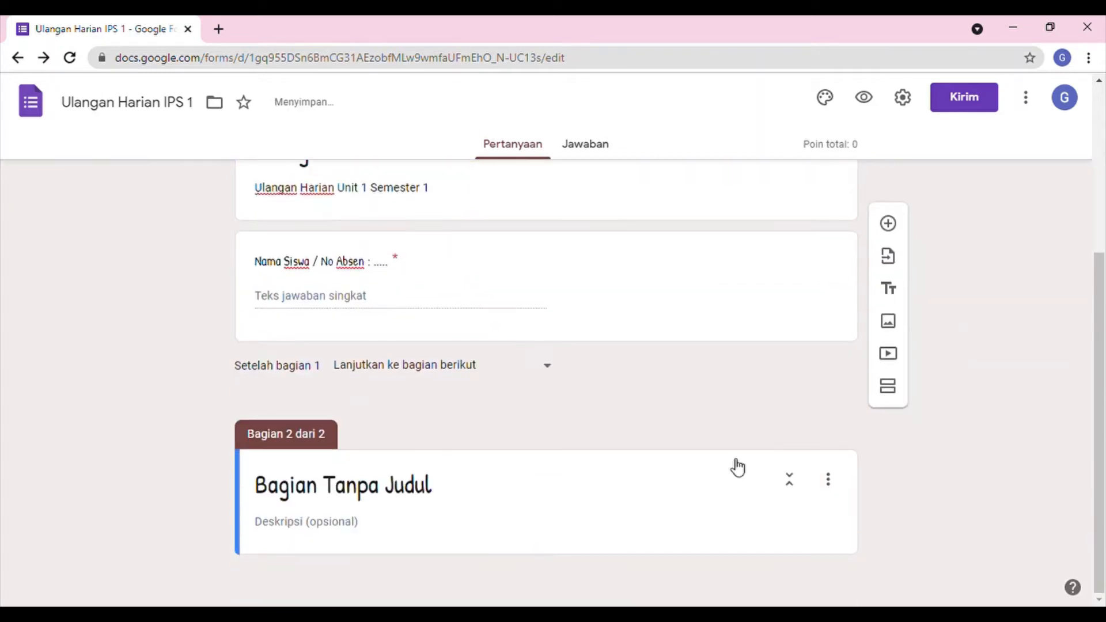
{"action": "scroll", "coordinate": [319, 311], "scroll_direction": "up", "scroll_amount": 5}
{"action": "scroll", "coordinate": [348, 309], "scroll_direction": "down", "scroll_amount": 4}
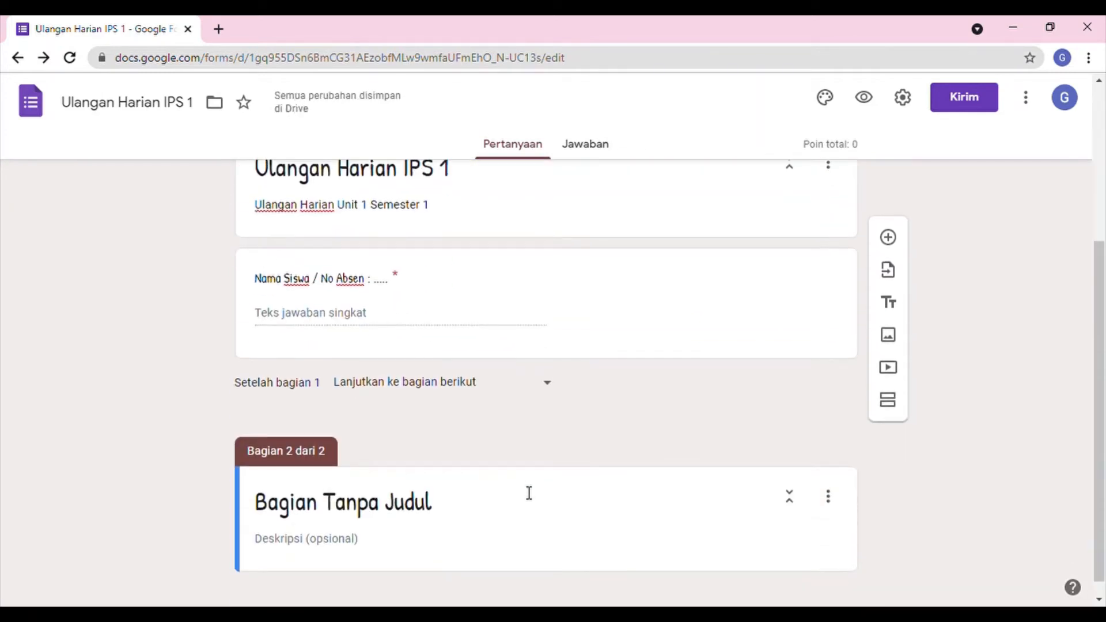
{"action": "scroll", "coordinate": [536, 464], "scroll_direction": "down", "scroll_amount": 1}
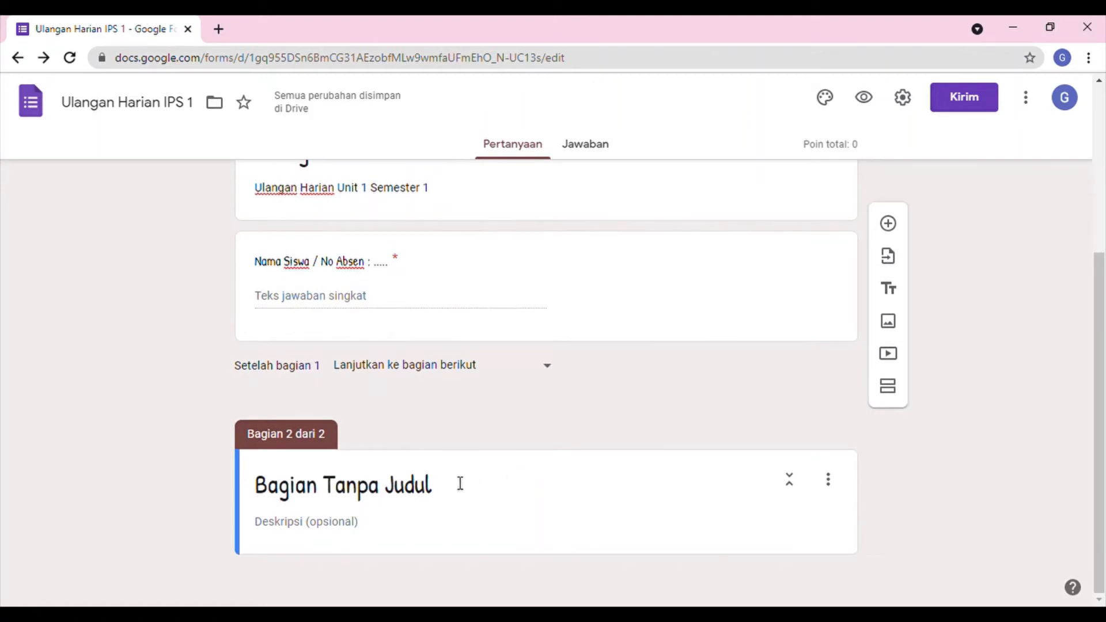
Replace the new section's placeholder title with "A. Pilihan Ganda".
{"action": "left_click", "coordinate": [438, 490]}
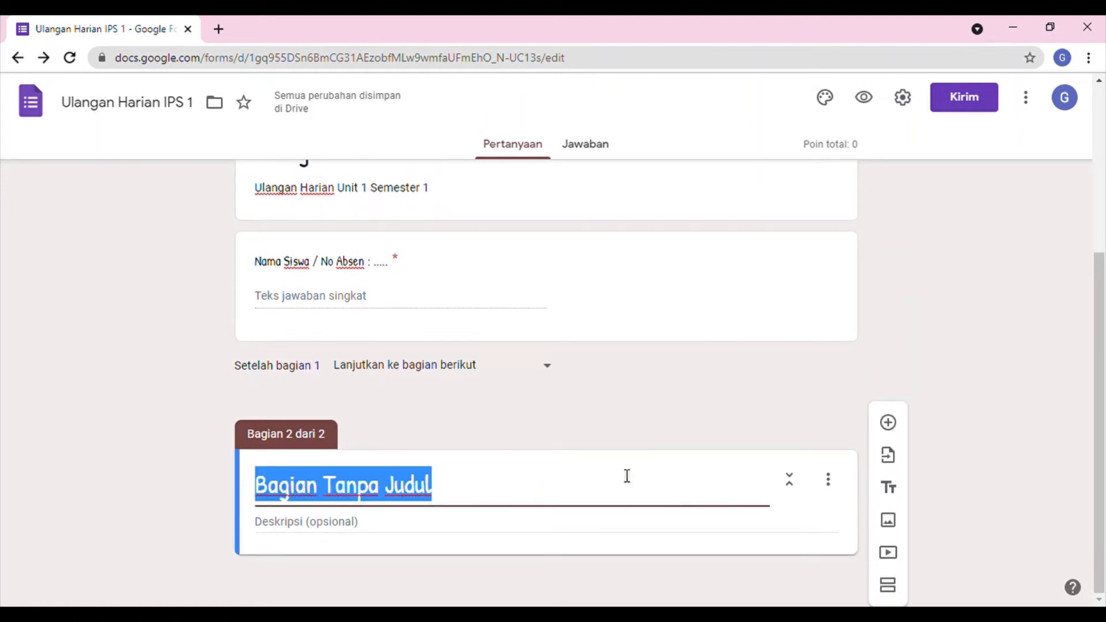
{"action": "type", "text": "A."}
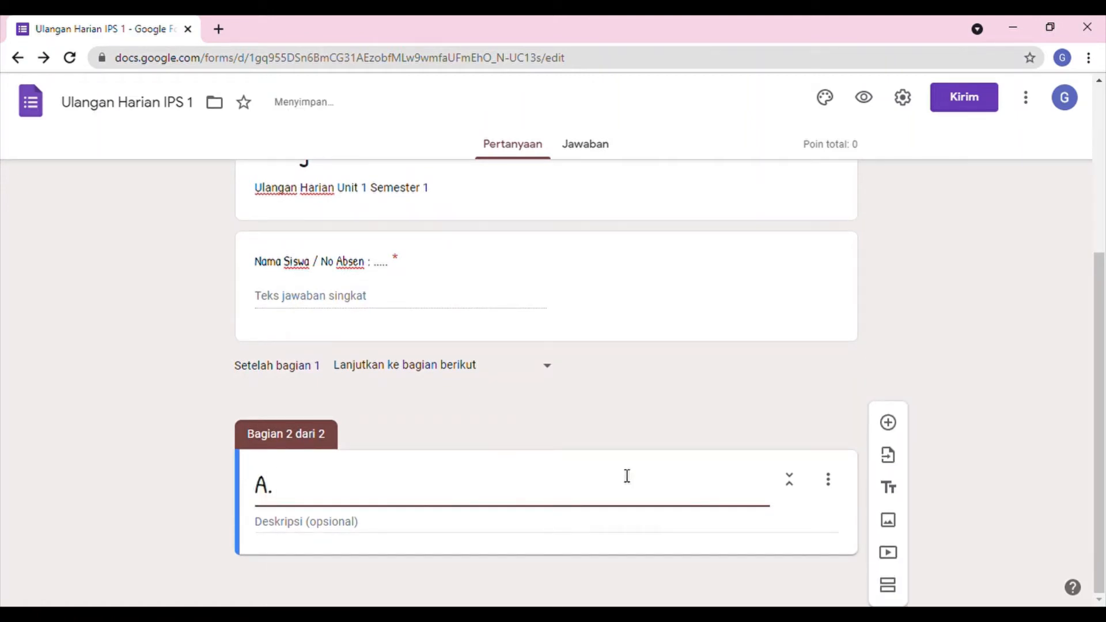
{"action": "type", "text": " Pilihan Gand"}
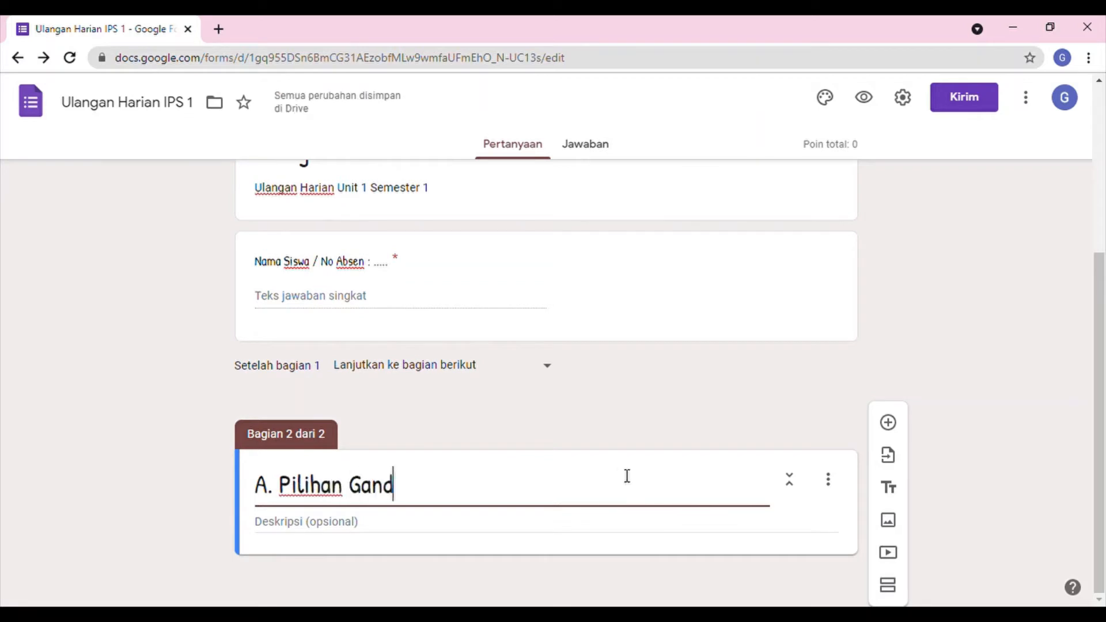
{"action": "type", "text": "a"}
Enter "Pilihlah jawaban yang paling tepat!" as the description of the Pilihan Ganda section.
{"action": "left_click", "coordinate": [583, 527]}
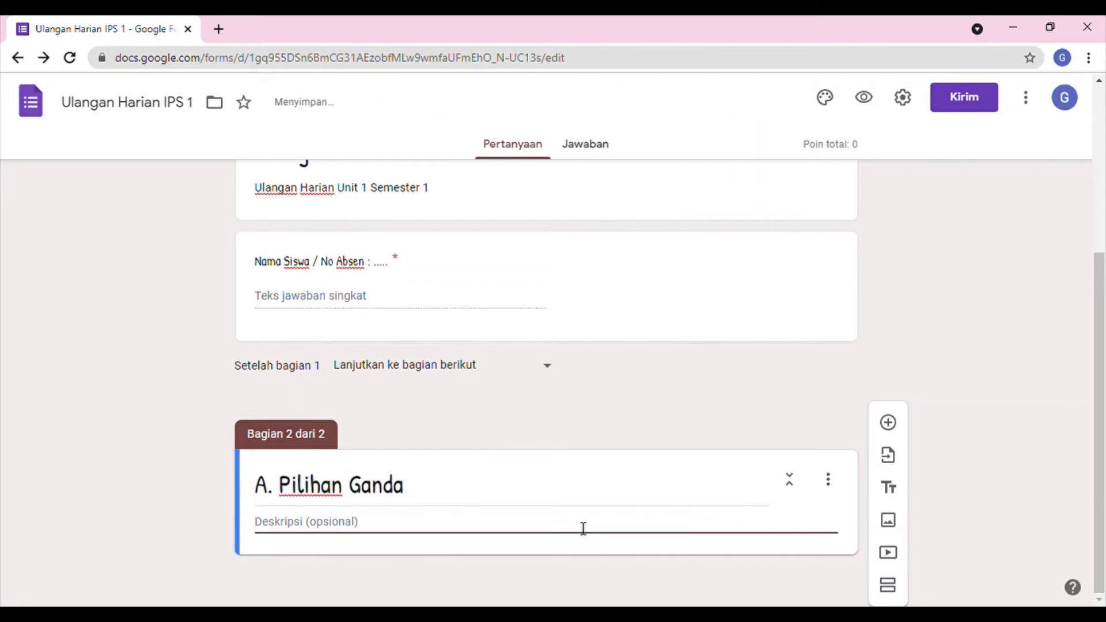
{"action": "type", "text": "Pilihlah ja"}
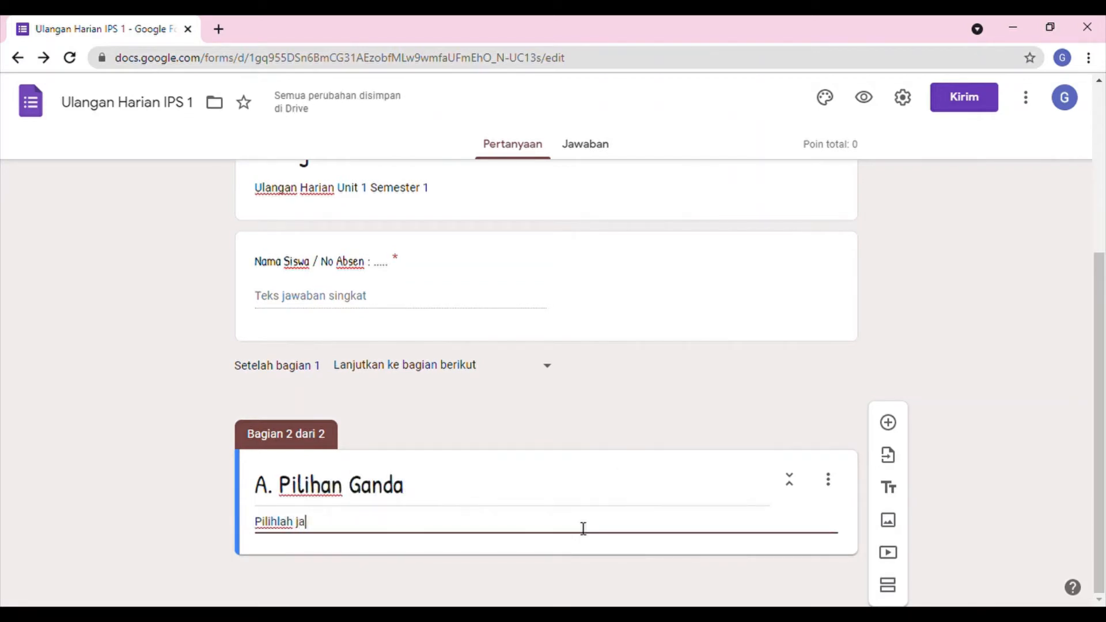
{"action": "type", "text": "waban yang paling"}
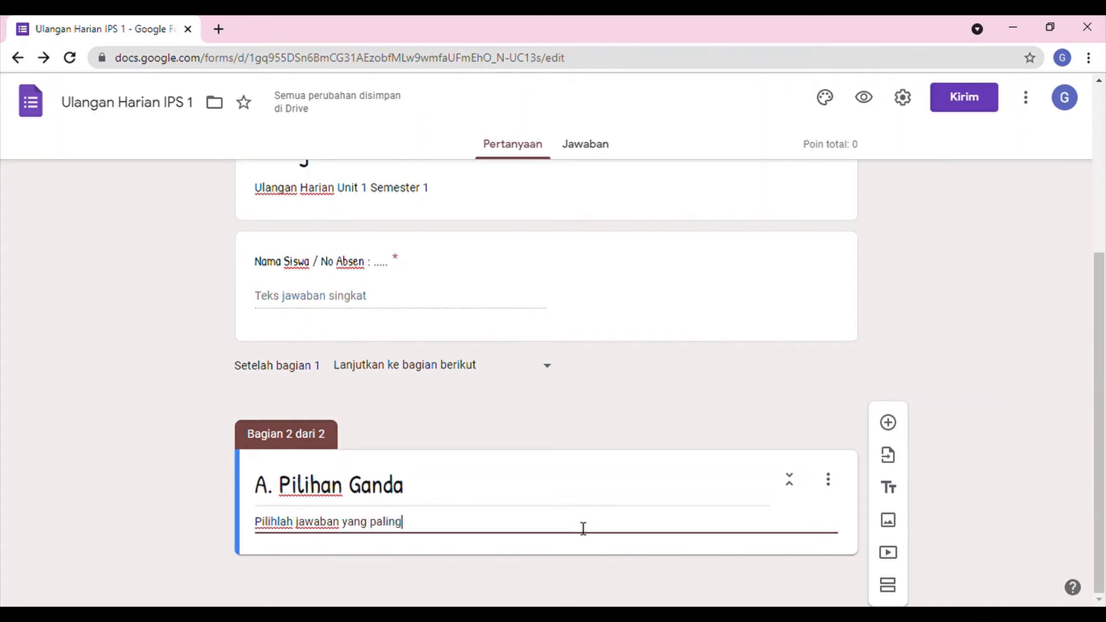
{"action": "type", "text": " tepat!"}
{"action": "scroll", "coordinate": [907, 428], "scroll_direction": "up", "scroll_amount": 1}
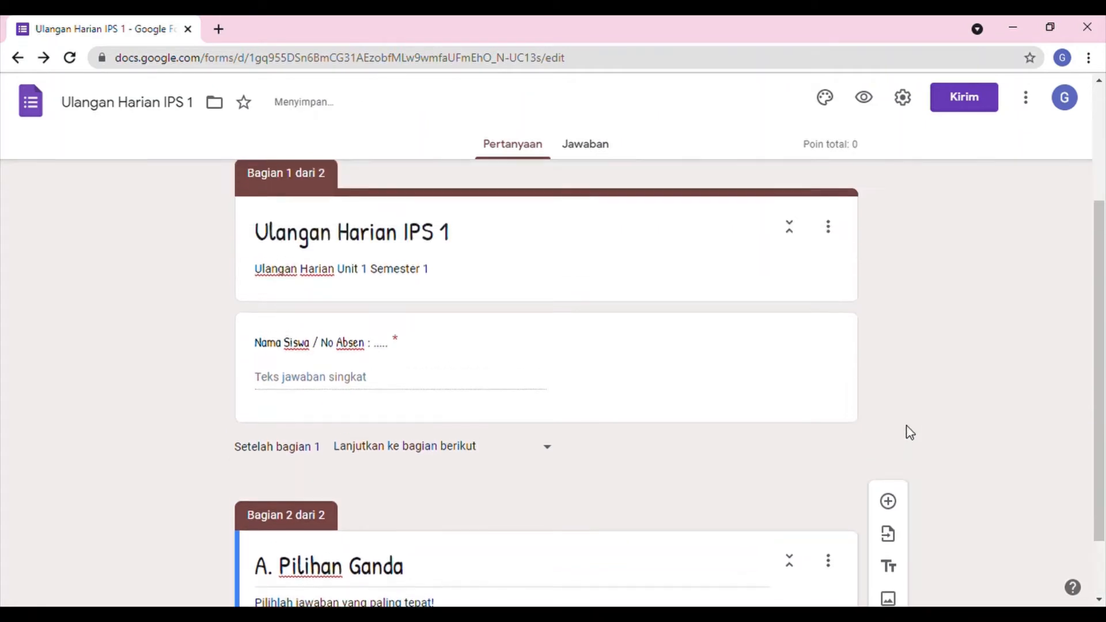
{"action": "scroll", "coordinate": [945, 446], "scroll_direction": "down", "scroll_amount": 1}
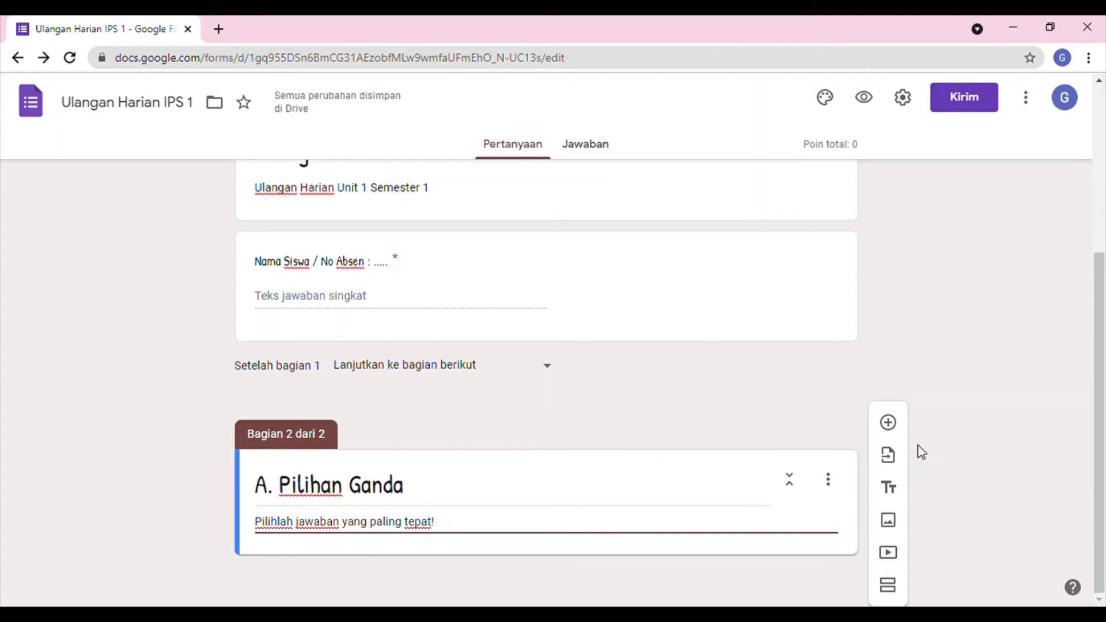
Add a question to the Pilihan Ganda section with the text "1. Apa nama ibukota dari negara Filipina?".
{"action": "left_click", "coordinate": [890, 424]}
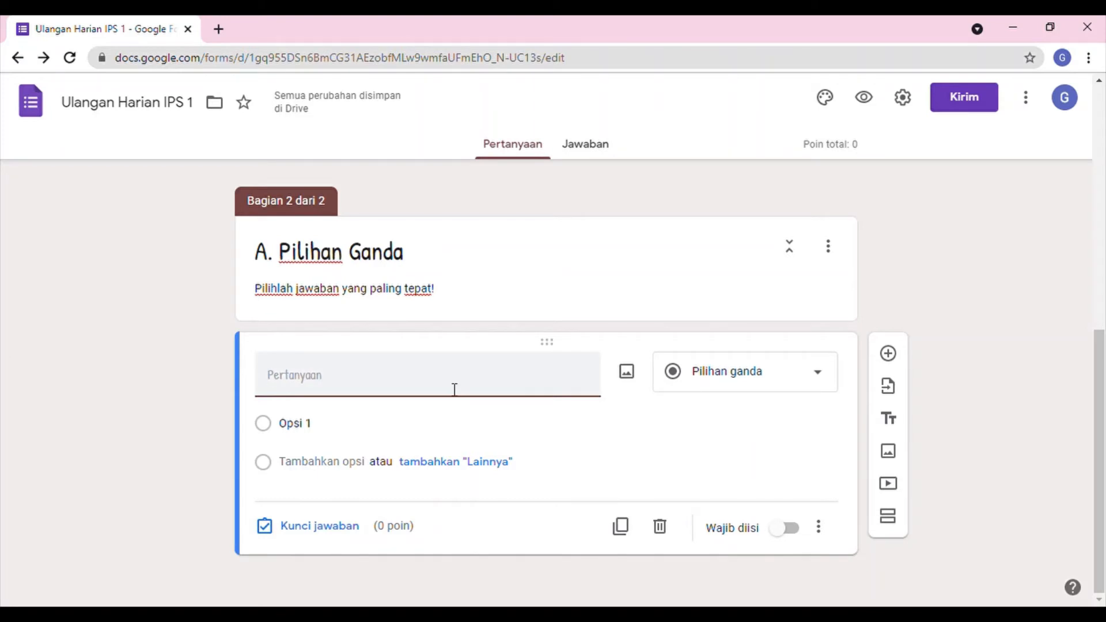
{"action": "type", "text": "1."}
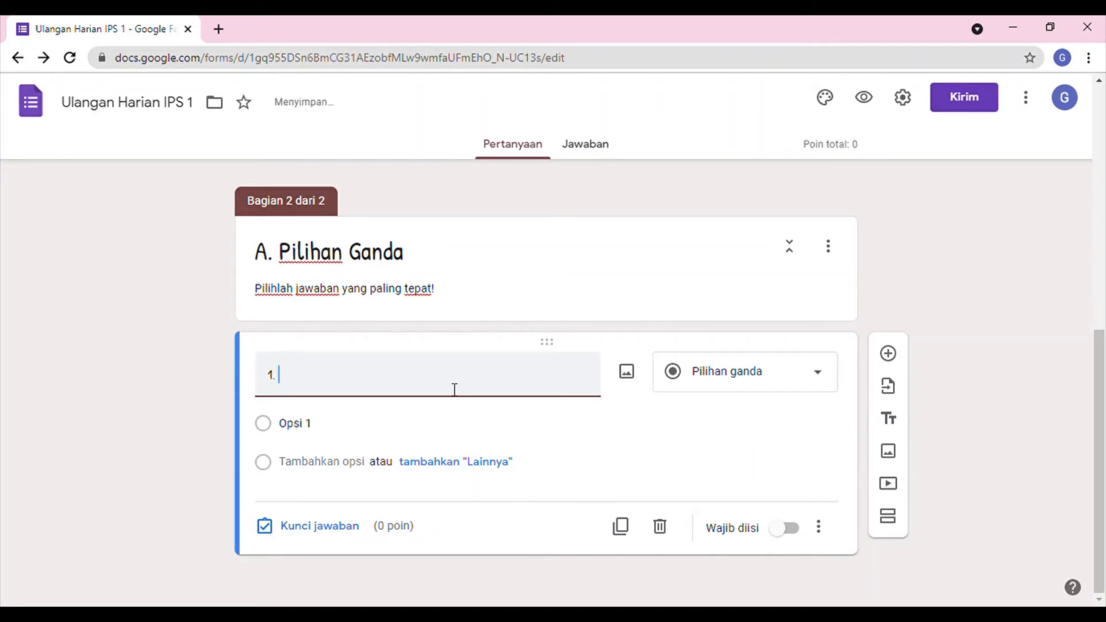
{"action": "key", "text": "BackSpace"}
{"action": "key", "text": "BackSpace"}
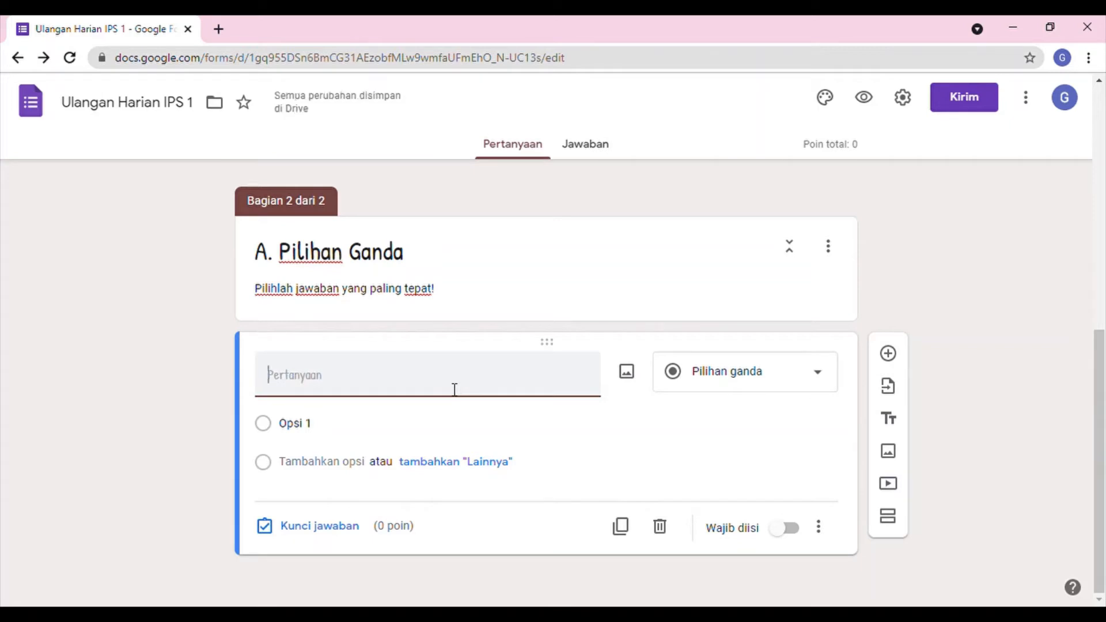
{"action": "type", "text": "1."}
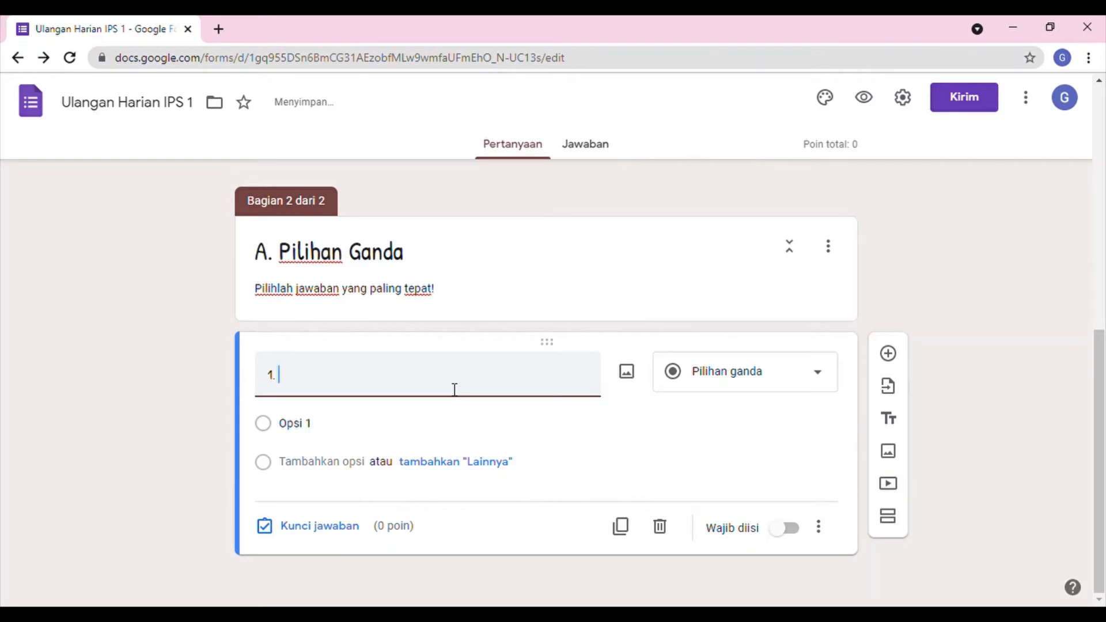
{"action": "type", "text": " A"}
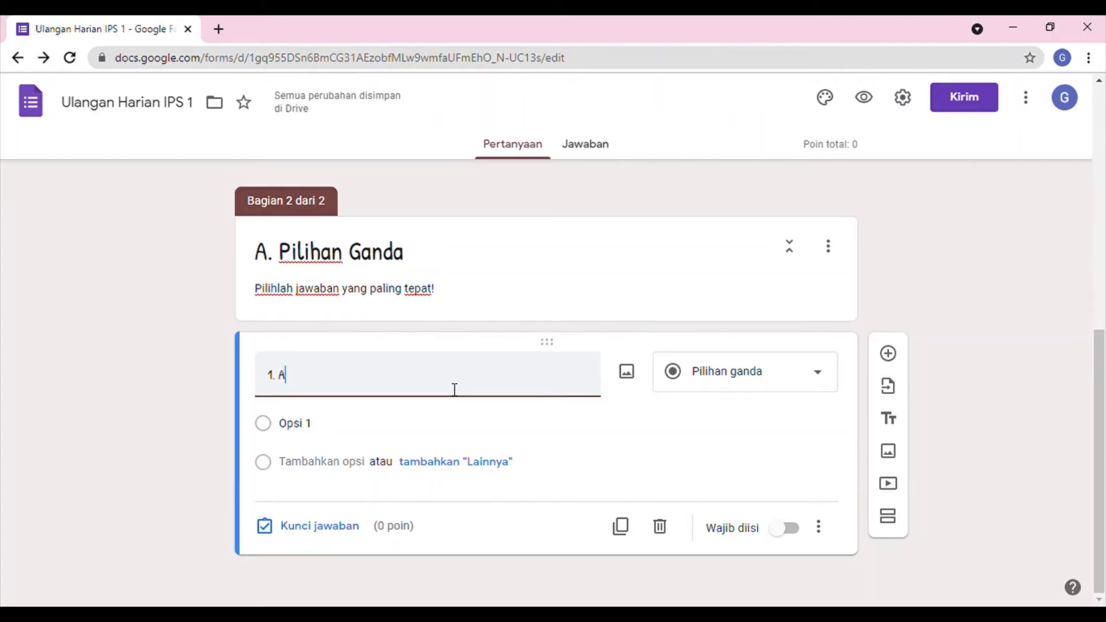
{"action": "type", "text": "pa nama ibukota"}
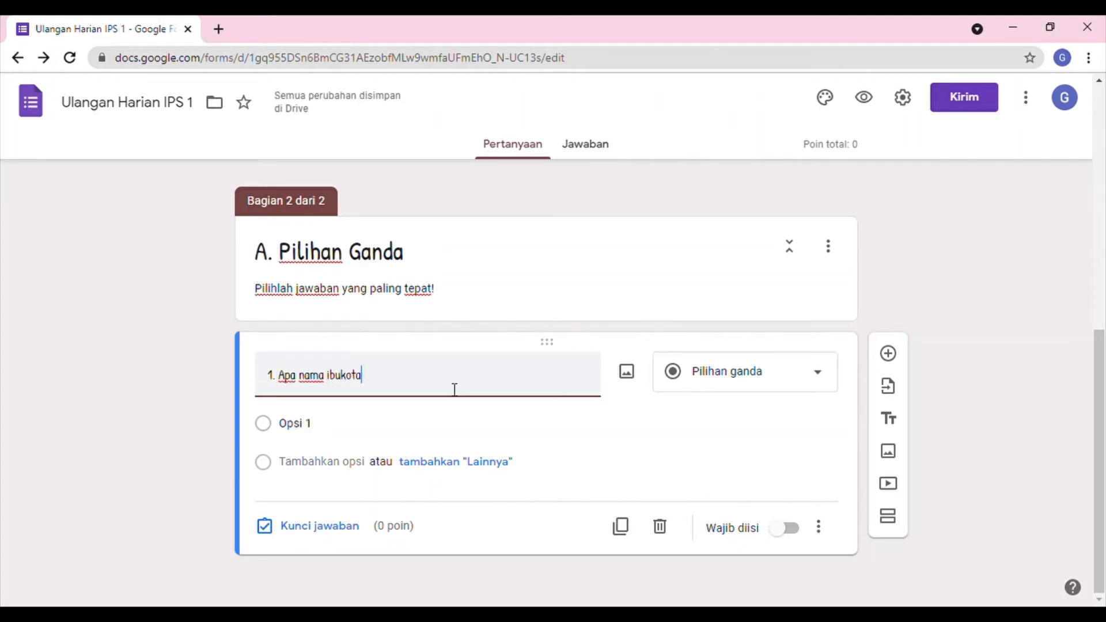
{"action": "type", "text": " dari "}
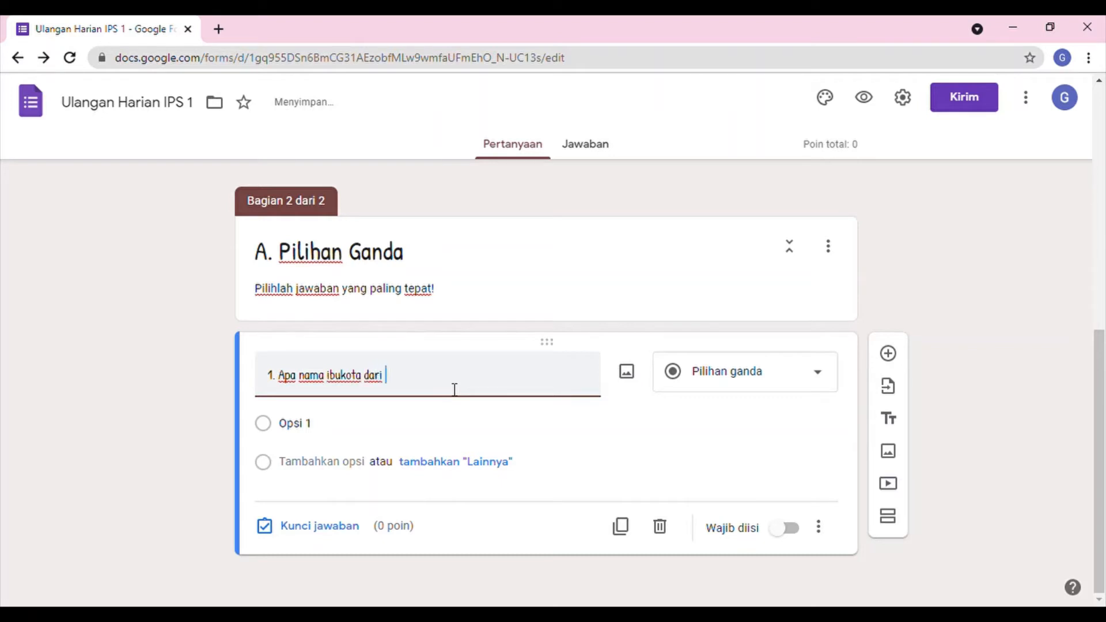
{"action": "type", "text": "negara "}
{"action": "type", "text": "Thailand"}
{"action": "key", "text": "BackSpace"}
{"action": "key", "text": "BackSpace"}
{"action": "key", "text": "BackSpace"}
{"action": "key", "text": "BackSpace"}
{"action": "type", "text": "Filipina?"}
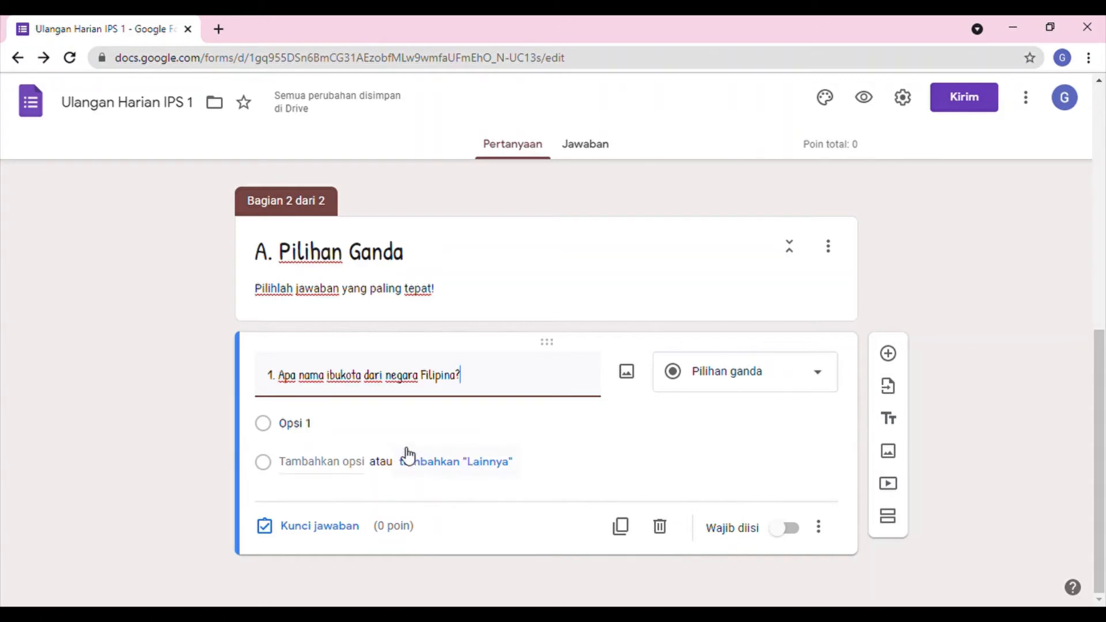
Give question 1 the three answer options Manila, Jakarta and Moskow.
{"action": "left_click", "coordinate": [337, 429]}
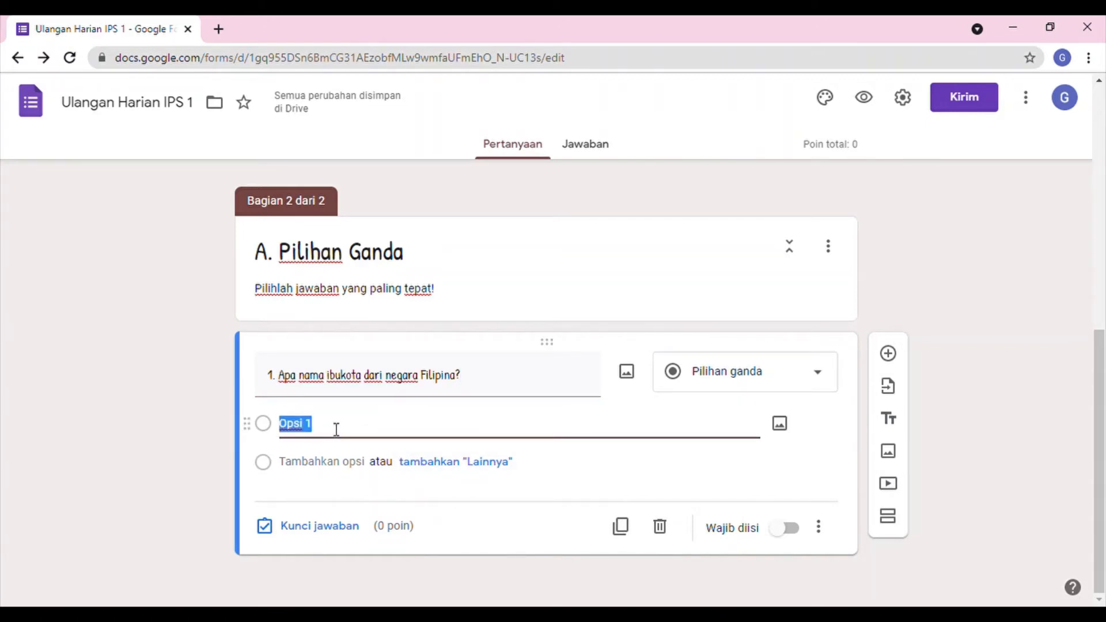
{"action": "left_click", "coordinate": [337, 430]}
{"action": "key", "text": "BackSpace"}
{"action": "key", "text": "BackSpace"}
{"action": "key", "text": "BackSpace"}
{"action": "key", "text": "BackSpace"}
{"action": "type", "text": "Manila"}
{"action": "left_click", "coordinate": [337, 476]}
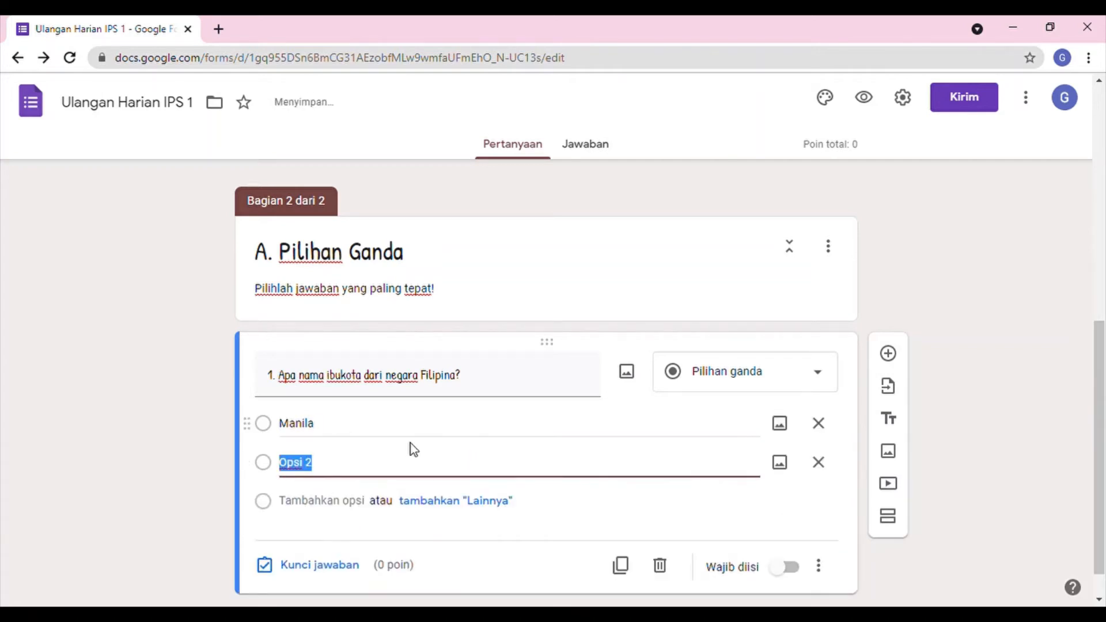
{"action": "type", "text": "Jakarta"}
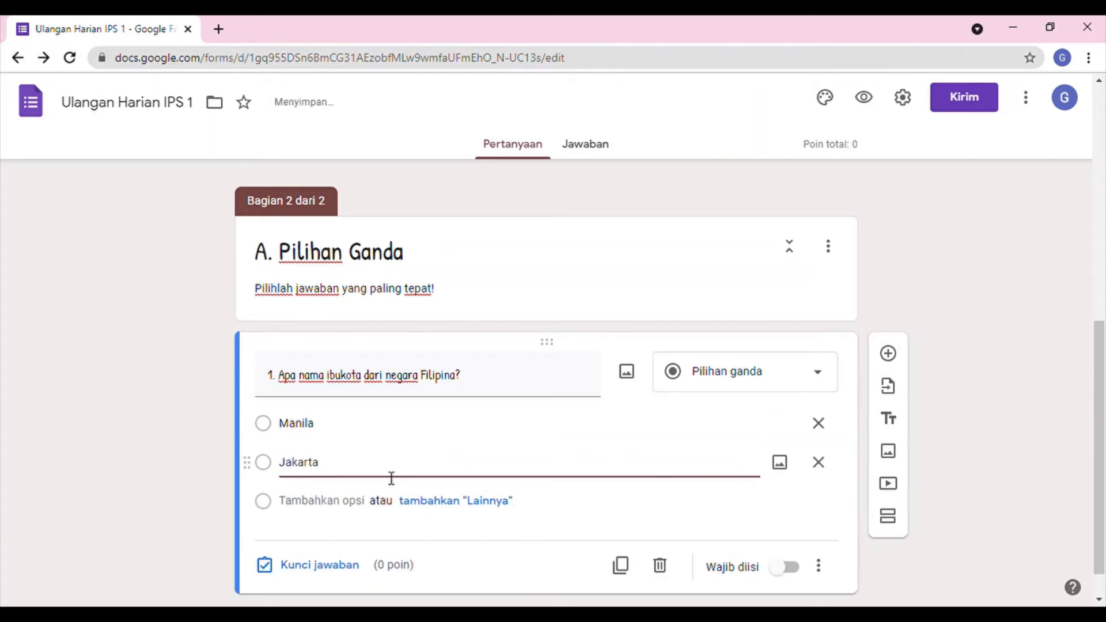
{"action": "left_click", "coordinate": [358, 504]}
{"action": "type", "text": "Moskow"}
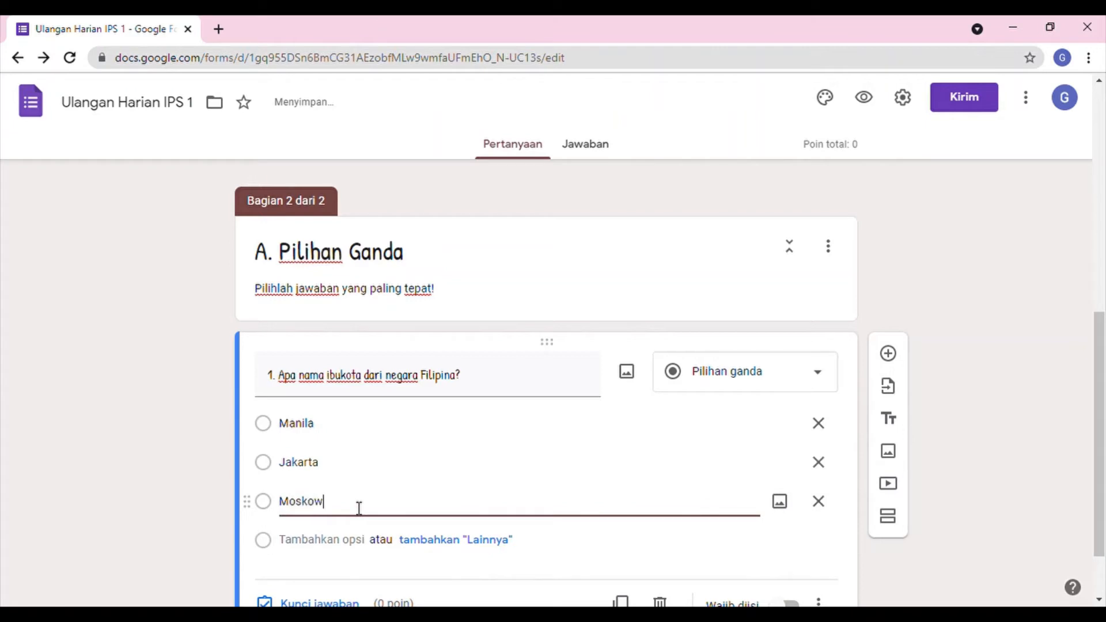
{"action": "left_click", "coordinate": [44, 404]}
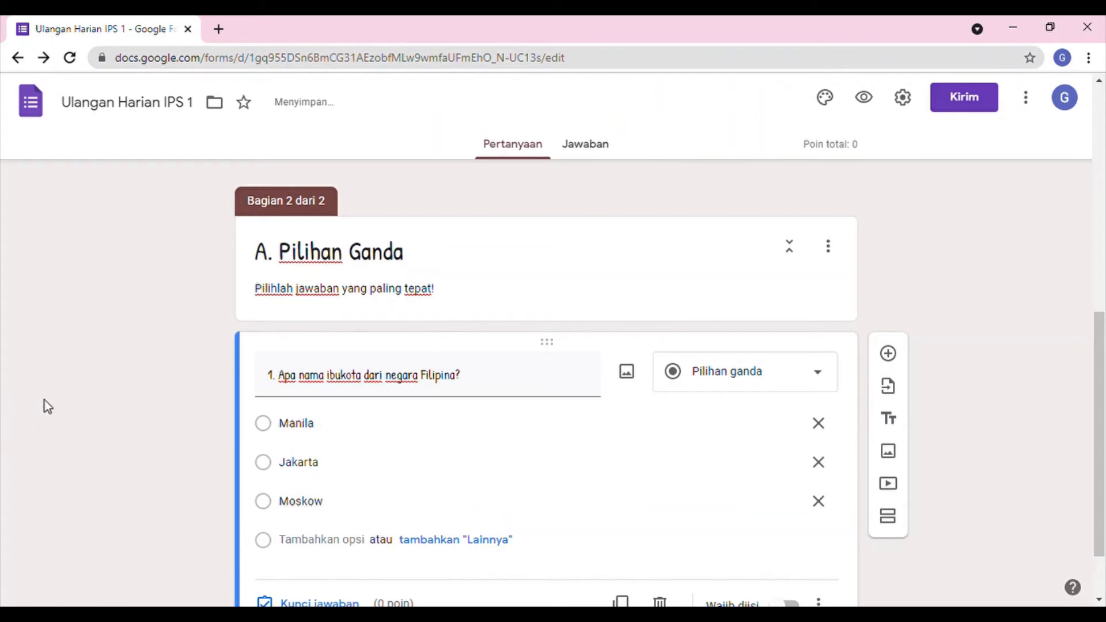
Mark Manila as the correct answer in question 1's answer key and set its score to 10 points.
{"action": "scroll", "coordinate": [276, 473], "scroll_direction": "down", "scroll_amount": 1}
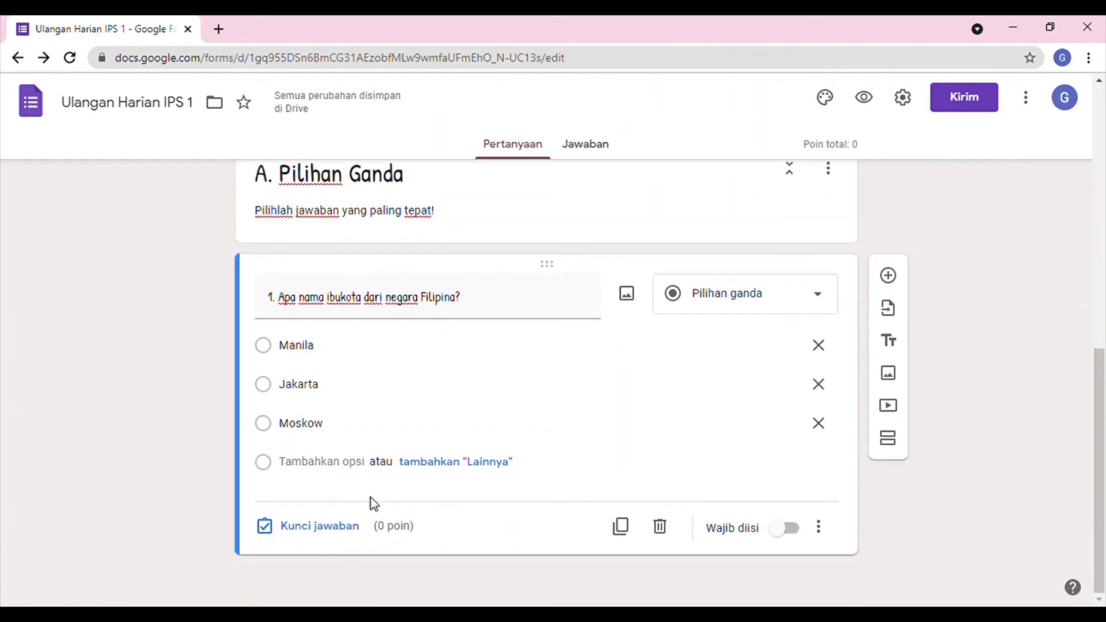
{"action": "left_click", "coordinate": [312, 527]}
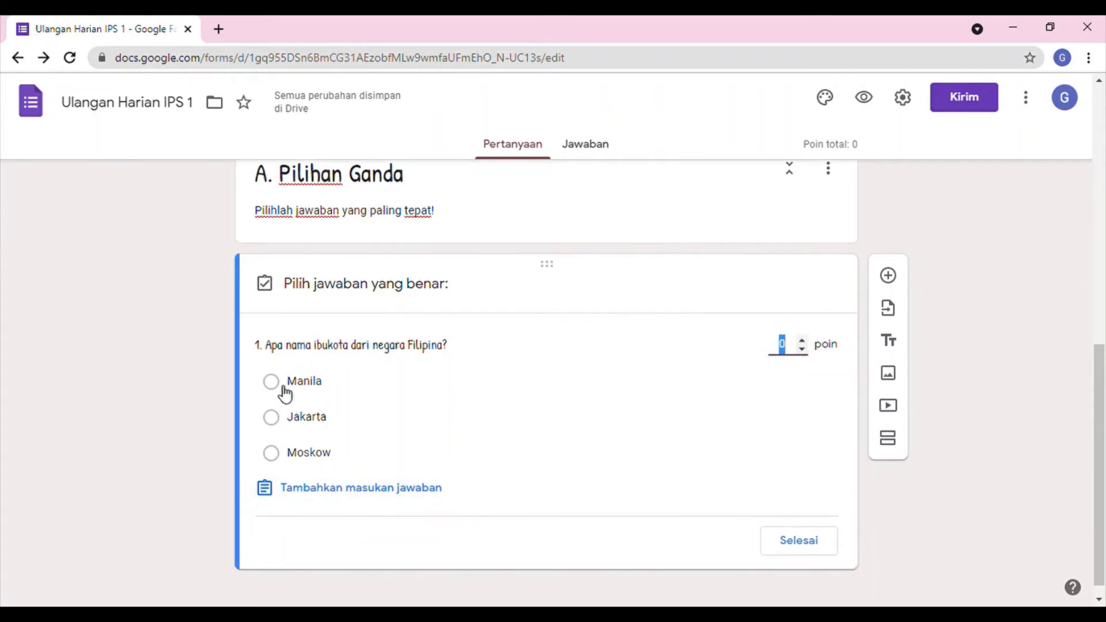
{"action": "left_click", "coordinate": [285, 394]}
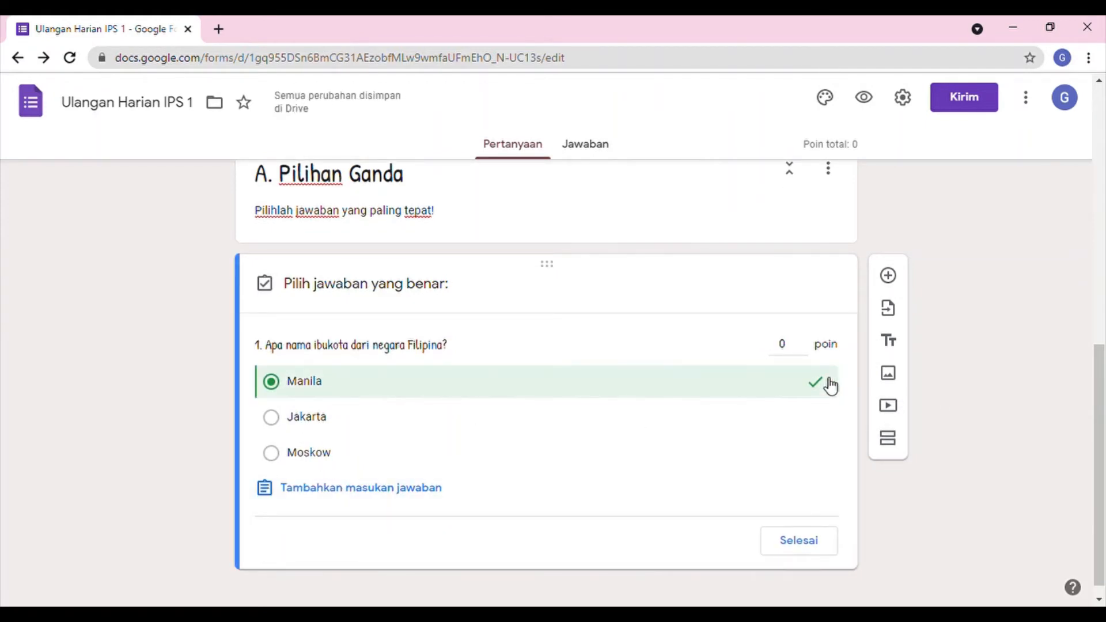
{"action": "left_click", "coordinate": [805, 341]}
{"action": "left_click", "coordinate": [805, 341]}
{"action": "left_click", "coordinate": [805, 340]}
{"action": "left_click", "coordinate": [805, 341]}
{"action": "left_click", "coordinate": [806, 341]}
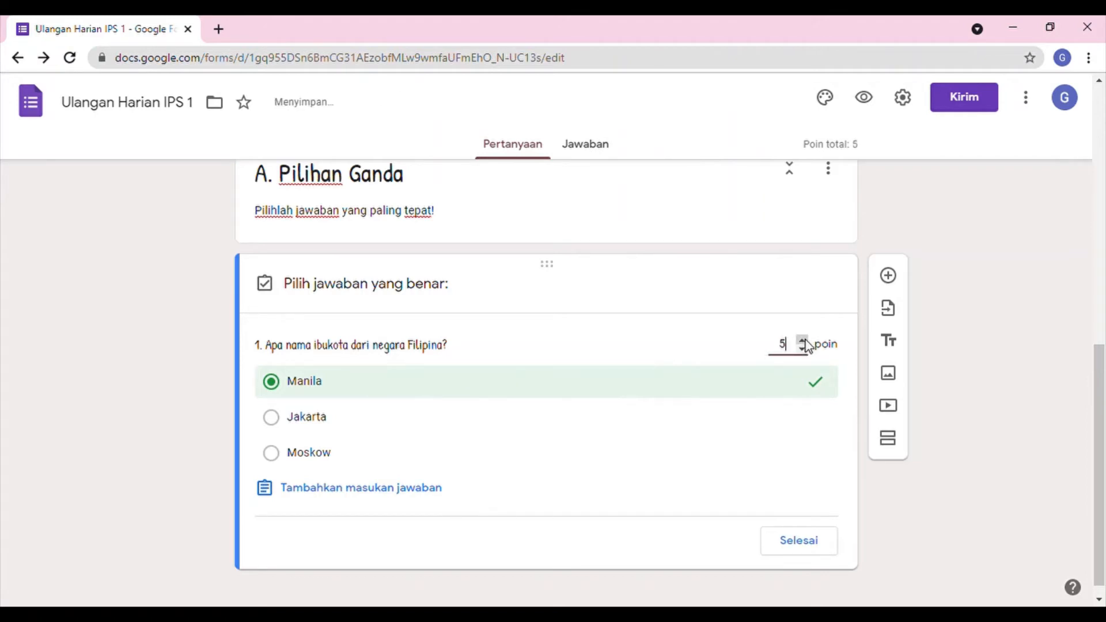
{"action": "left_click", "coordinate": [806, 340]}
{"action": "left_click", "coordinate": [805, 341]}
{"action": "left_click", "coordinate": [806, 340]}
{"action": "left_click", "coordinate": [805, 340]}
{"action": "left_click", "coordinate": [806, 340]}
{"action": "left_click", "coordinate": [801, 541]}
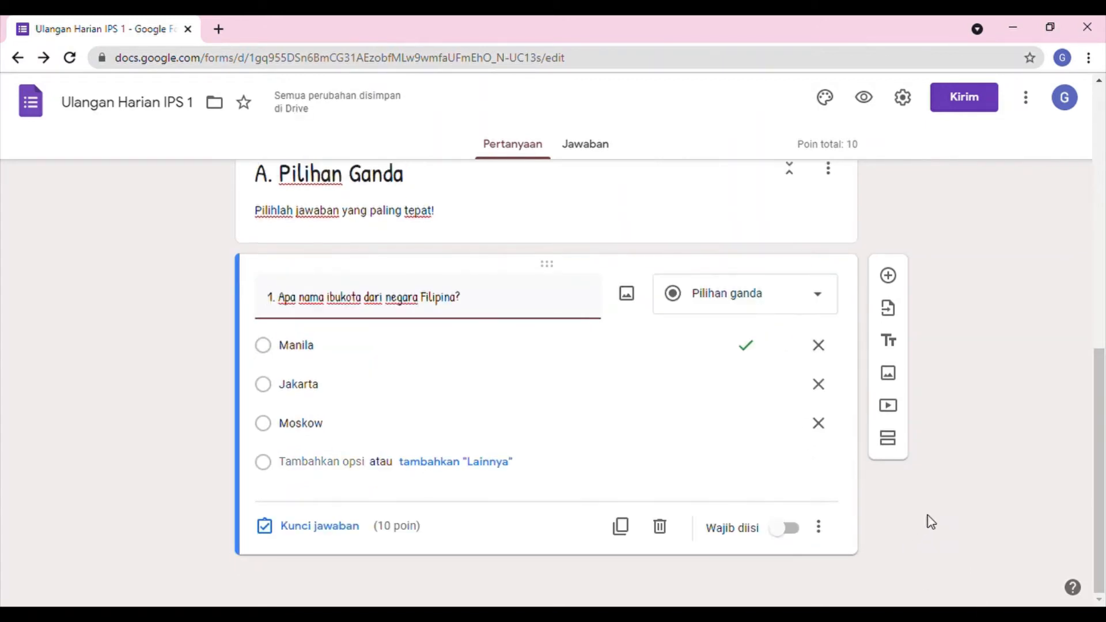
Add a second multiple-choice question with the text "2. Pada tahun berapakah Indonesia merdeka?".
{"action": "left_click", "coordinate": [891, 278]}
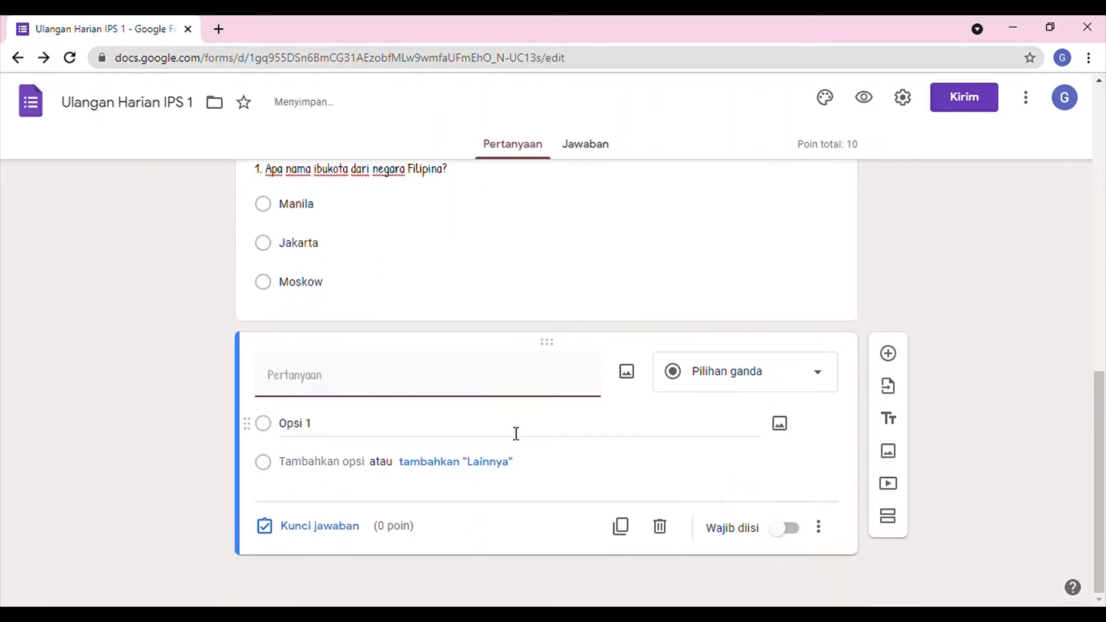
{"action": "type", "text": "2. Siapa"}
{"action": "key", "text": "BackSpace"}
{"action": "key", "text": "BackSpace"}
{"action": "key", "text": "BackSpace"}
{"action": "type", "text": "Pada"}
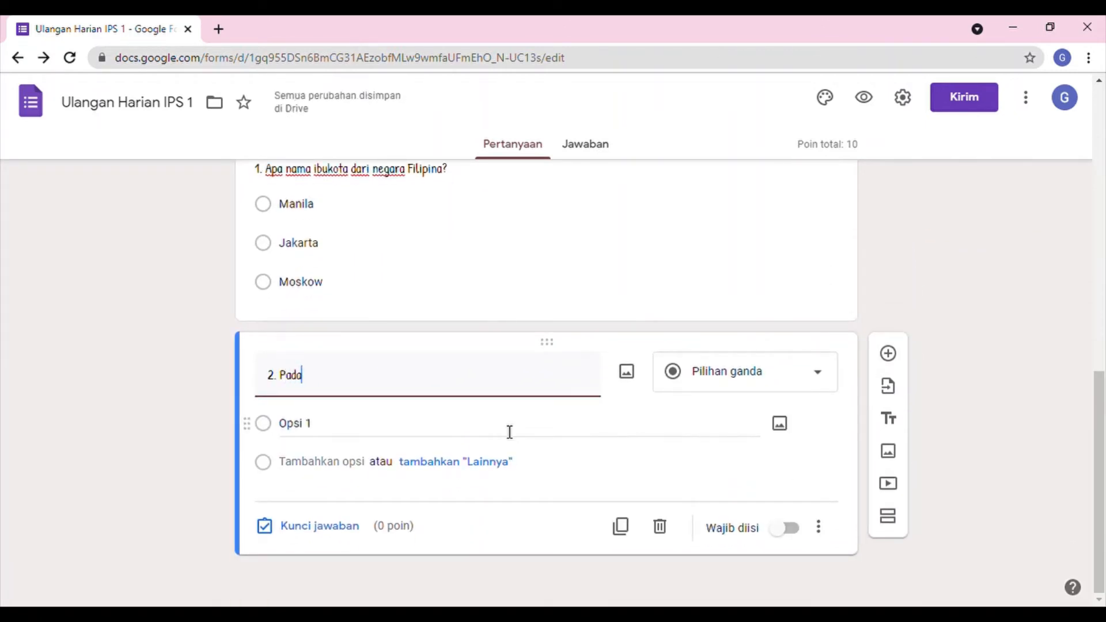
{"action": "type", "text": " tahun berapakah"}
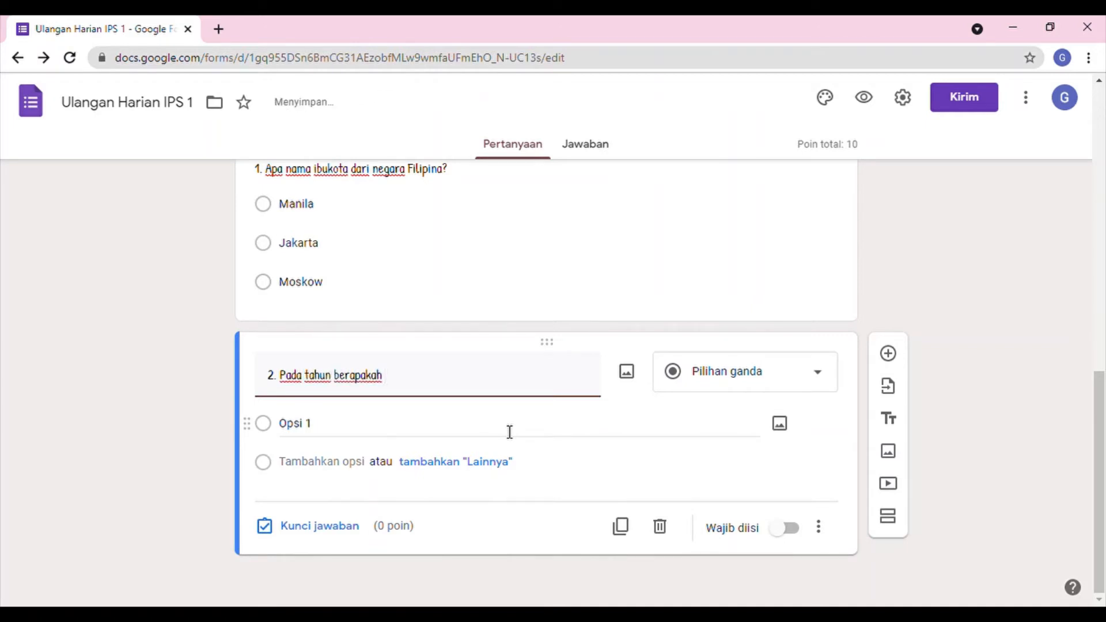
{"action": "type", "text": " Indonesia mer"}
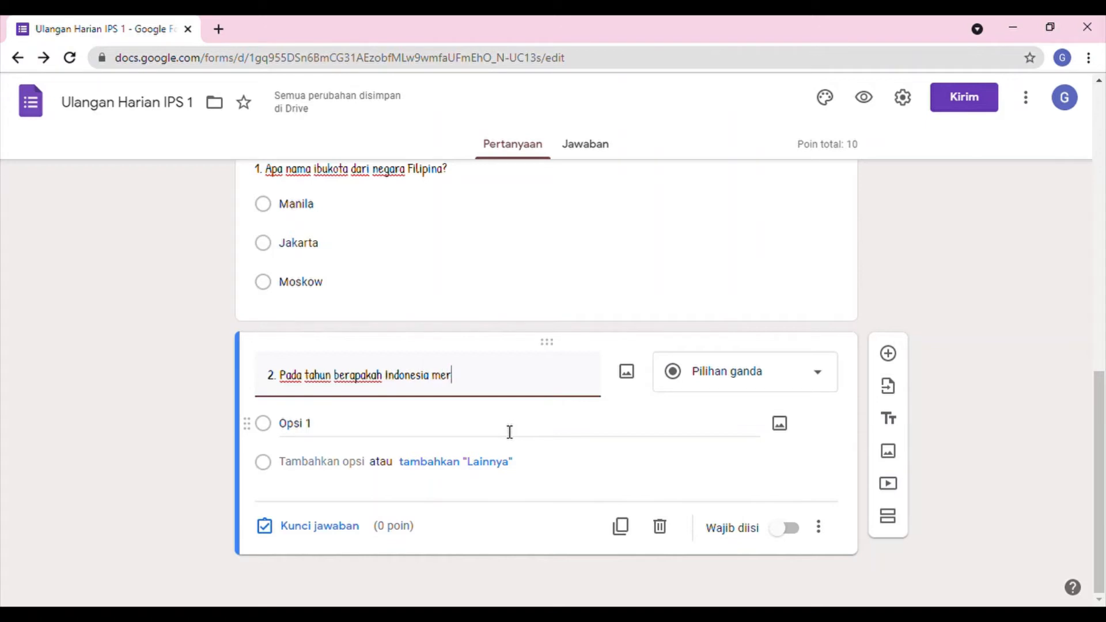
{"action": "type", "text": "deka?"}
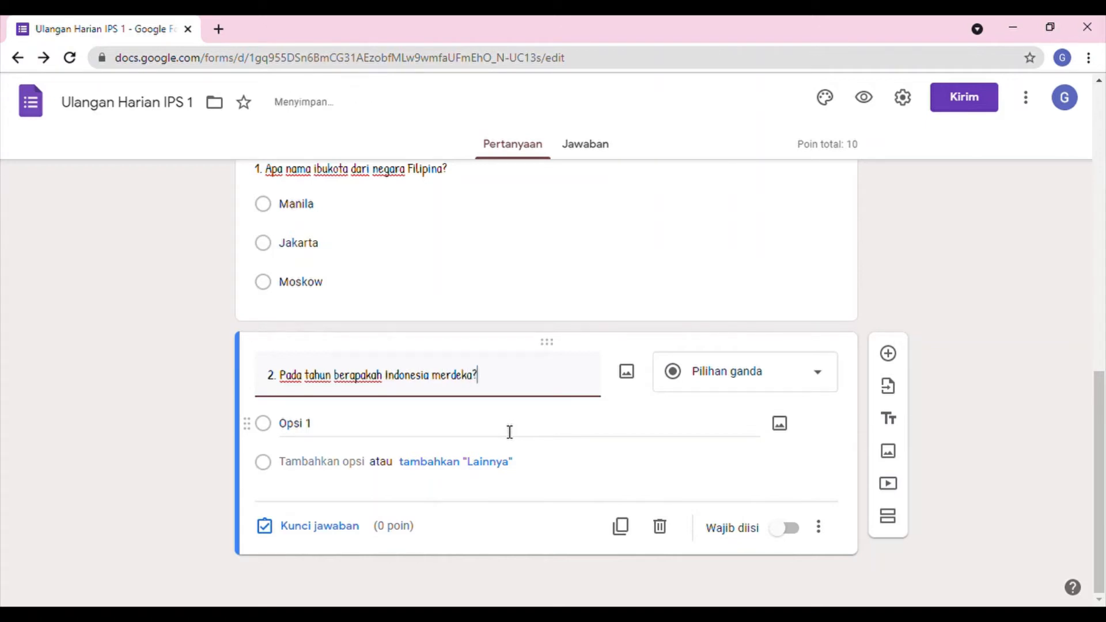
Give question 2 the three answer options 1951, 1980 and 1945.
{"action": "left_click", "coordinate": [404, 437]}
{"action": "type", "text": "19"}
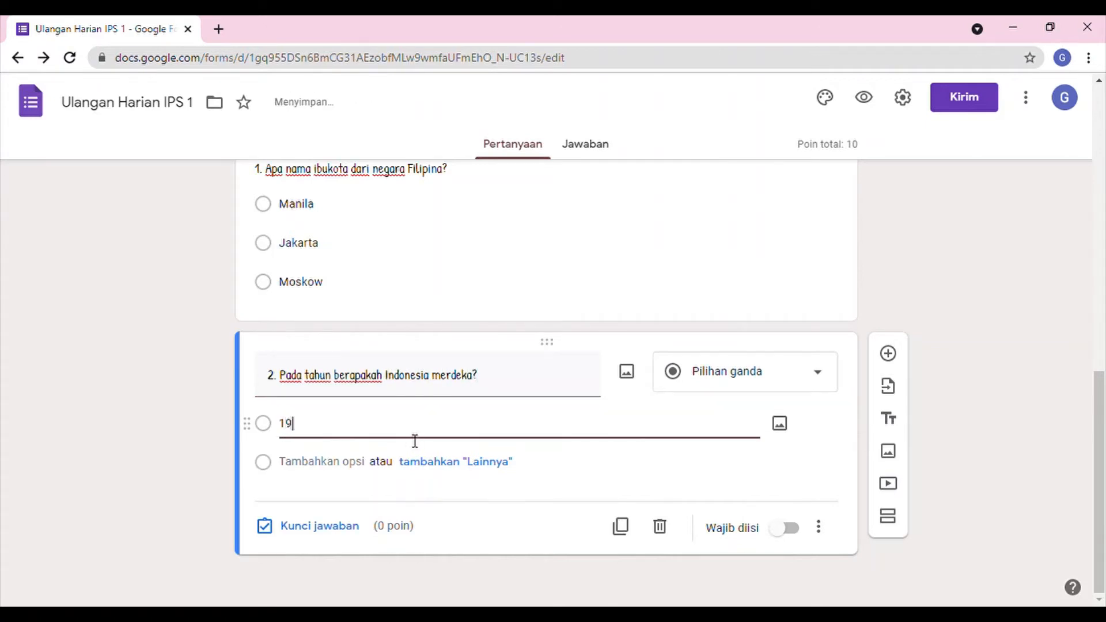
{"action": "type", "text": "51"}
{"action": "left_click", "coordinate": [355, 461]}
{"action": "type", "text": "1980"}
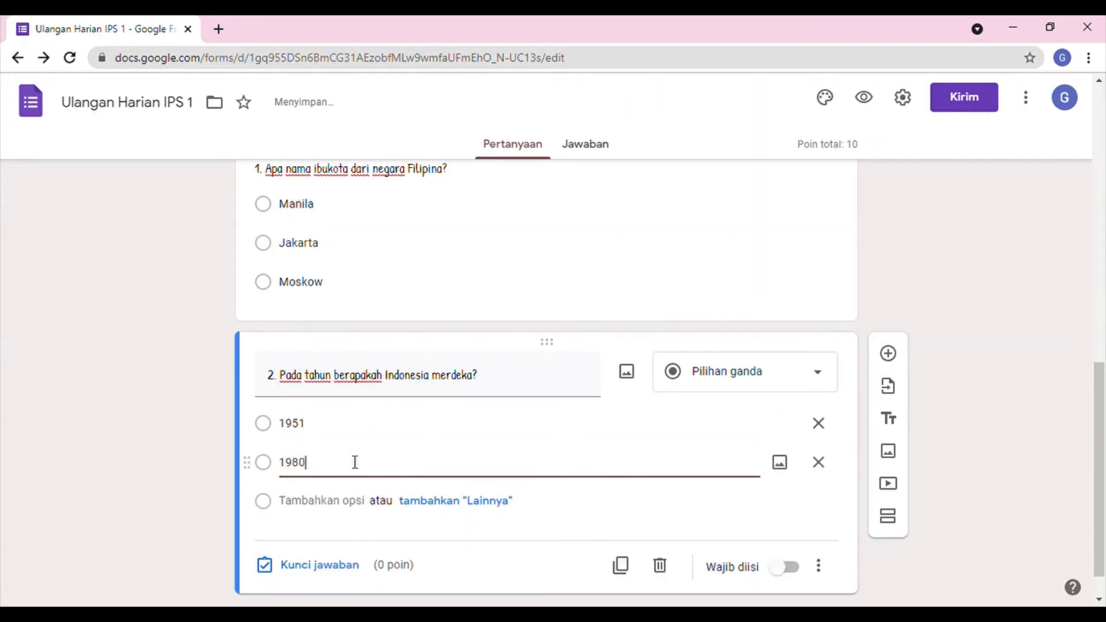
{"action": "left_click", "coordinate": [337, 500]}
{"action": "type", "text": "1945"}
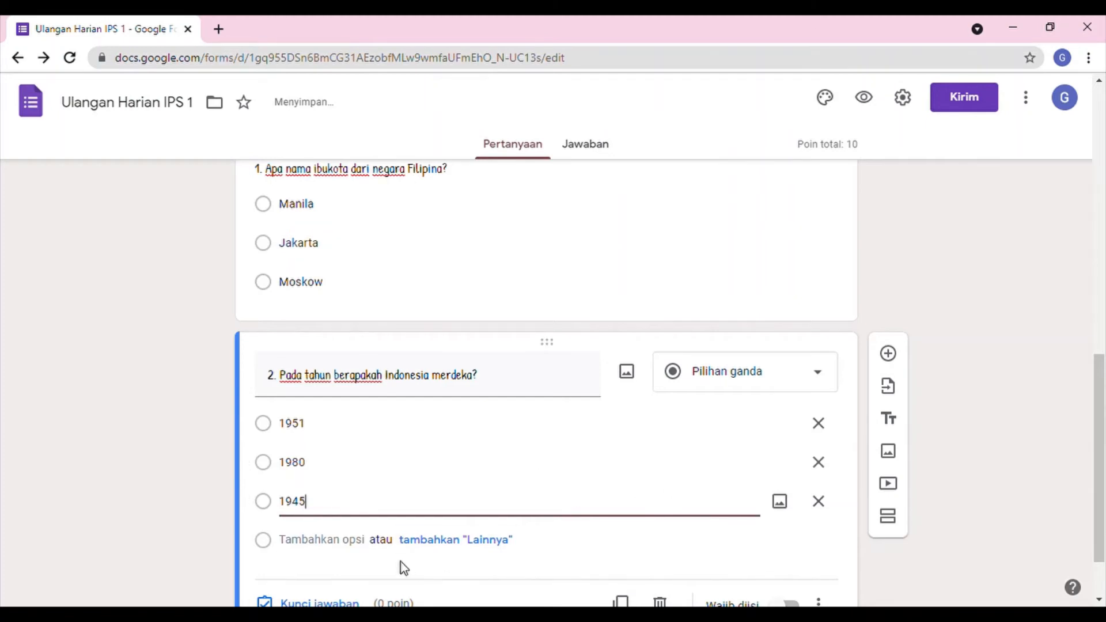
Mark 1945 as the correct answer in question 2's answer key and set its score to 10 points.
{"action": "scroll", "coordinate": [400, 565], "scroll_direction": "down", "scroll_amount": 1}
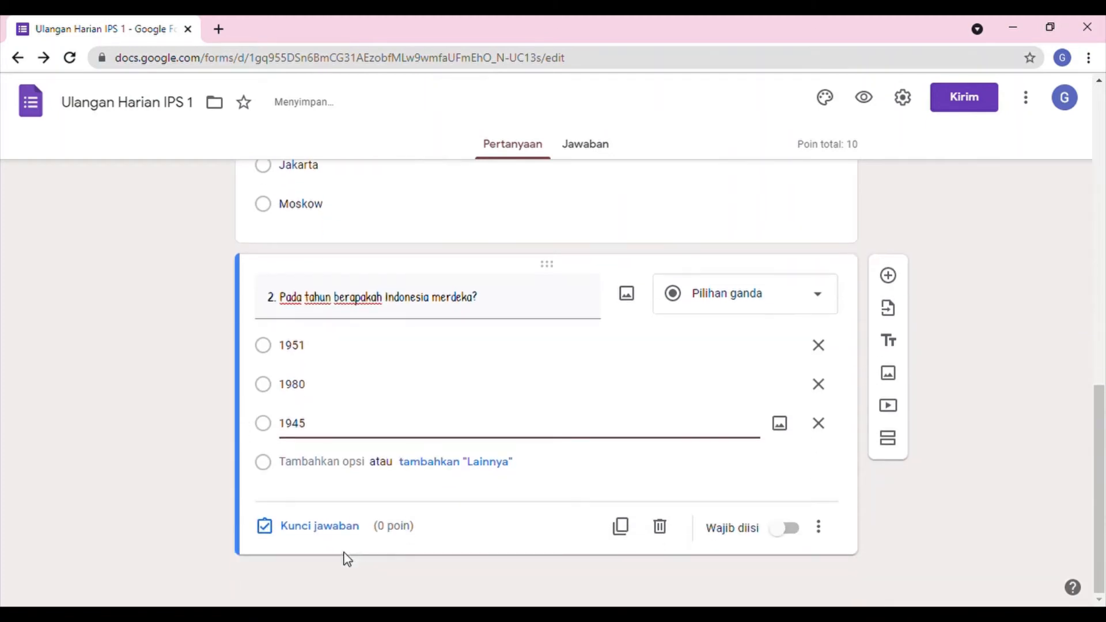
{"action": "left_click", "coordinate": [325, 525]}
{"action": "left_click", "coordinate": [291, 452]}
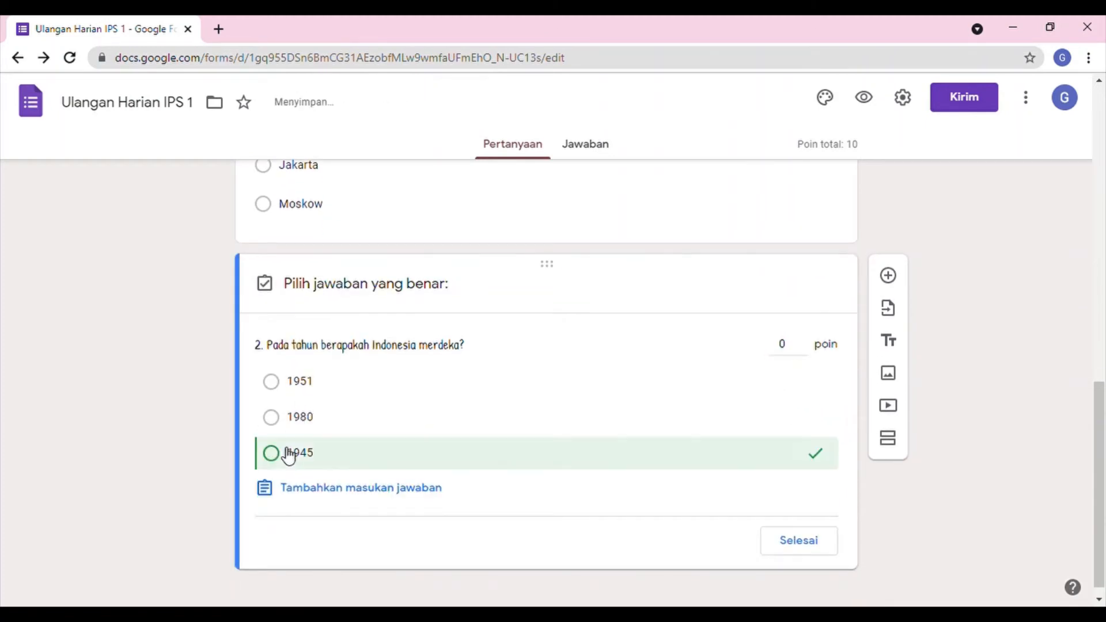
{"action": "left_click", "coordinate": [802, 341]}
{"action": "left_click", "coordinate": [802, 341]}
{"action": "left_click", "coordinate": [802, 341]}
{"action": "left_click", "coordinate": [803, 341]}
{"action": "left_click", "coordinate": [802, 341]}
{"action": "left_click", "coordinate": [802, 341]}
{"action": "left_click", "coordinate": [802, 341]}
{"action": "left_click", "coordinate": [808, 542]}
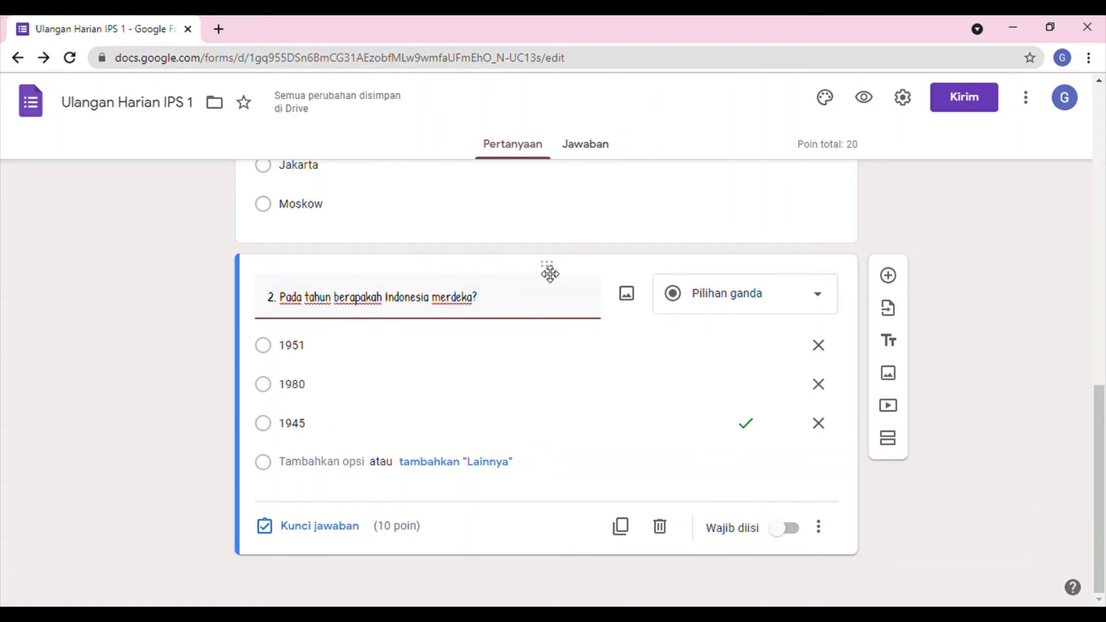
Move question 2 above question 1 in the Pilihan Ganda section, and return it to its place below question 1.
{"action": "left_click_drag", "start_coordinate": [550, 274], "coordinate": [629, 364]}
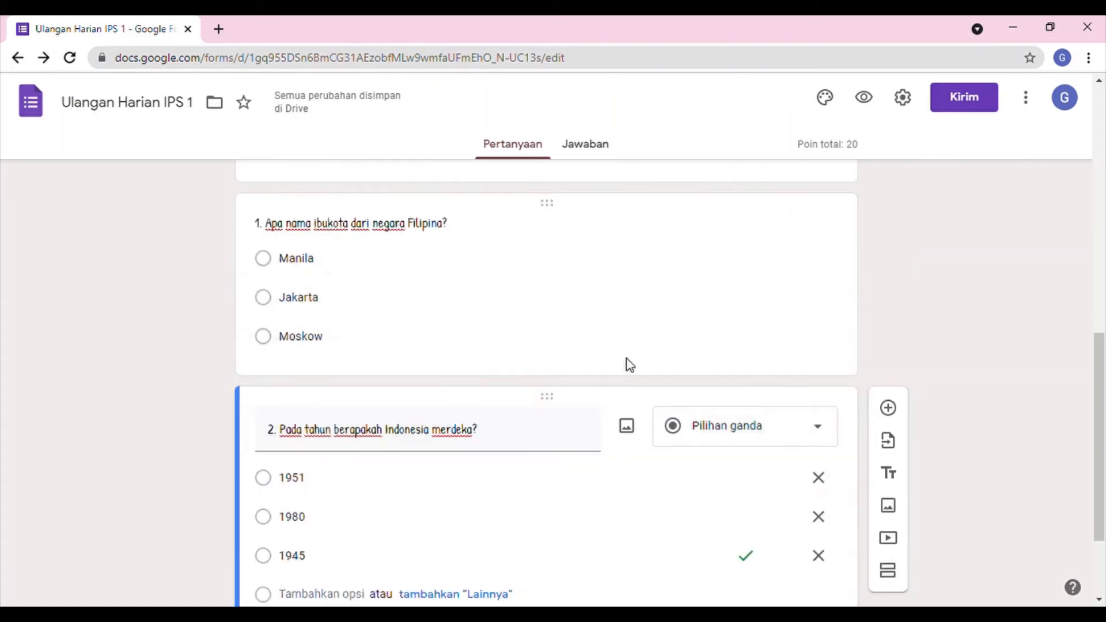
{"action": "scroll", "coordinate": [655, 353], "scroll_direction": "down", "scroll_amount": 1}
{"action": "scroll", "coordinate": [559, 347], "scroll_direction": "up", "scroll_amount": 2}
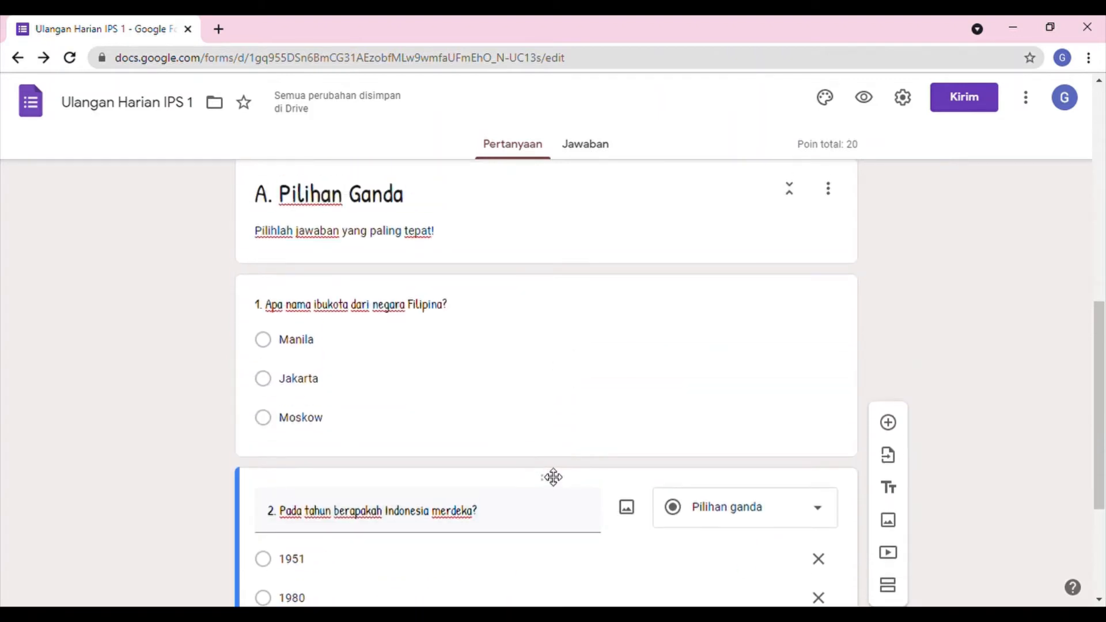
{"action": "left_click_drag", "start_coordinate": [553, 477], "coordinate": [535, 276]}
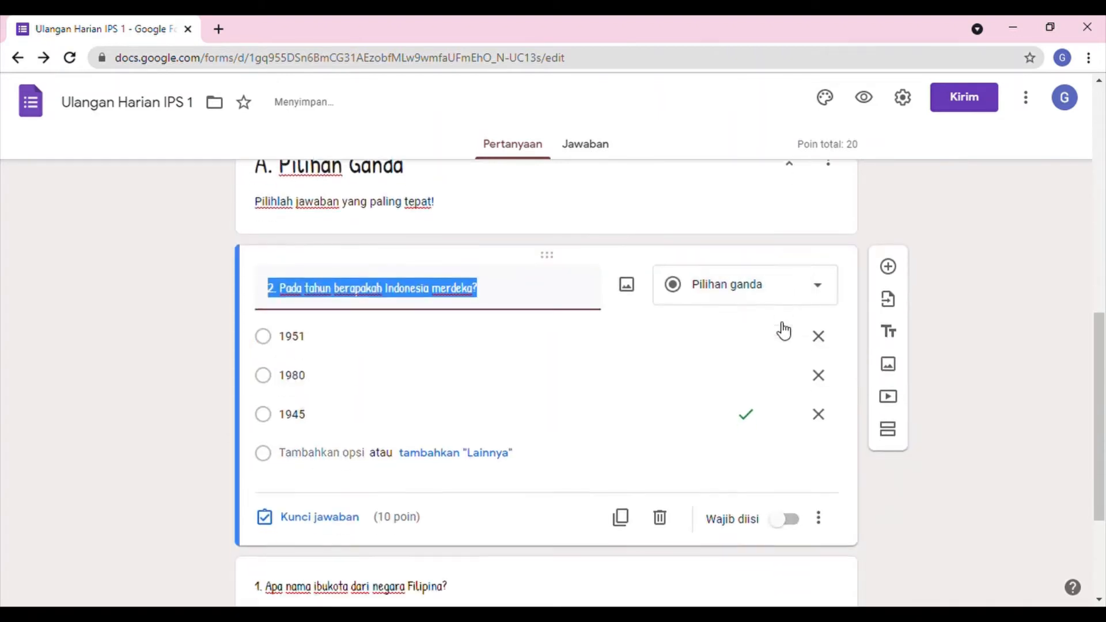
{"action": "scroll", "coordinate": [962, 348], "scroll_direction": "down", "scroll_amount": 1}
{"action": "scroll", "coordinate": [510, 333], "scroll_direction": "down", "scroll_amount": 2}
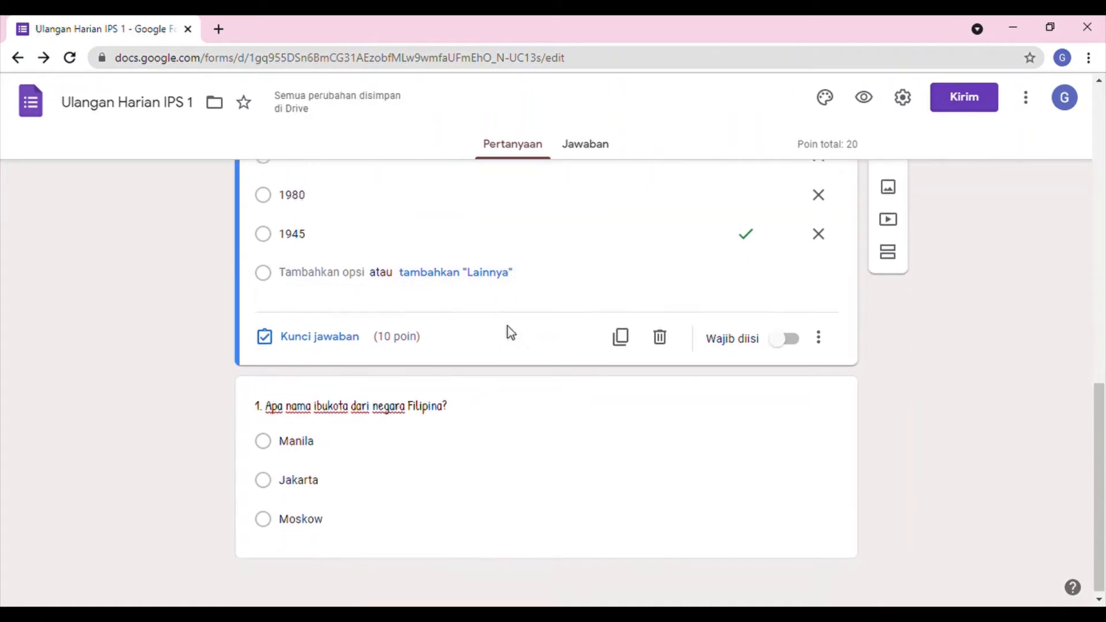
{"action": "scroll", "coordinate": [570, 334], "scroll_direction": "up", "scroll_amount": 3}
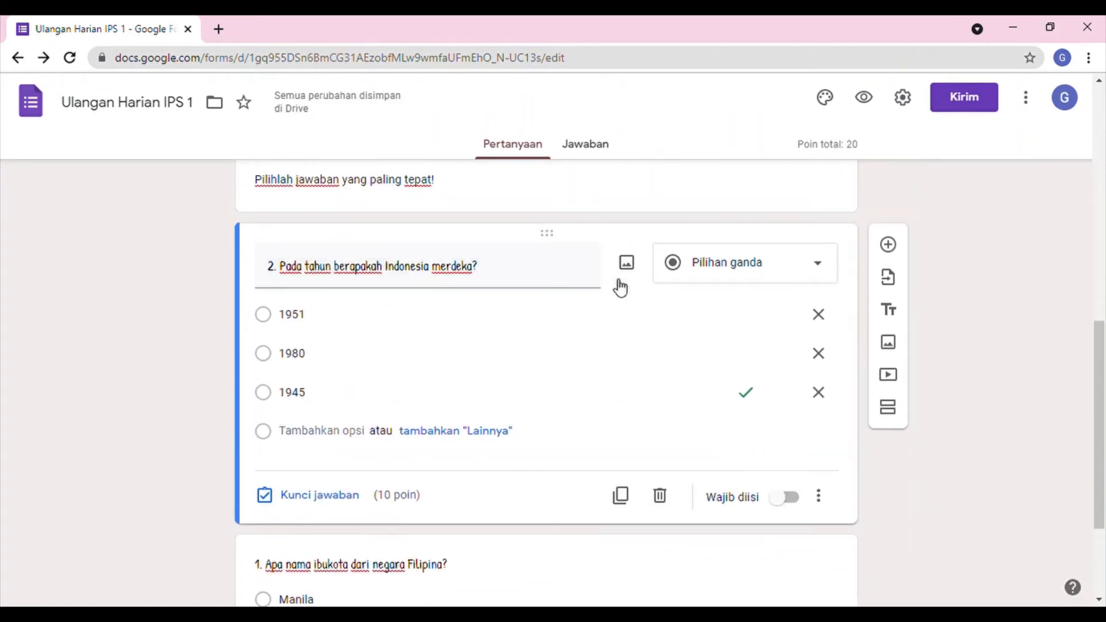
{"action": "left_click_drag", "start_coordinate": [558, 242], "coordinate": [555, 503]}
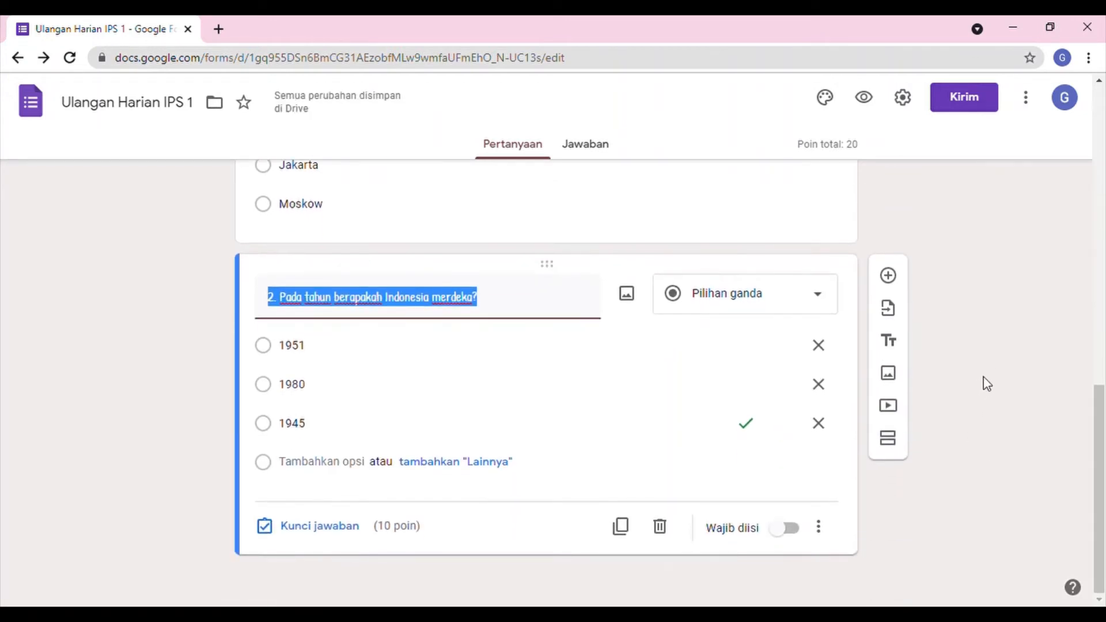
{"action": "left_click", "coordinate": [635, 383]}
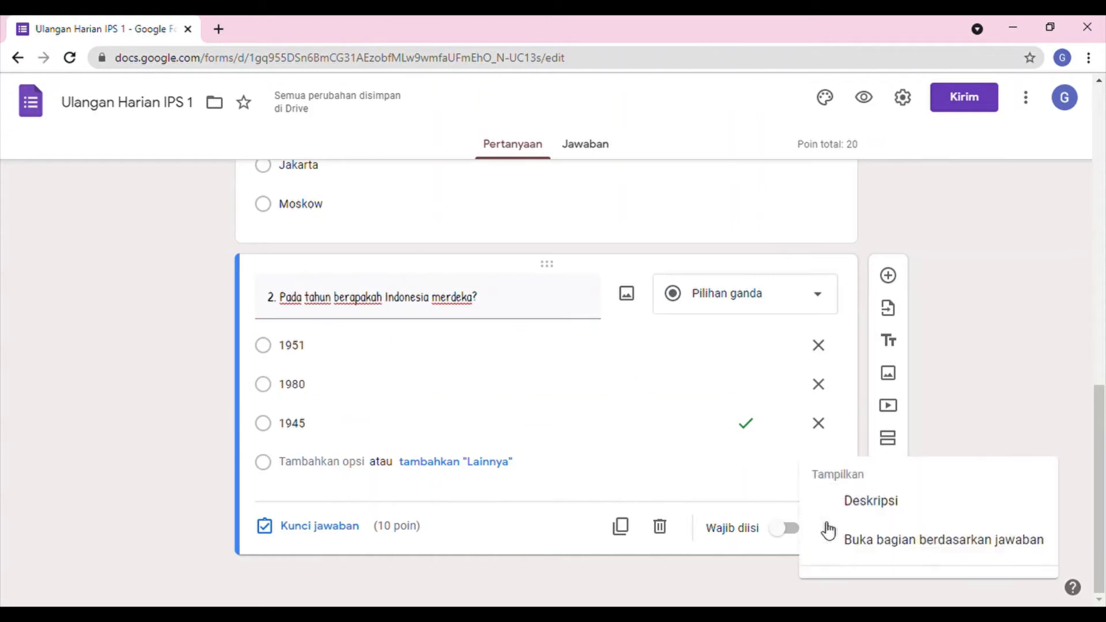
Turn on the shuffled option order (Acak urutan opsi) for question 2.
{"action": "left_click", "coordinate": [819, 526]}
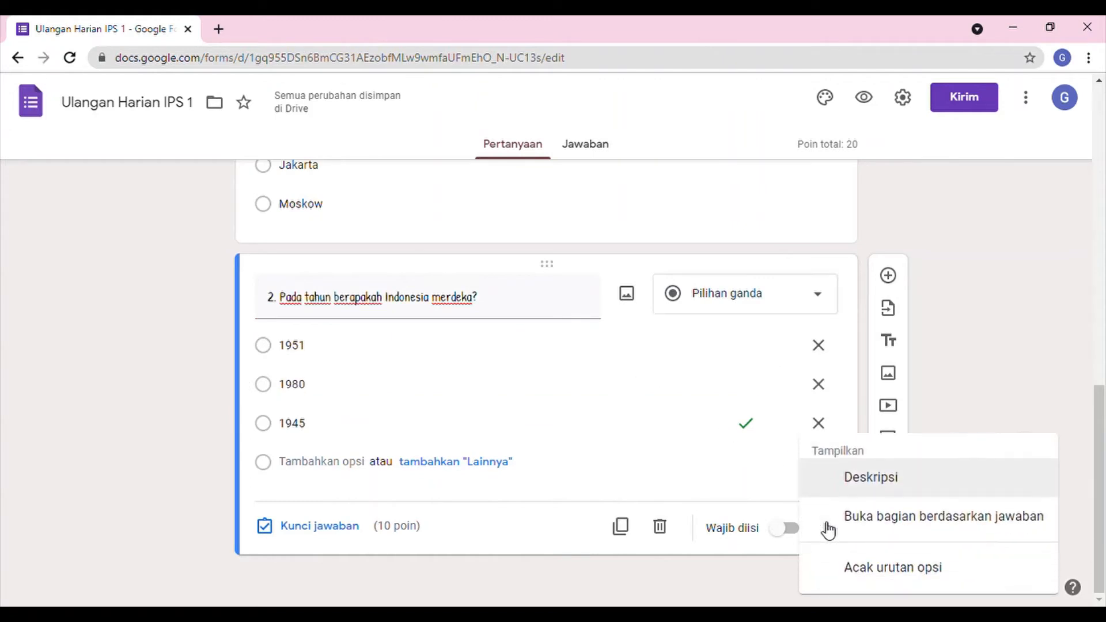
{"action": "left_click", "coordinate": [938, 579]}
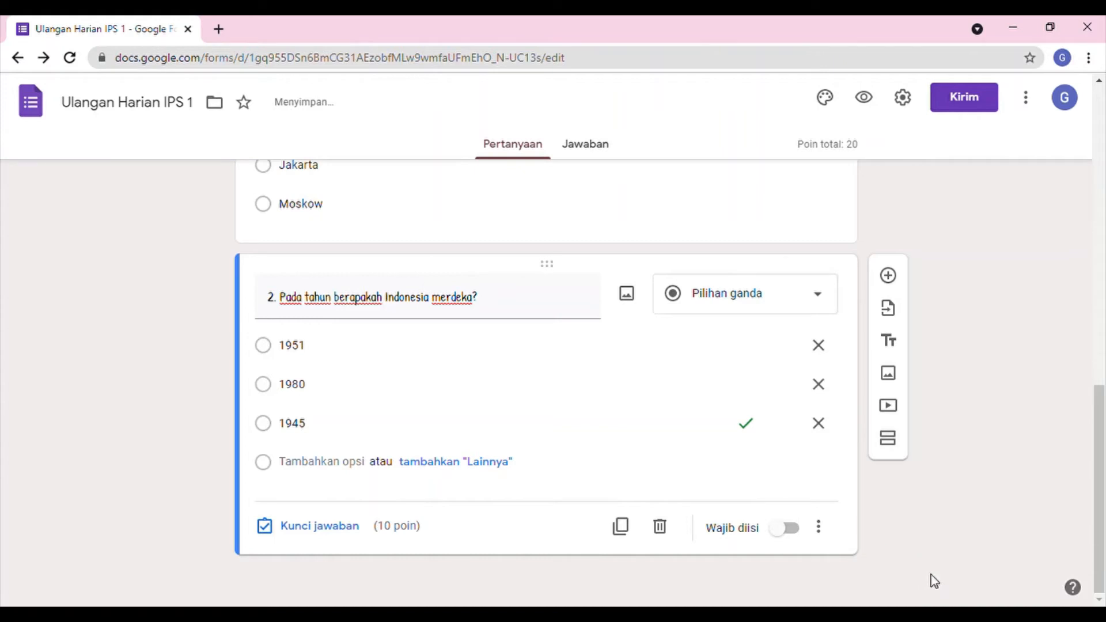
{"action": "left_click", "coordinate": [821, 529]}
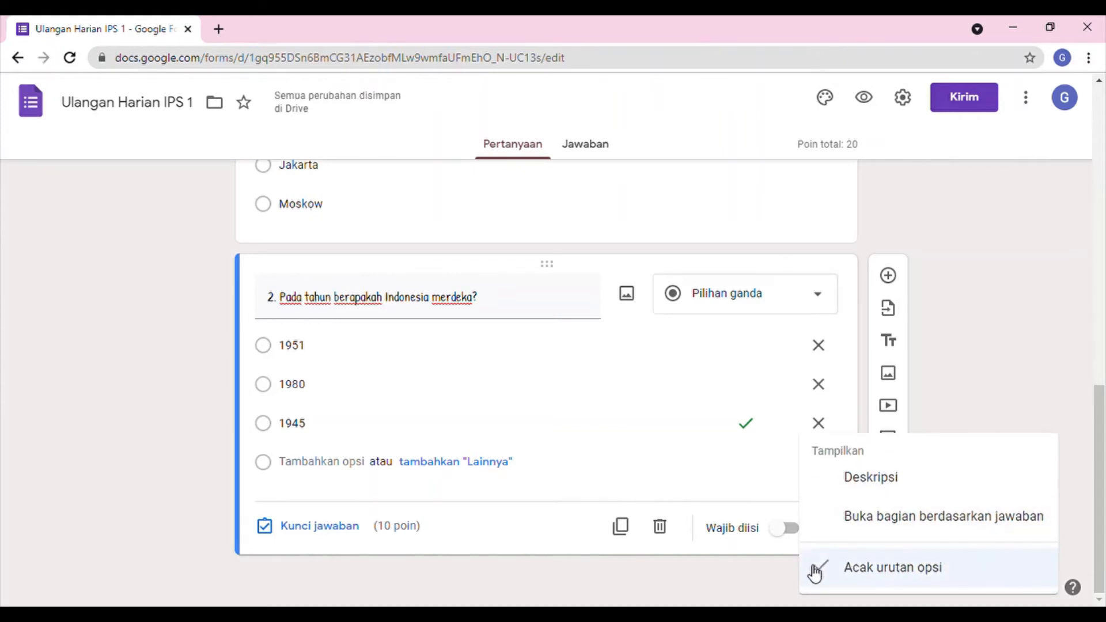
{"action": "left_click", "coordinate": [1024, 435]}
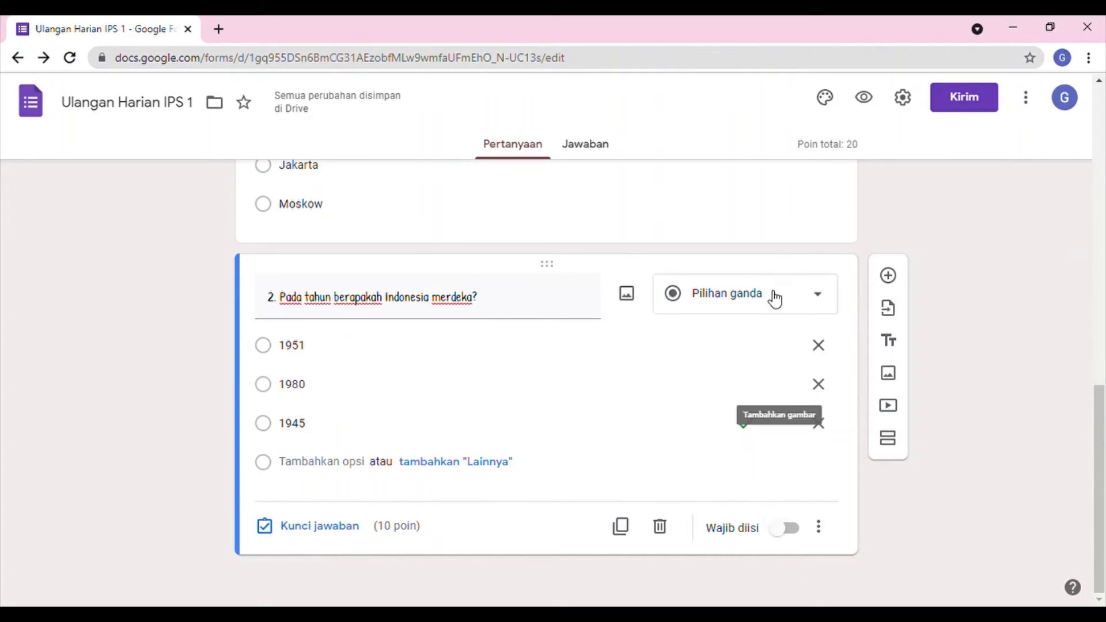
Make both question 1 and question 2 required (Wajib diisi).
{"action": "scroll", "coordinate": [771, 434], "scroll_direction": "up", "scroll_amount": 4}
{"action": "left_click", "coordinate": [770, 437]}
{"action": "scroll", "coordinate": [746, 501], "scroll_direction": "down", "scroll_amount": 4}
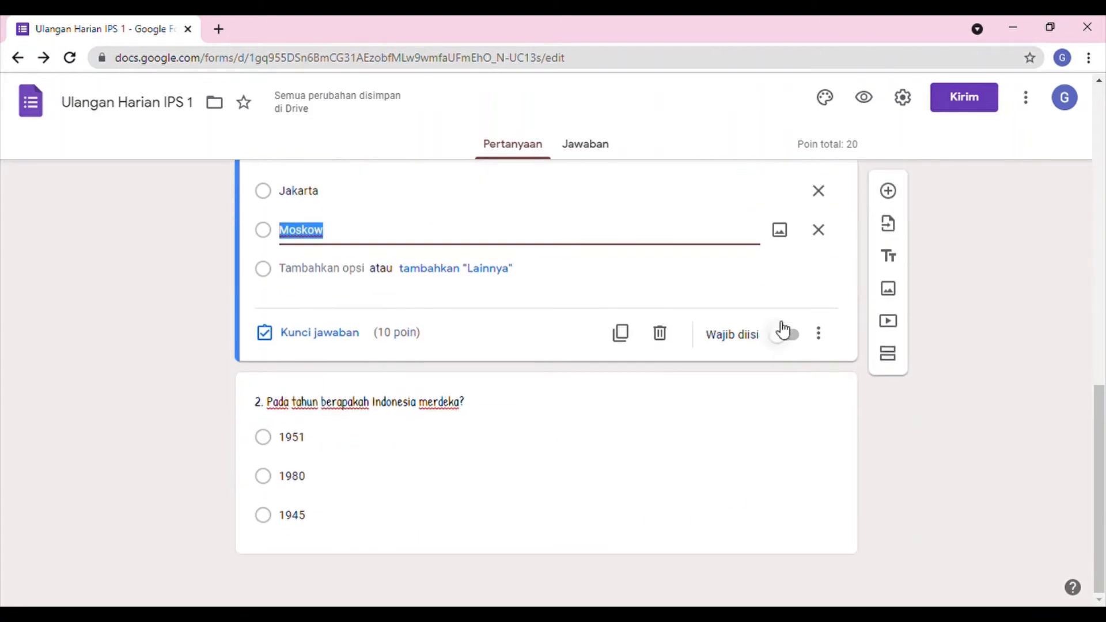
{"action": "left_click", "coordinate": [773, 336]}
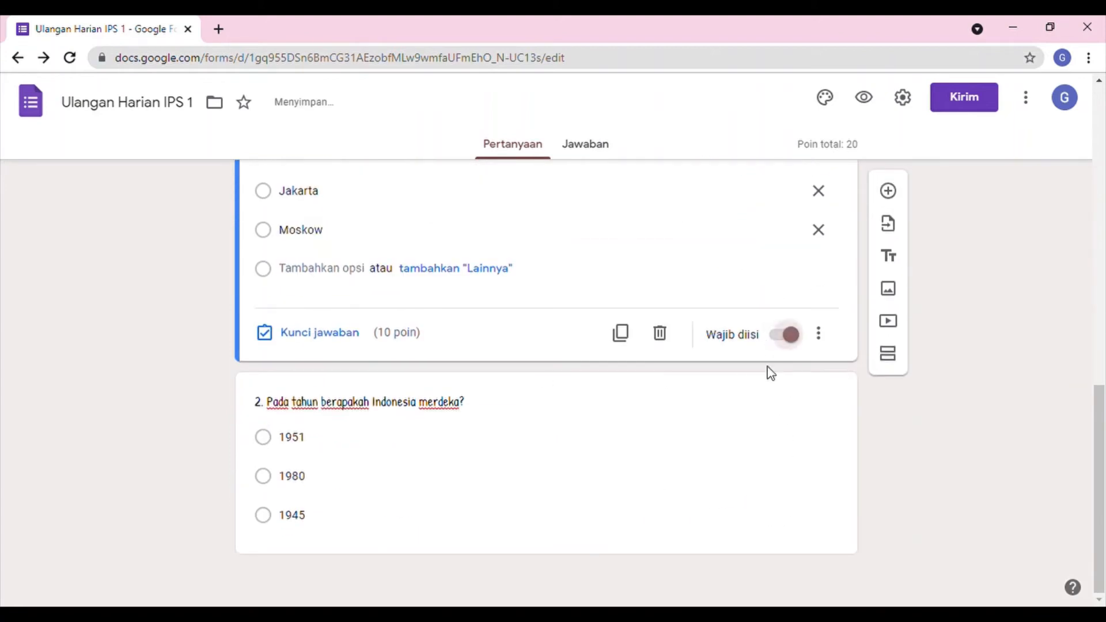
{"action": "left_click", "coordinate": [773, 532]}
{"action": "left_click", "coordinate": [793, 535]}
{"action": "left_click", "coordinate": [819, 527]}
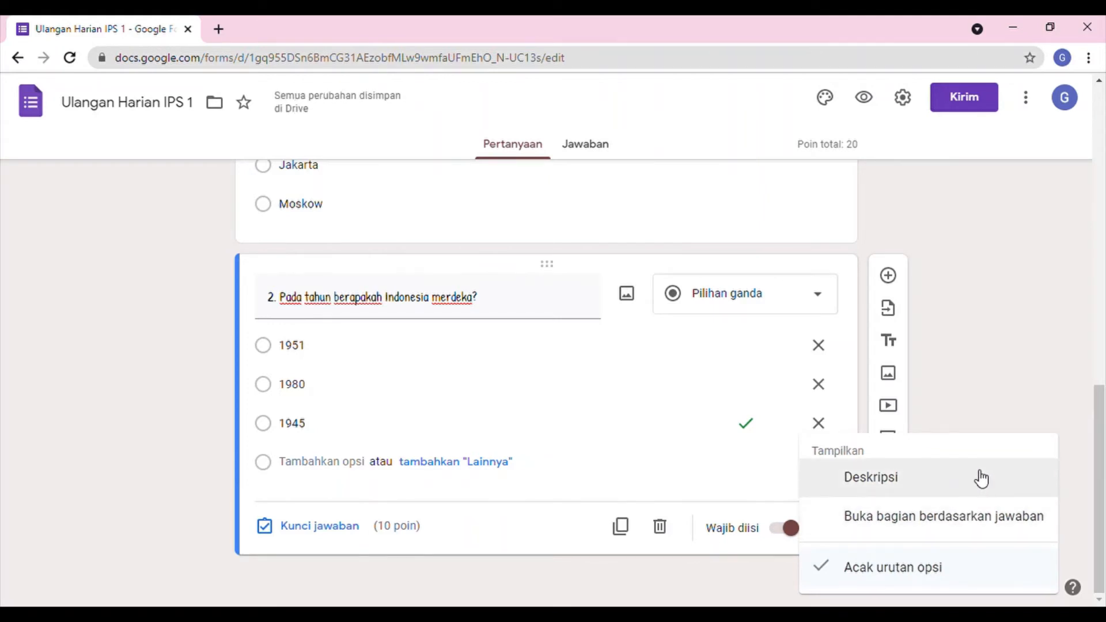
{"action": "left_click", "coordinate": [1007, 361]}
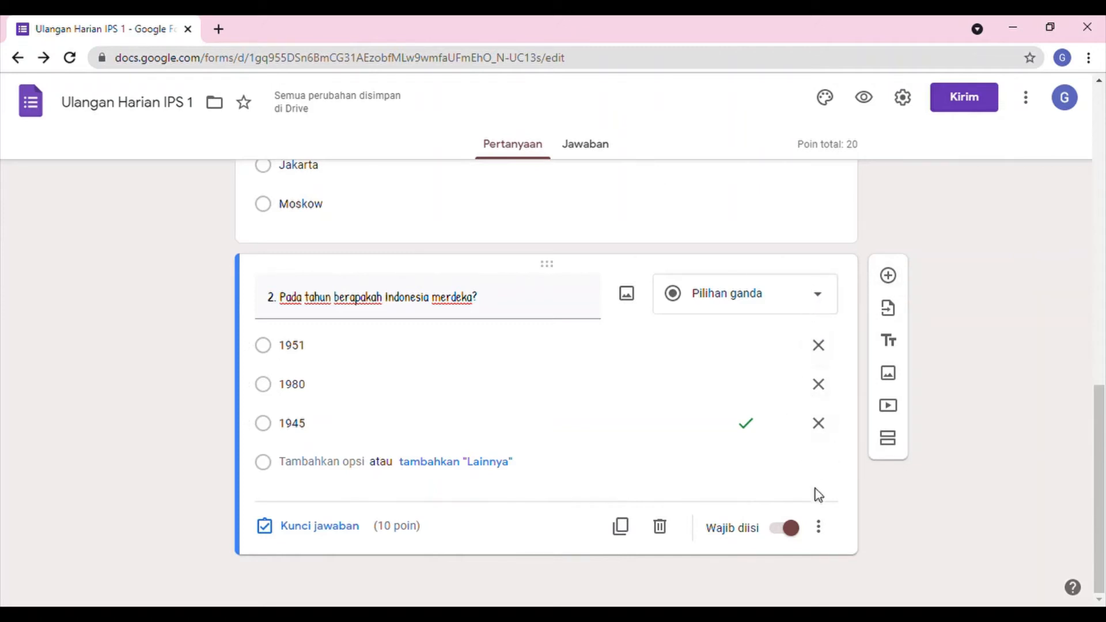
{"action": "left_click", "coordinate": [657, 383]}
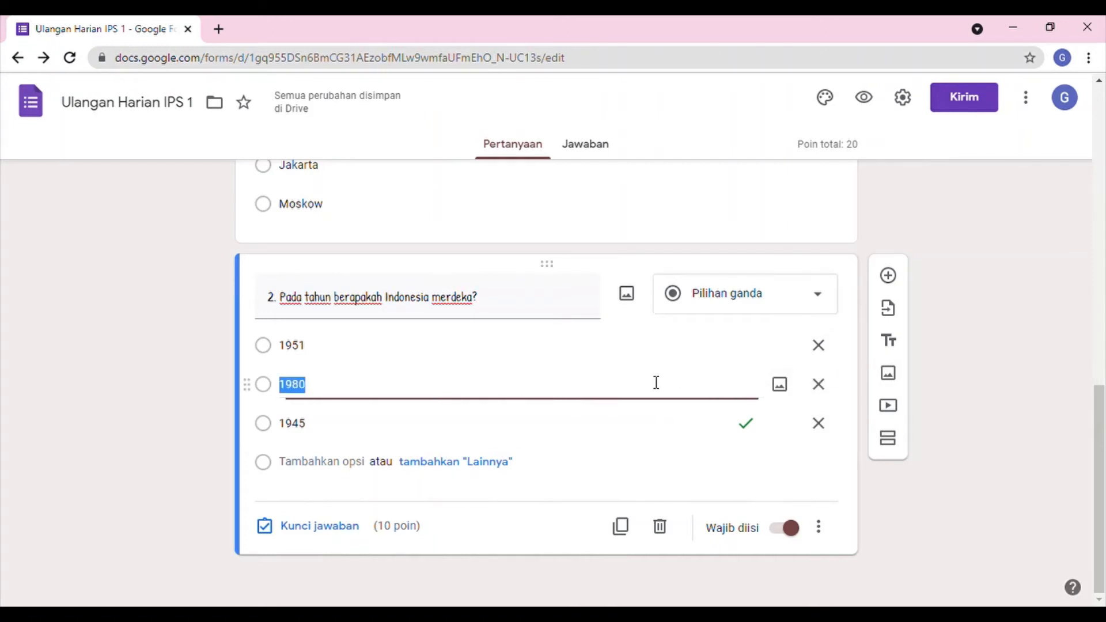
Duplicate question 2 together with its options and answer key.
{"action": "left_click", "coordinate": [627, 528]}
{"action": "scroll", "coordinate": [703, 463], "scroll_direction": "down", "scroll_amount": 3}
{"action": "scroll", "coordinate": [709, 447], "scroll_direction": "up", "scroll_amount": 1}
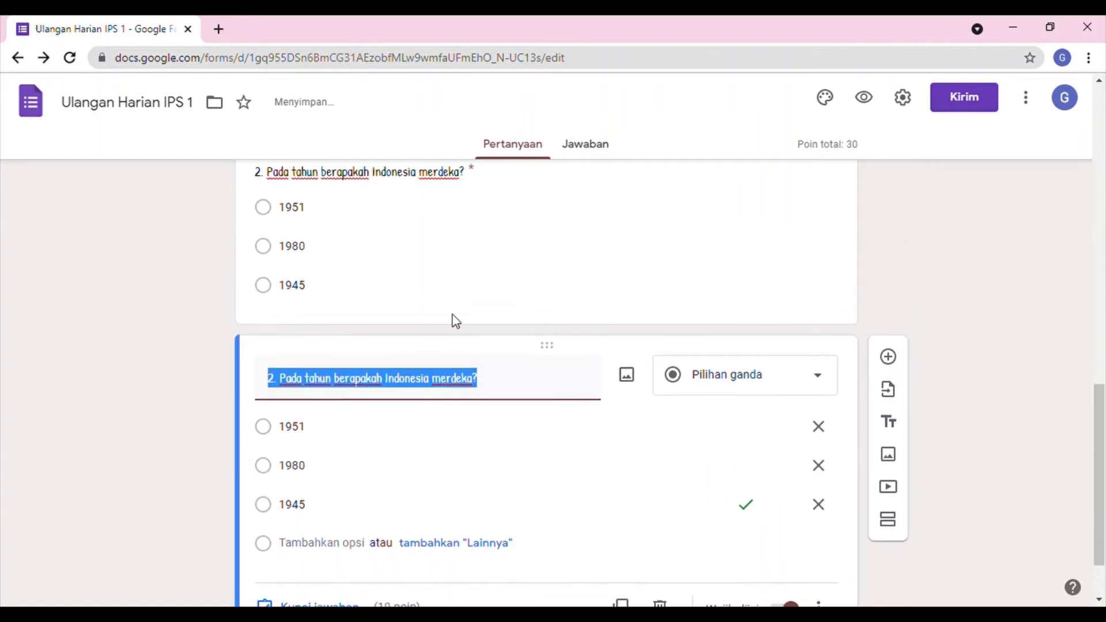
Replace the duplicated question's text with "2. Pada tahun berapakah Sumpah Pemuda dilaksanakan?".
{"action": "left_click", "coordinate": [372, 374]}
{"action": "triple_click", "coordinate": [321, 384]}
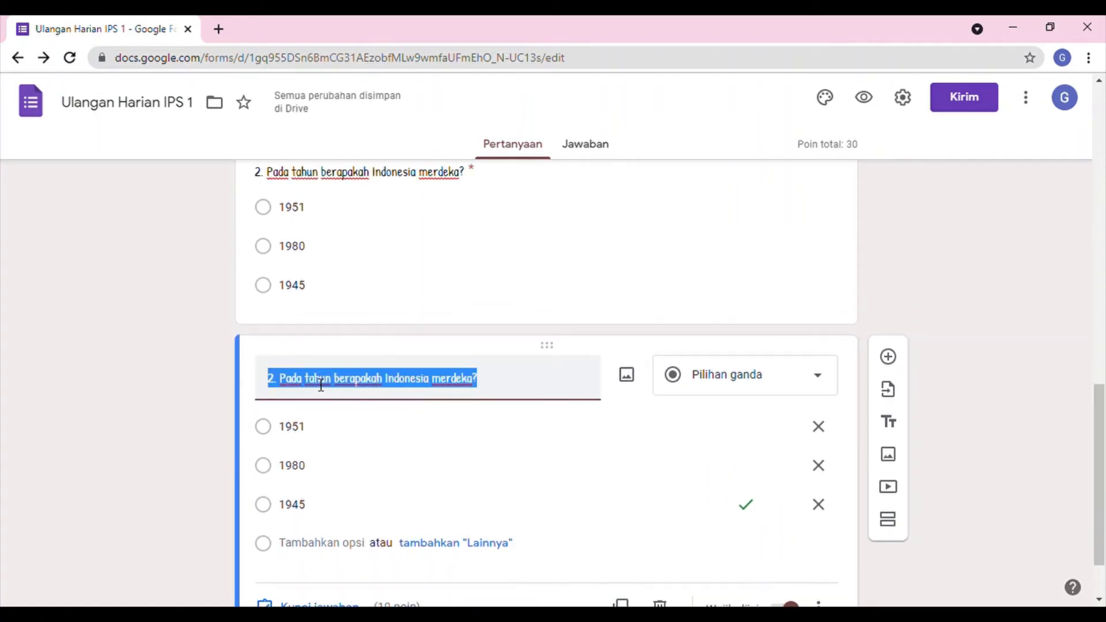
{"action": "left_click", "coordinate": [573, 378]}
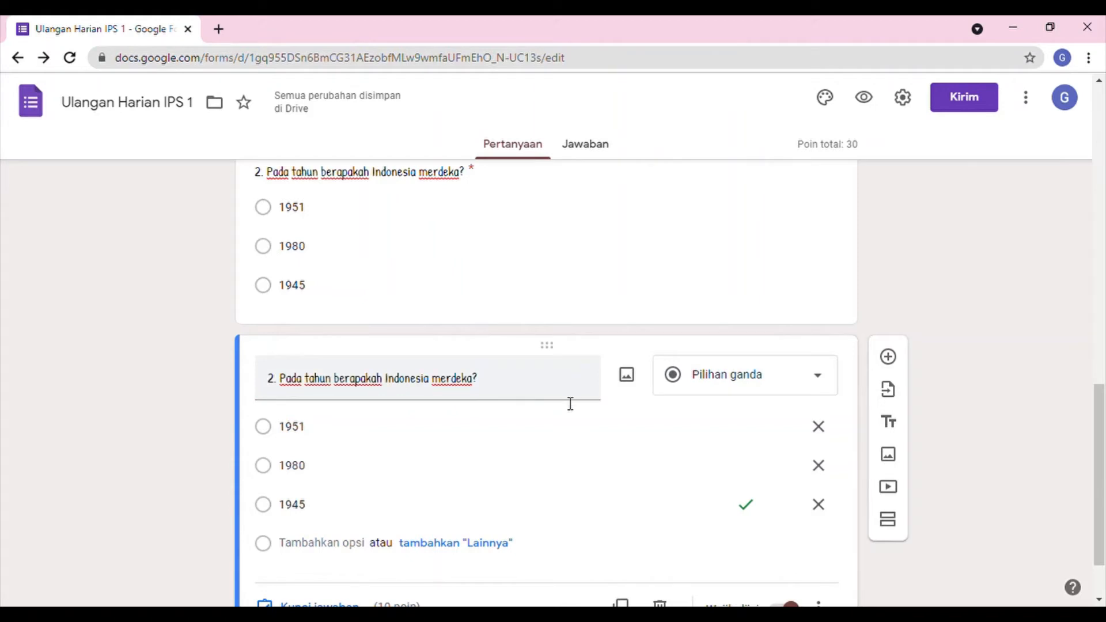
{"action": "triple_click", "coordinate": [543, 392]}
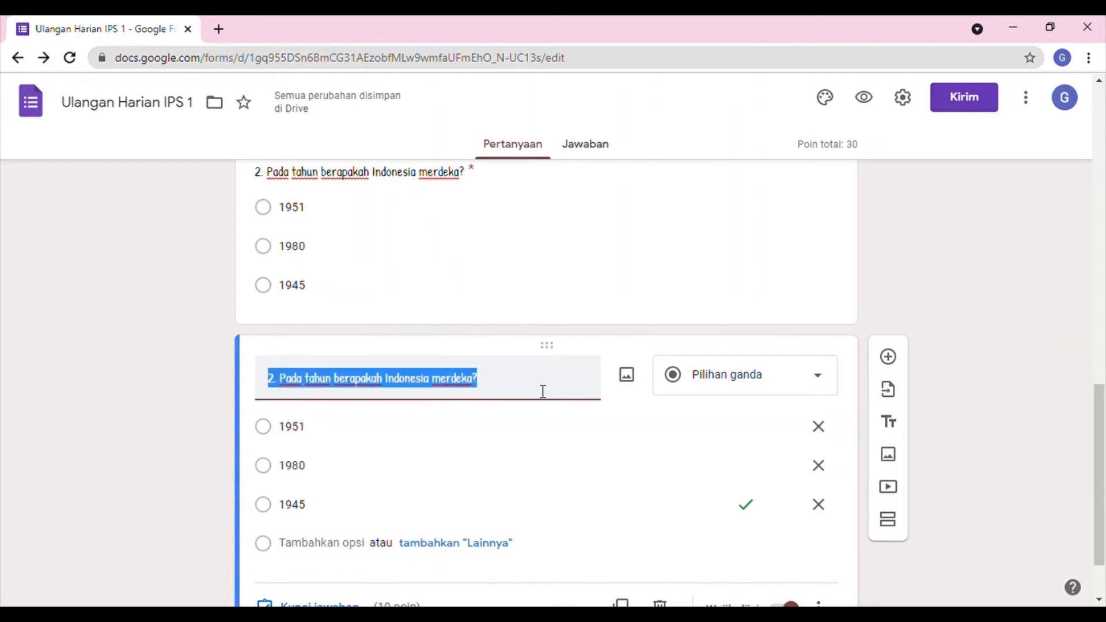
{"action": "type", "text": "2. Pada"}
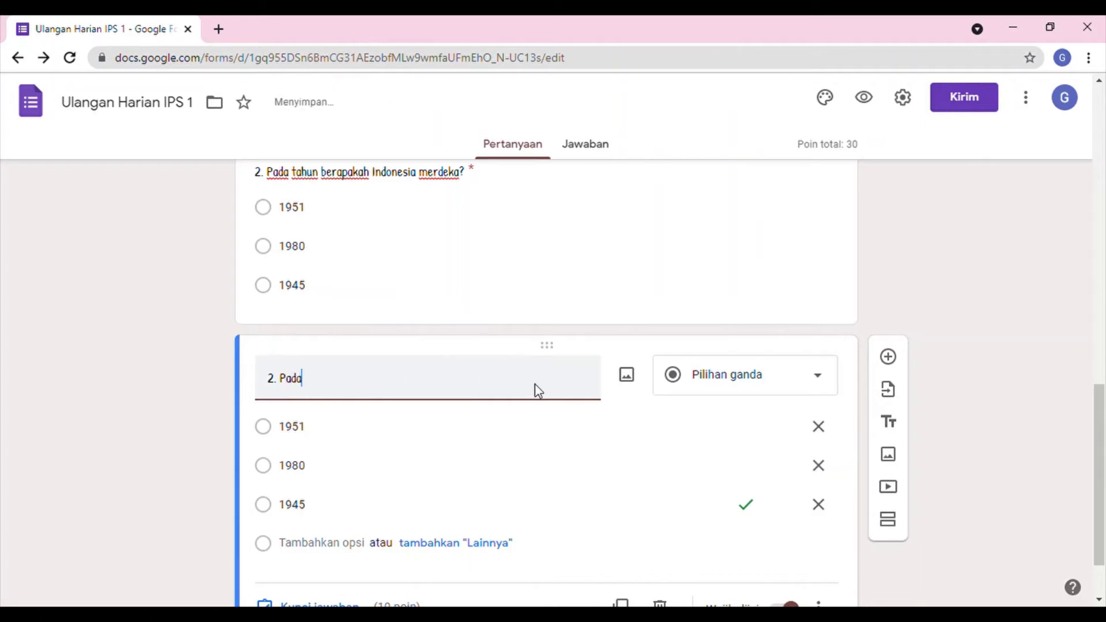
{"action": "type", "text": " tahun berapakah"}
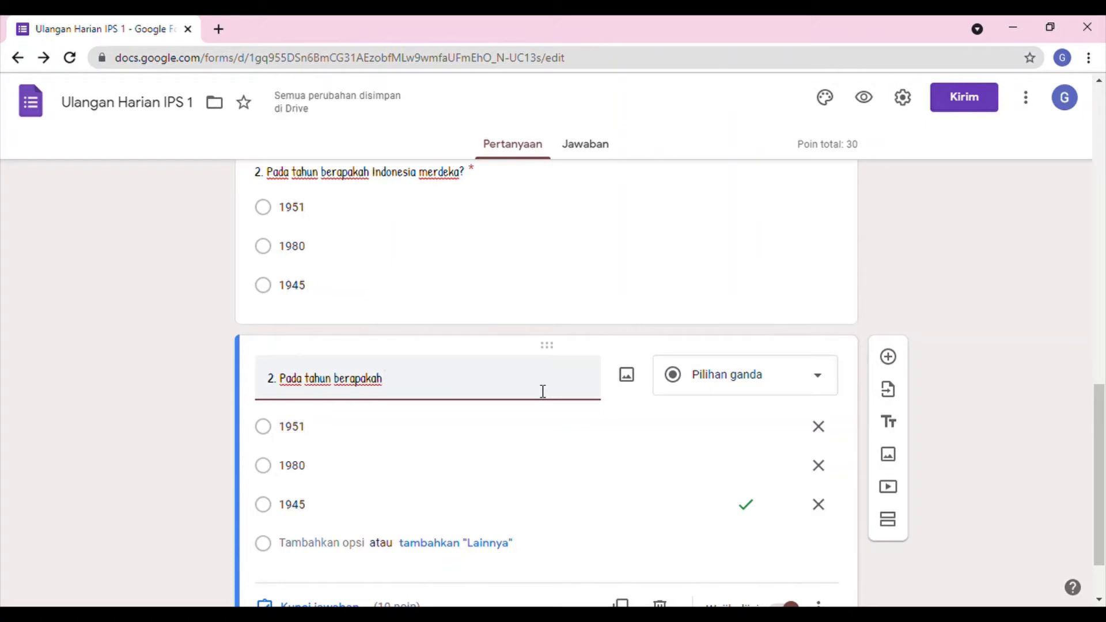
{"action": "type", "text": " Sumpah Pemuda"}
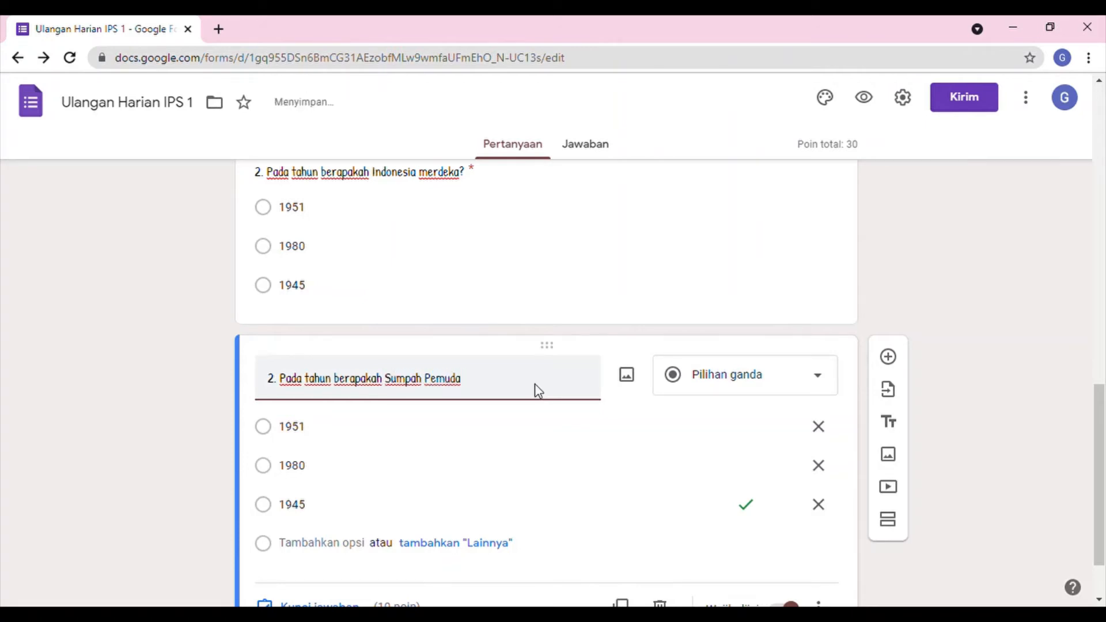
{"action": "type", "text": " terjadi"}
{"action": "key", "text": "BackSpace"}
{"action": "key", "text": "BackSpace"}
{"action": "key", "text": "BackSpace"}
{"action": "key", "text": "BackSpace"}
{"action": "key", "text": "BackSpace"}
{"action": "type", "text": "erjadi"}
{"action": "key", "text": "BackSpace"}
{"action": "key", "text": "BackSpace"}
{"action": "key", "text": "BackSpace"}
{"action": "key", "text": "BackSpace"}
{"action": "key", "text": "BackSpace"}
{"action": "key", "text": "BackSpace"}
{"action": "key", "text": "BackSpace"}
{"action": "type", "text": "dilaksanakan"}
{"action": "scroll", "coordinate": [540, 397], "scroll_direction": "down", "scroll_amount": 2}
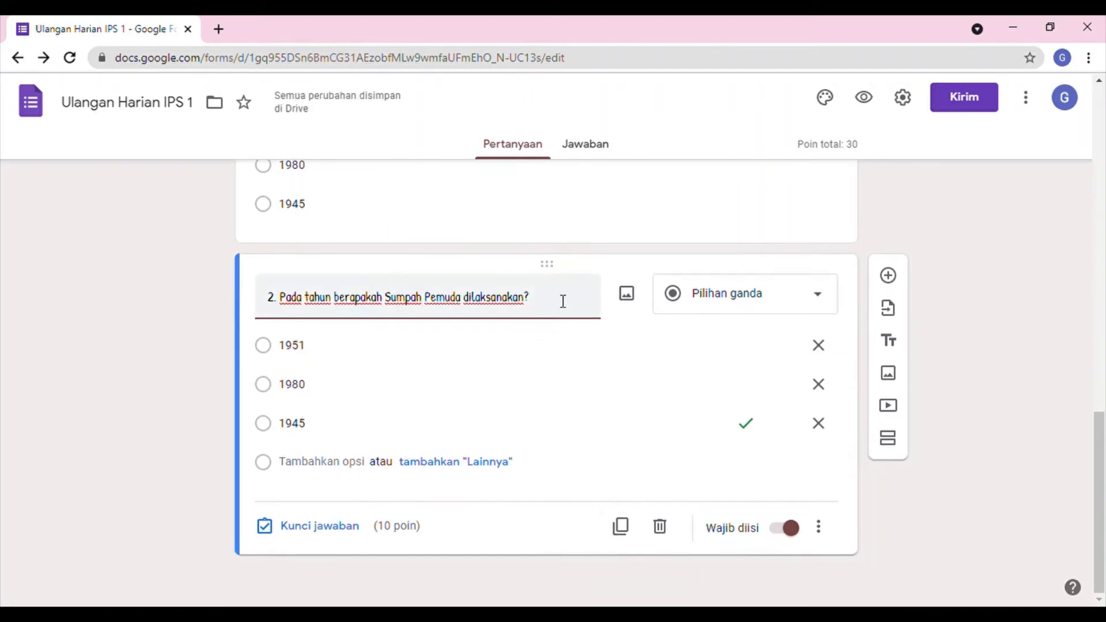
Change the last word of the Sumpah Pemuda question so it ends with "dilangsungkan?".
{"action": "left_click_drag", "start_coordinate": [562, 300], "coordinate": [489, 298]}
{"action": "key", "text": "BackSpace"}
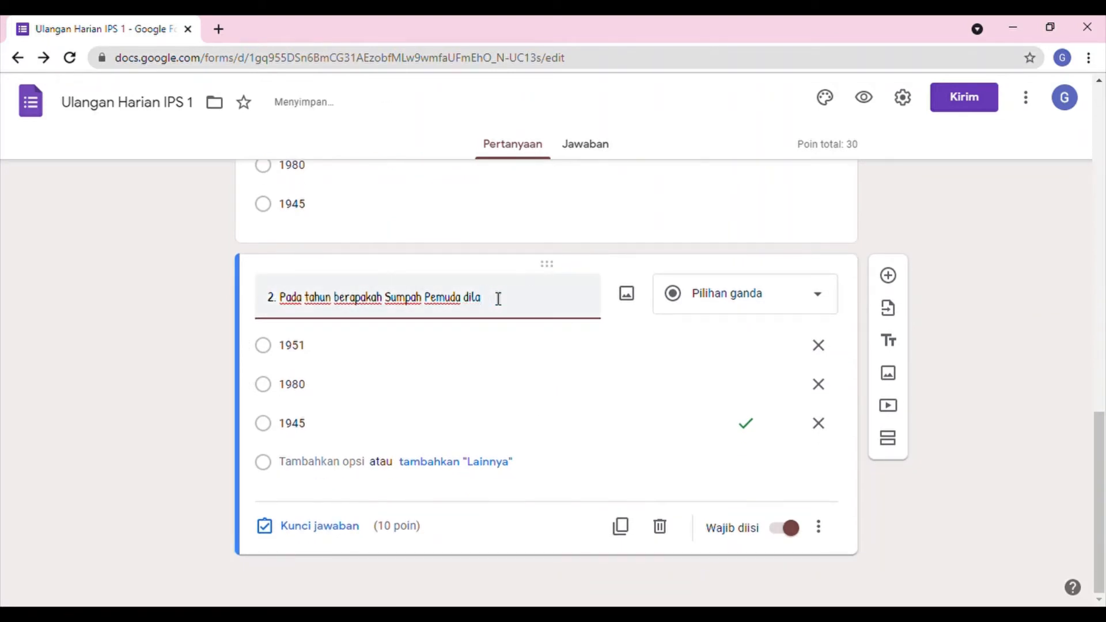
{"action": "type", "text": "ngsungkan?"}
Change the first two answer options of the Sumpah Pemuda question to 1928 and 1926.
{"action": "left_click", "coordinate": [333, 391]}
{"action": "left_click", "coordinate": [341, 349]}
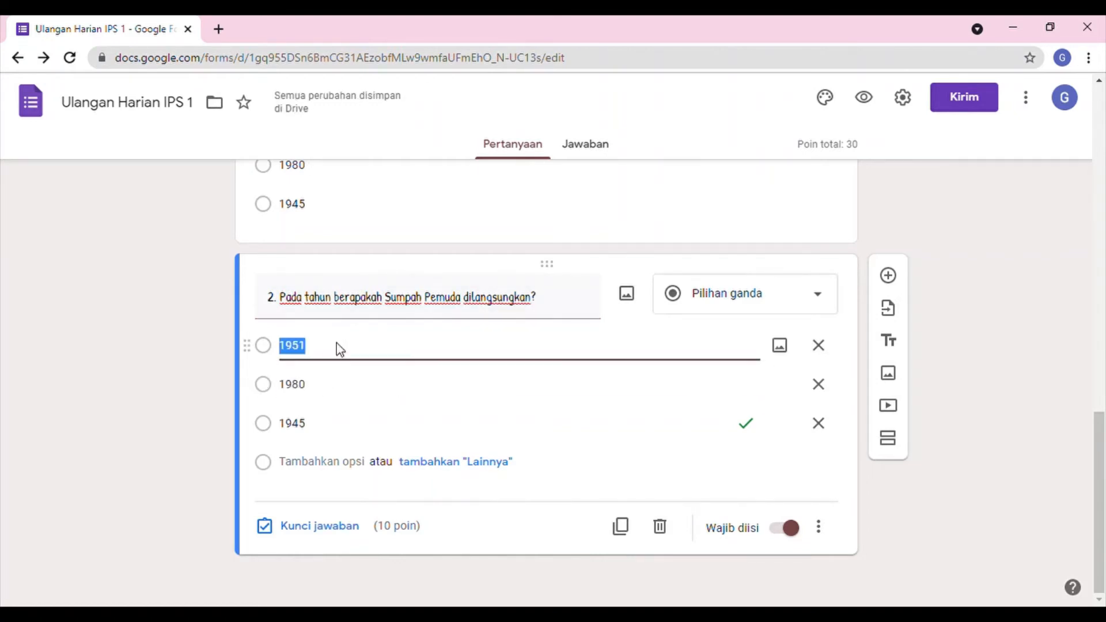
{"action": "type", "text": "1928"}
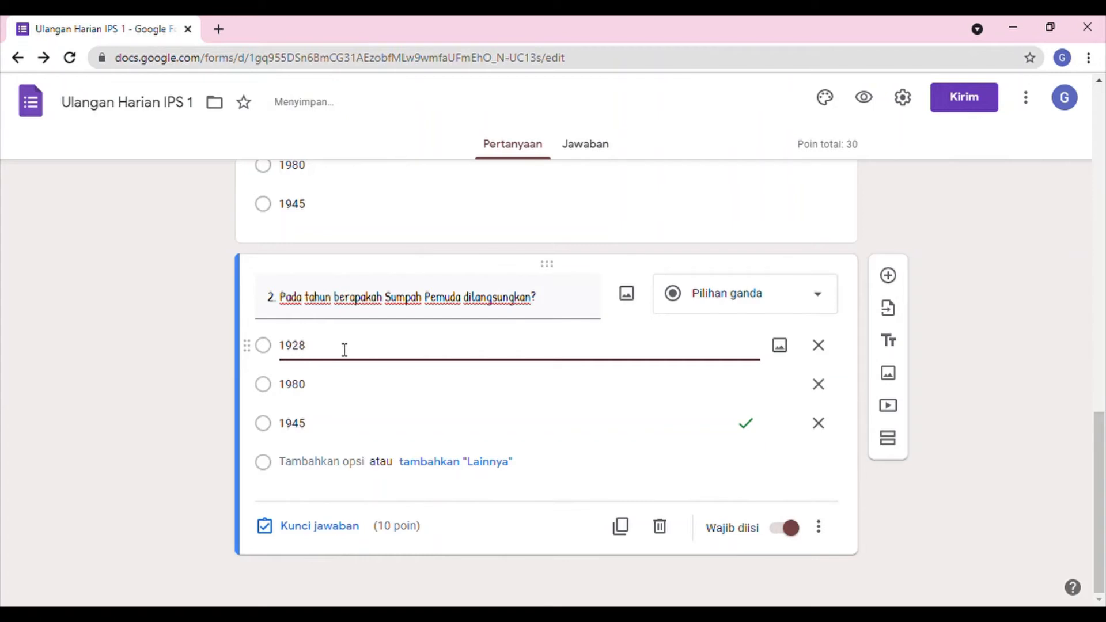
{"action": "left_click", "coordinate": [345, 385]}
{"action": "type", "text": "19"}
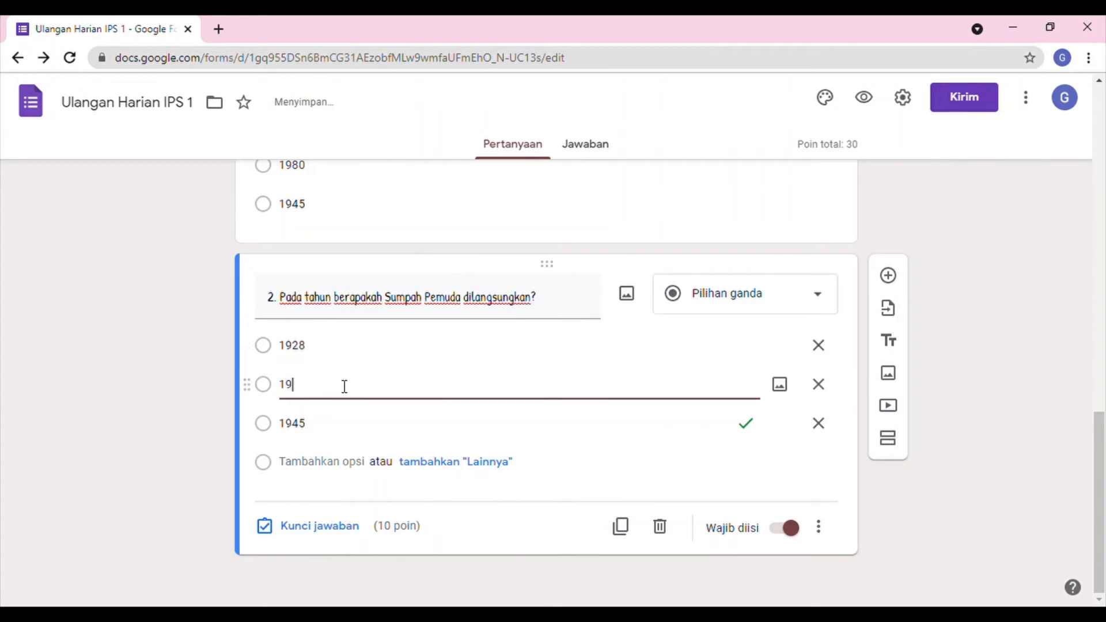
{"action": "type", "text": "26"}
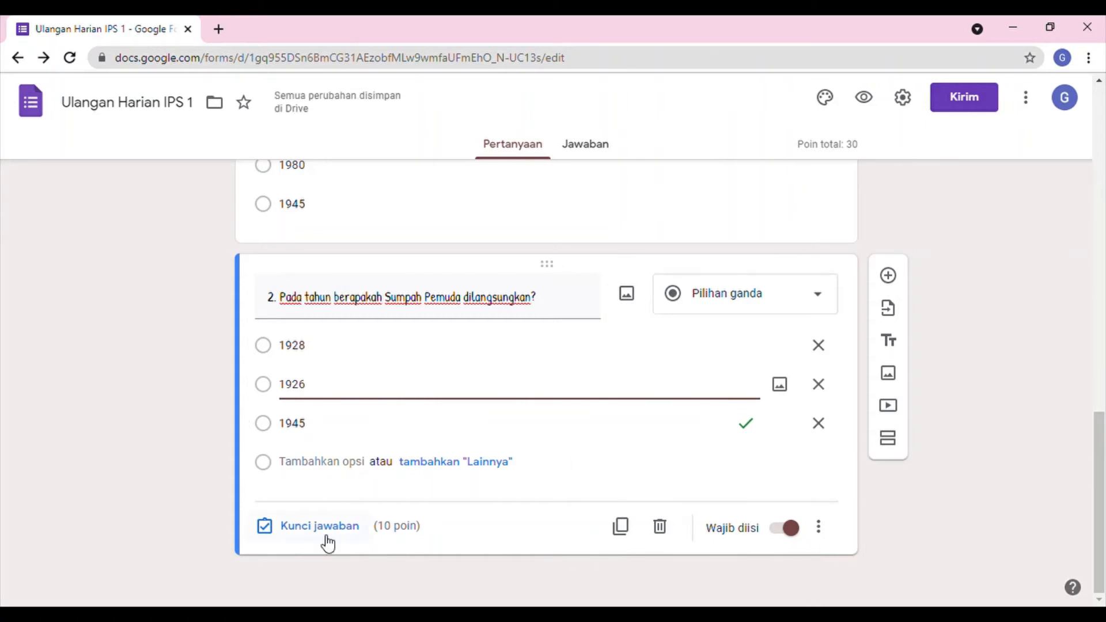
Set the Sumpah Pemuda question's answer key to 1928 only, removing 1945 as a correct answer.
{"action": "left_click", "coordinate": [294, 527]}
{"action": "left_click", "coordinate": [377, 383]}
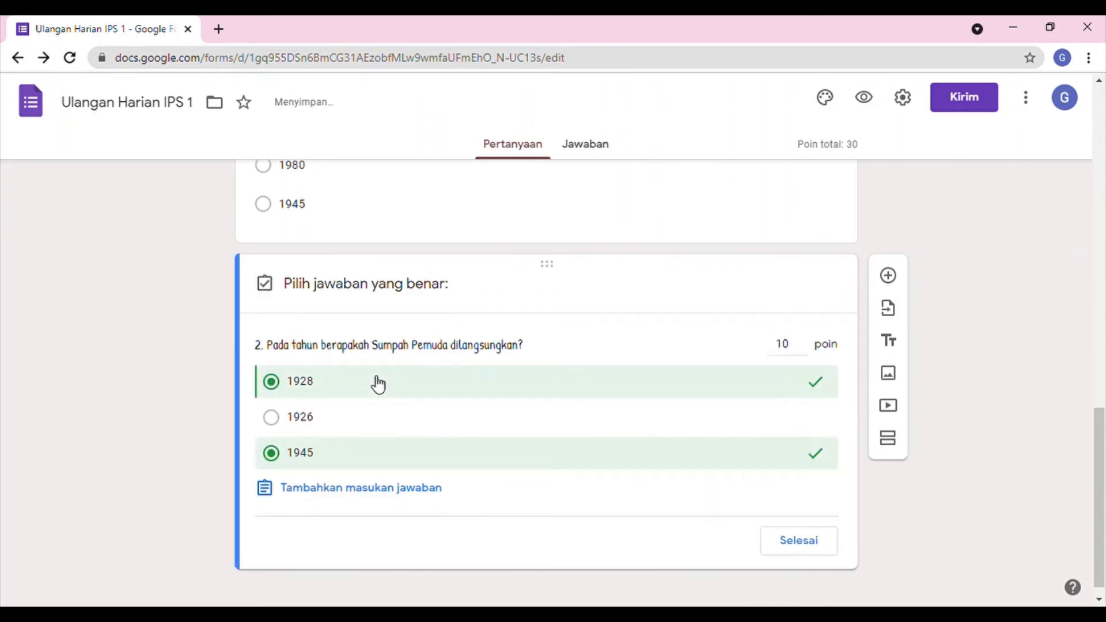
{"action": "left_click", "coordinate": [279, 459]}
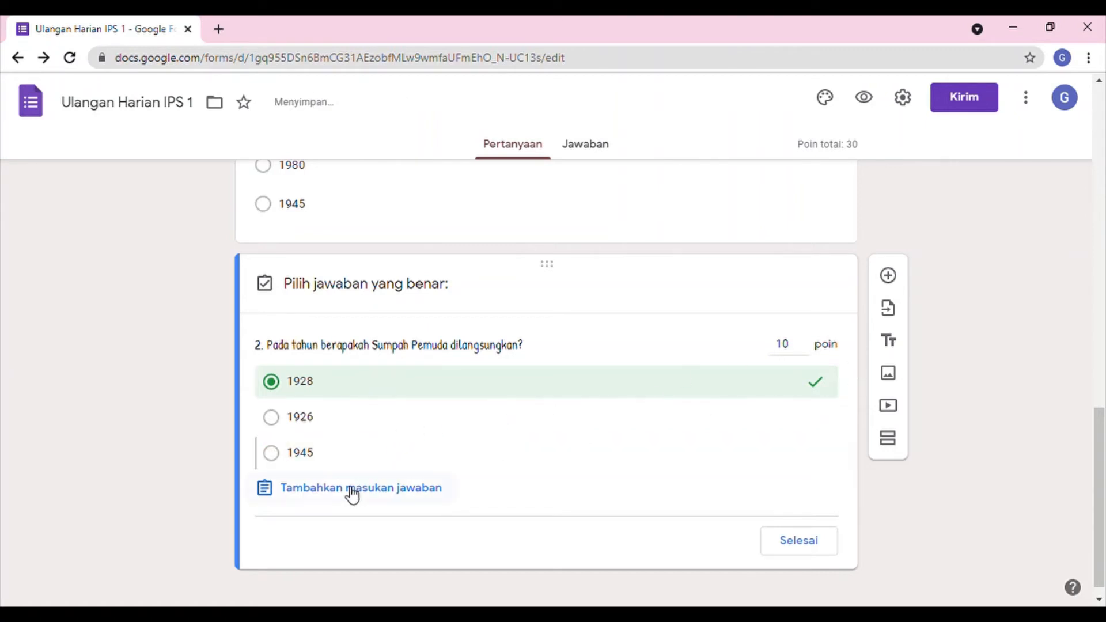
{"action": "left_click", "coordinate": [287, 425]}
{"action": "left_click", "coordinate": [289, 426]}
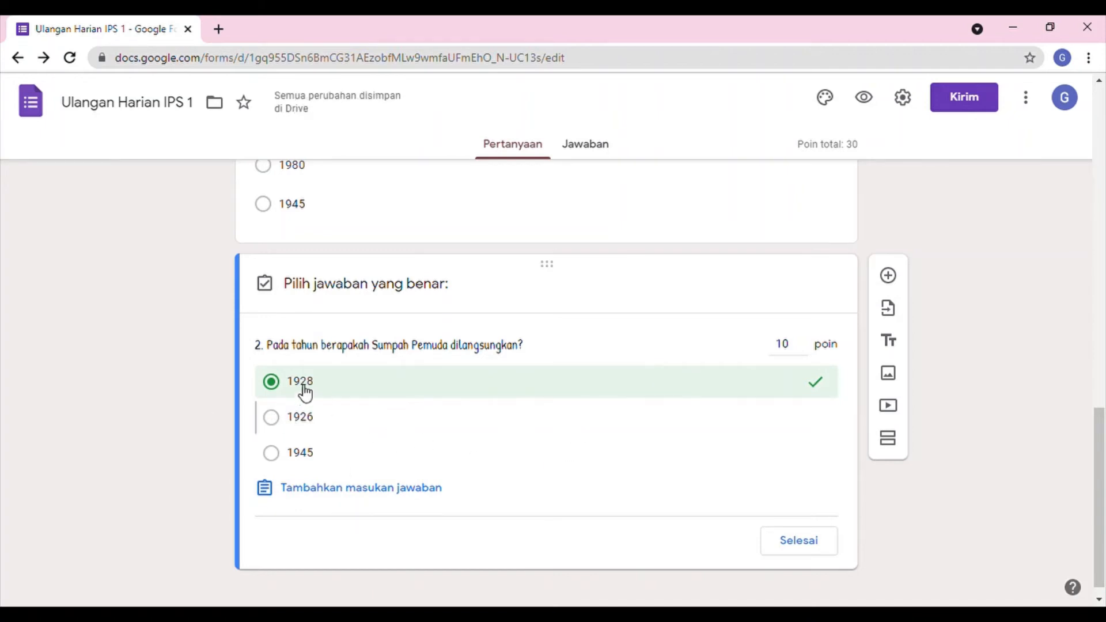
{"action": "left_click", "coordinate": [292, 352]}
{"action": "left_click", "coordinate": [797, 539]}
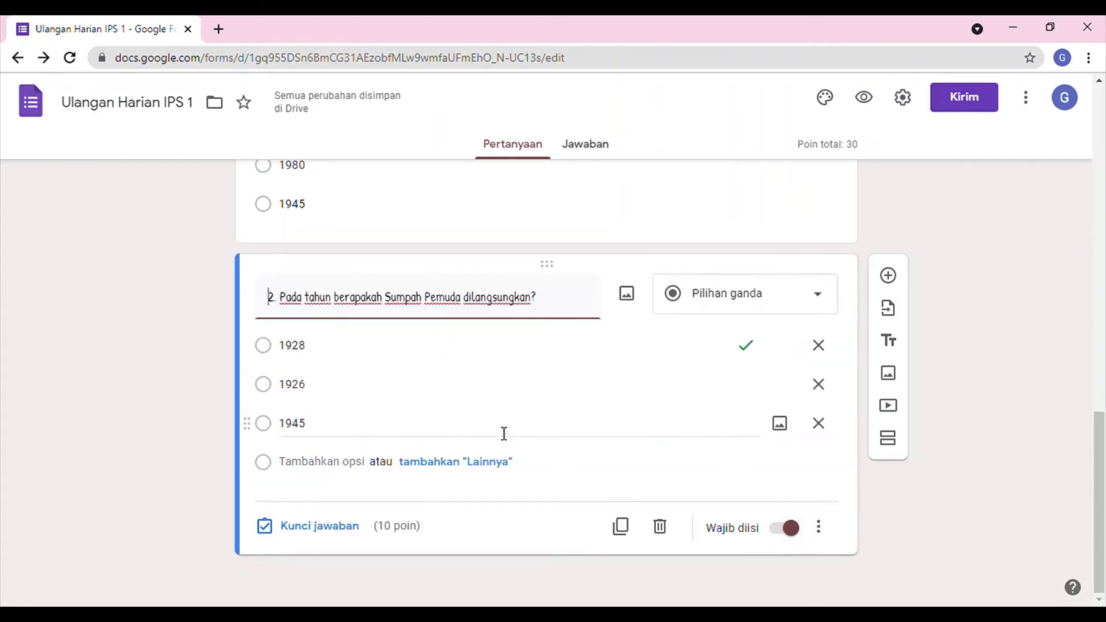
Renumber the Sumpah Pemuda question as 3 and add a new blank question below it.
{"action": "double_click", "coordinate": [273, 302]}
{"action": "type", "text": "3"}
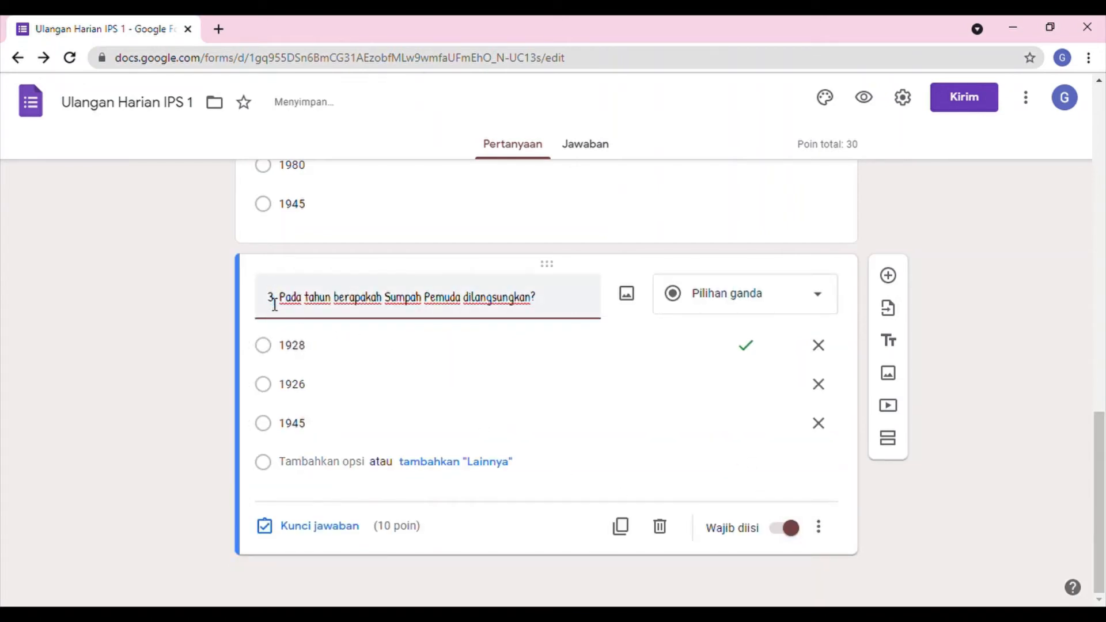
{"action": "left_click", "coordinate": [943, 500]}
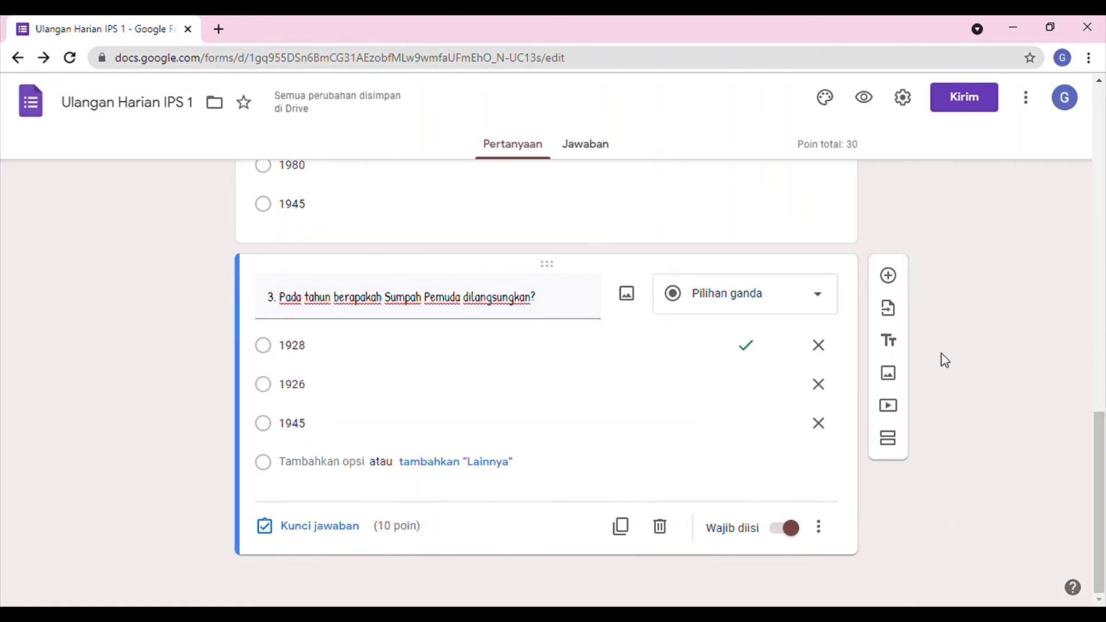
{"action": "left_click", "coordinate": [888, 276]}
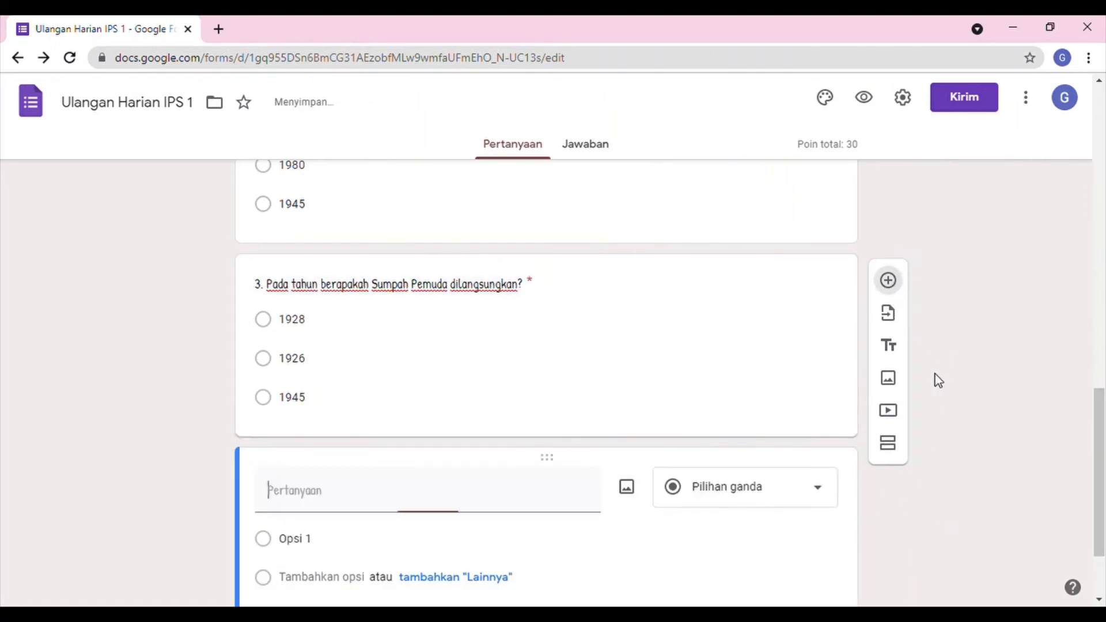
Review the "A. Pilihan Ganda" section and its three multiple-choice questions.
{"action": "scroll", "coordinate": [545, 438], "scroll_direction": "up", "scroll_amount": 7}
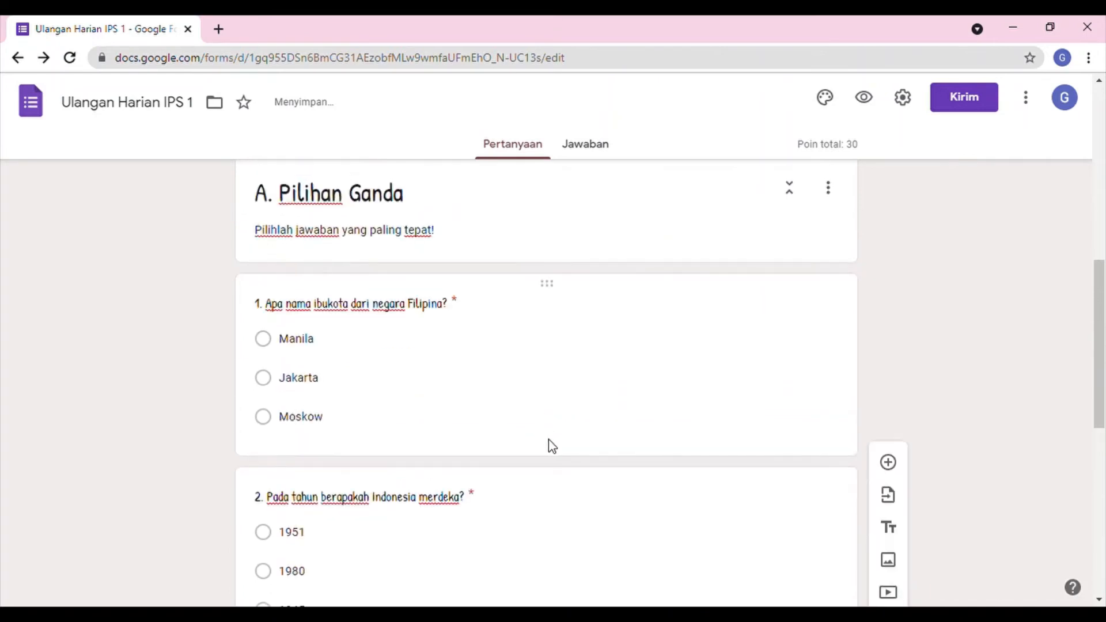
{"action": "scroll", "coordinate": [565, 453], "scroll_direction": "down", "scroll_amount": 3}
{"action": "scroll", "coordinate": [572, 455], "scroll_direction": "down", "scroll_amount": 4}
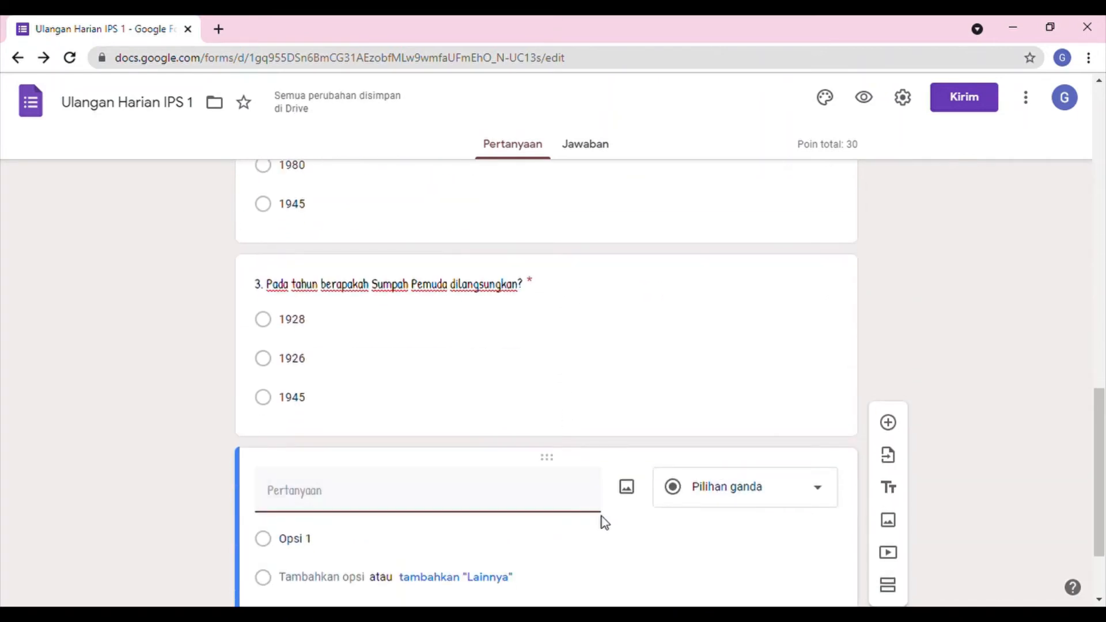
{"action": "scroll", "coordinate": [612, 514], "scroll_direction": "up", "scroll_amount": 6}
{"action": "scroll", "coordinate": [593, 343], "scroll_direction": "down", "scroll_amount": 5}
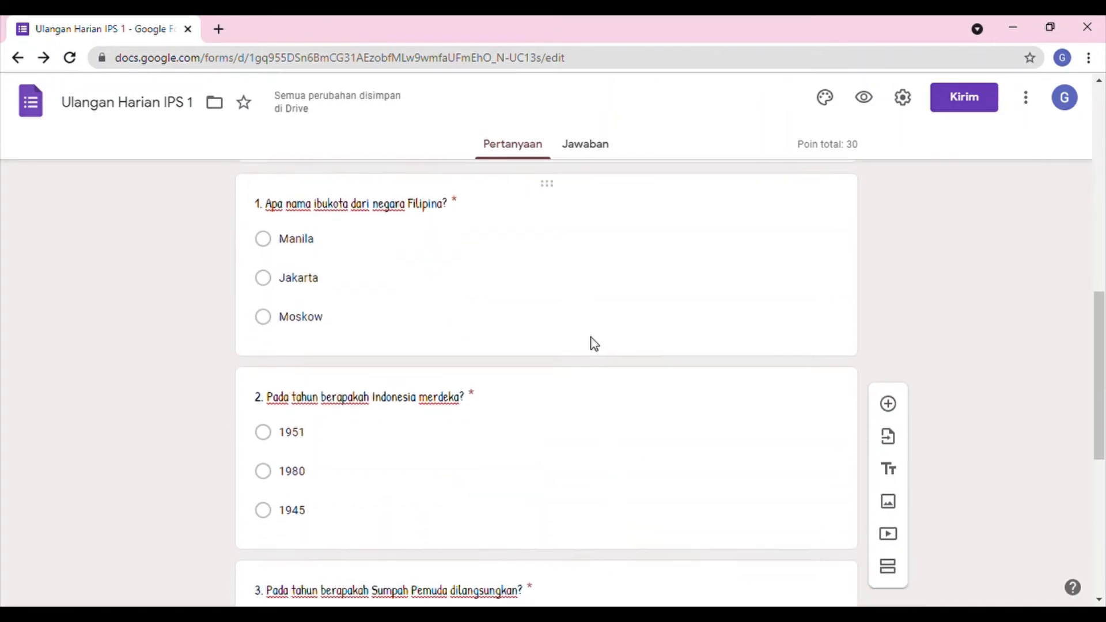
{"action": "scroll", "coordinate": [588, 374], "scroll_direction": "down", "scroll_amount": 3}
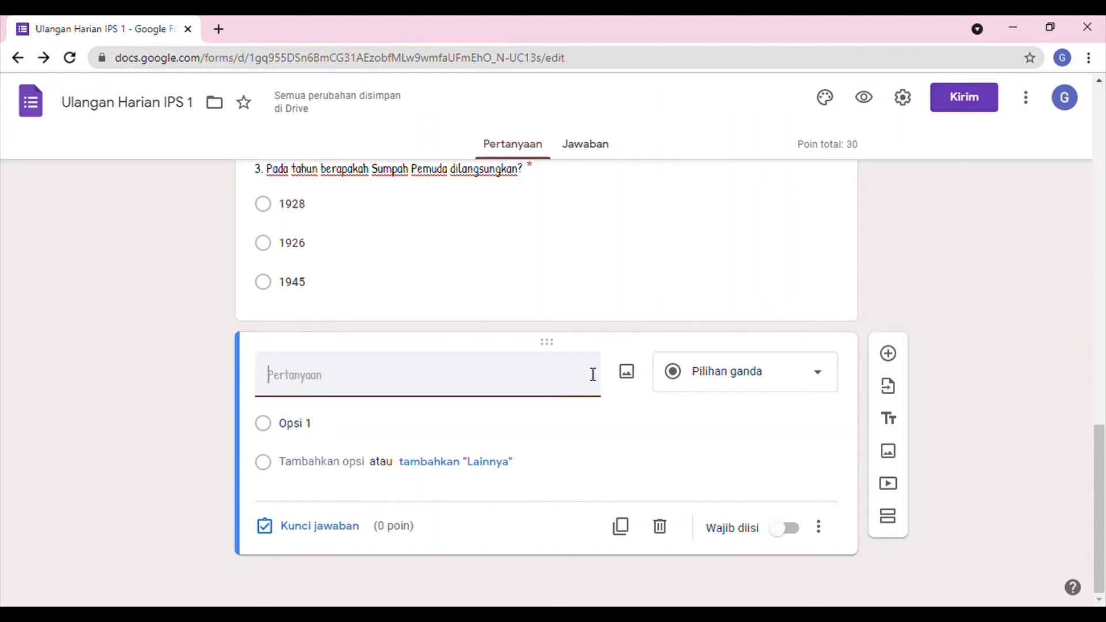
{"action": "scroll", "coordinate": [592, 374], "scroll_direction": "up", "scroll_amount": 10}
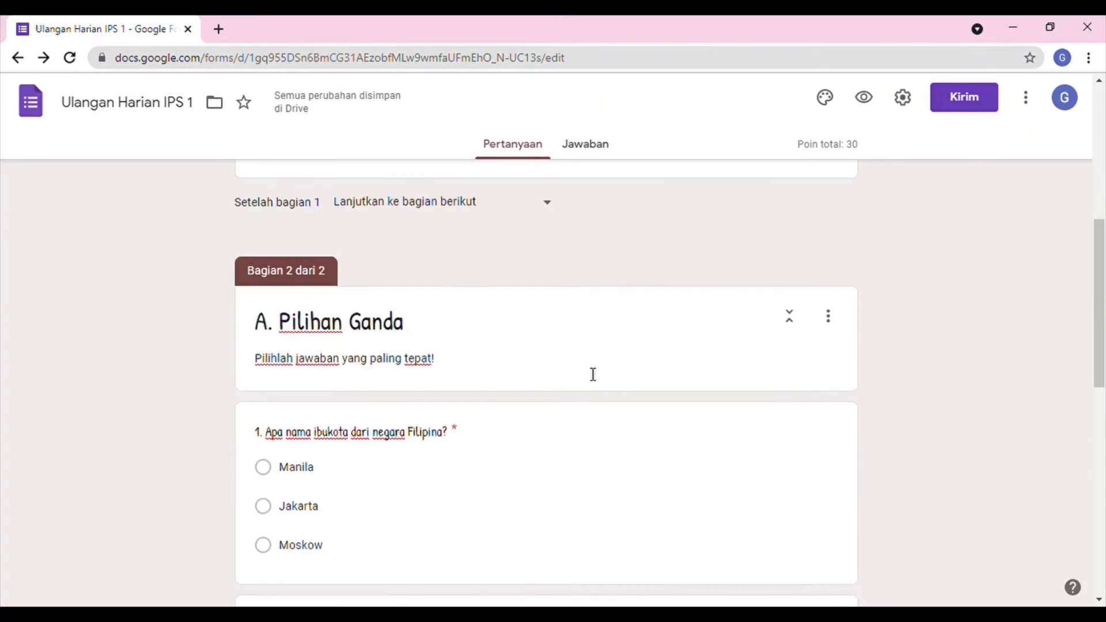
{"action": "scroll", "coordinate": [593, 375], "scroll_direction": "down", "scroll_amount": 8}
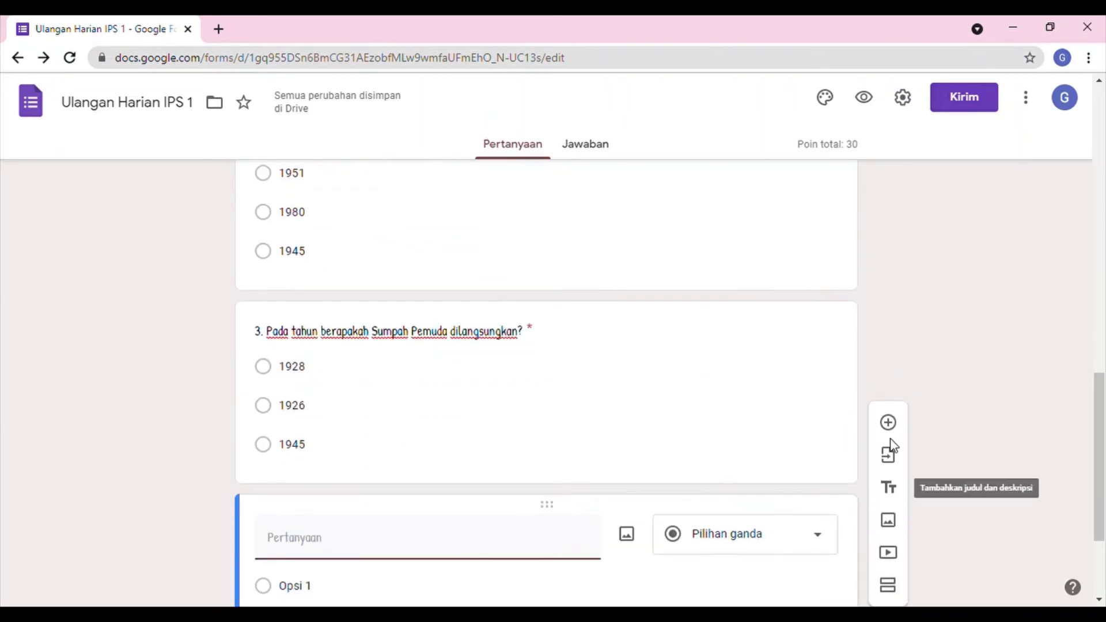
Insert a new section between question 3 and the blank question, and title it "Isian!".
{"action": "left_click", "coordinate": [798, 368]}
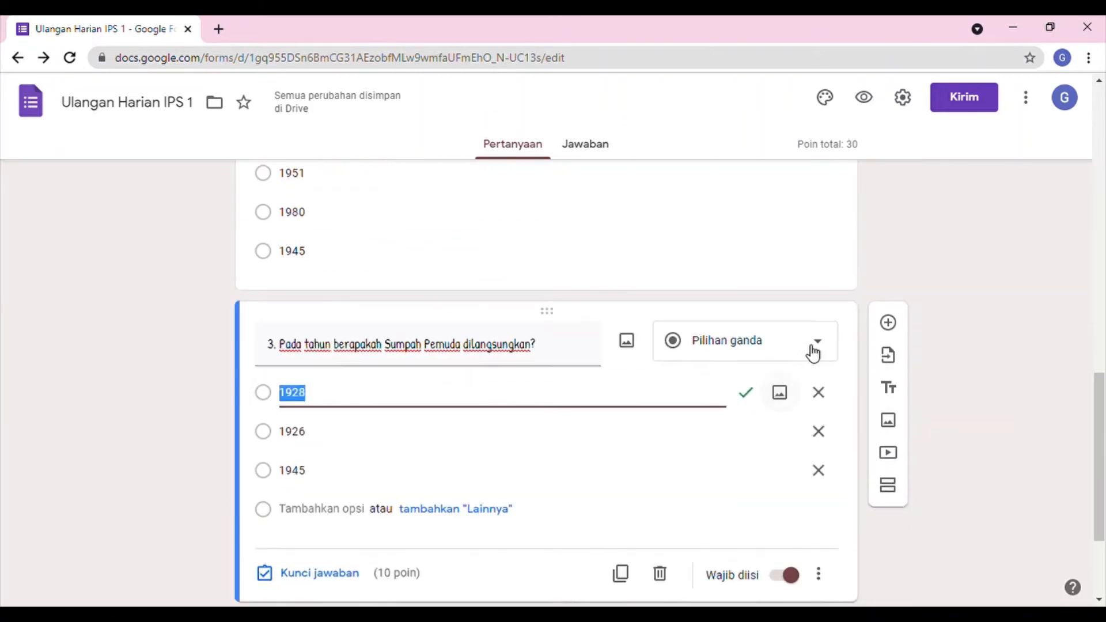
{"action": "left_click", "coordinate": [888, 486]}
{"action": "left_click", "coordinate": [459, 387]}
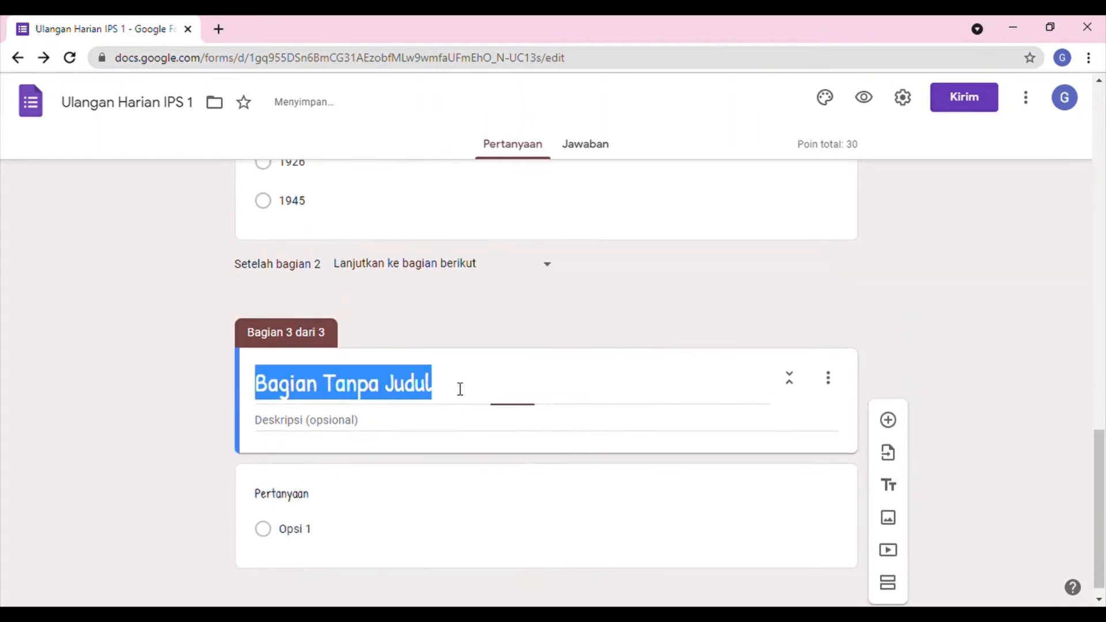
{"action": "type", "text": "Isian!"}
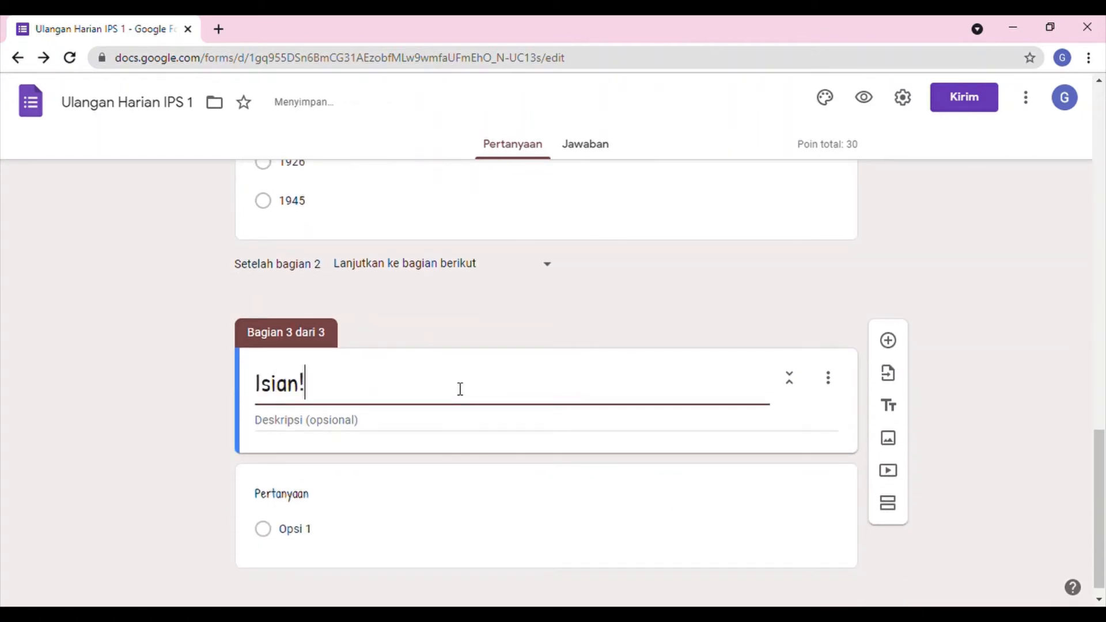
Give the Isian section the description "Isilah titik-titik berikut ini dengan jawaban yang tepat!".
{"action": "left_click", "coordinate": [436, 432]}
{"action": "type", "text": "Isilah titi"}
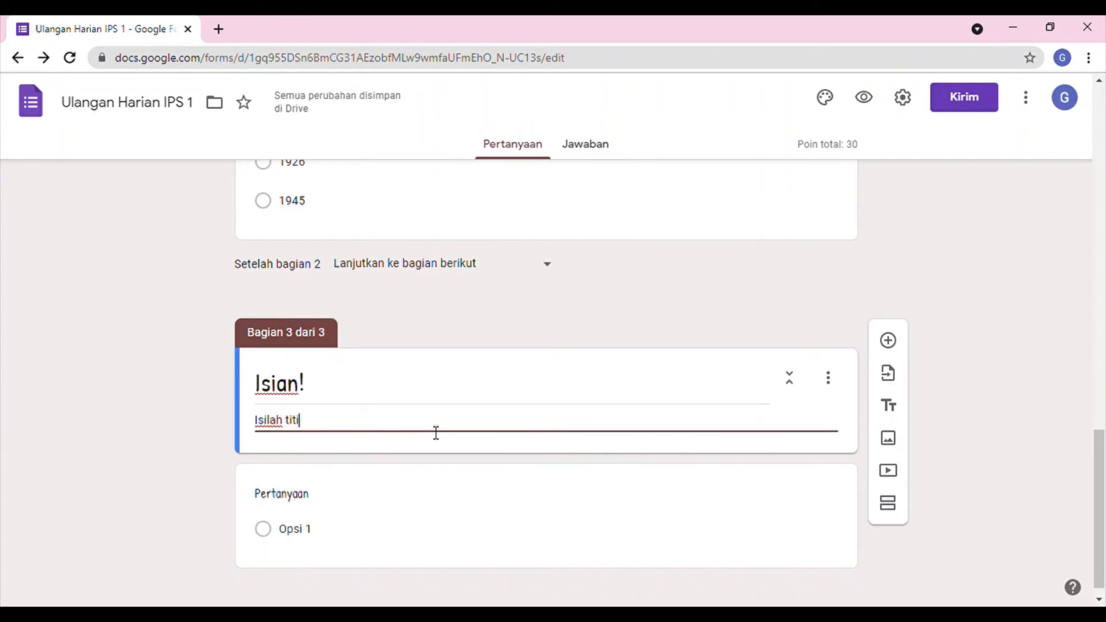
{"action": "type", "text": "k-titik berikut "}
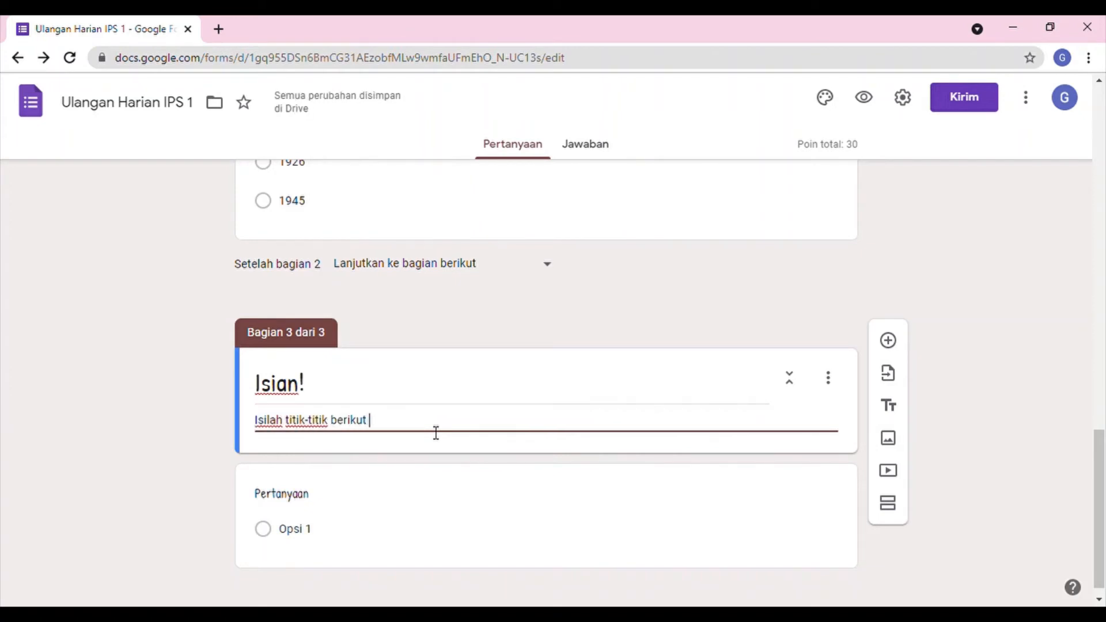
{"action": "type", "text": "ini dengan jawaban y"}
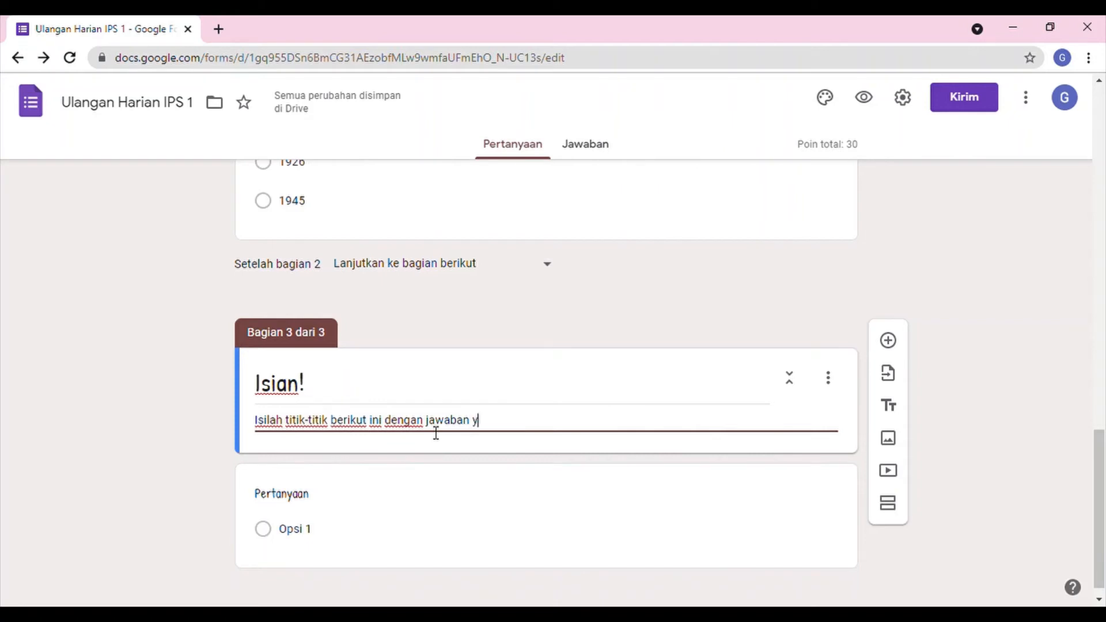
{"action": "type", "text": "ang tepat!"}
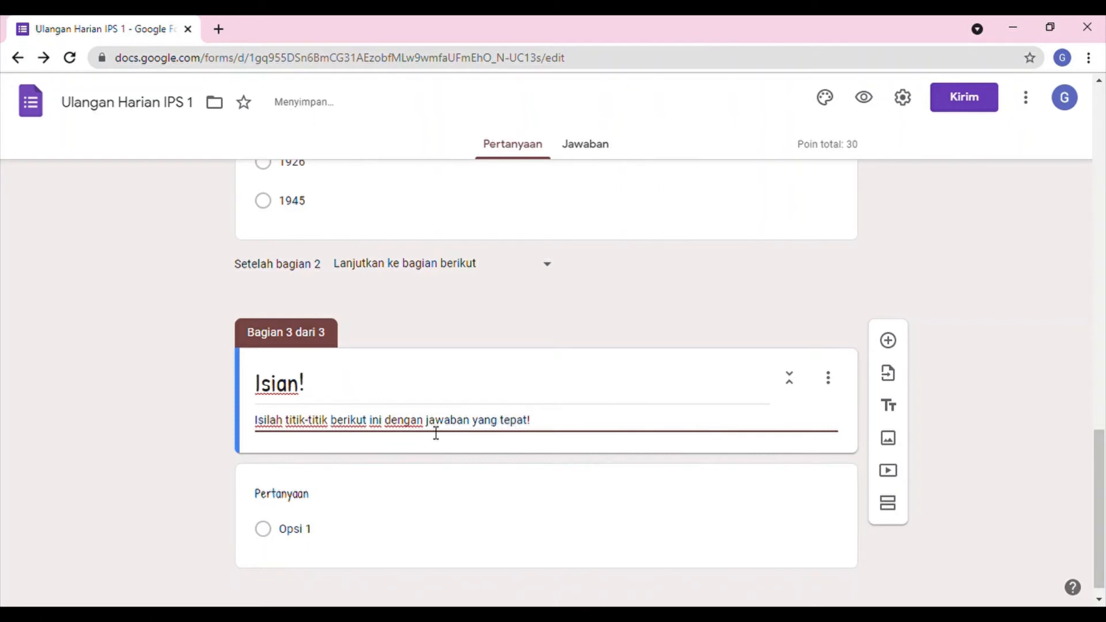
{"action": "scroll", "coordinate": [1011, 405], "scroll_direction": "down", "scroll_amount": 1}
{"action": "left_click", "coordinate": [1012, 405]}
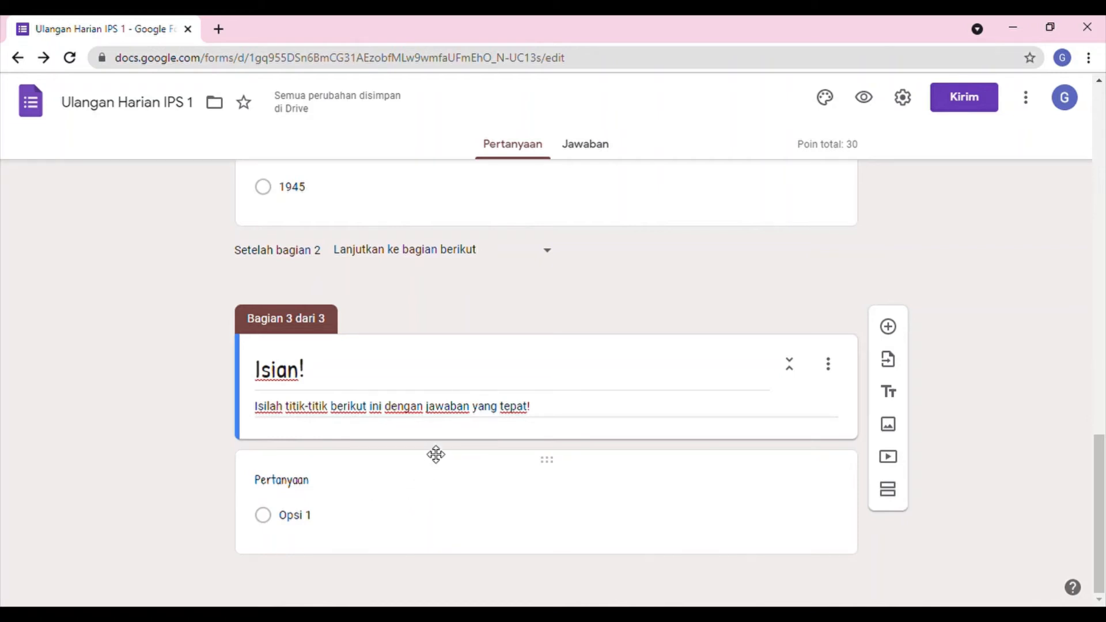
Enter "4. Presiden pertama Indonesia adalah ......" in the blank question and change its type to short answer (Jawaban singkat).
{"action": "left_click", "coordinate": [320, 516]}
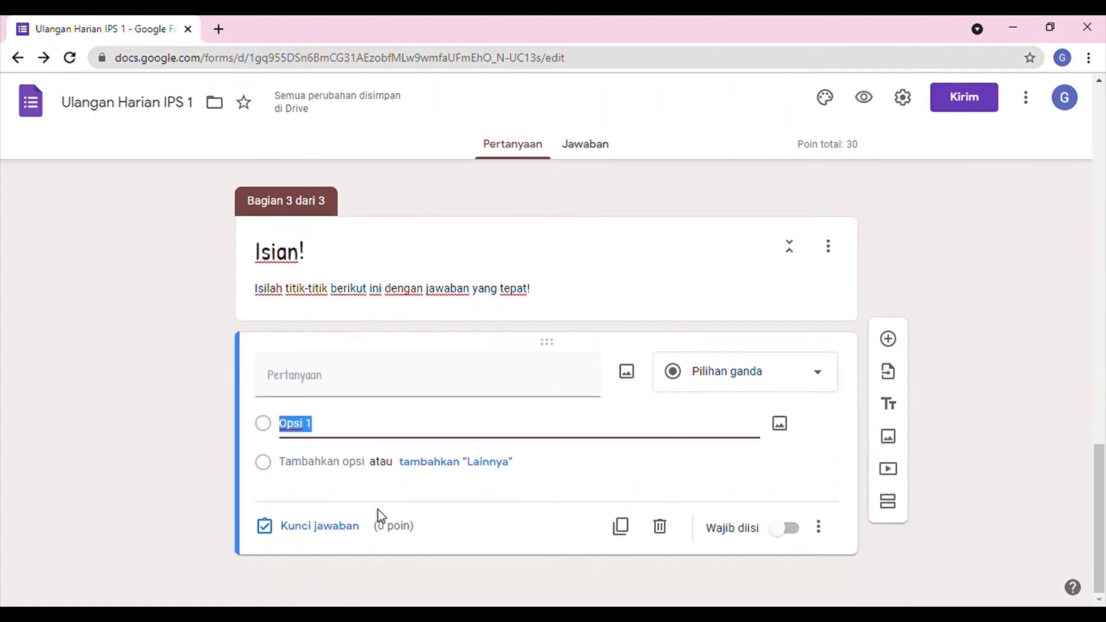
{"action": "left_click", "coordinate": [408, 388]}
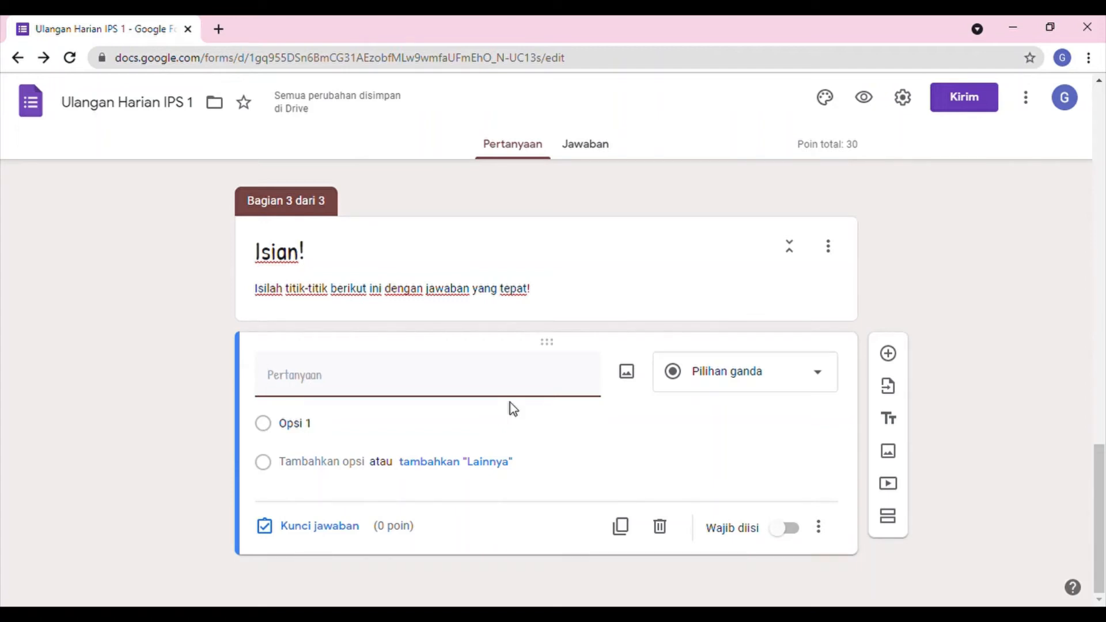
{"action": "type", "text": "4."}
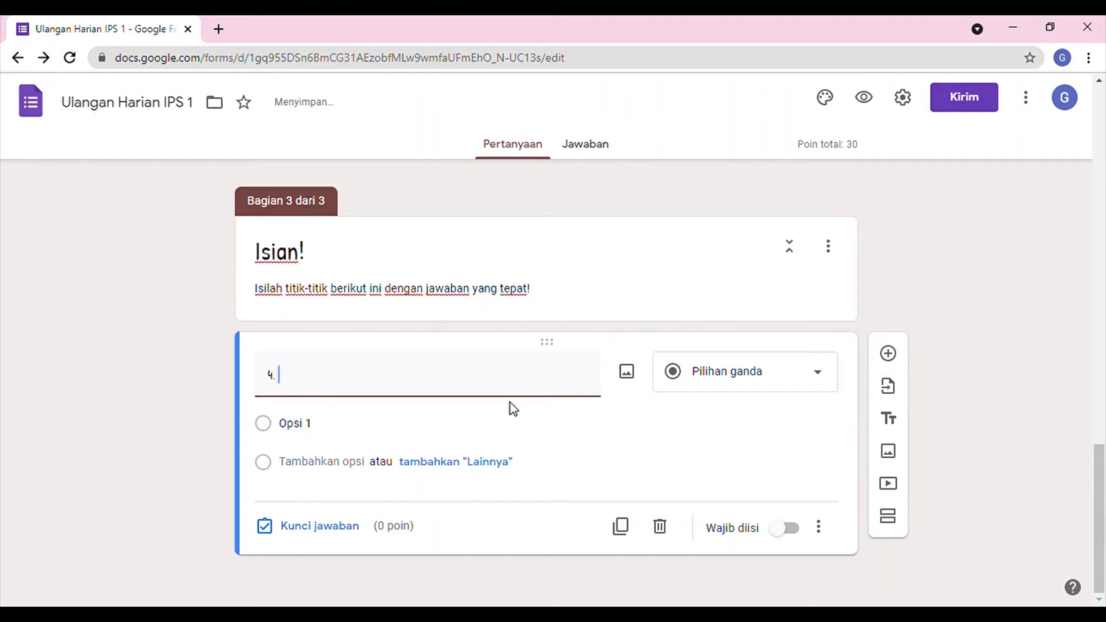
{"action": "type", "text": " Presiden"}
{"action": "type", "text": "pert"}
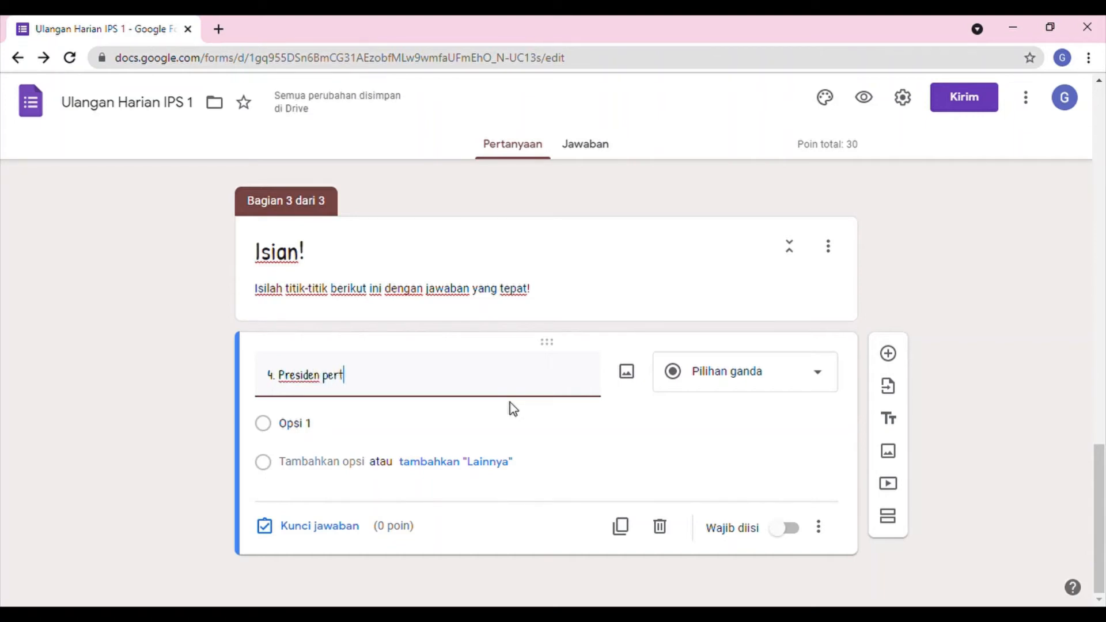
{"action": "type", "text": "ama Indonesia adalah ......"}
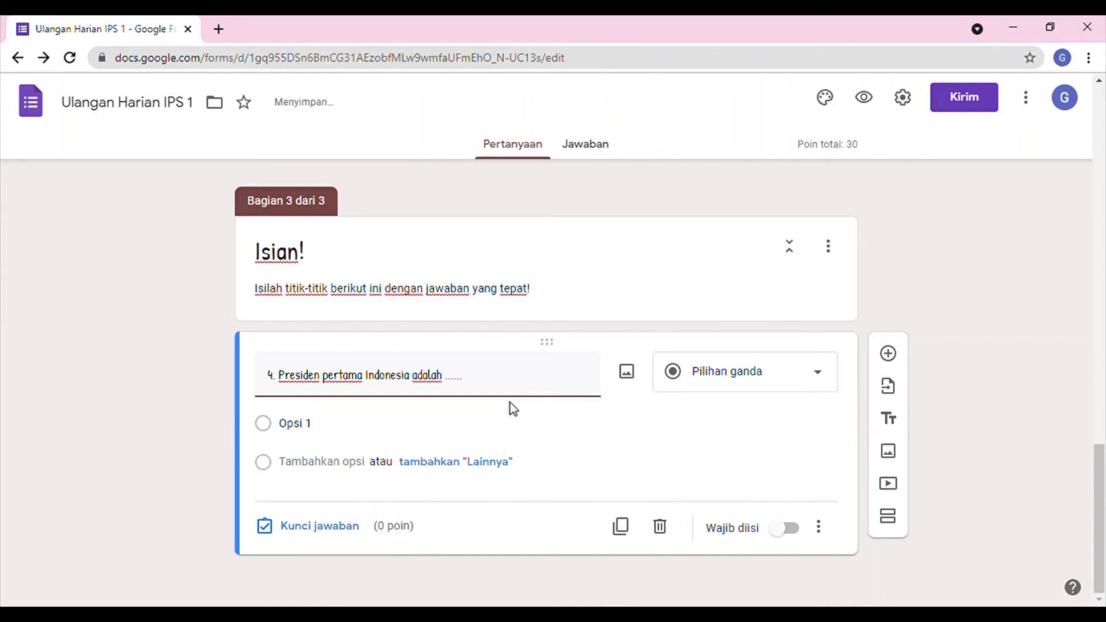
{"action": "left_click", "coordinate": [820, 386]}
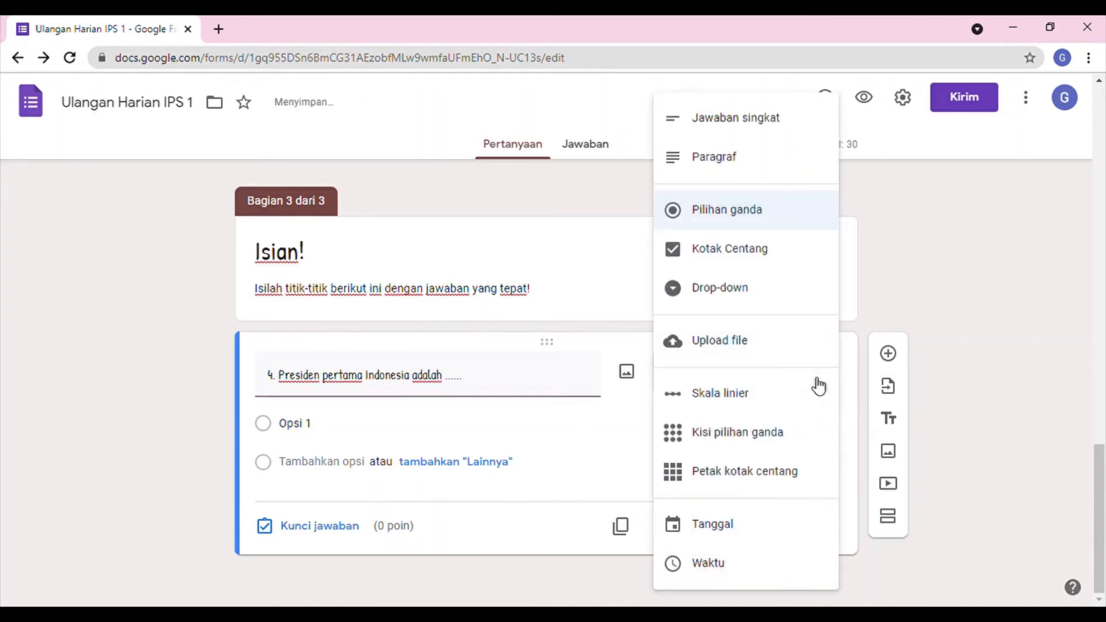
{"action": "left_click", "coordinate": [766, 123]}
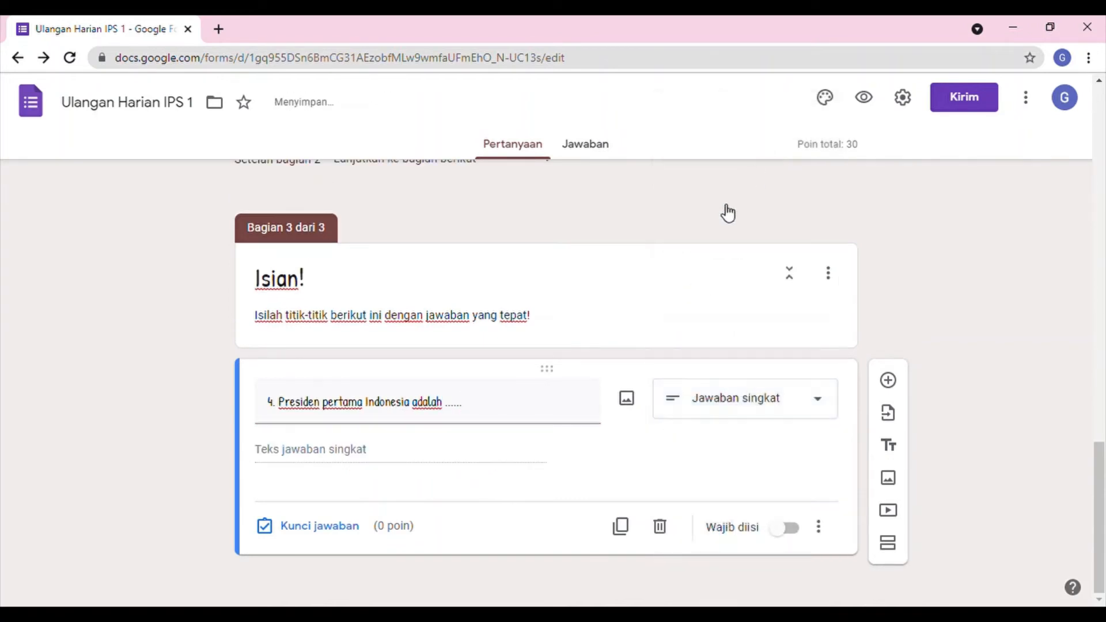
Add "Sukarno" and "Soekarno" as correct answers in question 4's answer key.
{"action": "left_click", "coordinate": [299, 524]}
{"action": "left_click", "coordinate": [400, 485]}
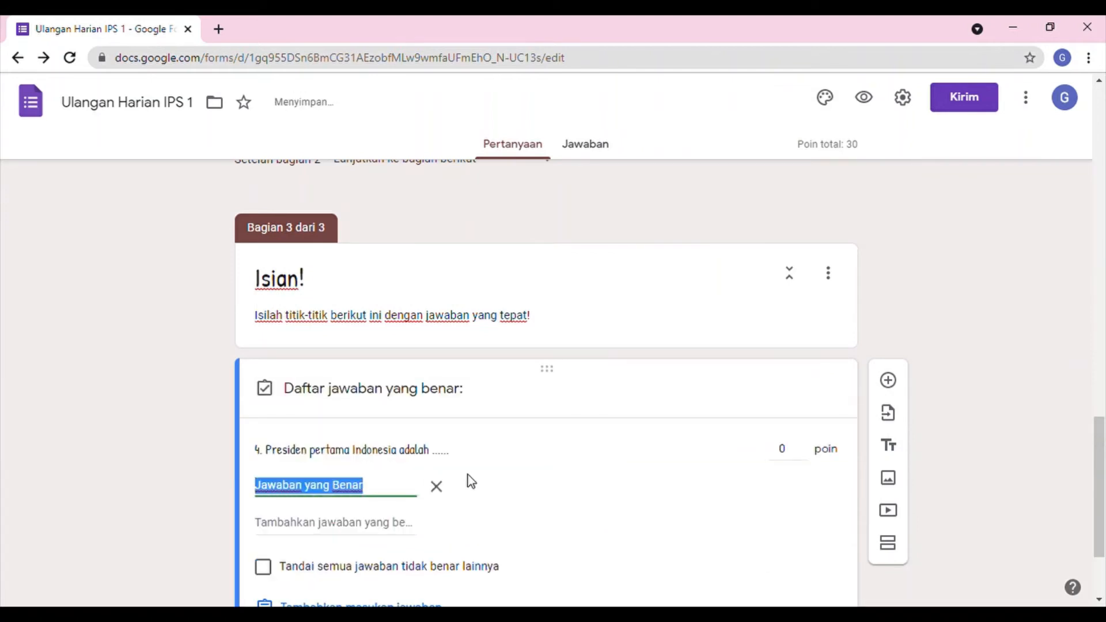
{"action": "type", "text": "Sukarno"}
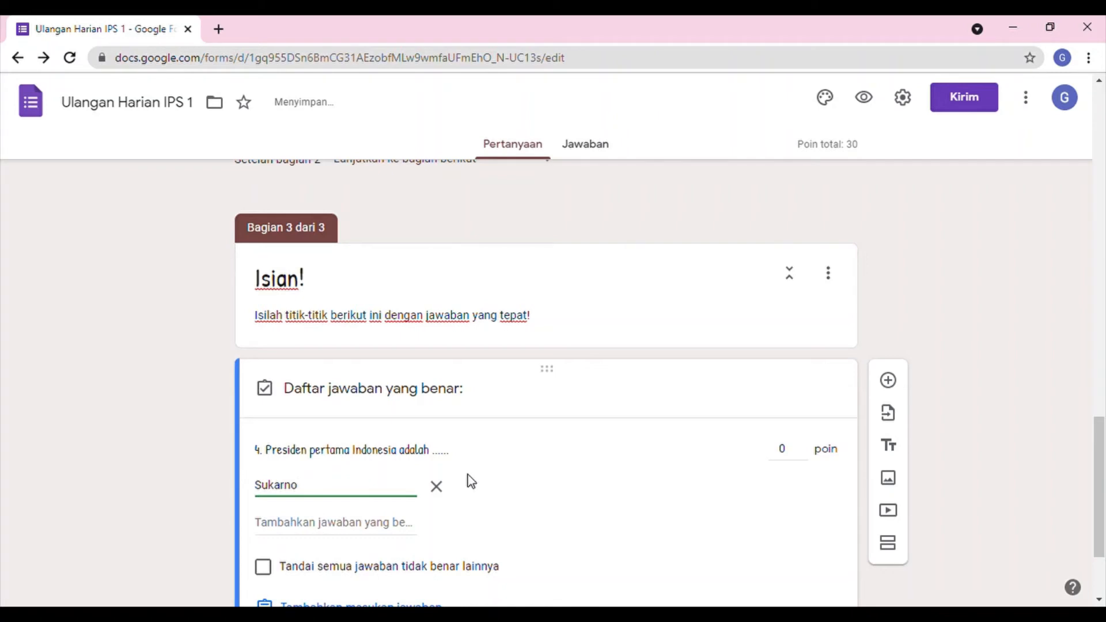
{"action": "left_click", "coordinate": [392, 522]}
{"action": "type", "text": "Soekarno"}
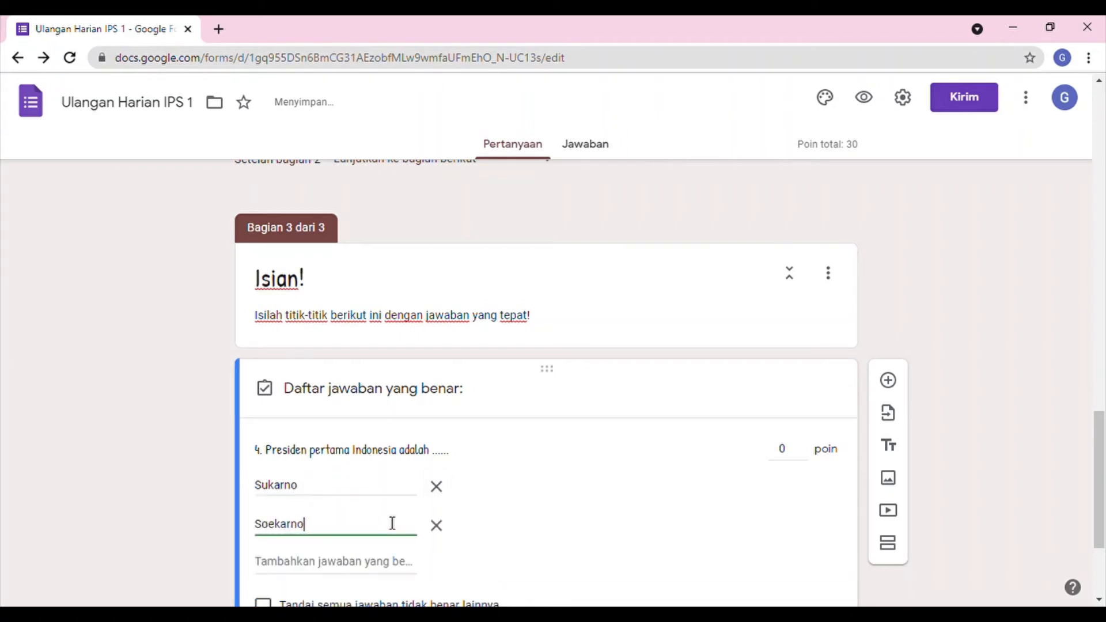
Add "Bung Karno" and "Ir. Soekarno" as further correct answers to question 4.
{"action": "left_click", "coordinate": [375, 566]}
{"action": "type", "text": "B"}
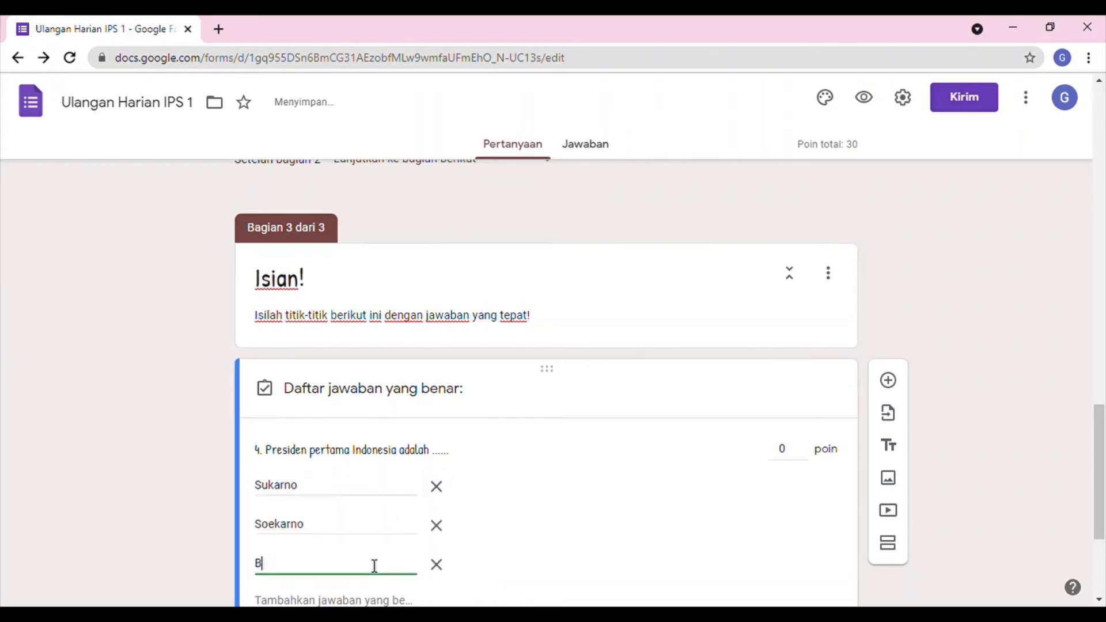
{"action": "type", "text": "ung Karno"}
{"action": "scroll", "coordinate": [375, 566], "scroll_direction": "down", "scroll_amount": 3}
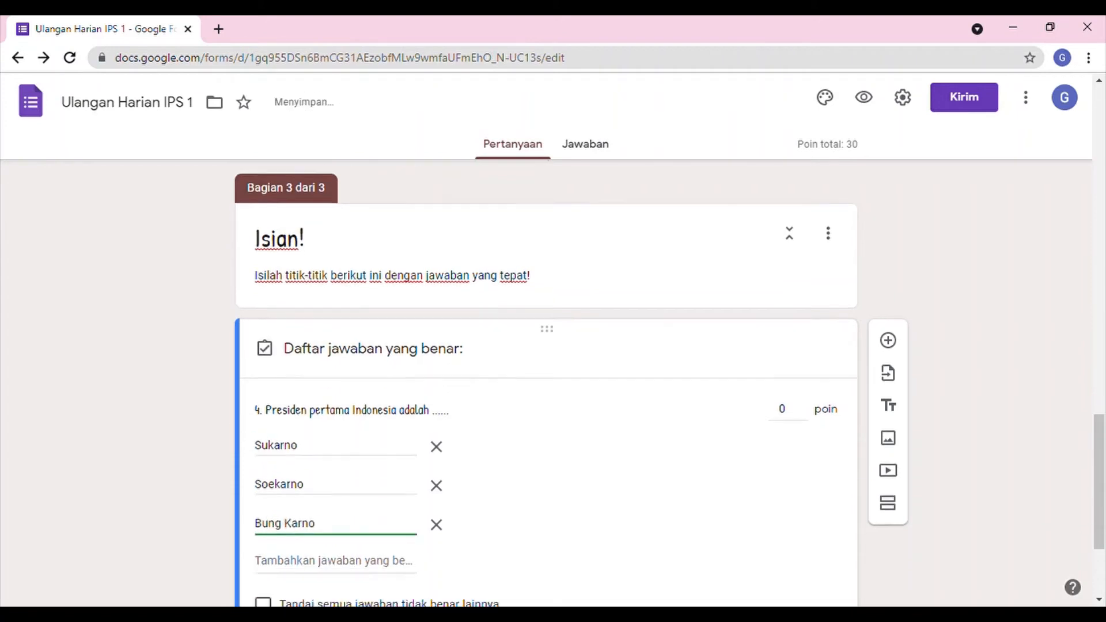
{"action": "left_click", "coordinate": [339, 451]}
{"action": "type", "text": "Ir"}
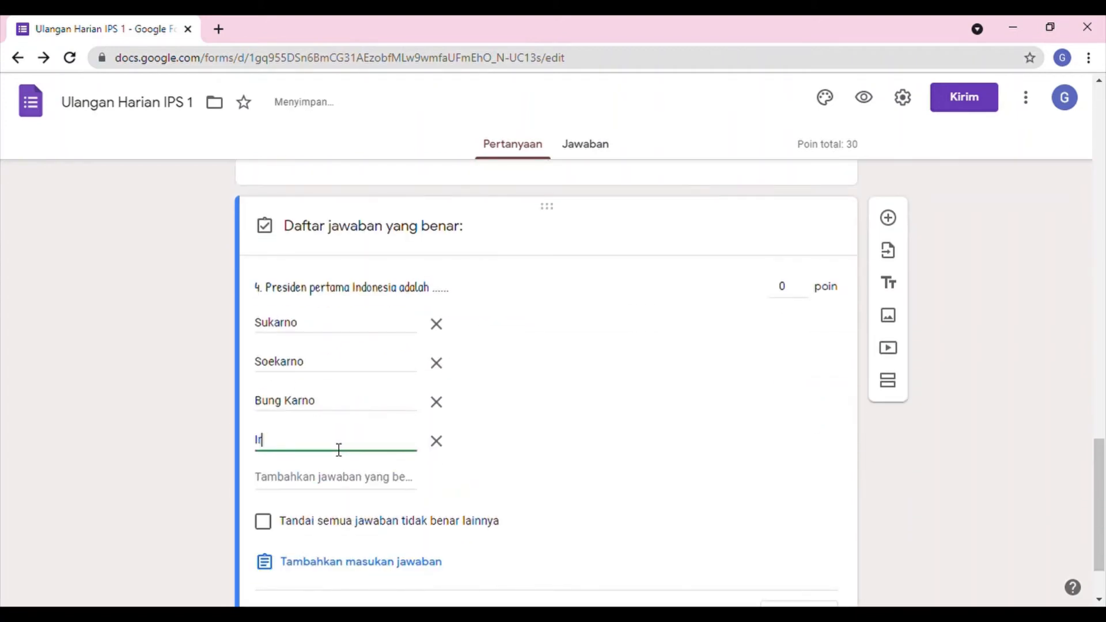
{"action": "type", "text": ". Soekarno"}
{"action": "left_click", "coordinate": [110, 388]}
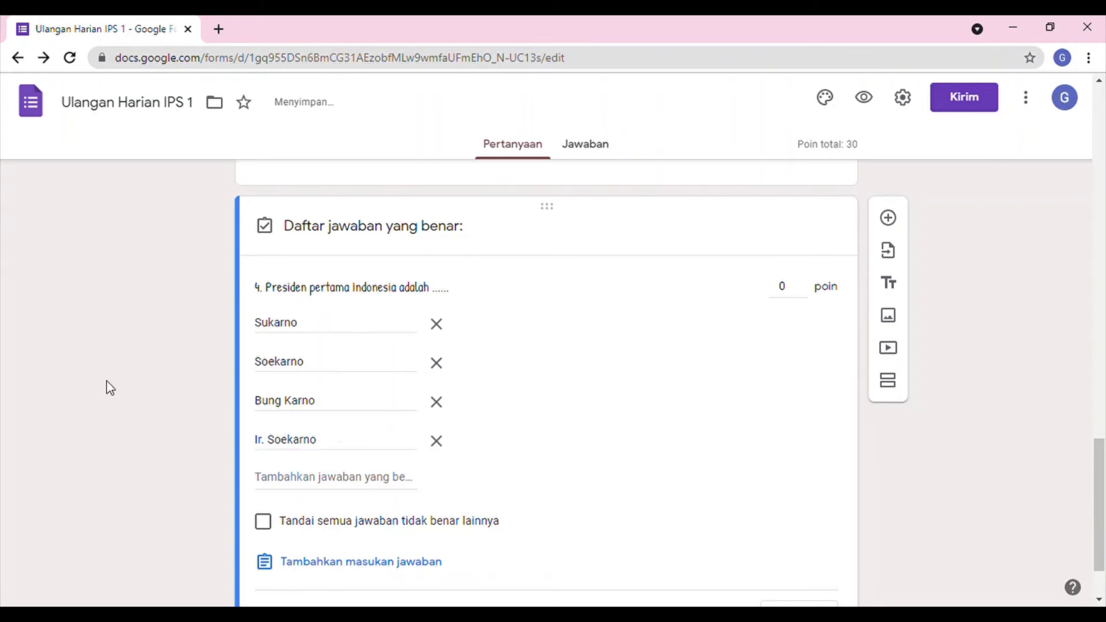
Set the score of question 4 to 20 points in its answer key.
{"action": "scroll", "coordinate": [587, 404], "scroll_direction": "down", "scroll_amount": 2}
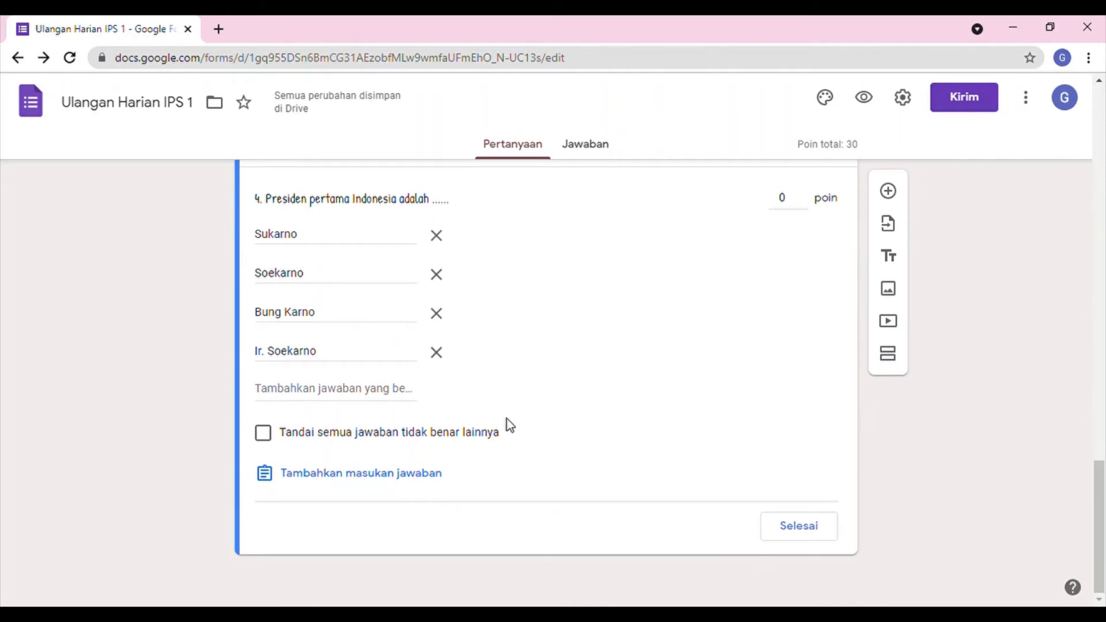
{"action": "scroll", "coordinate": [317, 300], "scroll_direction": "up", "scroll_amount": 2}
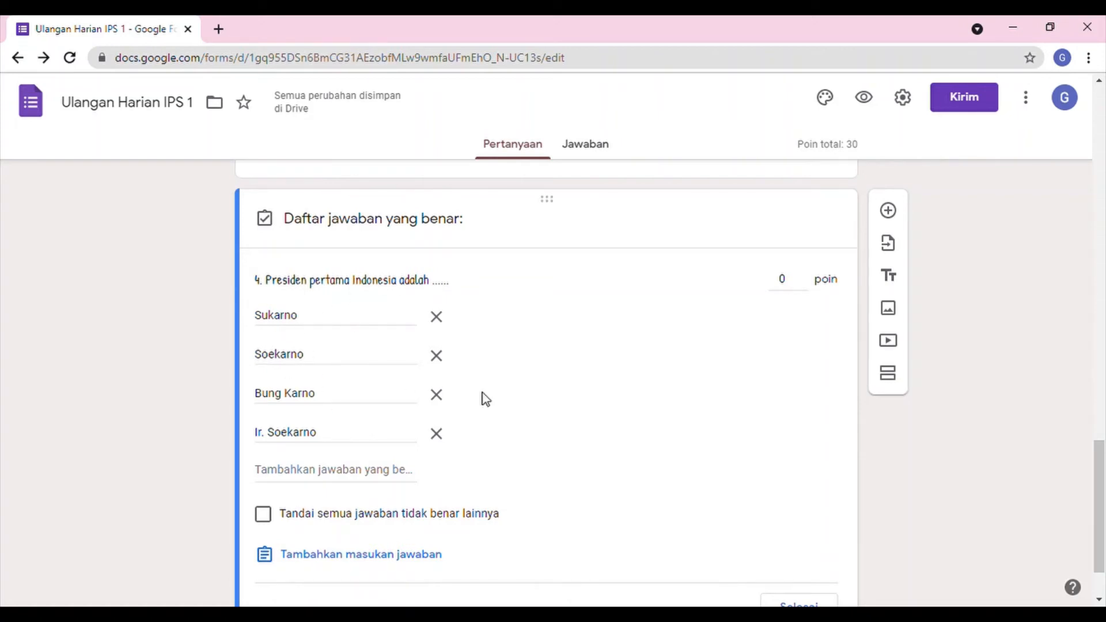
{"action": "scroll", "coordinate": [812, 257], "scroll_direction": "down", "scroll_amount": 2}
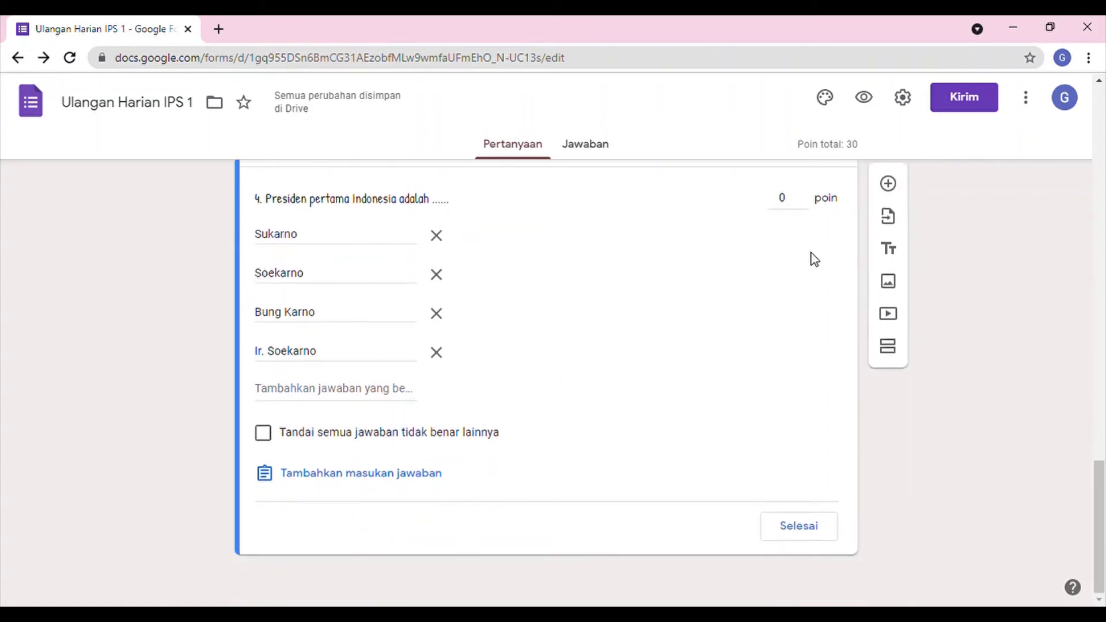
{"action": "scroll", "coordinate": [812, 267], "scroll_direction": "up", "scroll_amount": 2}
{"action": "left_click", "coordinate": [803, 276]}
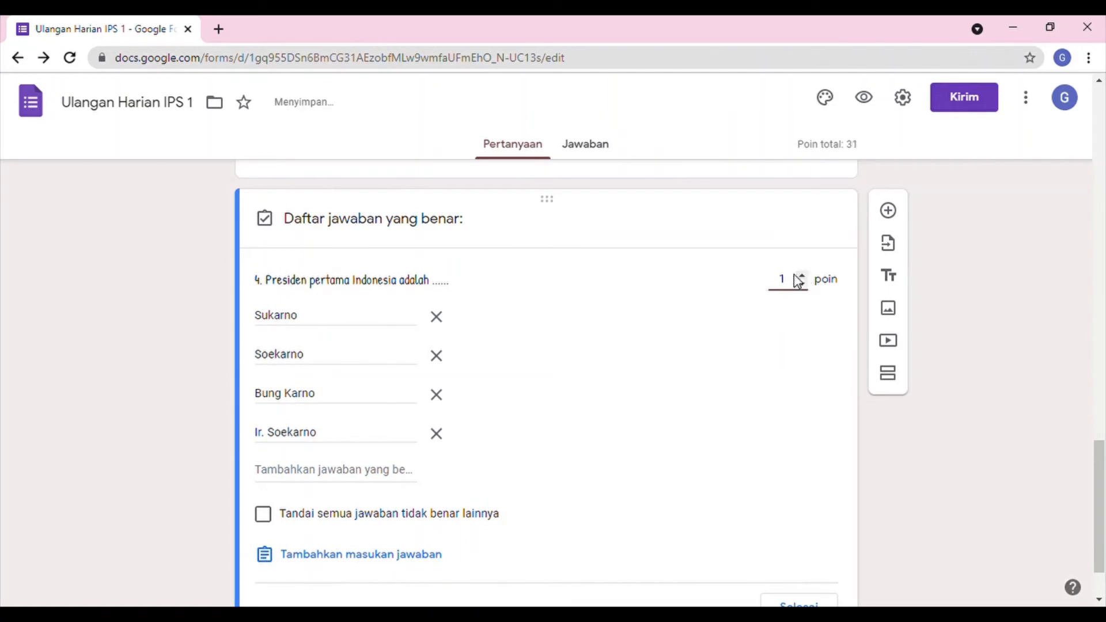
{"action": "double_click", "coordinate": [782, 280]}
{"action": "type", "text": "20"}
{"action": "left_click", "coordinate": [1069, 347]}
Add a new question after question 4, start its text with "5." and change its type to short answer (Jawaban singkat).
{"action": "scroll", "coordinate": [972, 427], "scroll_direction": "down", "scroll_amount": 1}
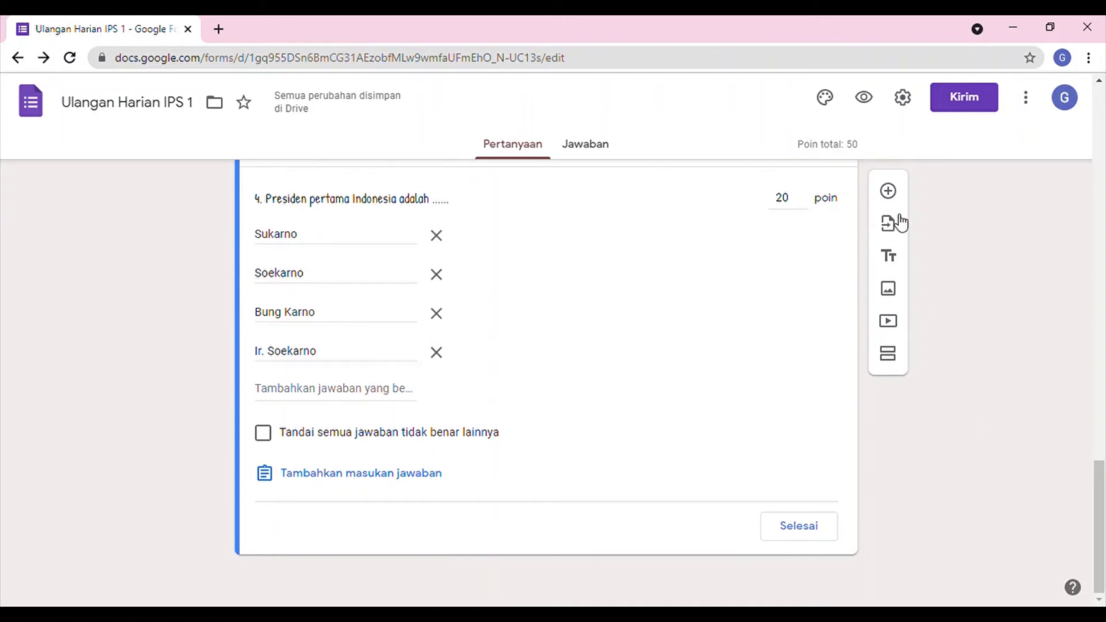
{"action": "left_click", "coordinate": [888, 191]}
{"action": "scroll", "coordinate": [533, 493], "scroll_direction": "up", "scroll_amount": 2}
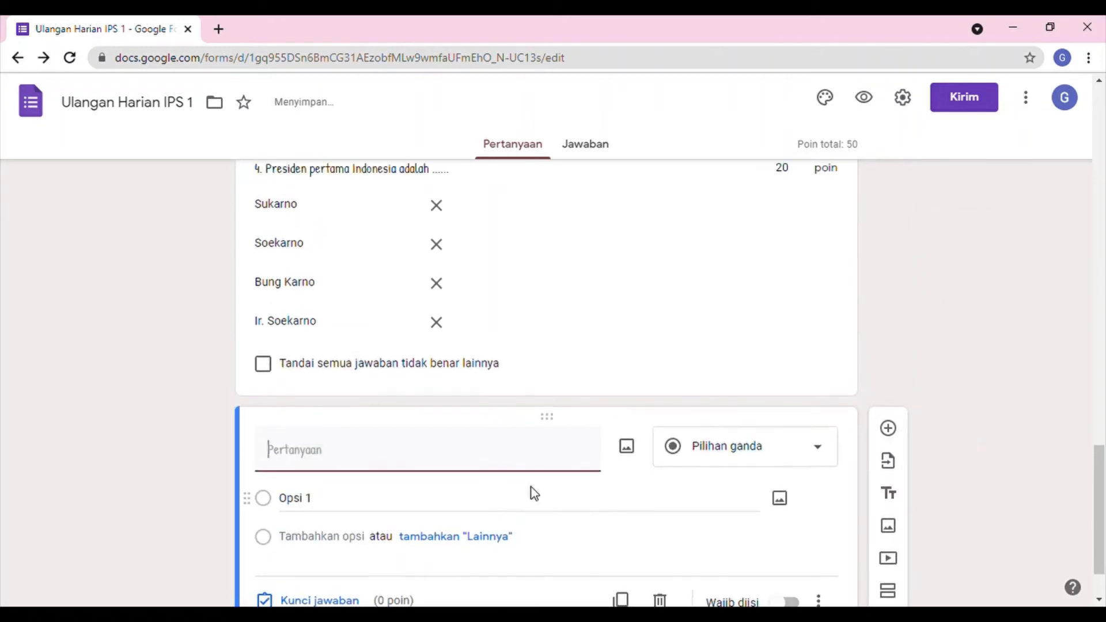
{"action": "scroll", "coordinate": [533, 493], "scroll_direction": "down", "scroll_amount": 2}
{"action": "scroll", "coordinate": [535, 494], "scroll_direction": "up", "scroll_amount": 2}
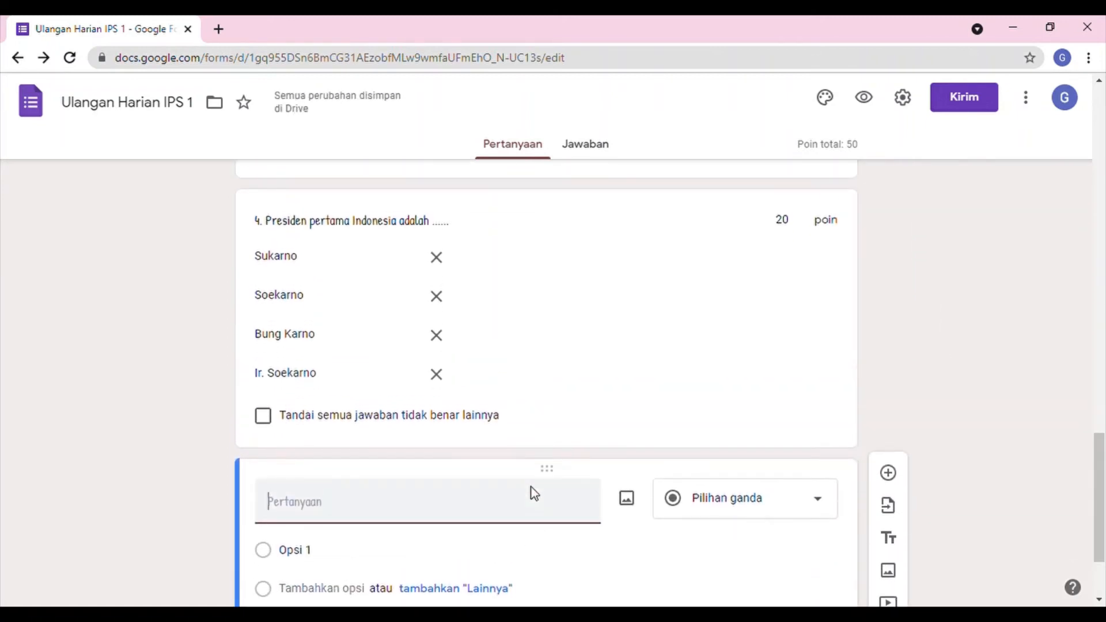
{"action": "scroll", "coordinate": [531, 494], "scroll_direction": "down", "scroll_amount": 2}
{"action": "scroll", "coordinate": [531, 493], "scroll_direction": "down", "scroll_amount": 1}
{"action": "type", "text": "5."}
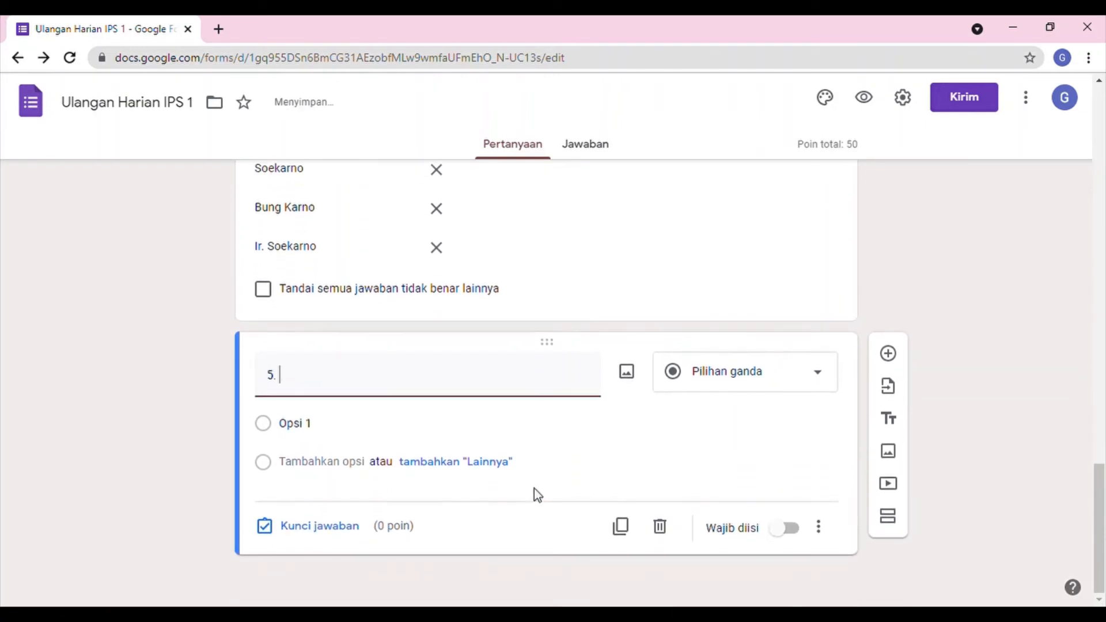
{"action": "left_click", "coordinate": [795, 386]}
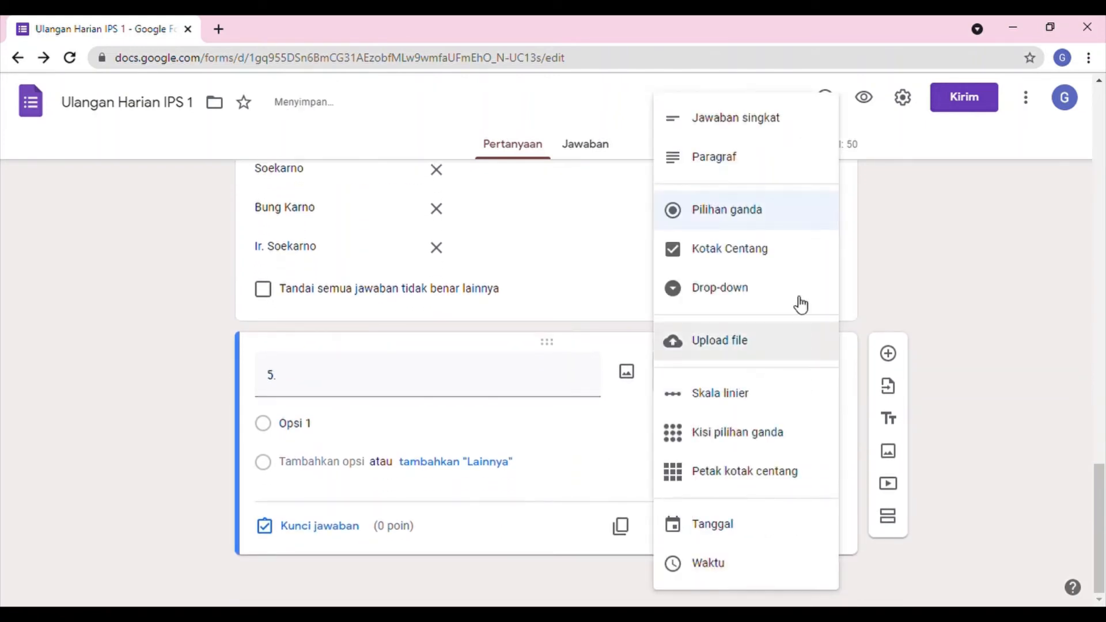
{"action": "left_click", "coordinate": [775, 126]}
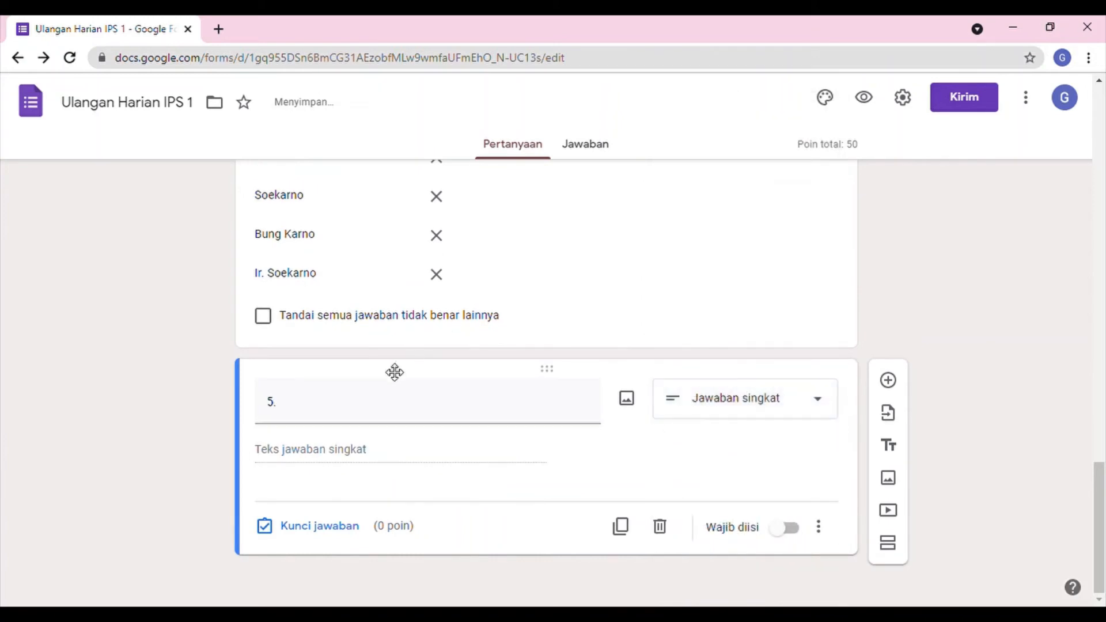
Complete question 5's text as "5. Negara yang pernah menjadi propinsi RI ke-27 adalah .....".
{"action": "left_click", "coordinate": [378, 413]}
{"action": "left_click", "coordinate": [378, 412]}
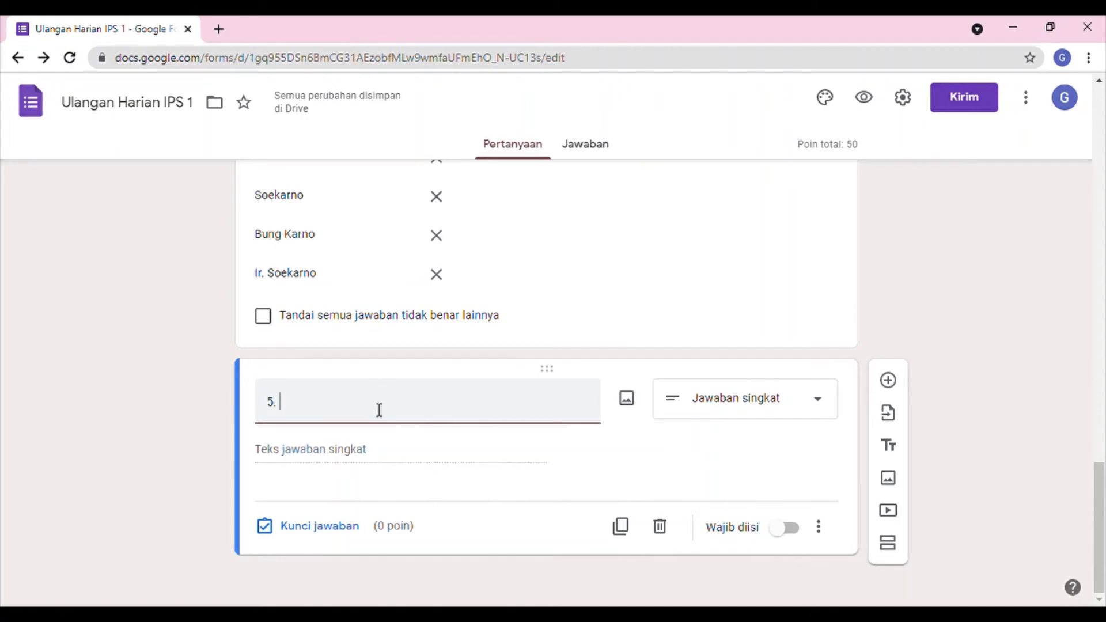
{"action": "type", "text": "Negara yang per"}
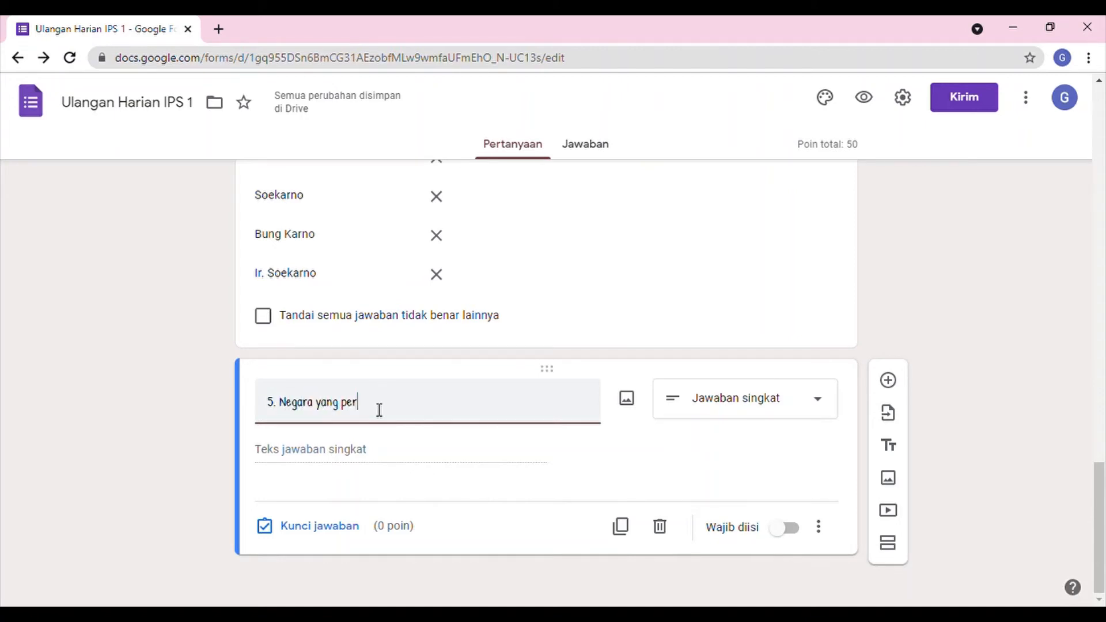
{"action": "type", "text": "nah menjadi propinsi "}
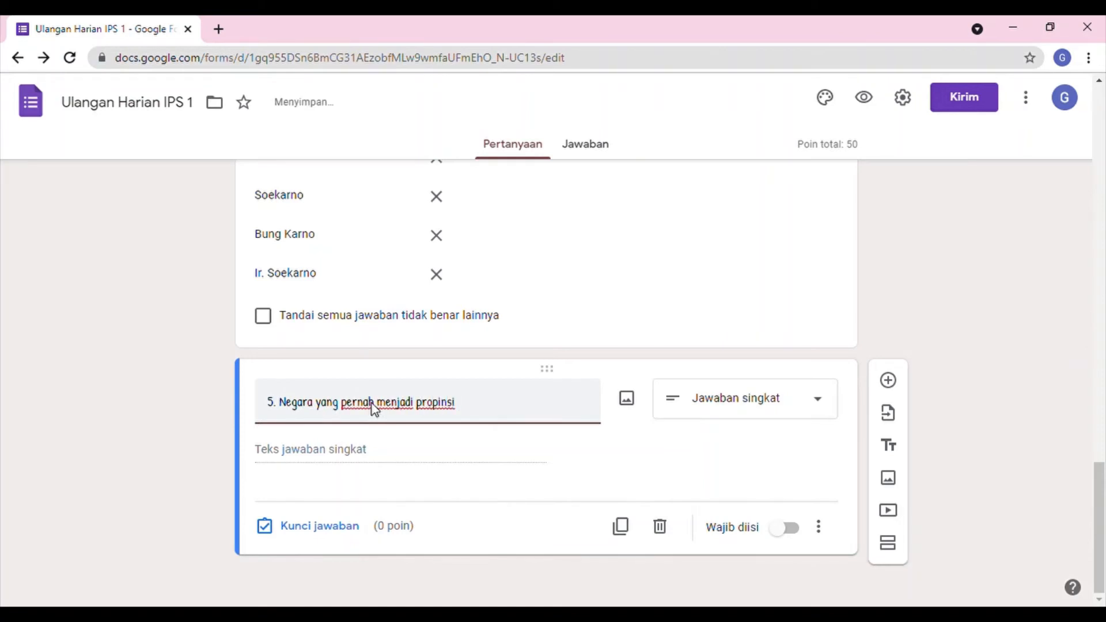
{"action": "type", "text": "RI ke-27 adalah ...."}
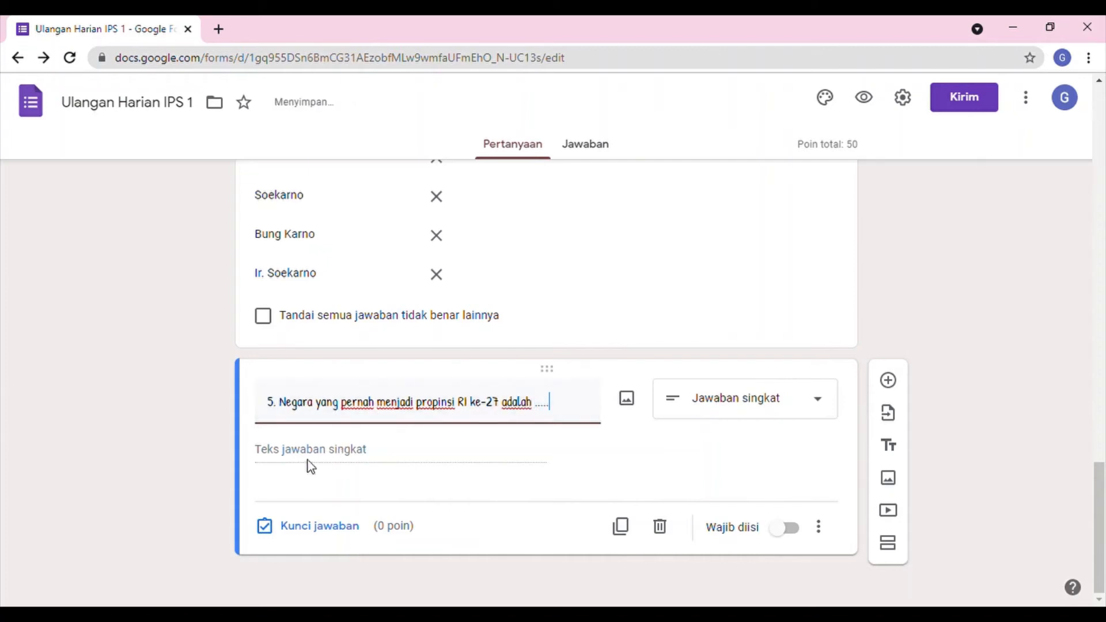
{"action": "left_click", "coordinate": [340, 464]}
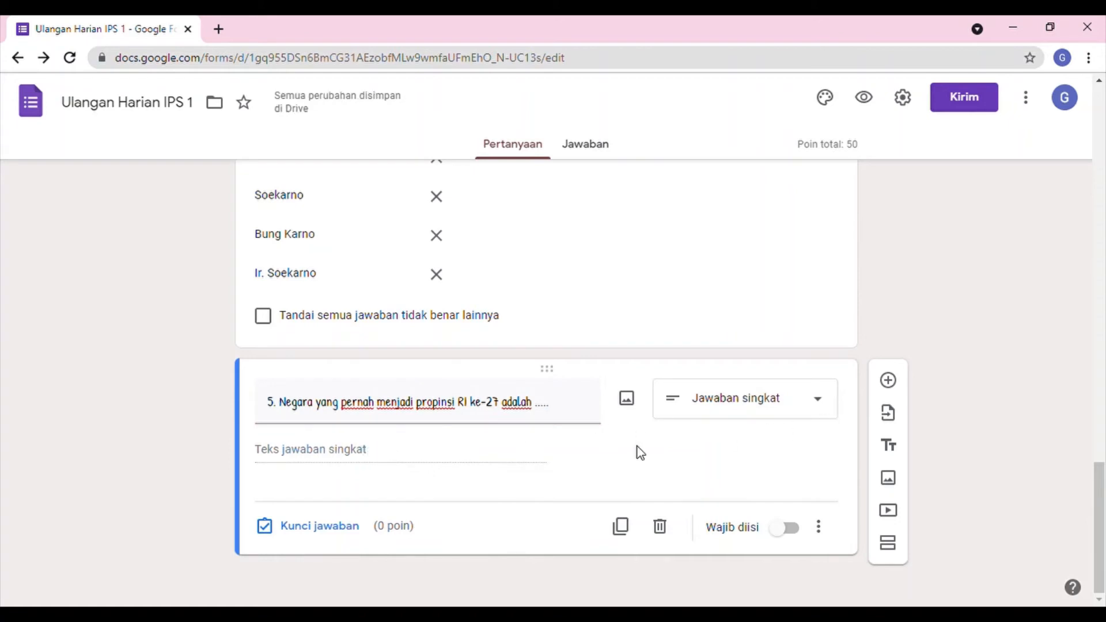
Add "Timor Leste" and "Timur Timor" as correct answers in question 5's answer key.
{"action": "left_click", "coordinate": [331, 530]}
{"action": "left_click", "coordinate": [396, 487]}
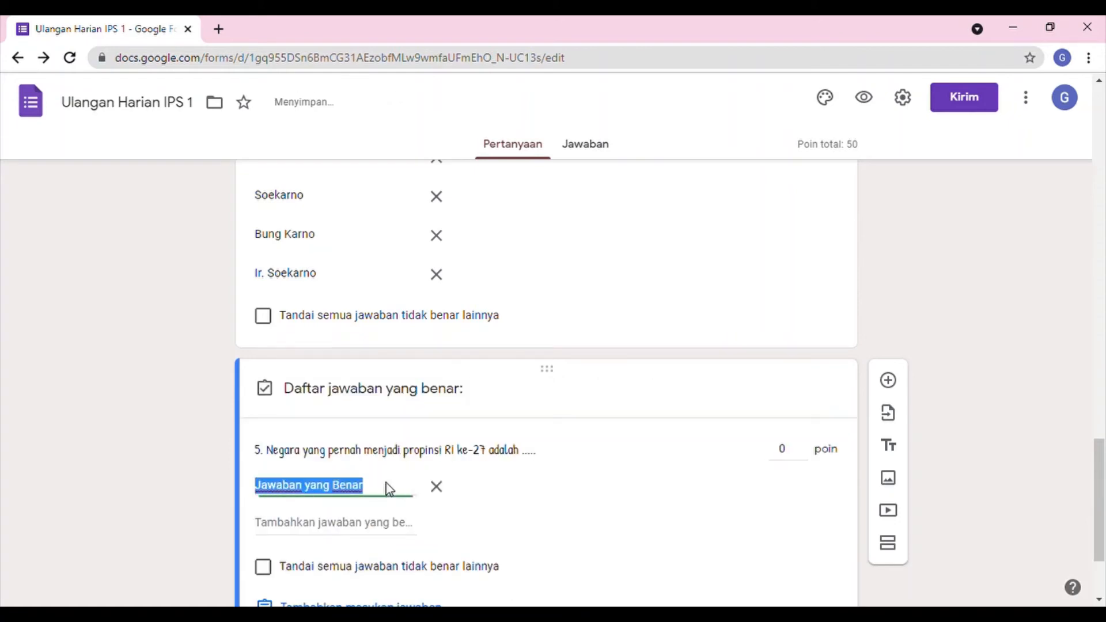
{"action": "type", "text": "Timor Leste"}
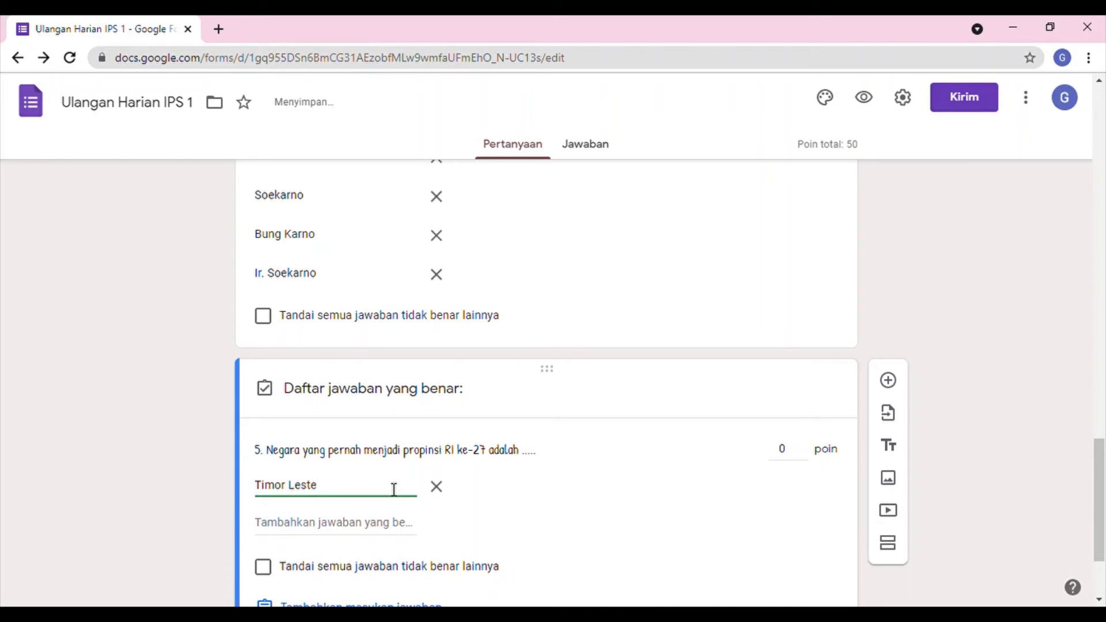
{"action": "left_click", "coordinate": [363, 530]}
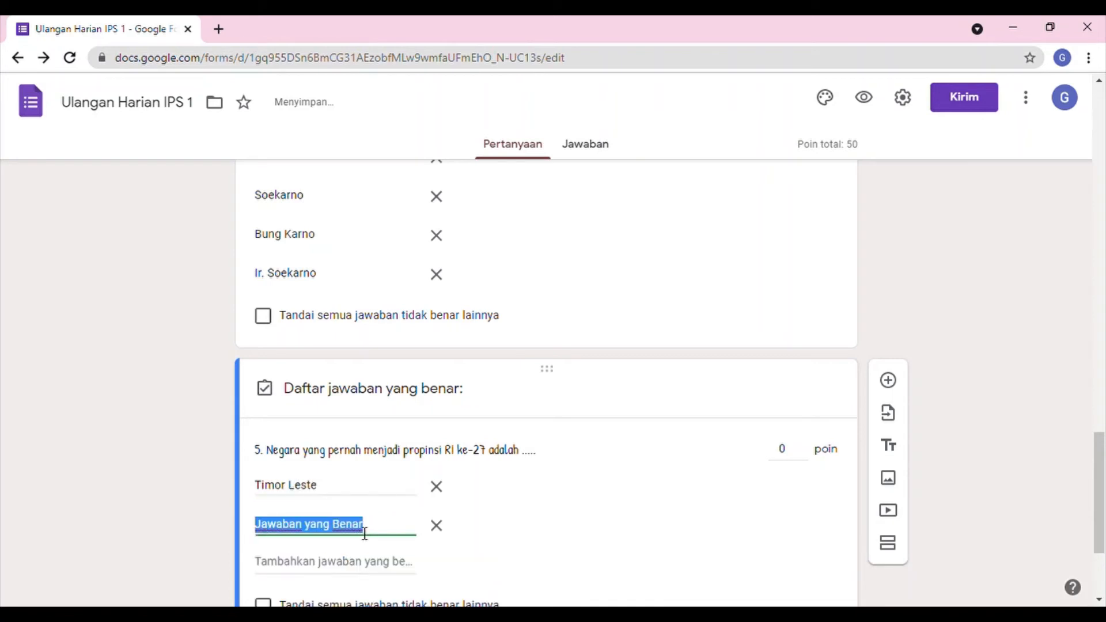
{"action": "type", "text": "Timur T"}
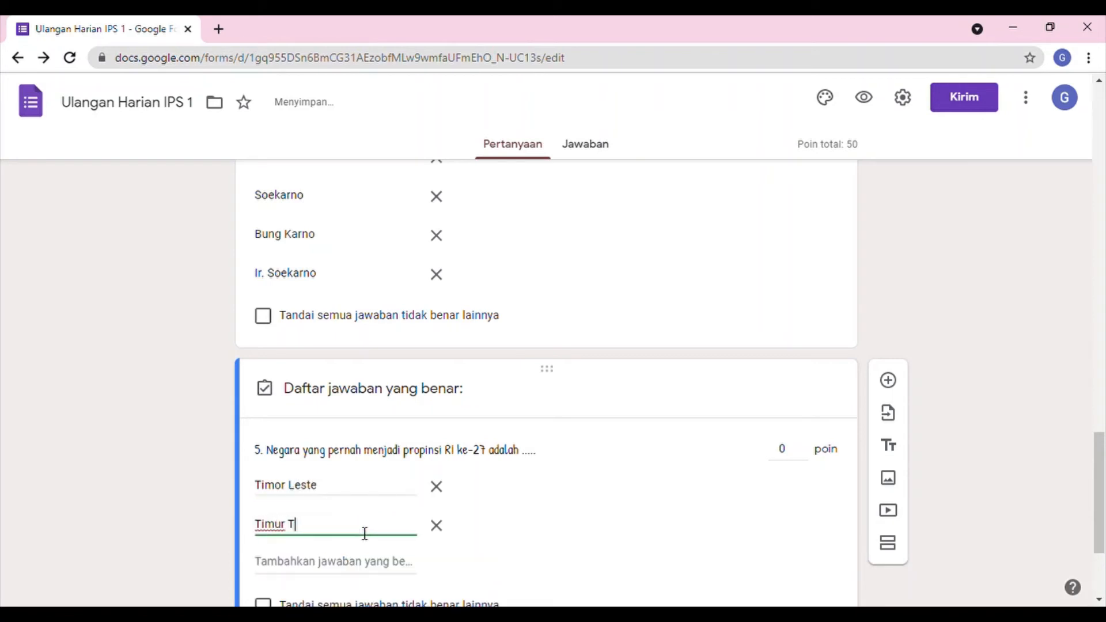
{"action": "type", "text": "imor"}
Set question 5's score to 20 points and finish its answer key.
{"action": "scroll", "coordinate": [364, 530], "scroll_direction": "down", "scroll_amount": 3}
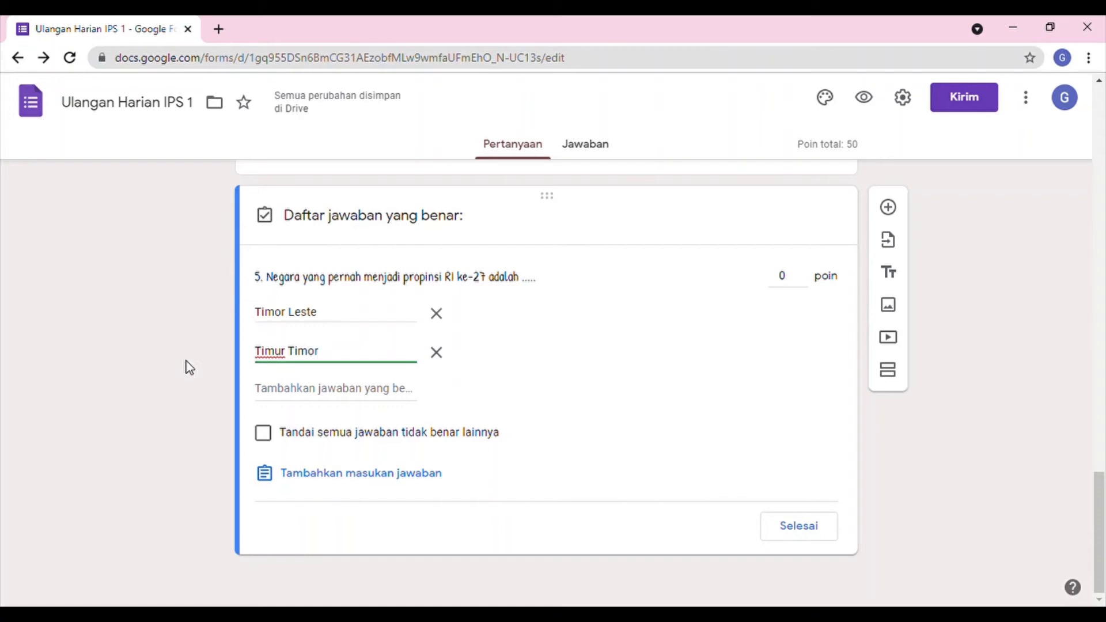
{"action": "left_click", "coordinate": [802, 273]}
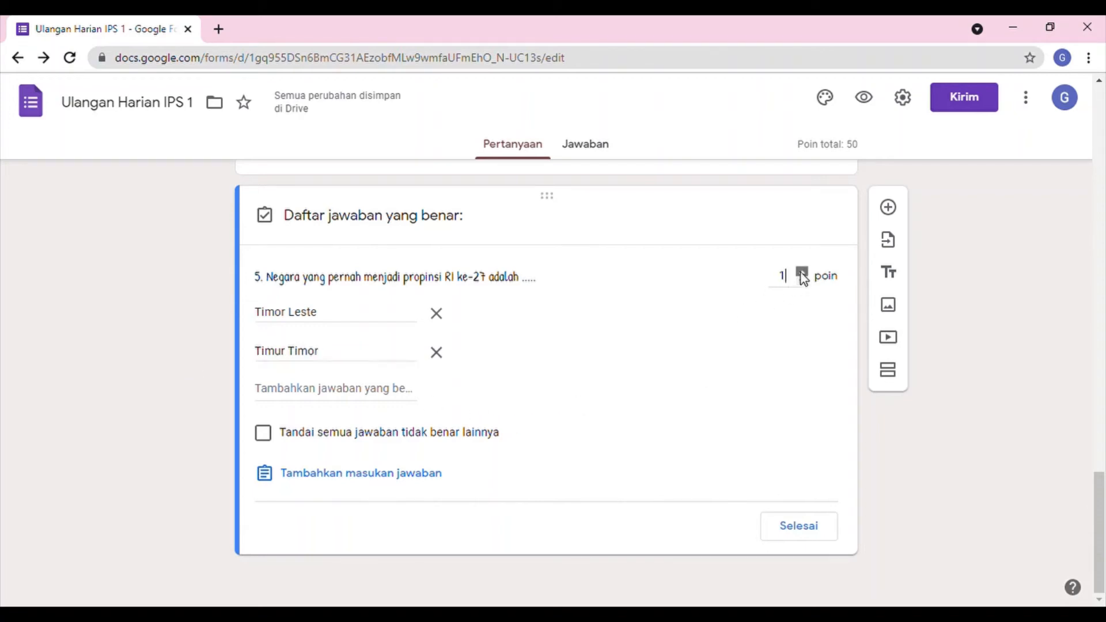
{"action": "key", "text": "BackSpace"}
{"action": "type", "text": "5"}
{"action": "double_click", "coordinate": [801, 273]}
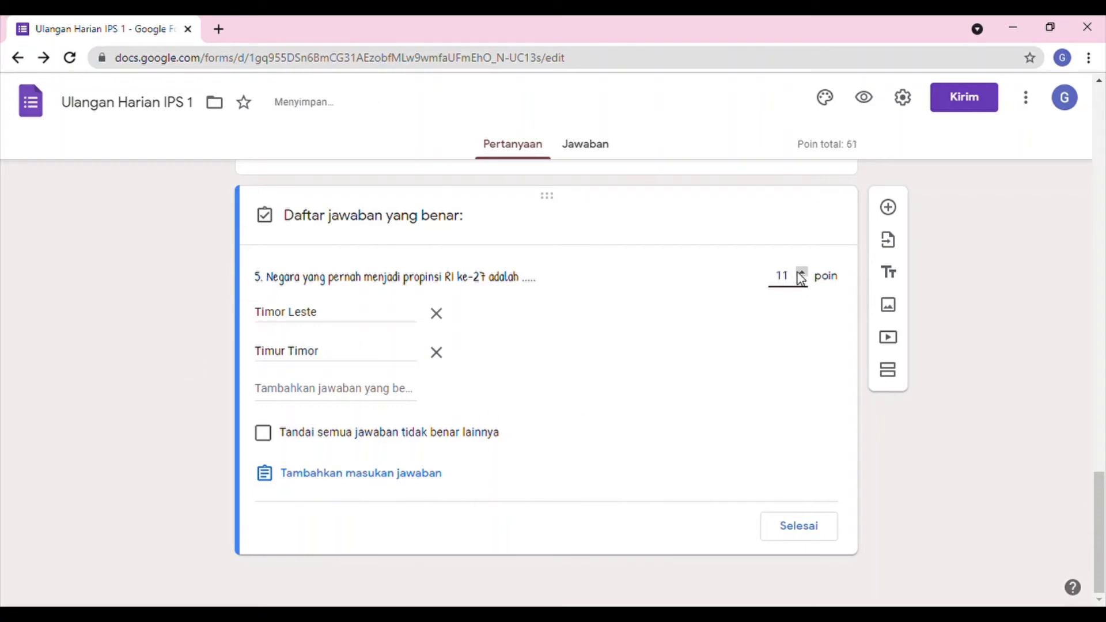
{"action": "left_click_drag", "start_coordinate": [790, 278], "coordinate": [755, 277]}
{"action": "type", "text": "20"}
{"action": "left_click", "coordinate": [828, 538]}
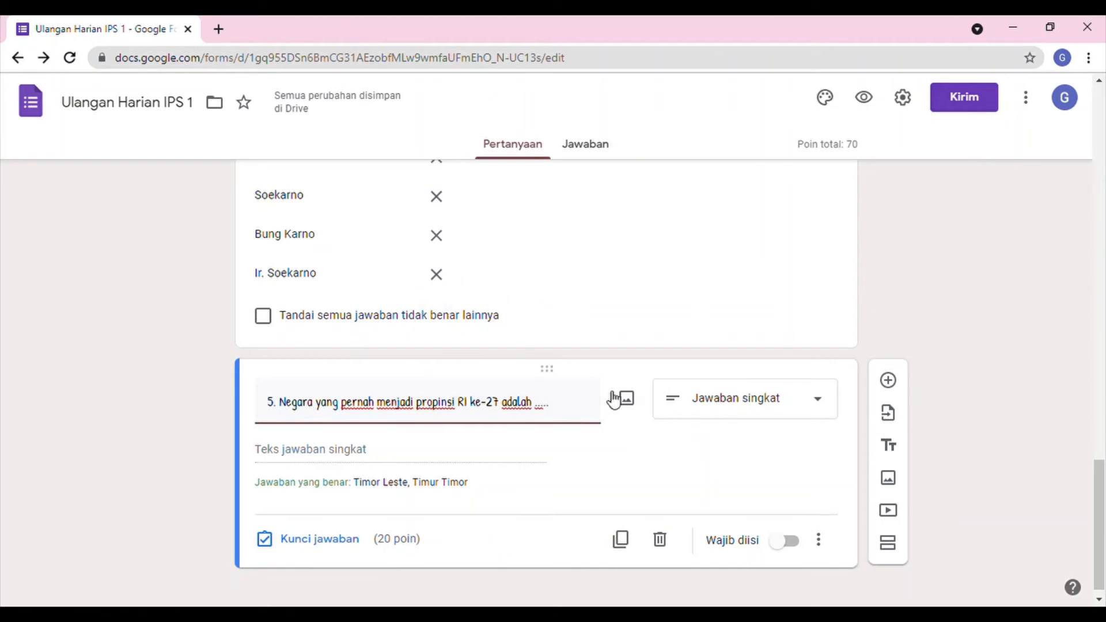
Make questions 5 and 4 required (Wajib diisi), closing question 4's answer key.
{"action": "left_click", "coordinate": [785, 540]}
{"action": "left_click", "coordinate": [692, 292]}
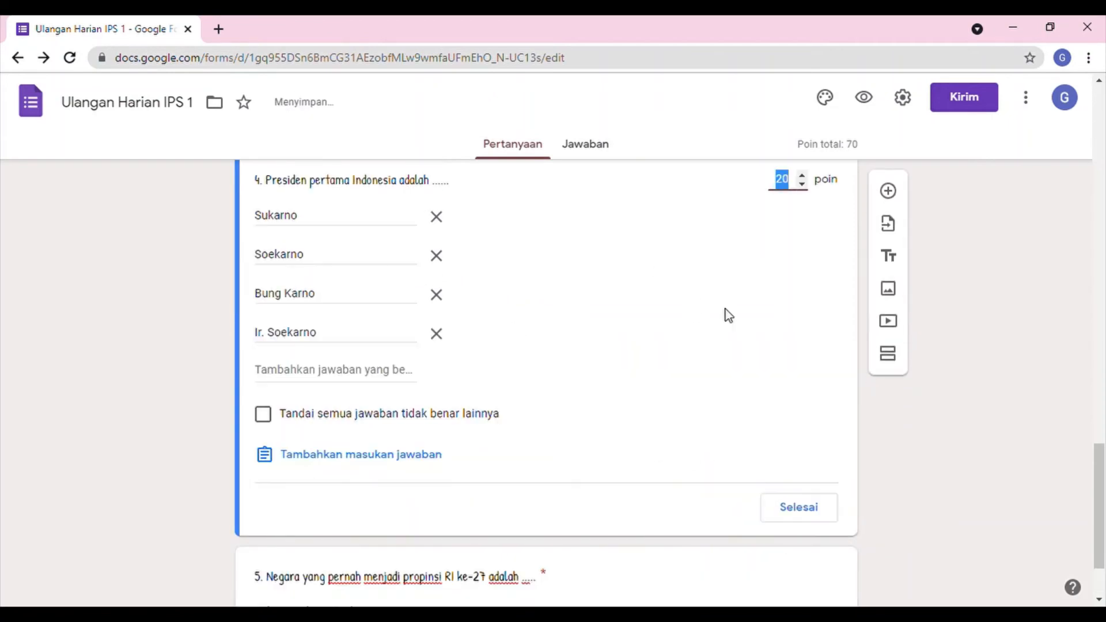
{"action": "left_click", "coordinate": [794, 500]}
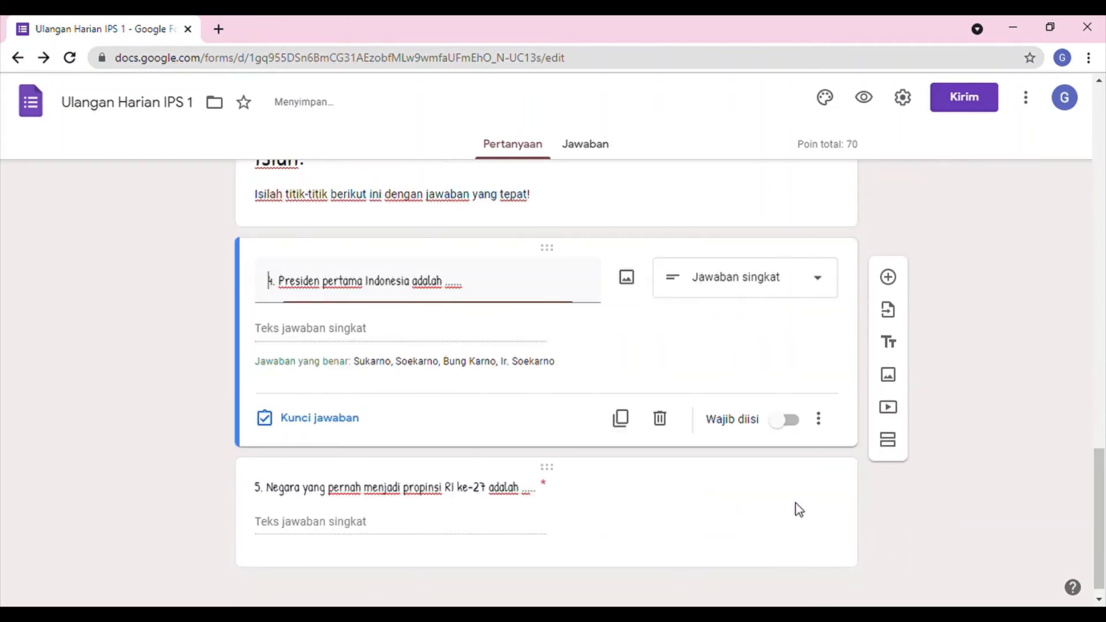
{"action": "left_click", "coordinate": [789, 424]}
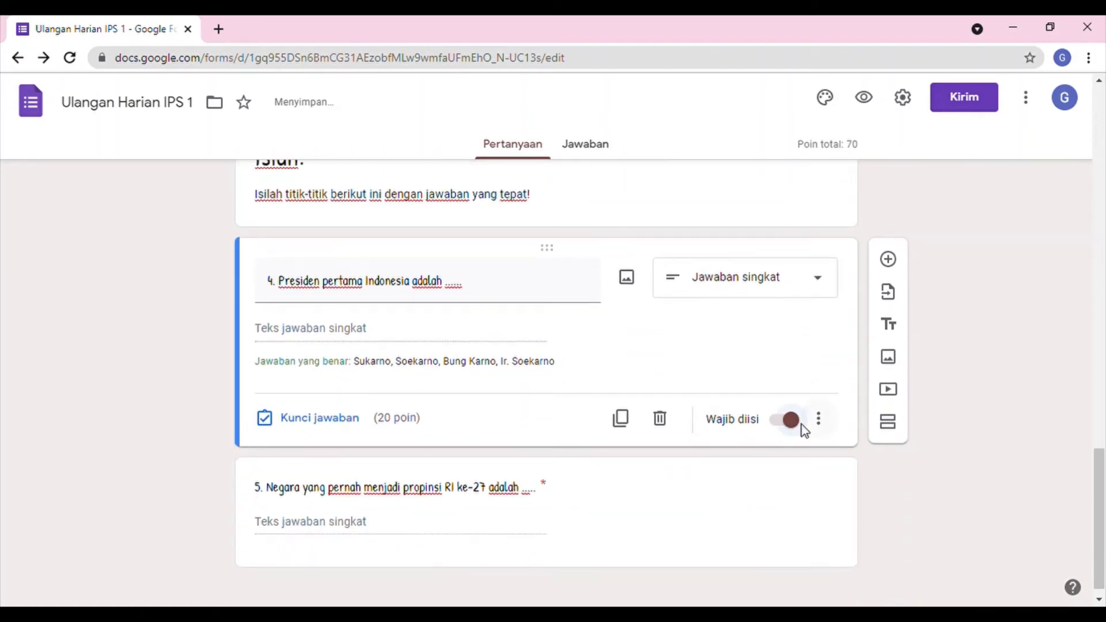
{"action": "left_click", "coordinate": [811, 493]}
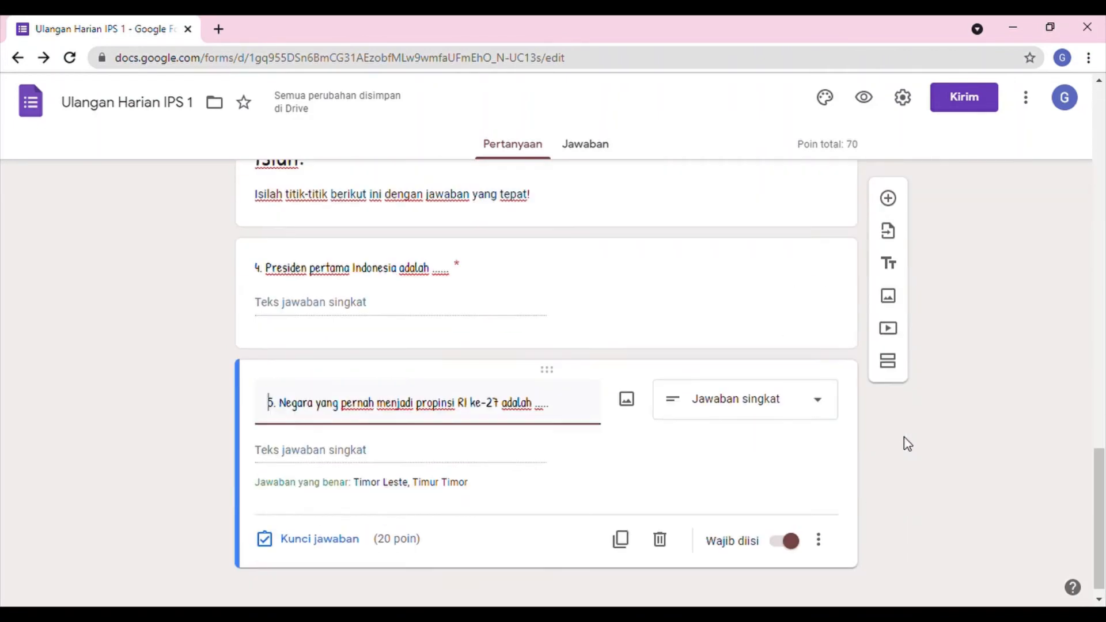
Add a new section after question 5 and title it "Menjodohkan!".
{"action": "left_click", "coordinate": [902, 527]}
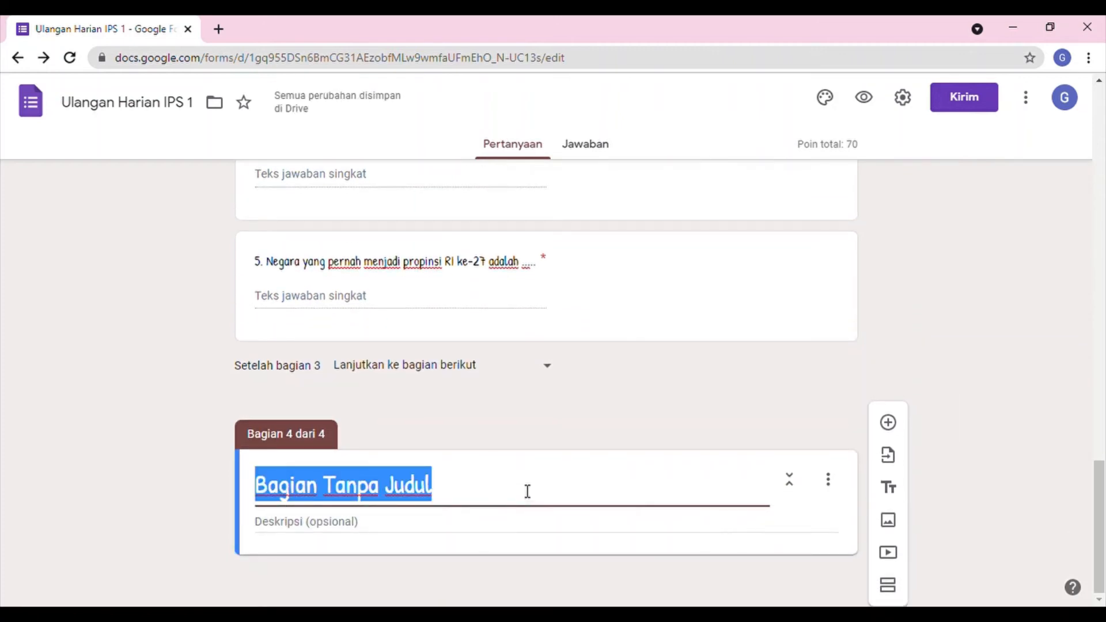
{"action": "type", "text": "Menji"}
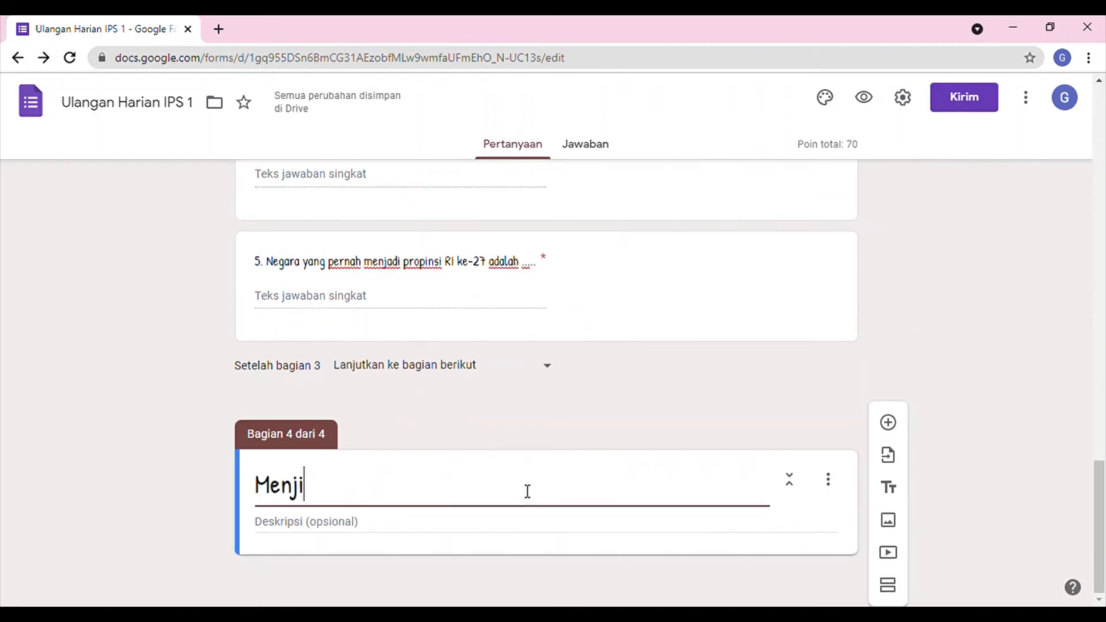
{"action": "key", "text": "BackSpace"}
{"action": "type", "text": "odohkan"}
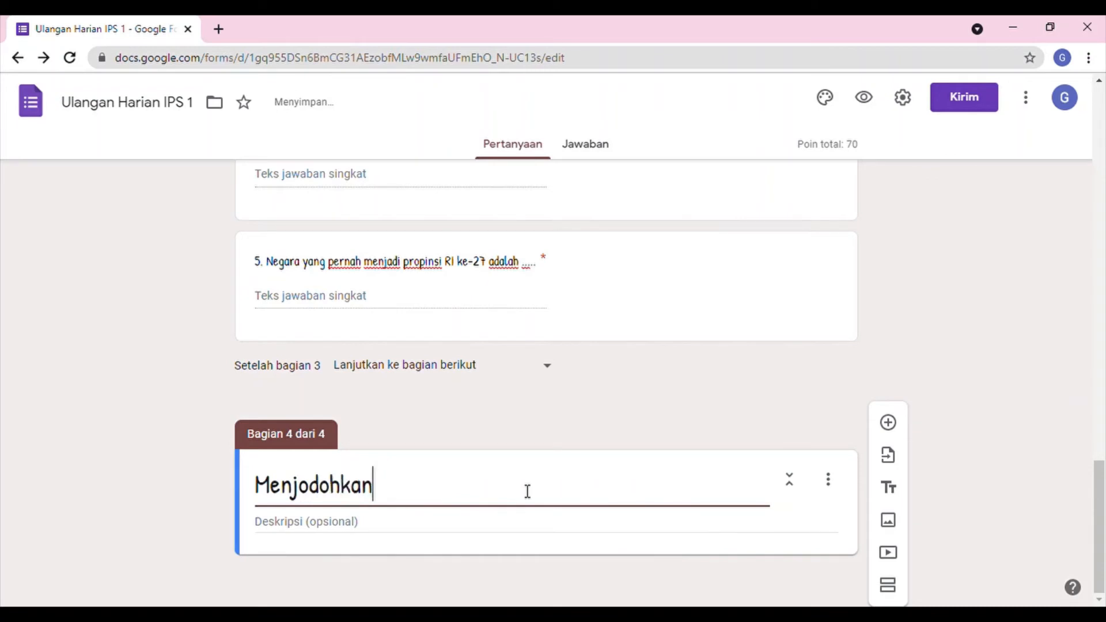
{"action": "type", "text": "!"}
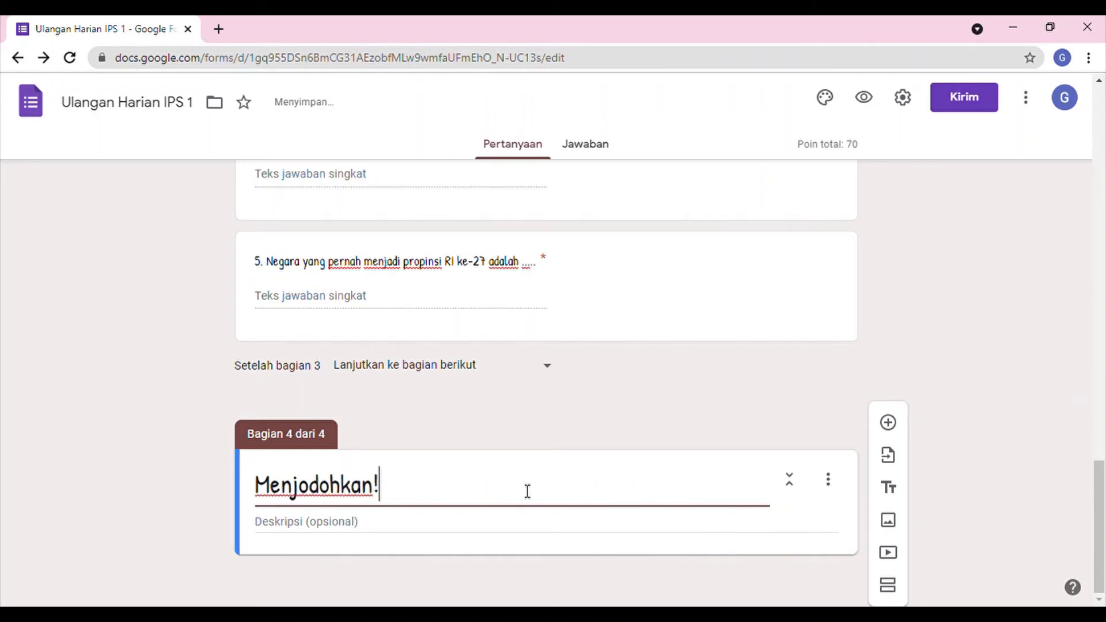
Give the Menjodohkan section the description "Jodohkan pernyataan-pernyataan di bawah ini dengan tepat!".
{"action": "left_click", "coordinate": [491, 522]}
{"action": "type", "text": "Jodohka"}
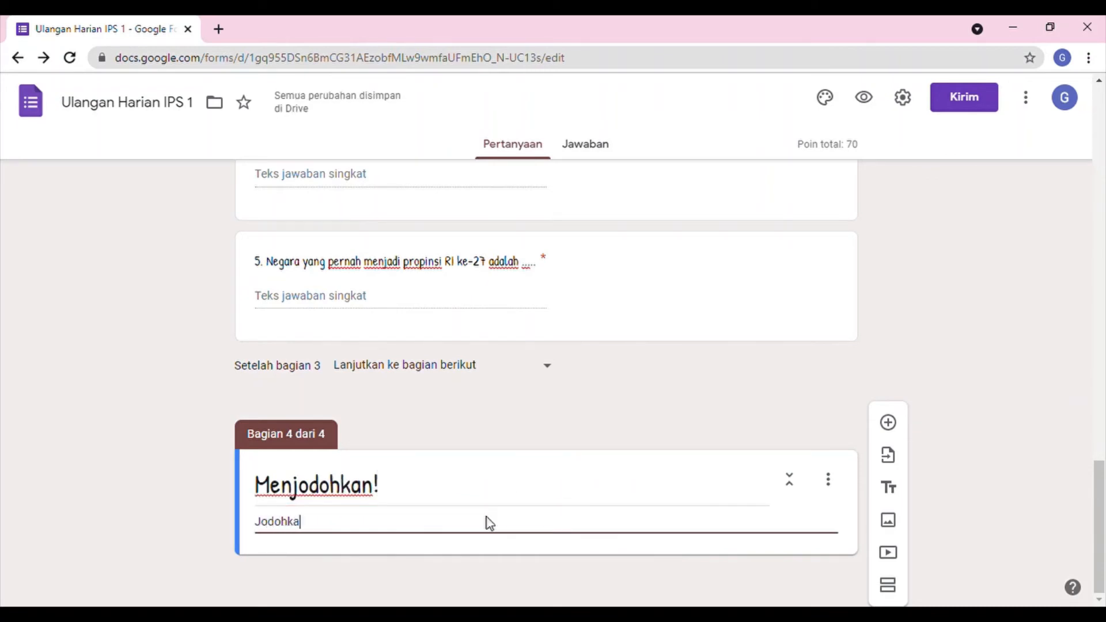
{"action": "type", "text": "n pern"}
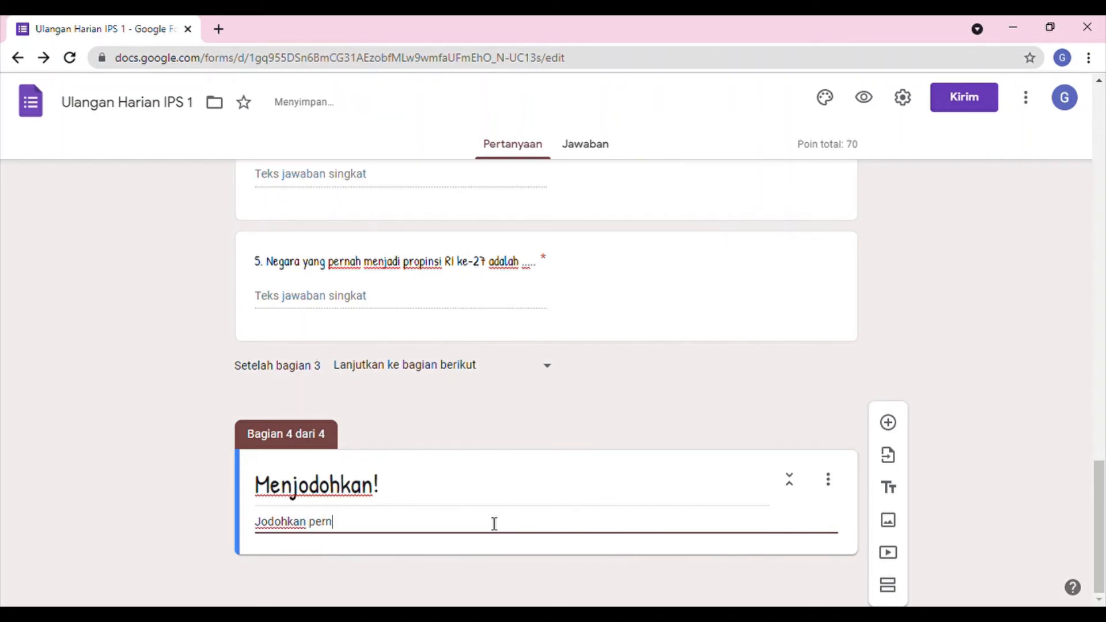
{"action": "type", "text": "yataan-"}
{"action": "type", "text": "b"}
{"action": "type", "text": "pernyat"}
{"action": "type", "text": "a"}
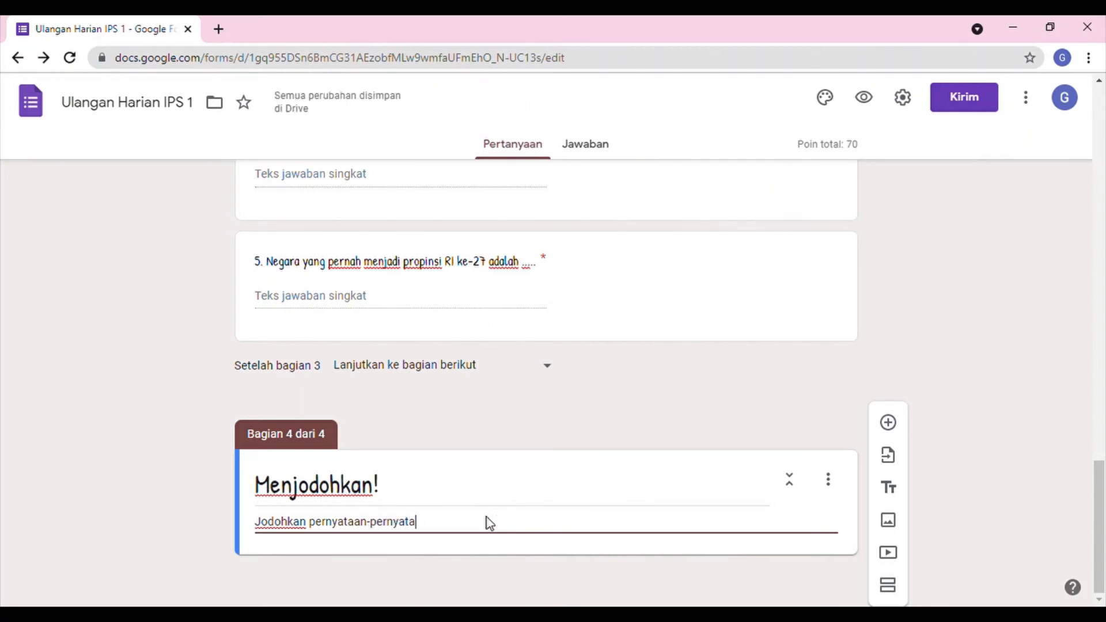
{"action": "type", "text": "an di bawah ini dengan tepat!"}
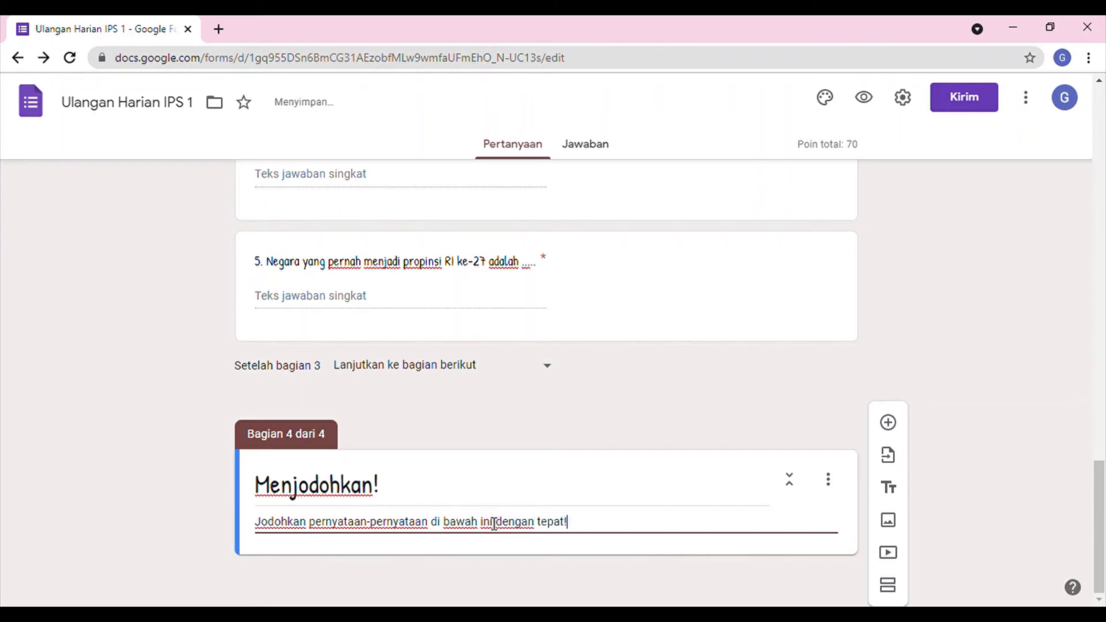
Add a question to the Menjodohkan section, start its title with "6." and set its type to Kisi pilihan ganda.
{"action": "left_click", "coordinate": [890, 426]}
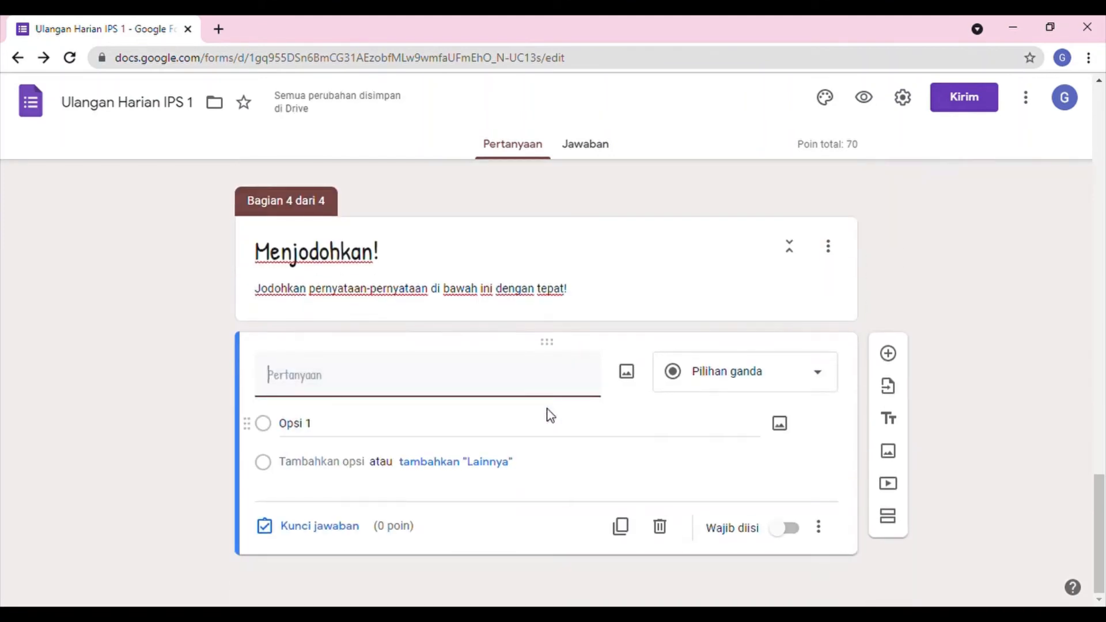
{"action": "type", "text": "6."}
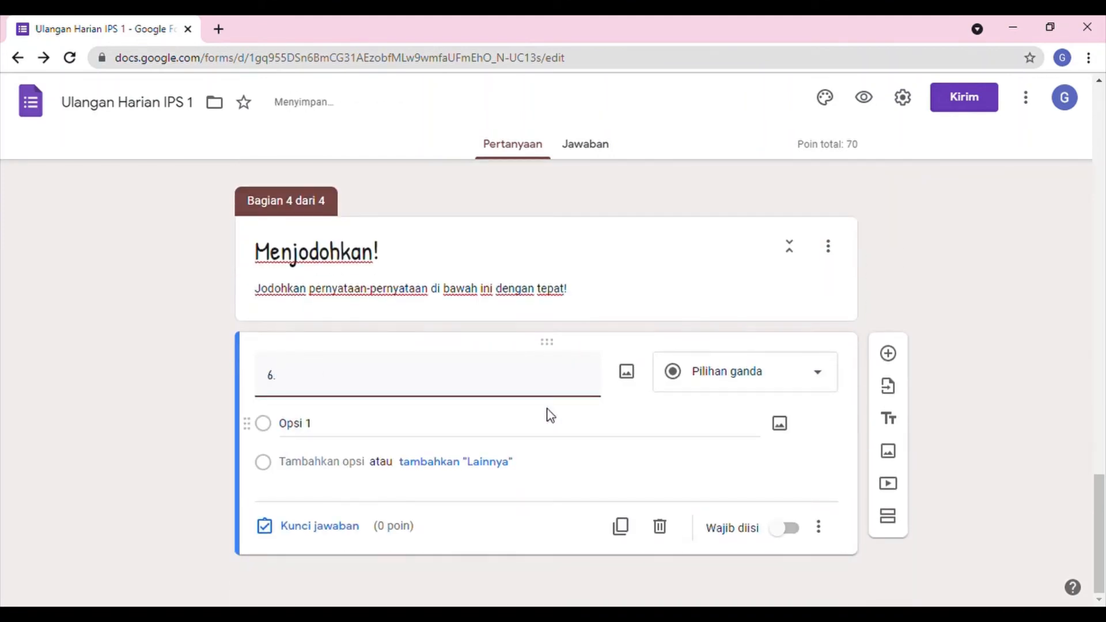
{"action": "left_click", "coordinate": [782, 378]}
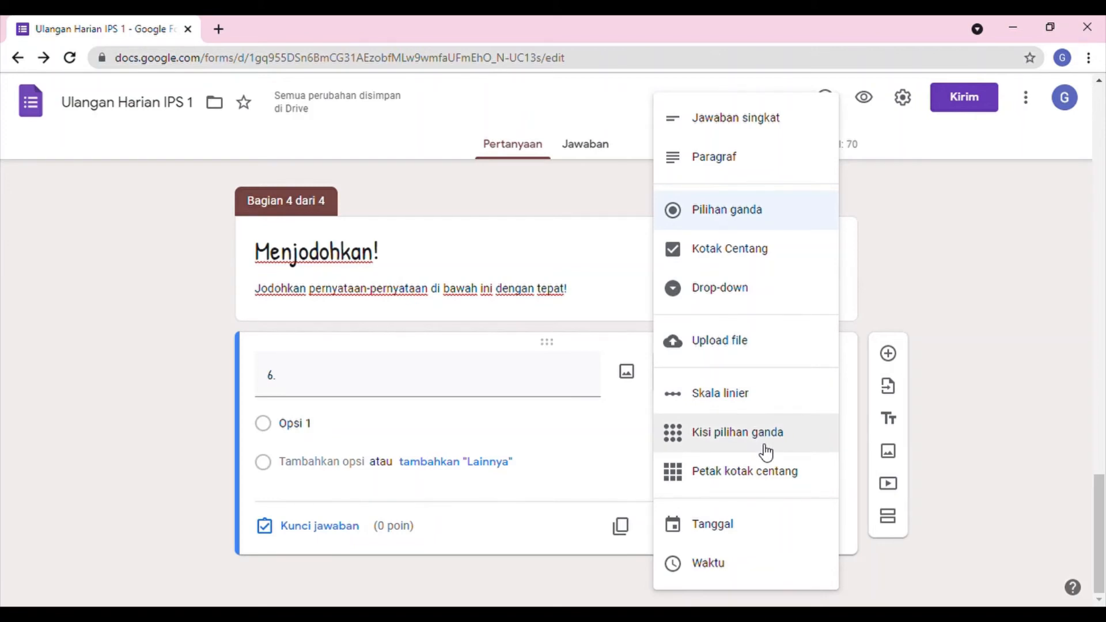
{"action": "scroll", "coordinate": [766, 452], "scroll_direction": "up", "scroll_amount": 2}
{"action": "scroll", "coordinate": [765, 452], "scroll_direction": "down", "scroll_amount": 2}
{"action": "left_click", "coordinate": [766, 452]}
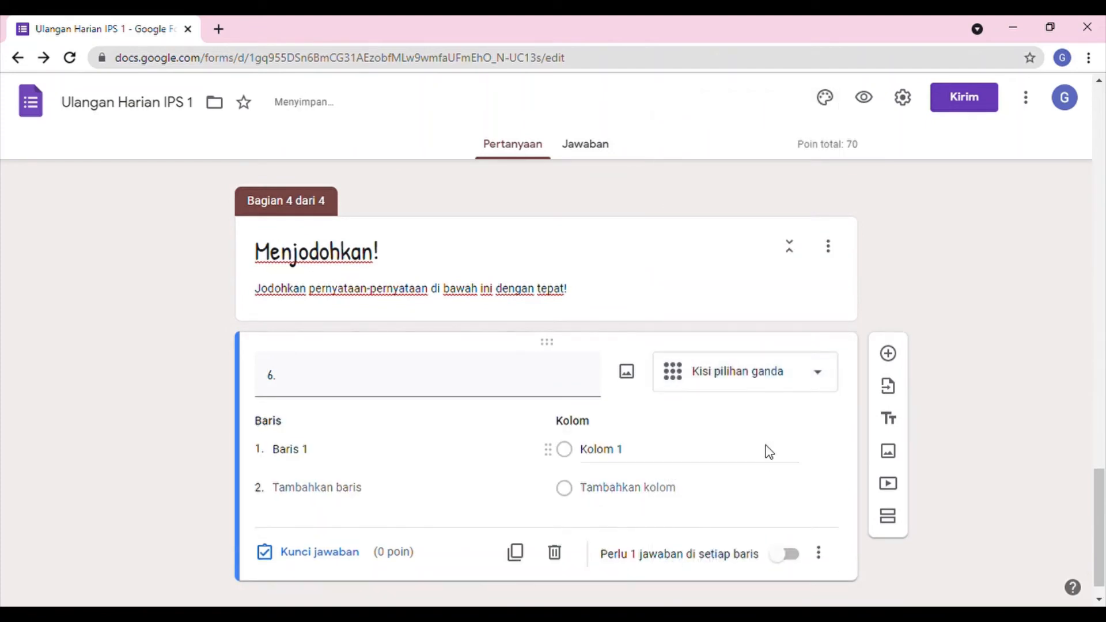
Complete question 6's title as "6. Jodohkan nama ibukota dengan nama negaranya!".
{"action": "left_click", "coordinate": [389, 460]}
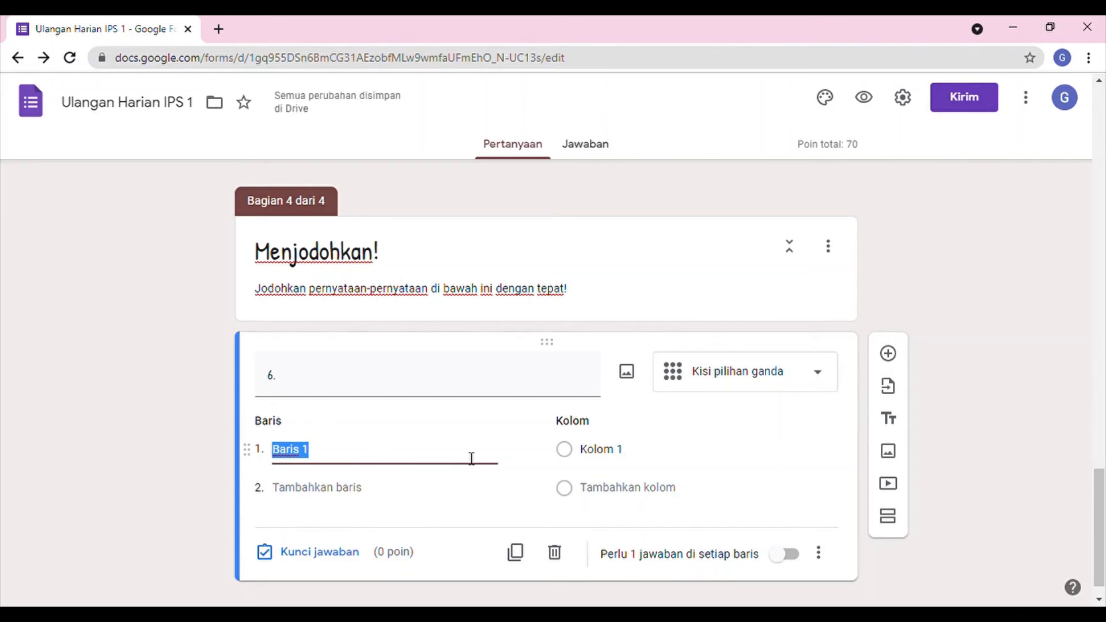
{"action": "left_click", "coordinate": [442, 388]}
{"action": "left_click", "coordinate": [454, 390]}
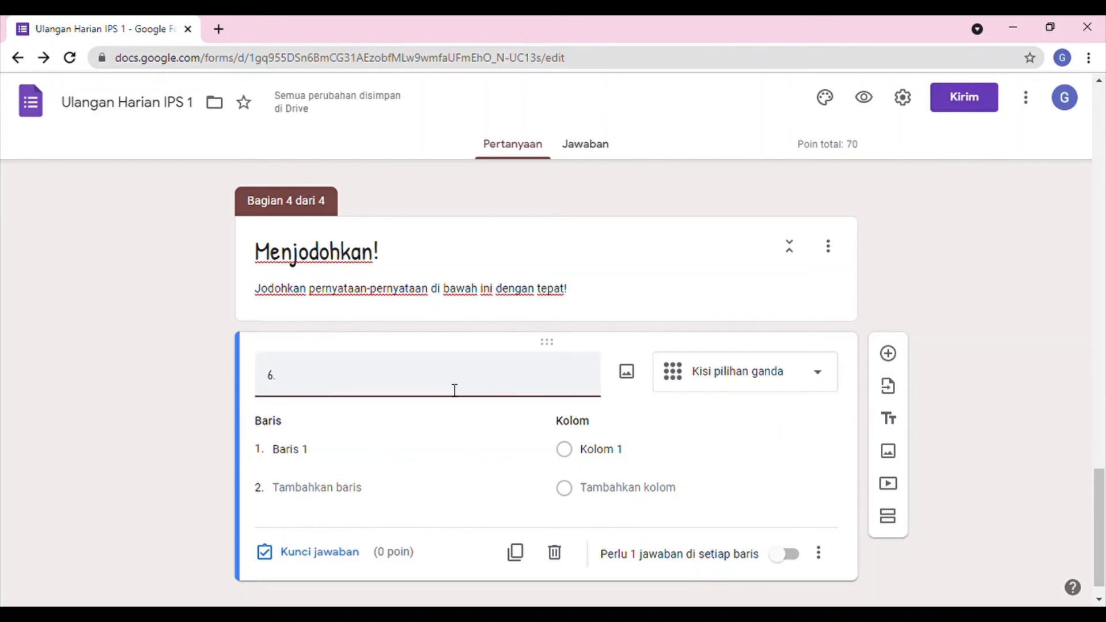
{"action": "type", "text": "Jodohkan nama"}
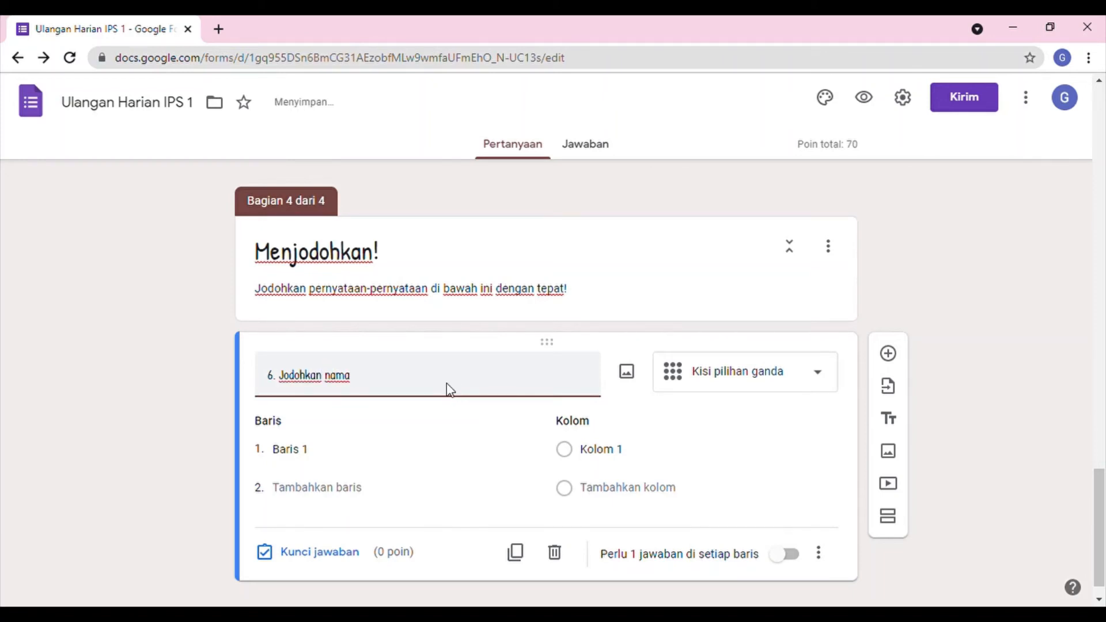
{"action": "type", "text": " ibukota dengan "}
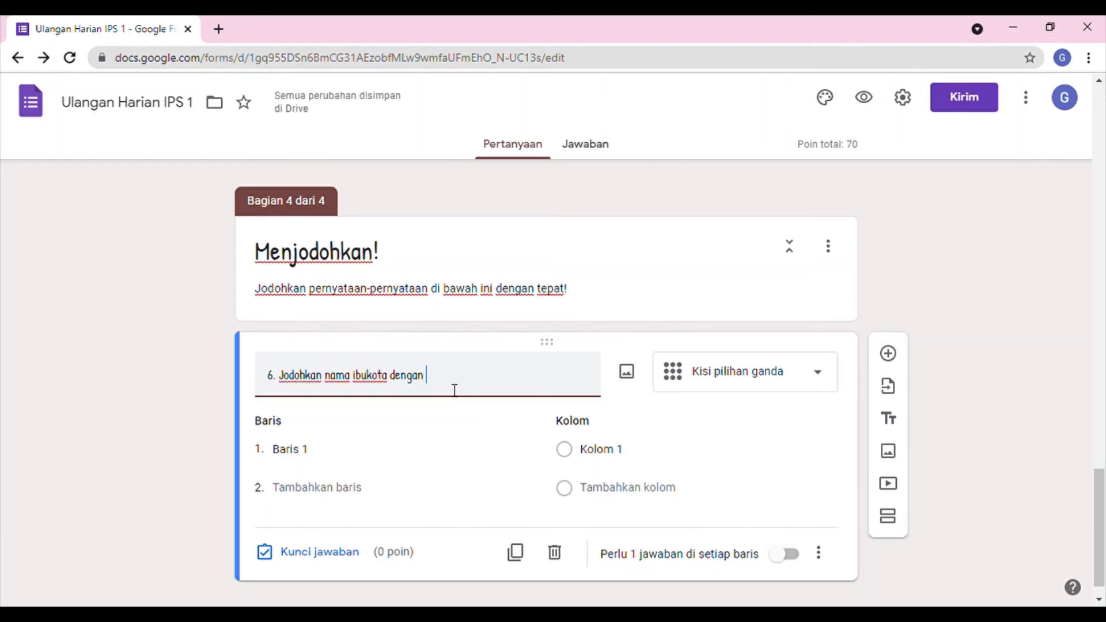
{"action": "type", "text": "nama nega"}
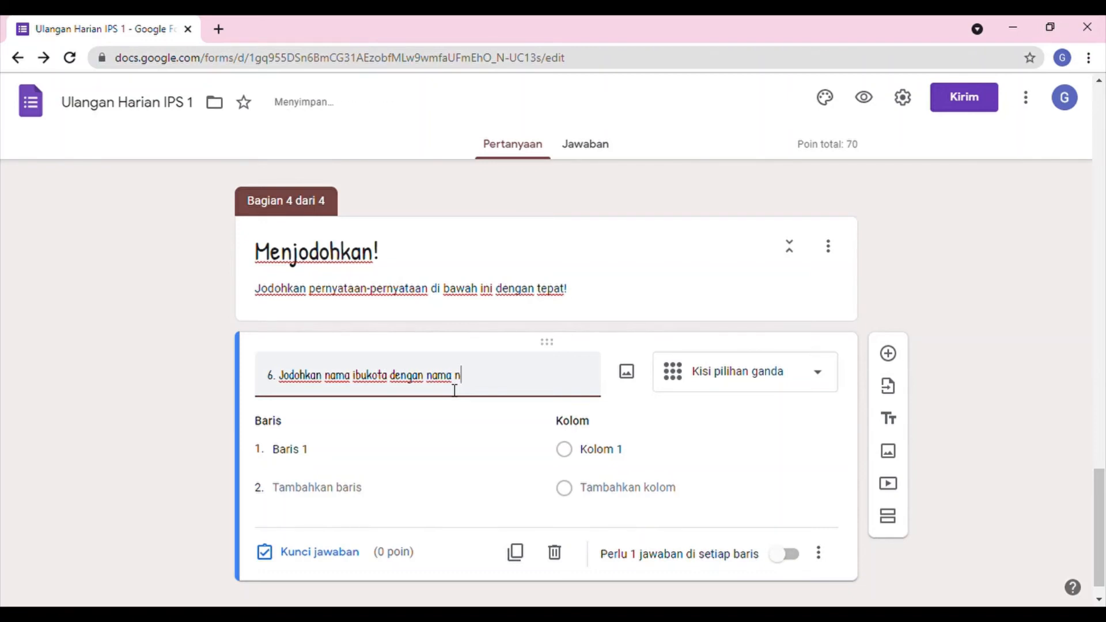
{"action": "key", "text": "BackSpace"}
{"action": "key", "text": "BackSpace"}
{"action": "type", "text": "egaranya"}
Fill question 6's first two rows with Beograd and Beijing, and its first two columns with Serbia and Tiongkok.
{"action": "left_click", "coordinate": [354, 450]}
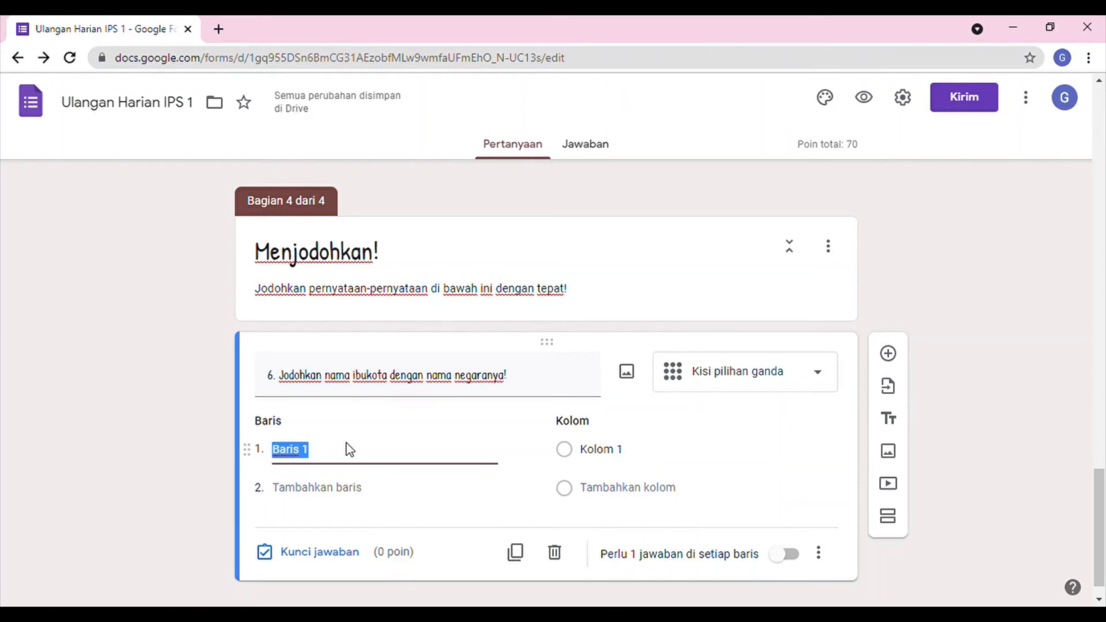
{"action": "type", "text": "Beograd"}
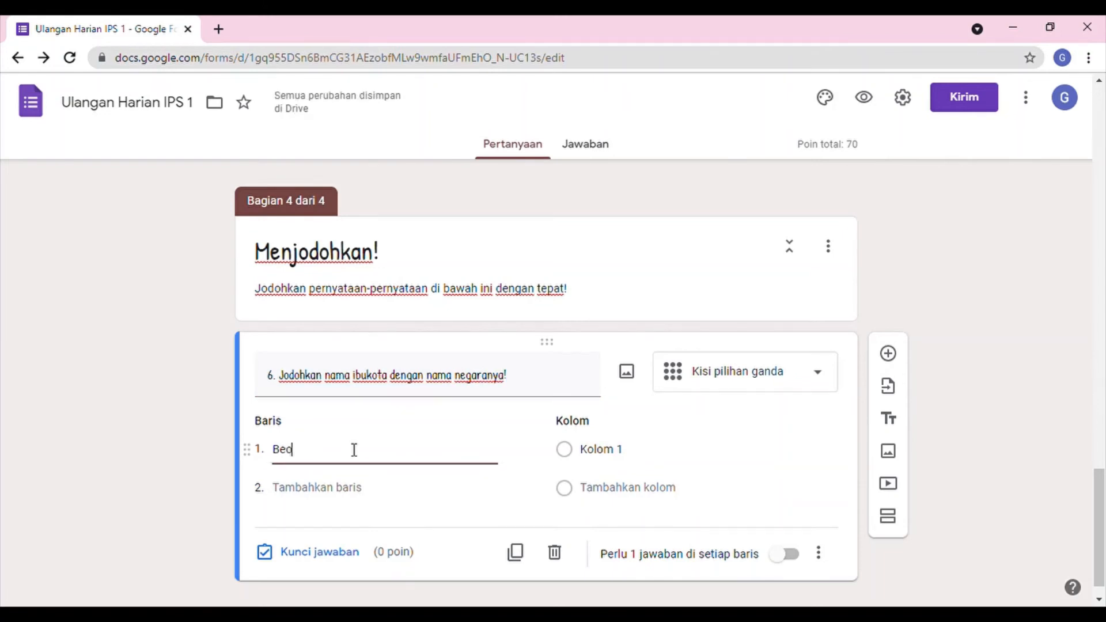
{"action": "left_click", "coordinate": [644, 454]}
{"action": "type", "text": "Serbia"}
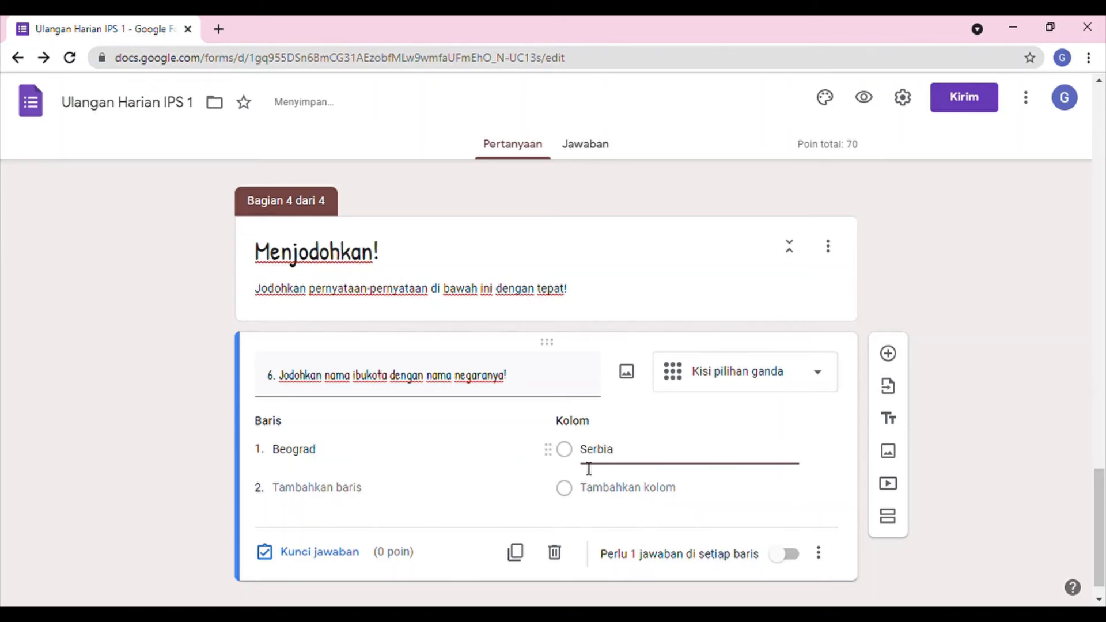
{"action": "left_click", "coordinate": [361, 489]}
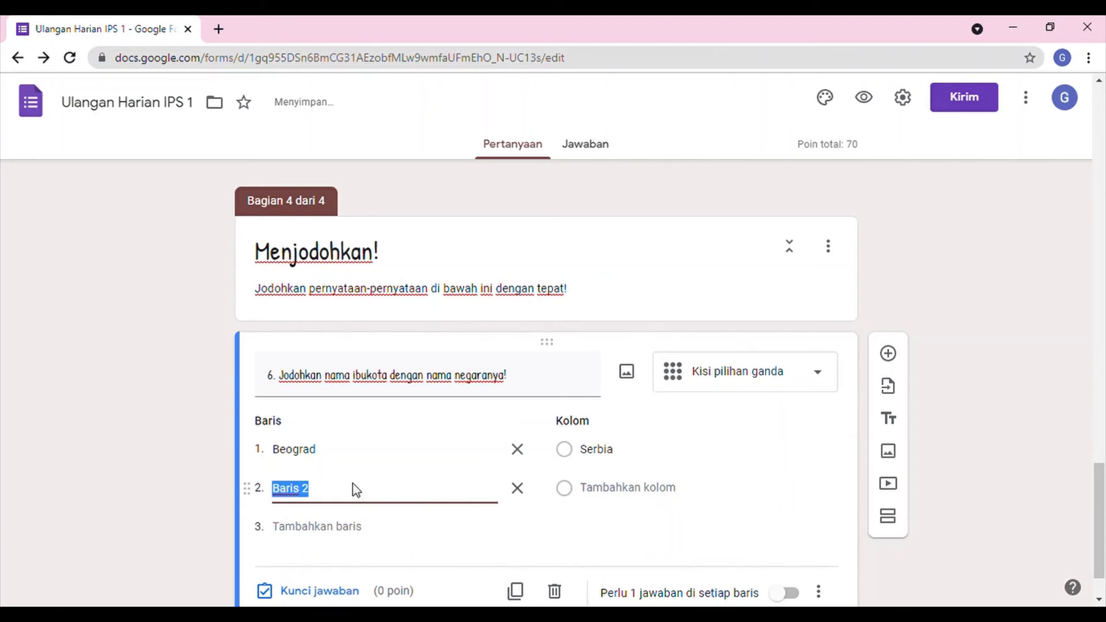
{"action": "type", "text": "Beijing"}
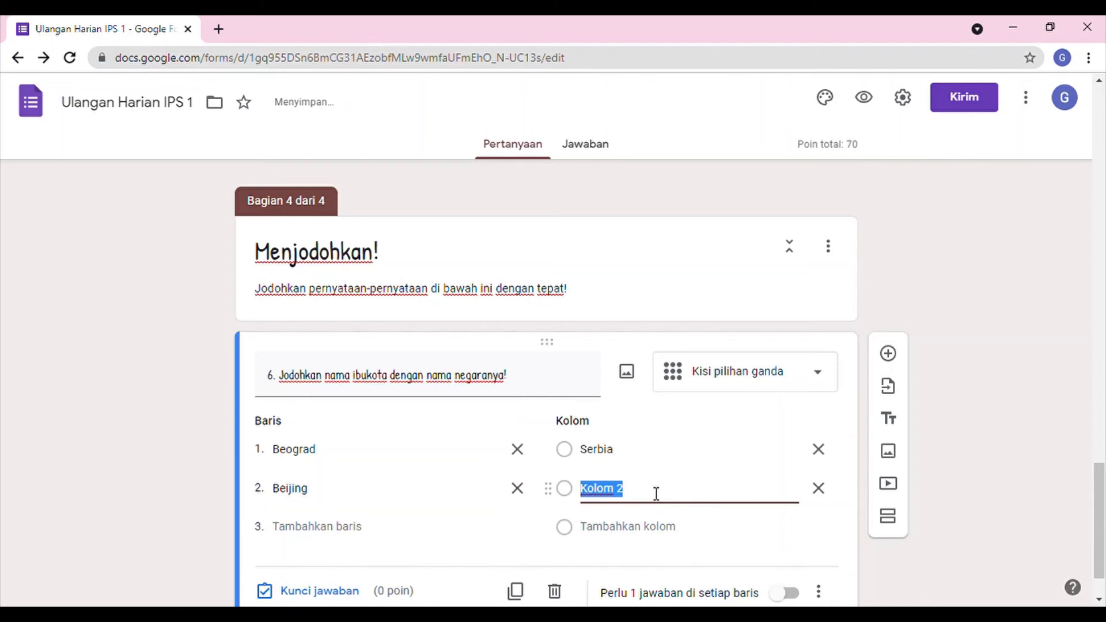
{"action": "type", "text": "Tiongkok"}
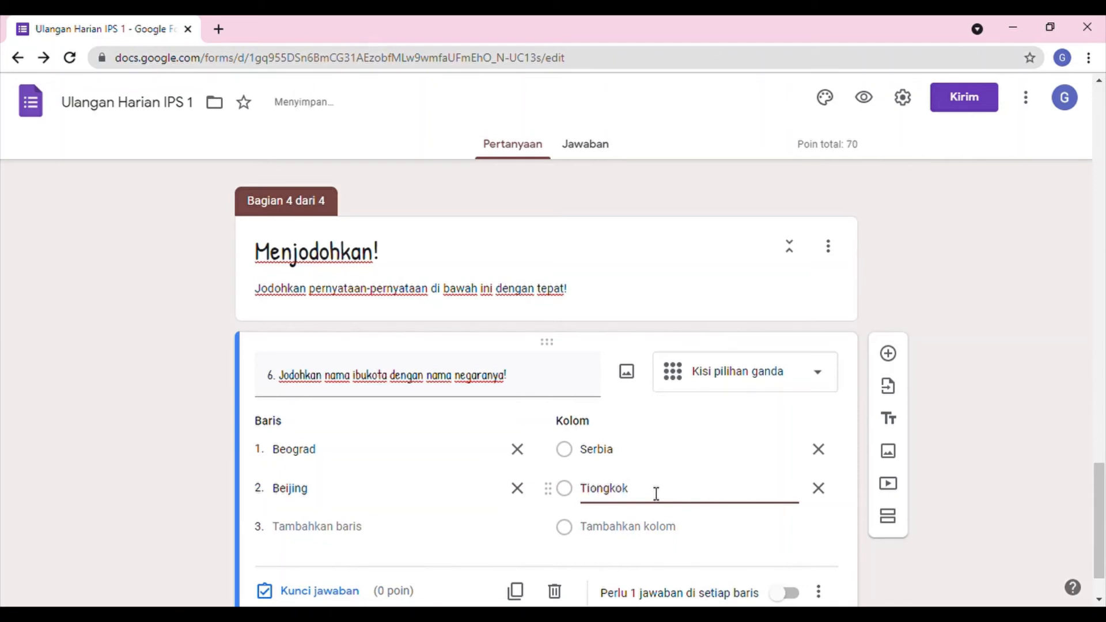
Add rows London and Berlin and columns Inggris and Jerman to question 6's grid.
{"action": "left_click", "coordinate": [381, 526]}
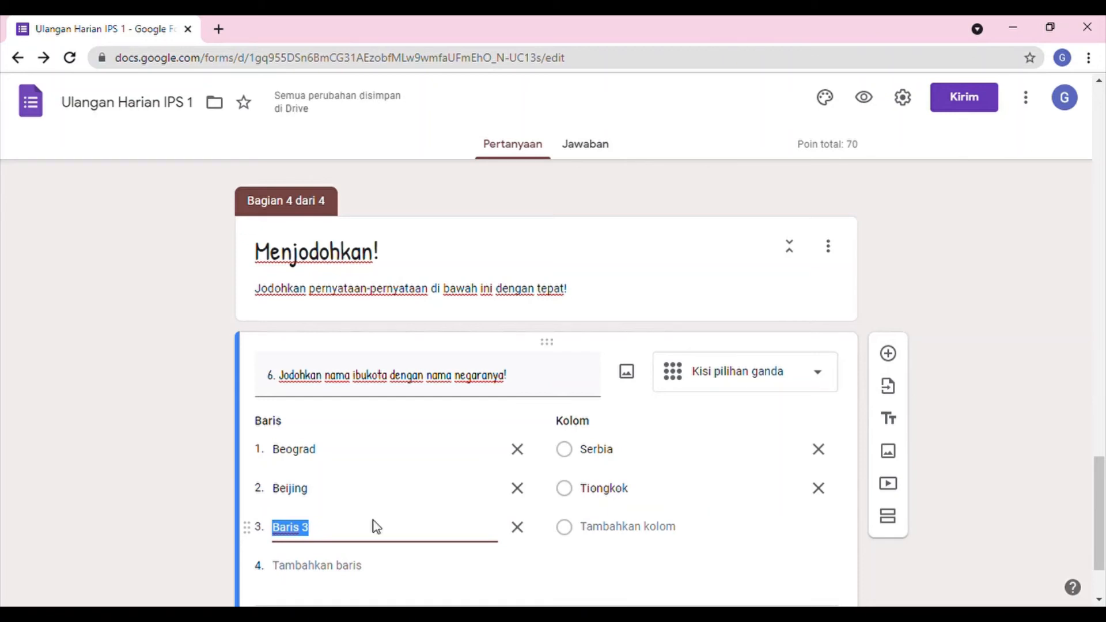
{"action": "type", "text": "London"}
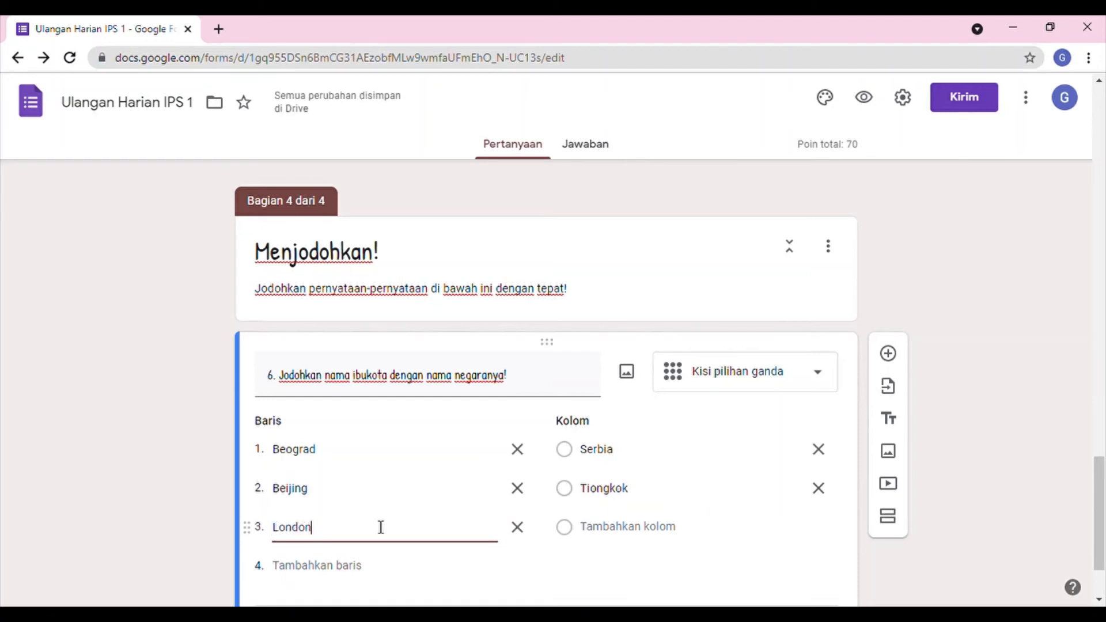
{"action": "left_click", "coordinate": [620, 527]}
{"action": "type", "text": "I"}
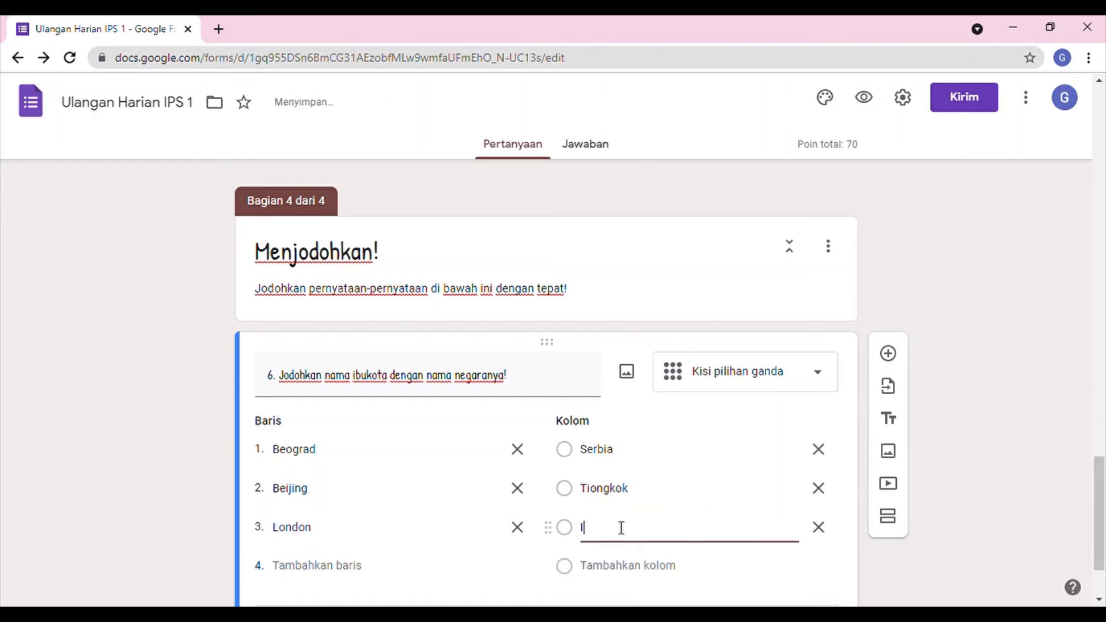
{"action": "type", "text": "nggris"}
{"action": "left_click", "coordinate": [353, 570]}
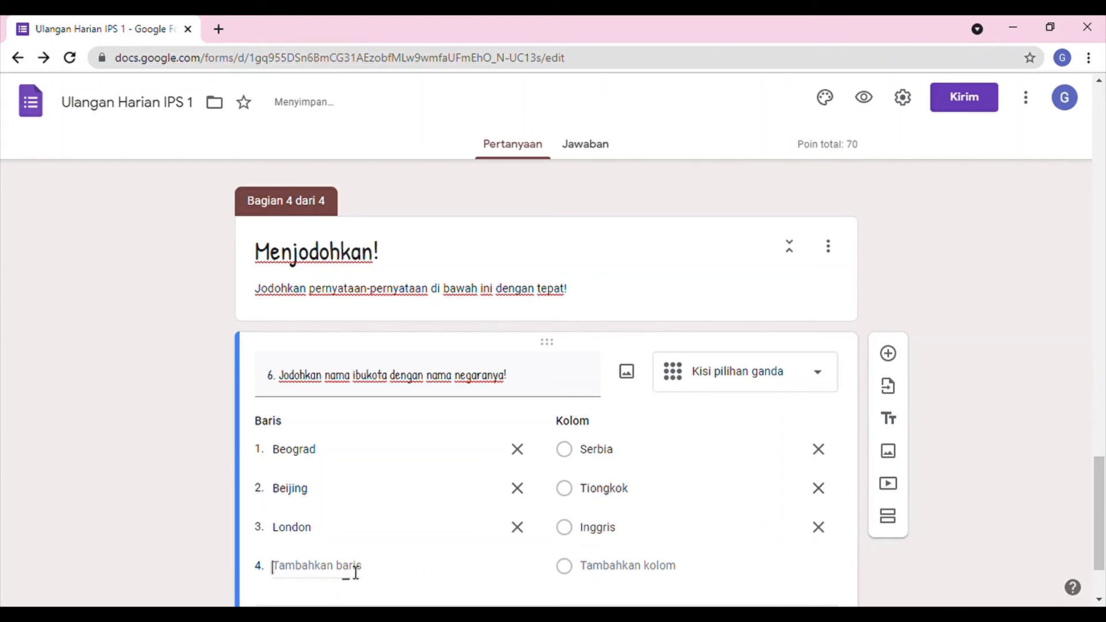
{"action": "type", "text": "Berlin"}
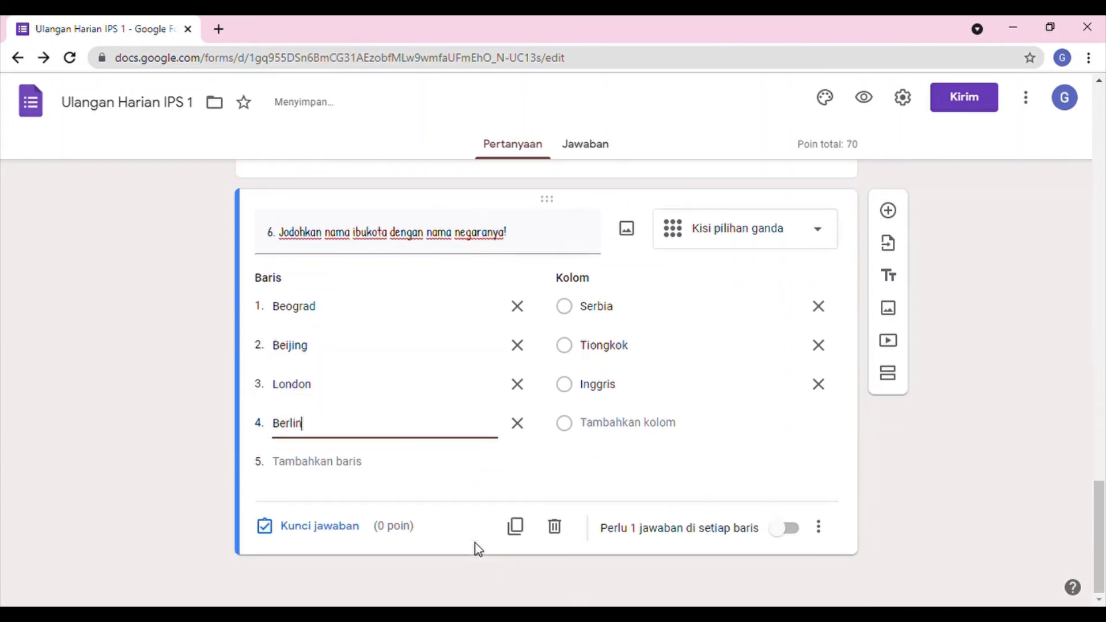
{"action": "left_click", "coordinate": [694, 429]}
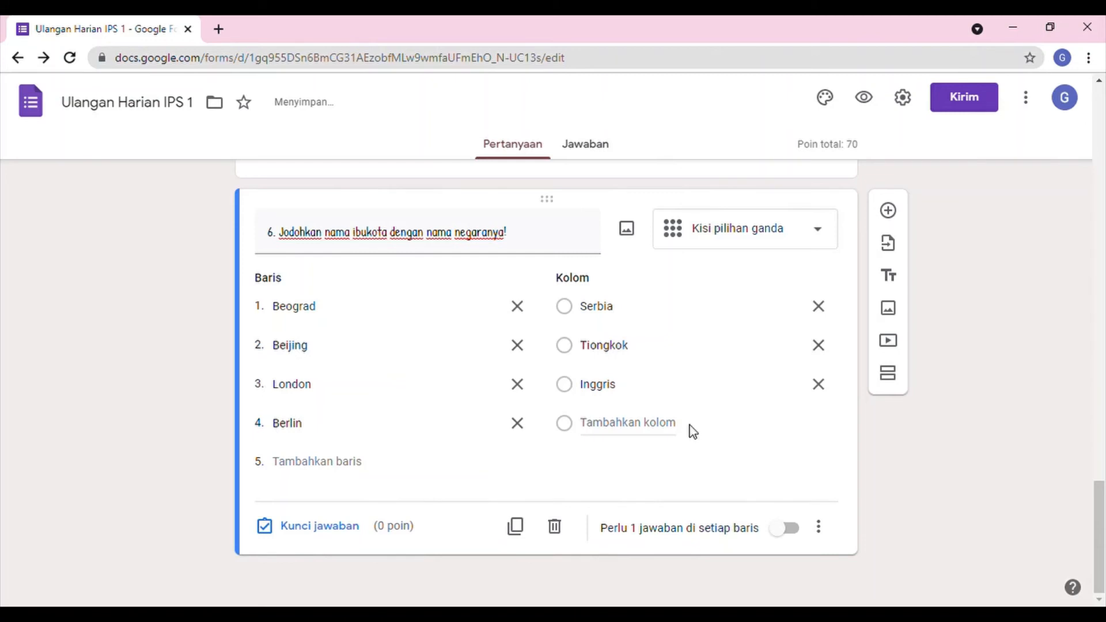
{"action": "left_click", "coordinate": [652, 425]}
{"action": "type", "text": "Jerman"}
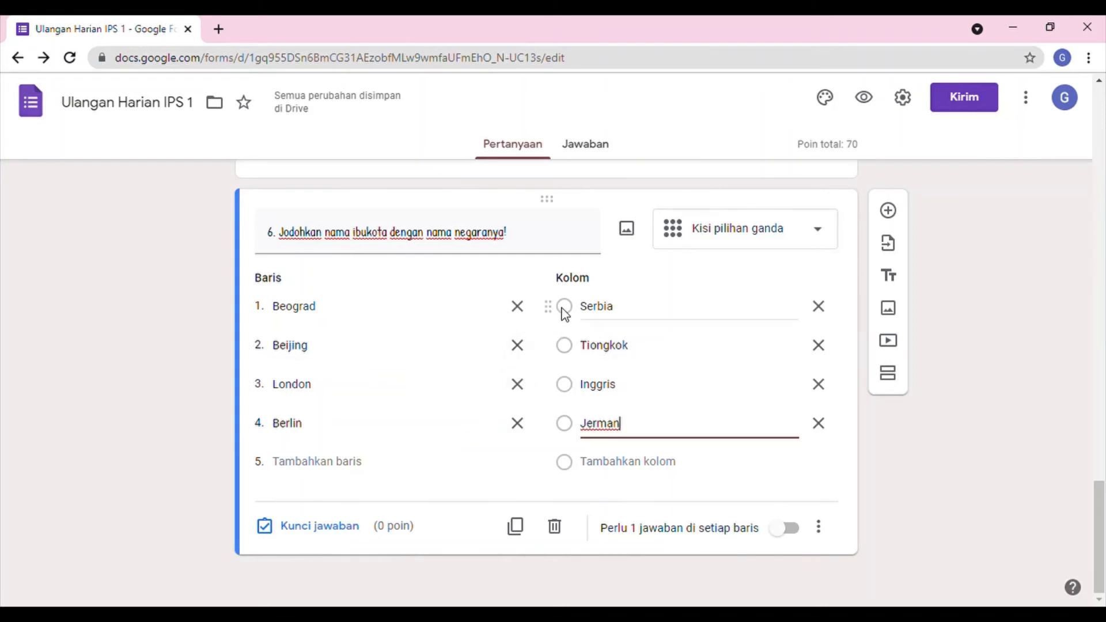
Add a fifth row Jepang and a fifth column Tokyo to question 6's grid.
{"action": "left_click", "coordinate": [320, 462]}
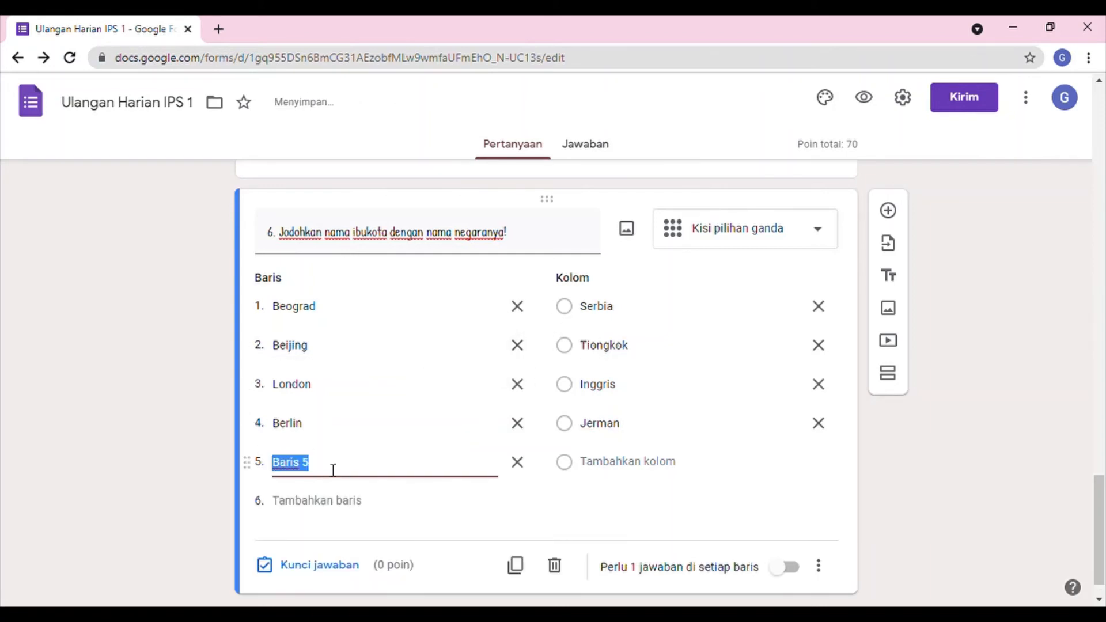
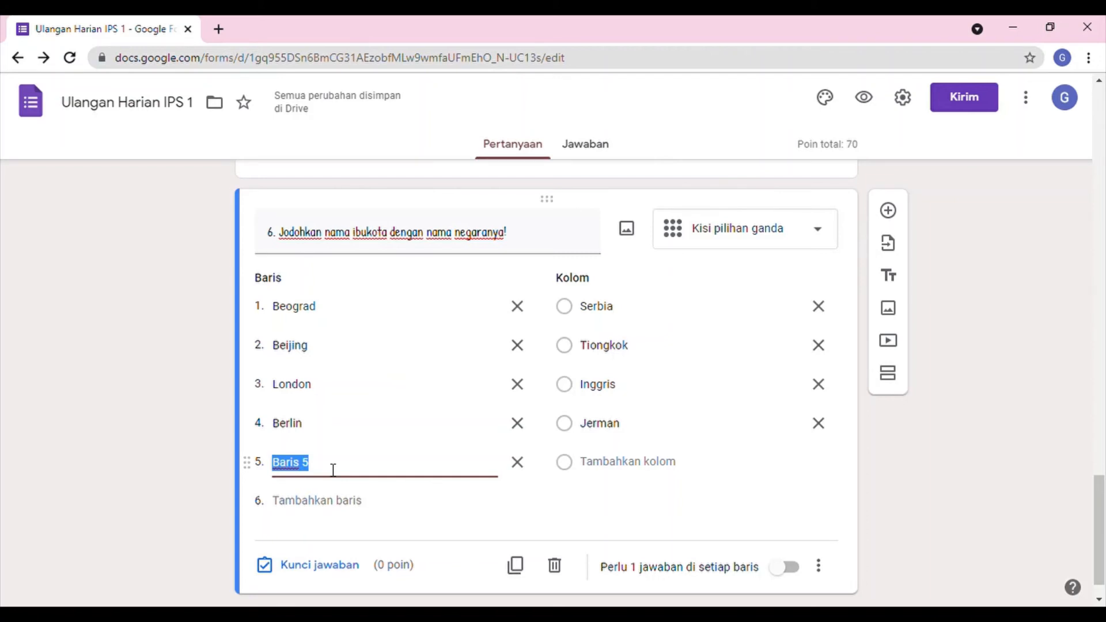
{"action": "type", "text": "Arme"}
{"action": "type", "text": "Bel"}
{"action": "type", "text": "Jepang"}
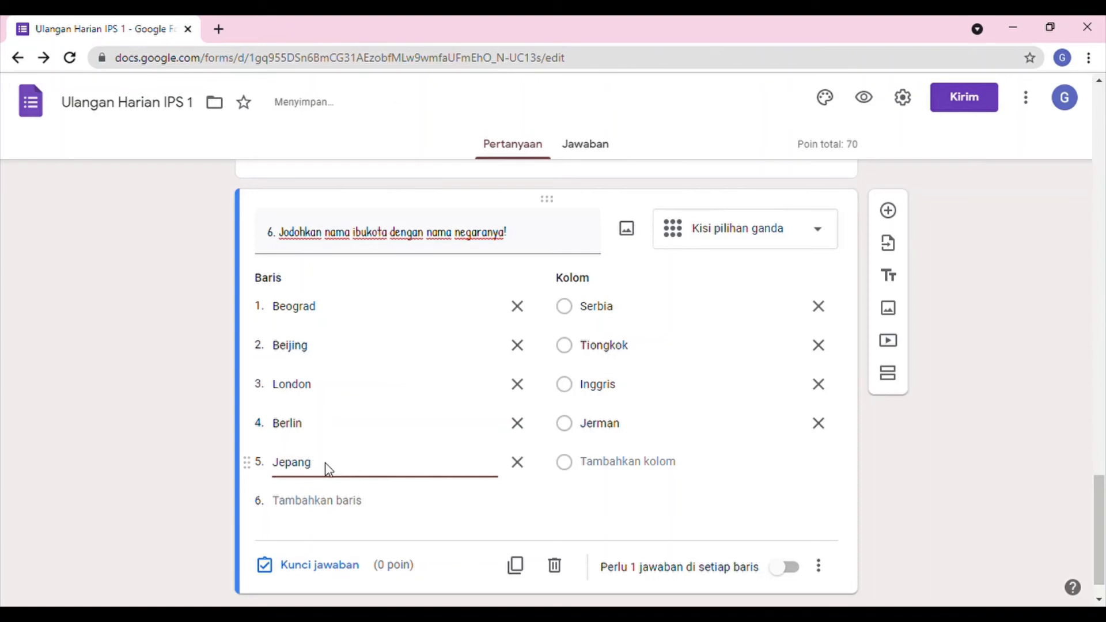
{"action": "left_click", "coordinate": [607, 466]}
{"action": "type", "text": "Tokyo"}
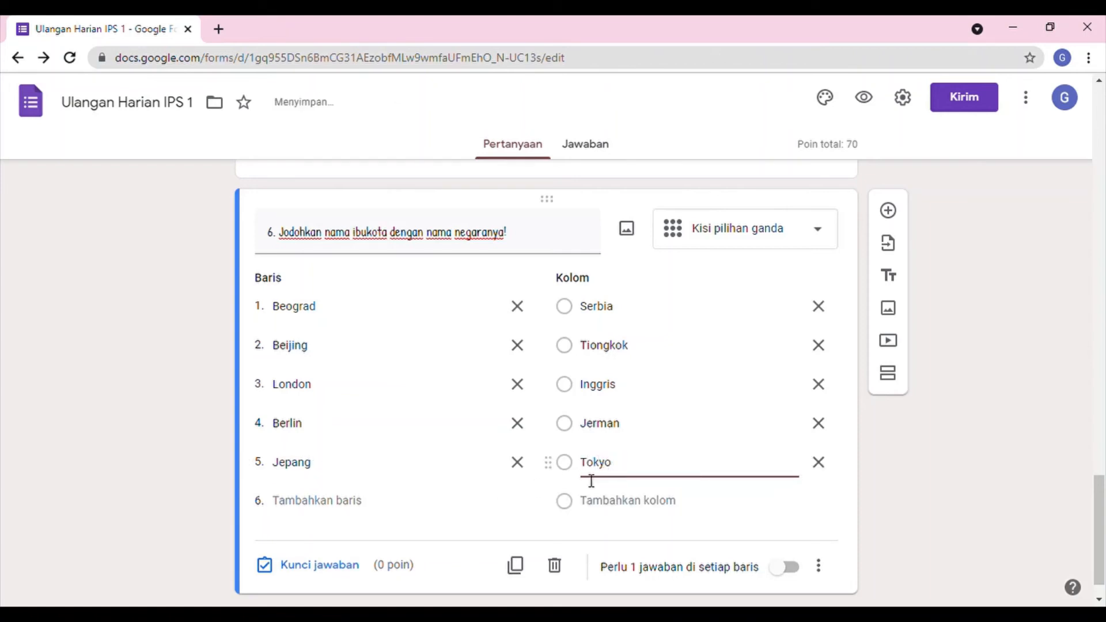
Require one answer in every row of question 6 (Perlu 1 jawaban di setiap baris).
{"action": "left_click", "coordinate": [894, 477]}
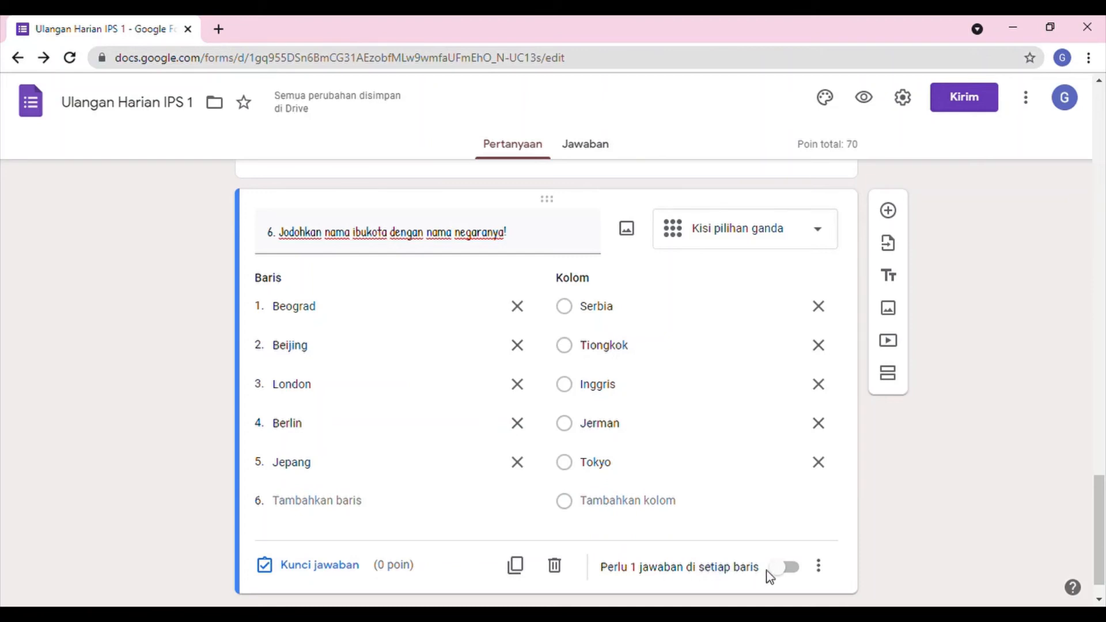
{"action": "left_click", "coordinate": [787, 569]}
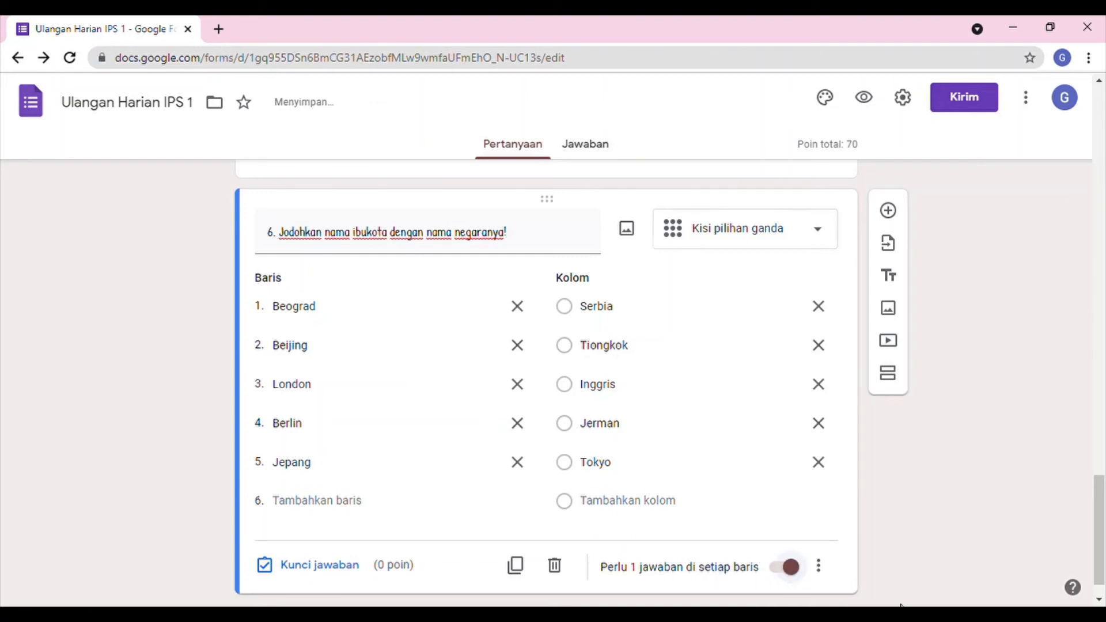
{"action": "left_click", "coordinate": [563, 313]}
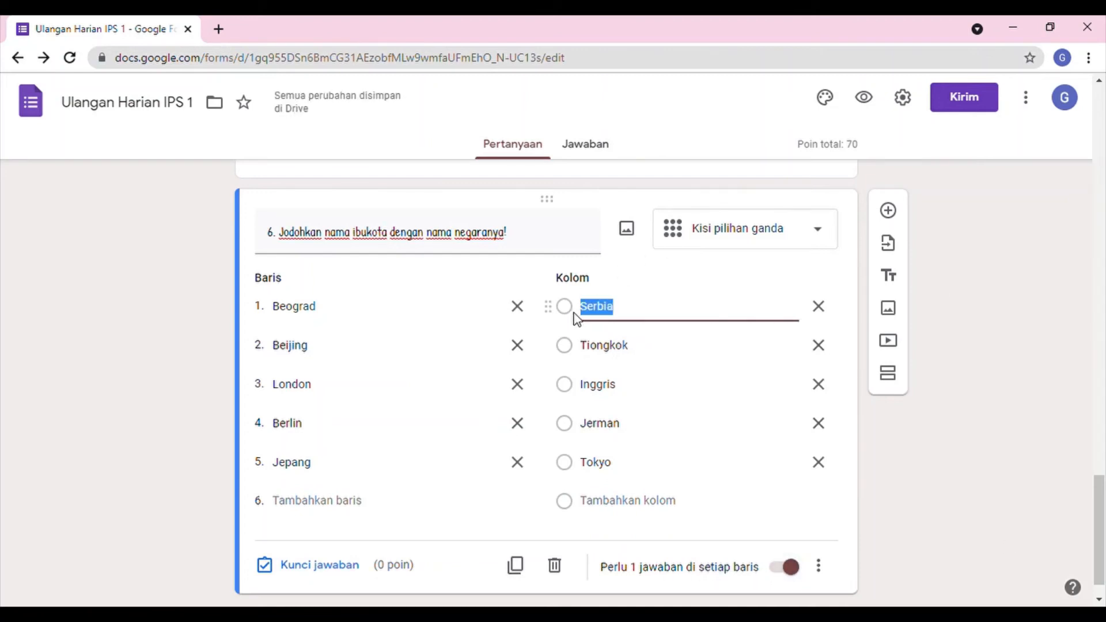
{"action": "left_click", "coordinate": [377, 318]}
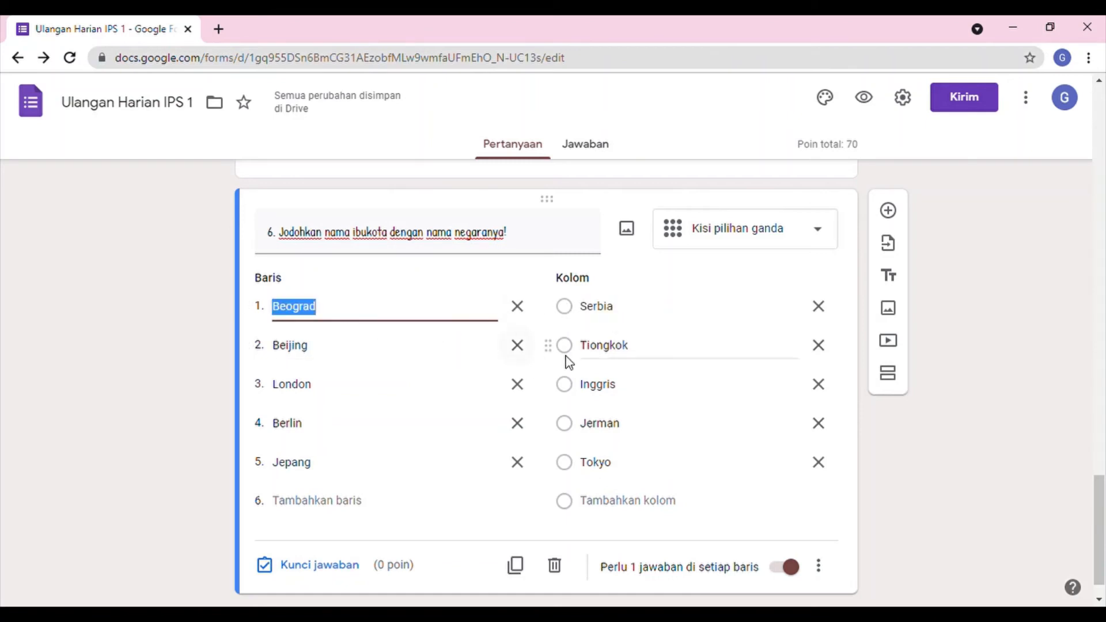
{"action": "left_click", "coordinate": [598, 356]}
{"action": "left_click", "coordinate": [430, 356]}
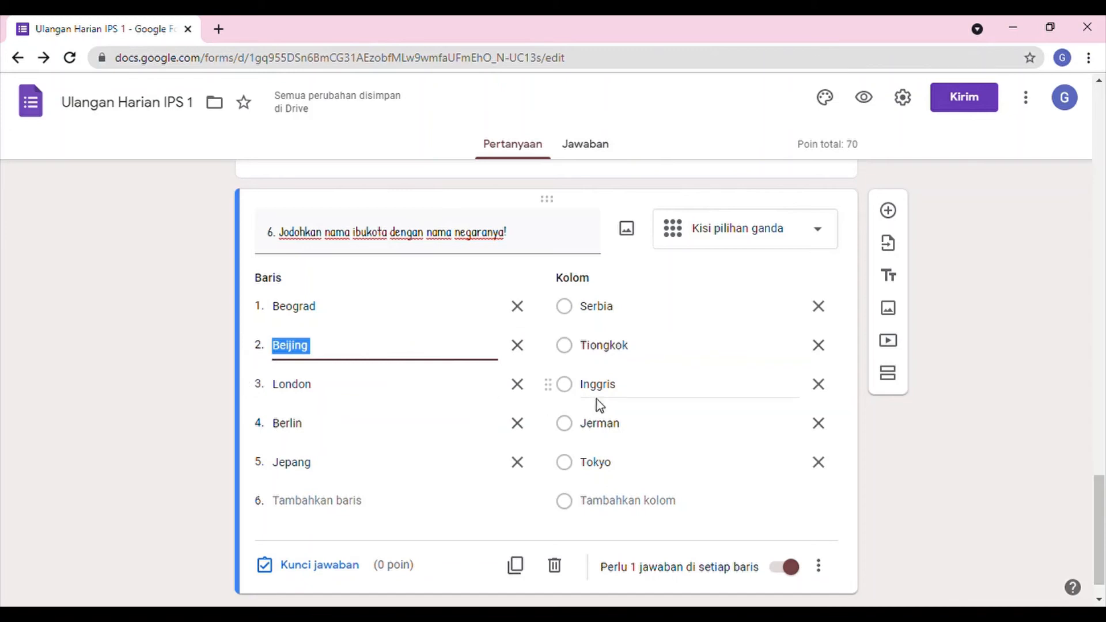
Shuffle question 6's row order (Acak urutan baris) and open its answer key.
{"action": "scroll", "coordinate": [576, 429], "scroll_direction": "down", "scroll_amount": 1}
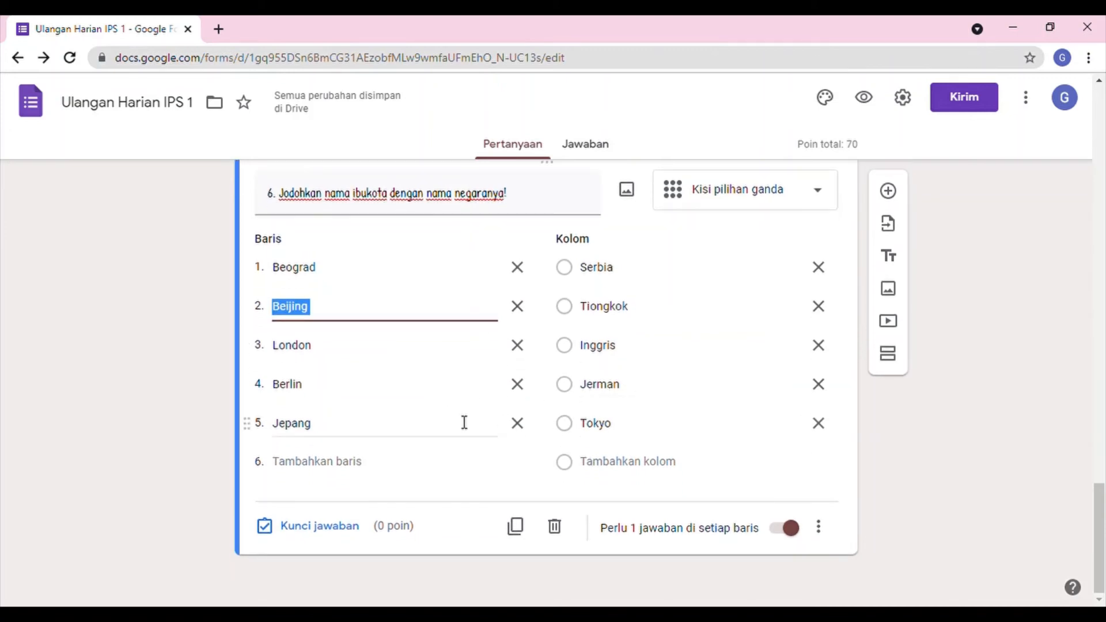
{"action": "left_click", "coordinate": [819, 527]}
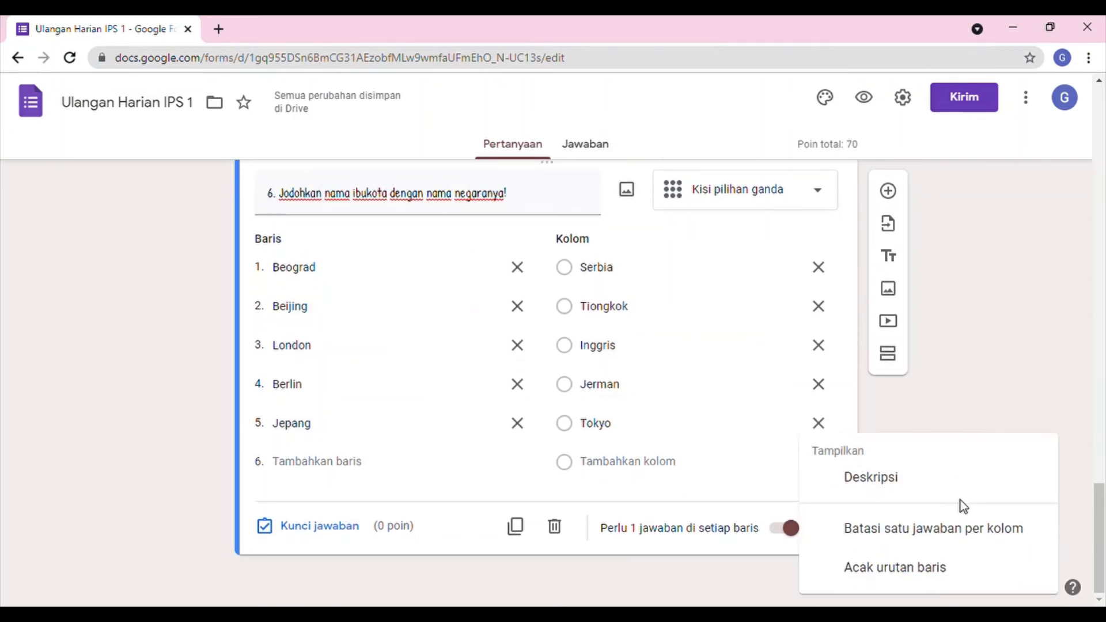
{"action": "left_click", "coordinate": [932, 567]}
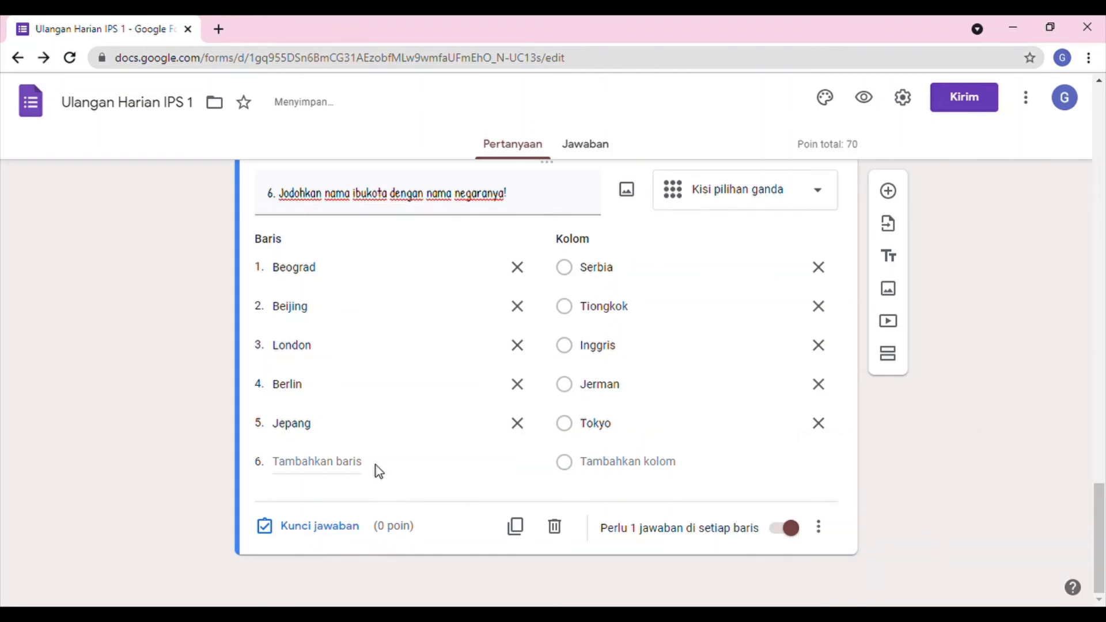
{"action": "left_click", "coordinate": [339, 529]}
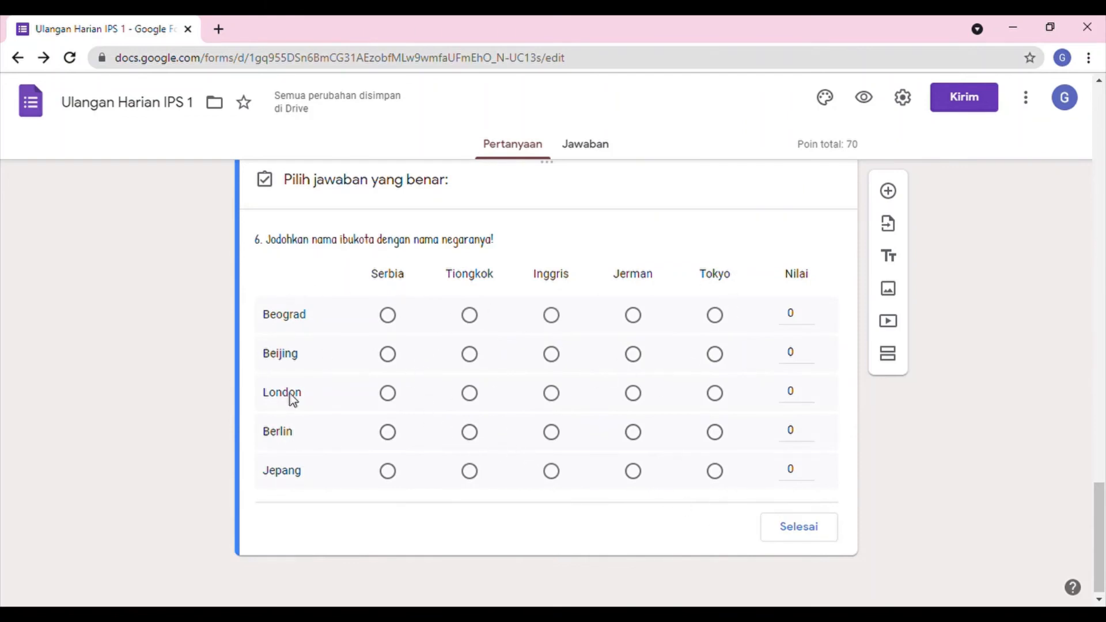
Mark question 6's correct matches: Beograd–Serbia, Beijing–Tiongkok, London–Inggris, Berlin–Jerman and Jepang–Tokyo.
{"action": "left_click", "coordinate": [396, 321]}
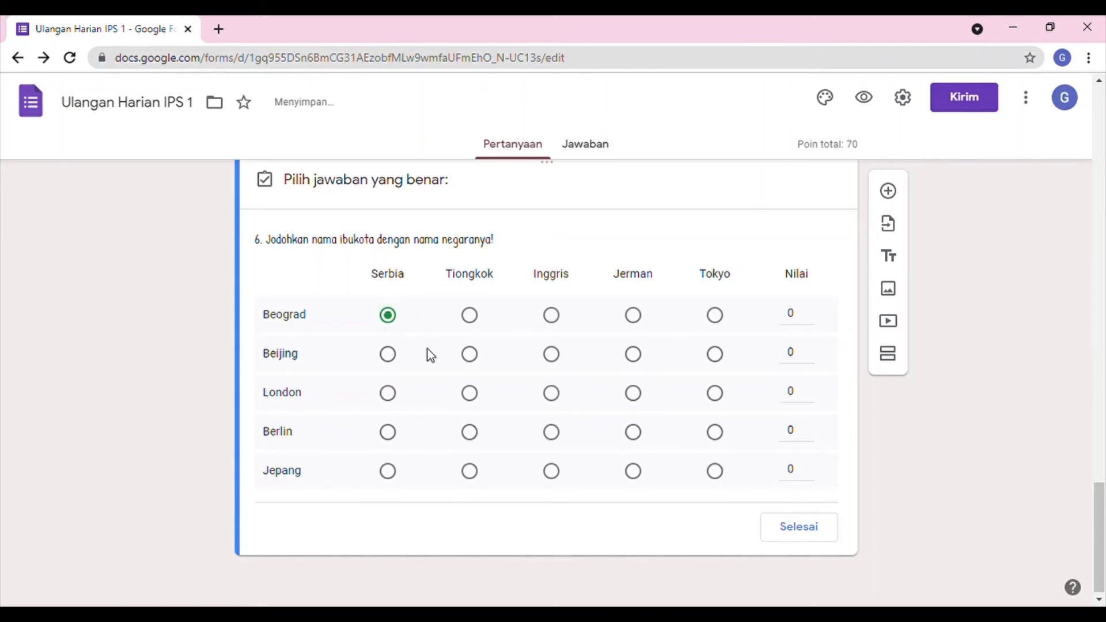
{"action": "left_click", "coordinate": [477, 357]}
{"action": "left_click", "coordinate": [556, 398]}
{"action": "left_click", "coordinate": [633, 432]}
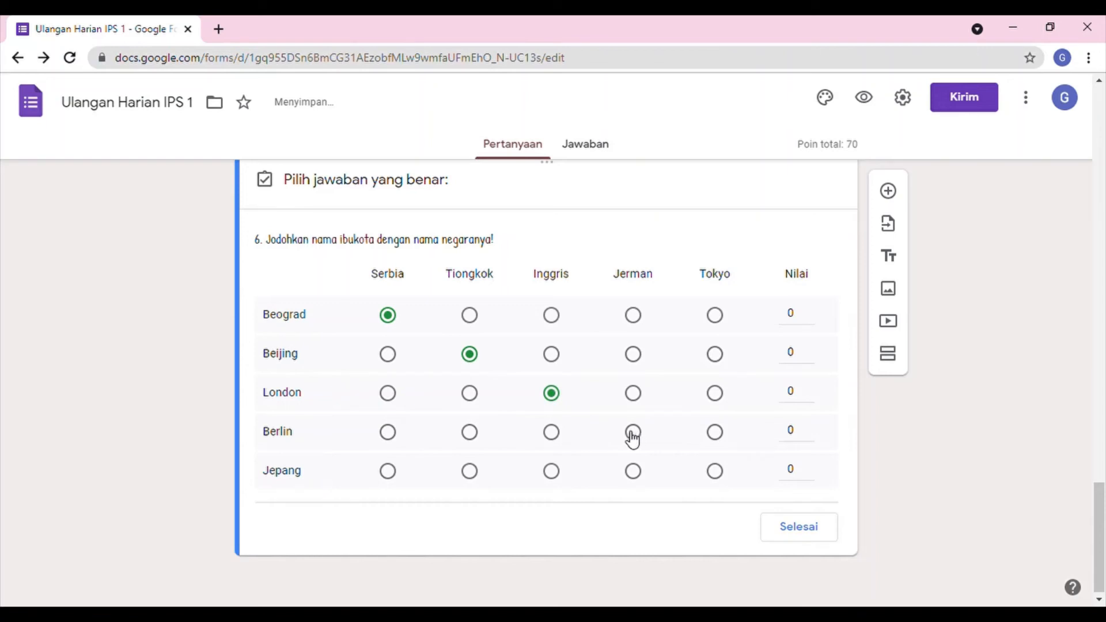
{"action": "left_click", "coordinate": [716, 474]}
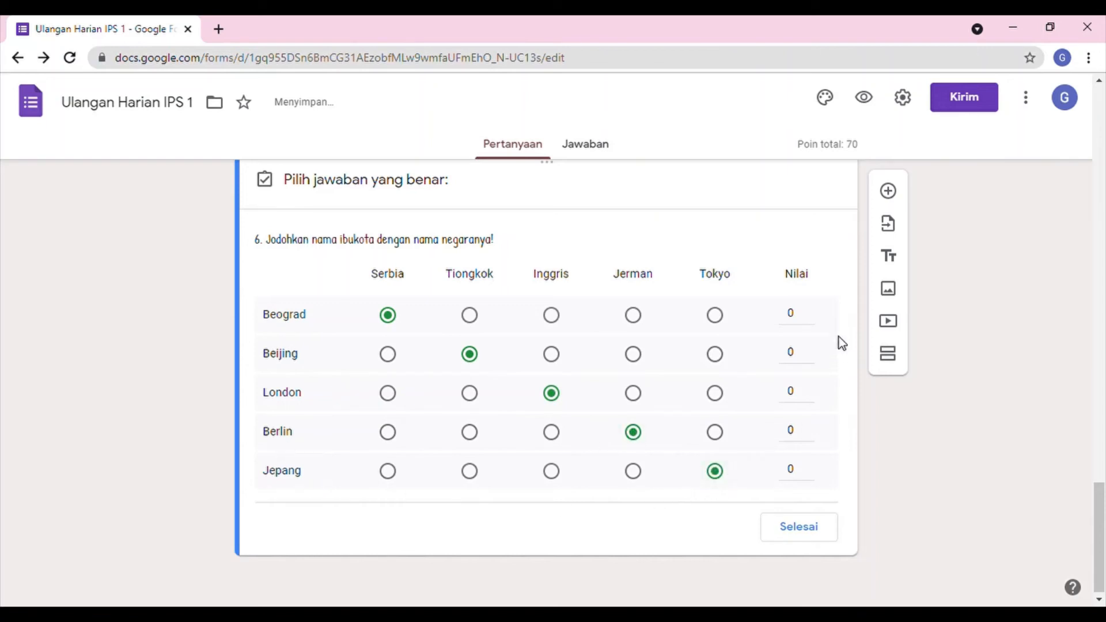
Assign points to the rows of question 6's answer key, 20 points in total, and finish the key.
{"action": "left_click", "coordinate": [809, 310]}
{"action": "left_click", "coordinate": [809, 310]}
{"action": "left_click", "coordinate": [808, 310]}
{"action": "left_click", "coordinate": [809, 320]}
{"action": "left_click", "coordinate": [809, 319]}
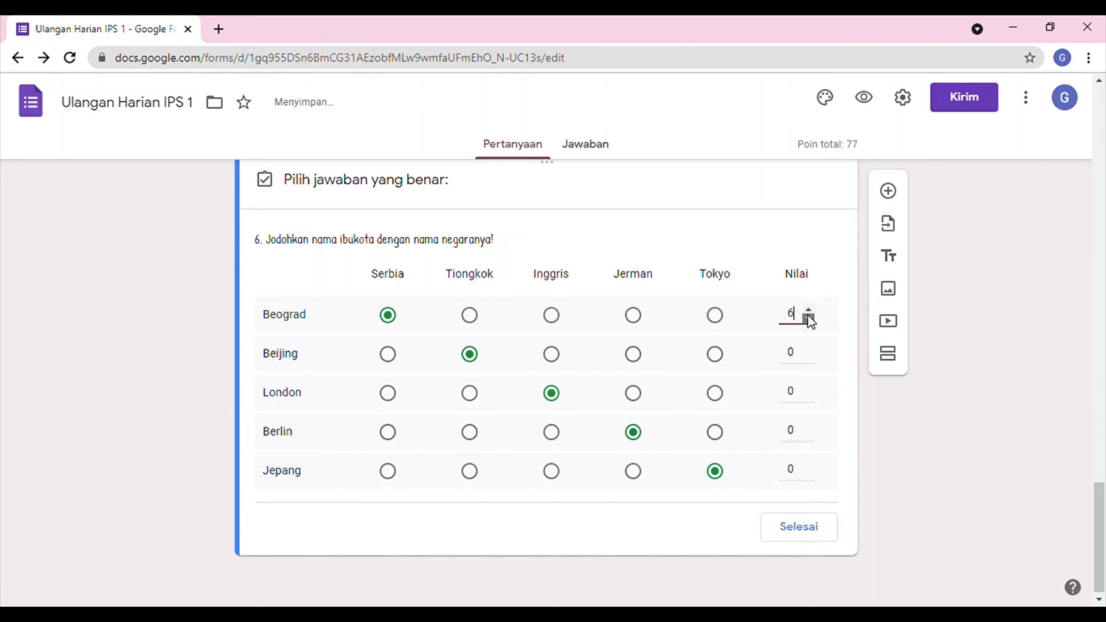
{"action": "left_click", "coordinate": [798, 353]}
{"action": "type", "text": "5"}
{"action": "left_click", "coordinate": [798, 392]}
{"action": "type", "text": "5"}
{"action": "left_click", "coordinate": [798, 431]}
{"action": "type", "text": "5"}
{"action": "left_click", "coordinate": [798, 477]}
{"action": "type", "text": "5"}
{"action": "left_click", "coordinate": [806, 529]}
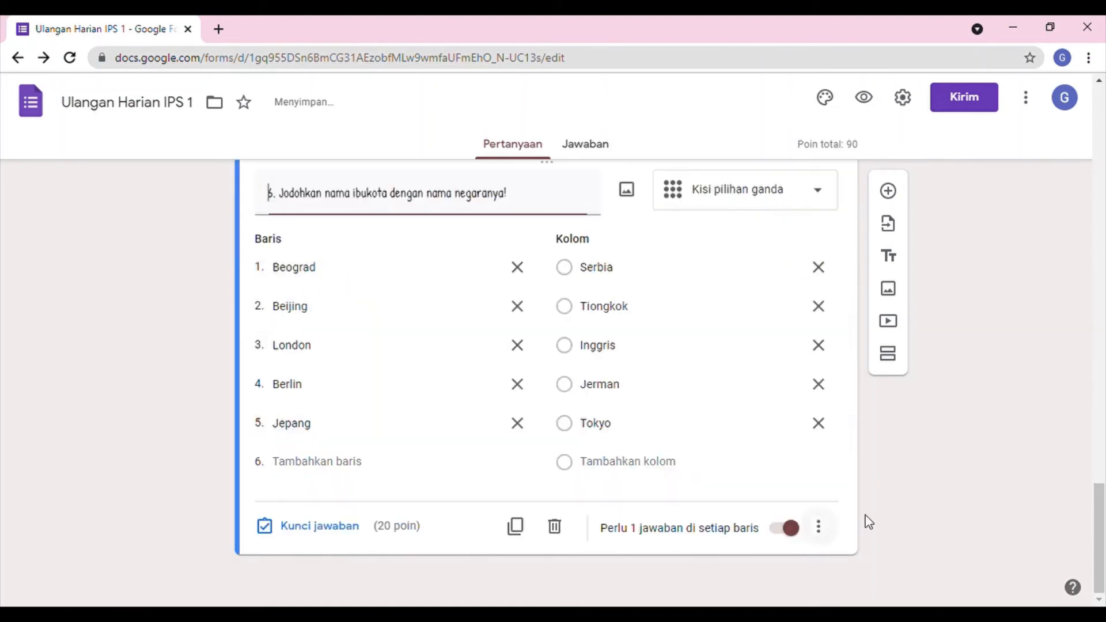
Review the whole form from its header through the sections to question 6.
{"action": "scroll", "coordinate": [945, 472], "scroll_direction": "up", "scroll_amount": 20}
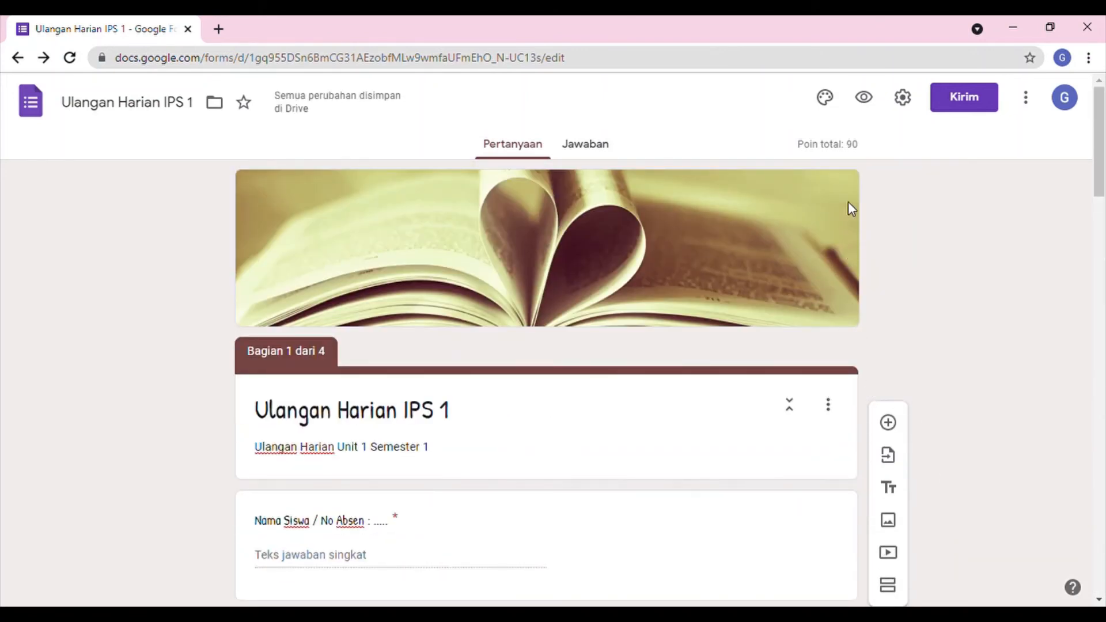
{"action": "scroll", "coordinate": [524, 403], "scroll_direction": "down", "scroll_amount": 20}
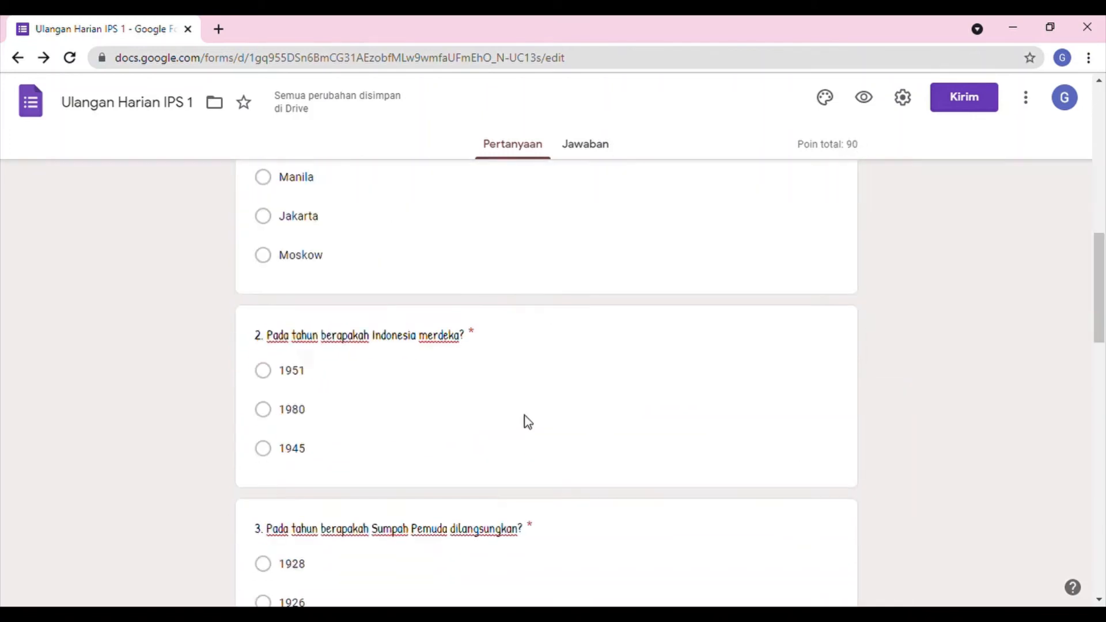
{"action": "scroll", "coordinate": [525, 416], "scroll_direction": "down", "scroll_amount": 5}
{"action": "scroll", "coordinate": [531, 424], "scroll_direction": "up", "scroll_amount": 1}
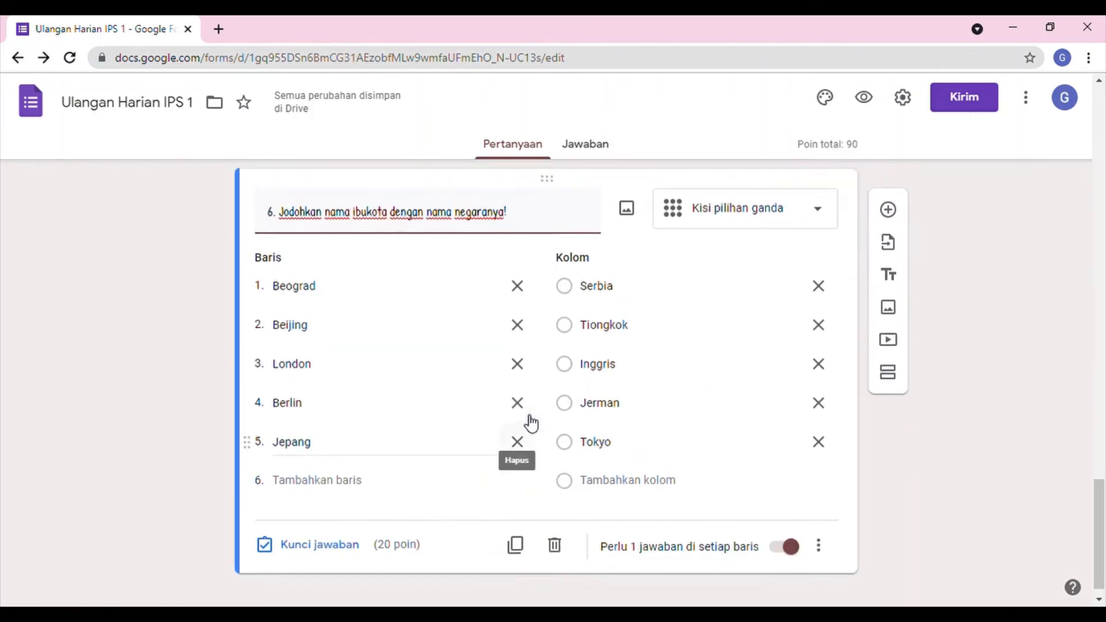
{"action": "scroll", "coordinate": [531, 424], "scroll_direction": "down", "scroll_amount": 1}
{"action": "scroll", "coordinate": [526, 422], "scroll_direction": "up", "scroll_amount": 3}
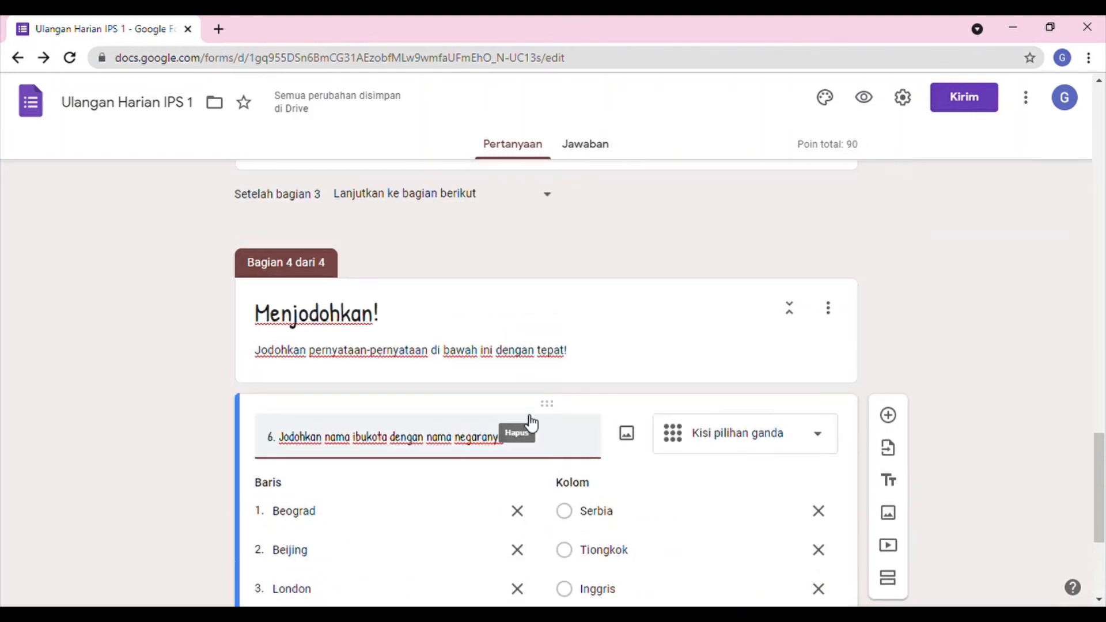
{"action": "scroll", "coordinate": [526, 422], "scroll_direction": "down", "scroll_amount": 3}
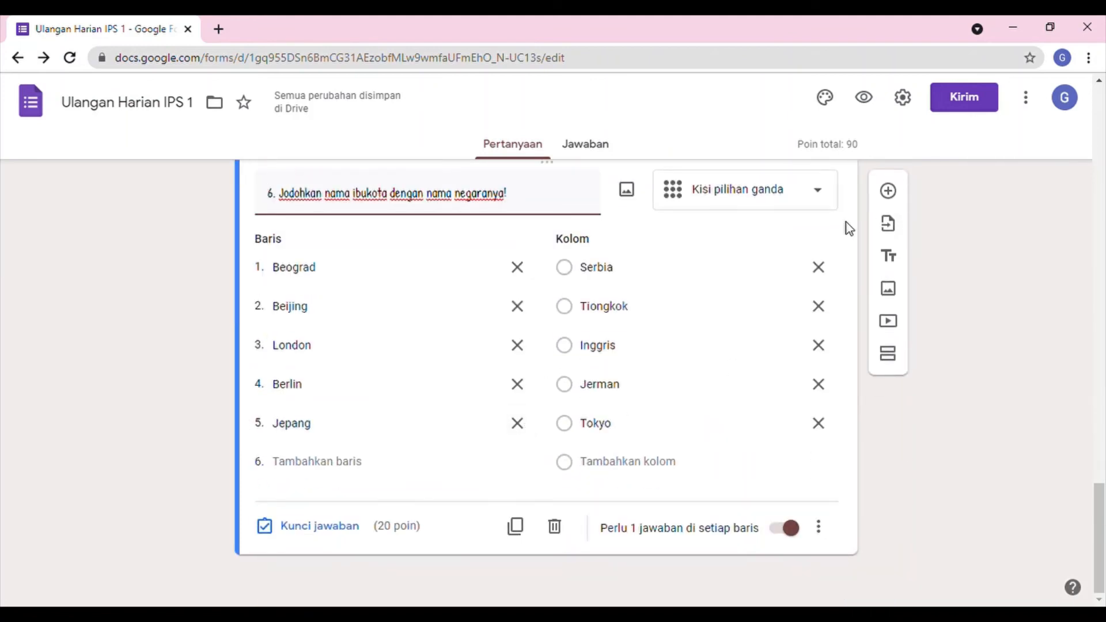
Add a fifth section after question 6 and insert a blank question into it.
{"action": "left_click", "coordinate": [891, 354]}
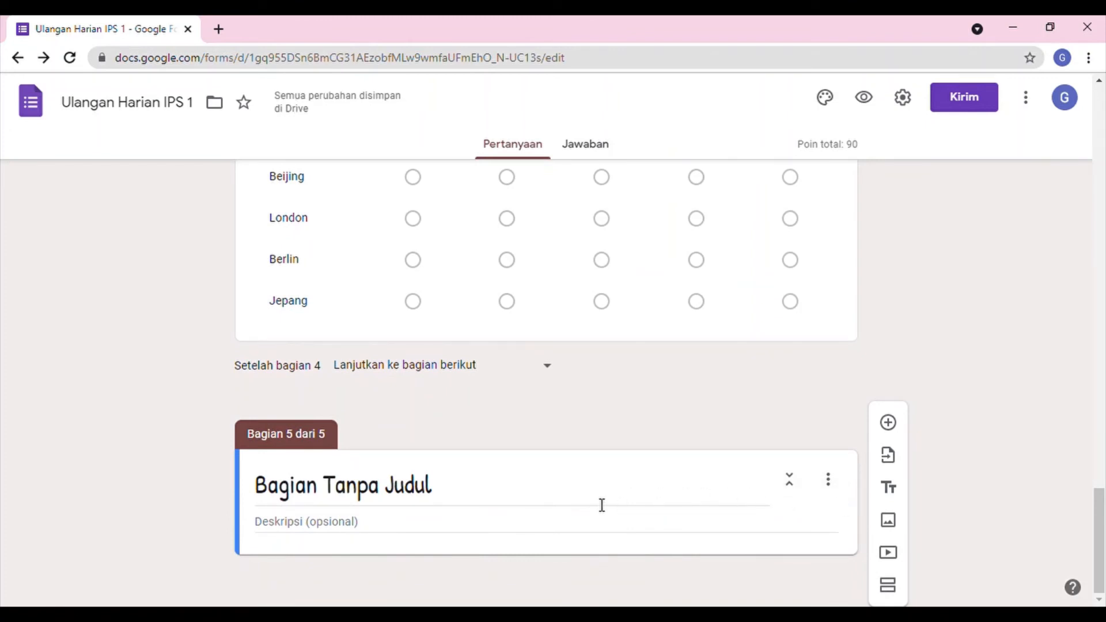
{"action": "left_click", "coordinate": [596, 487]}
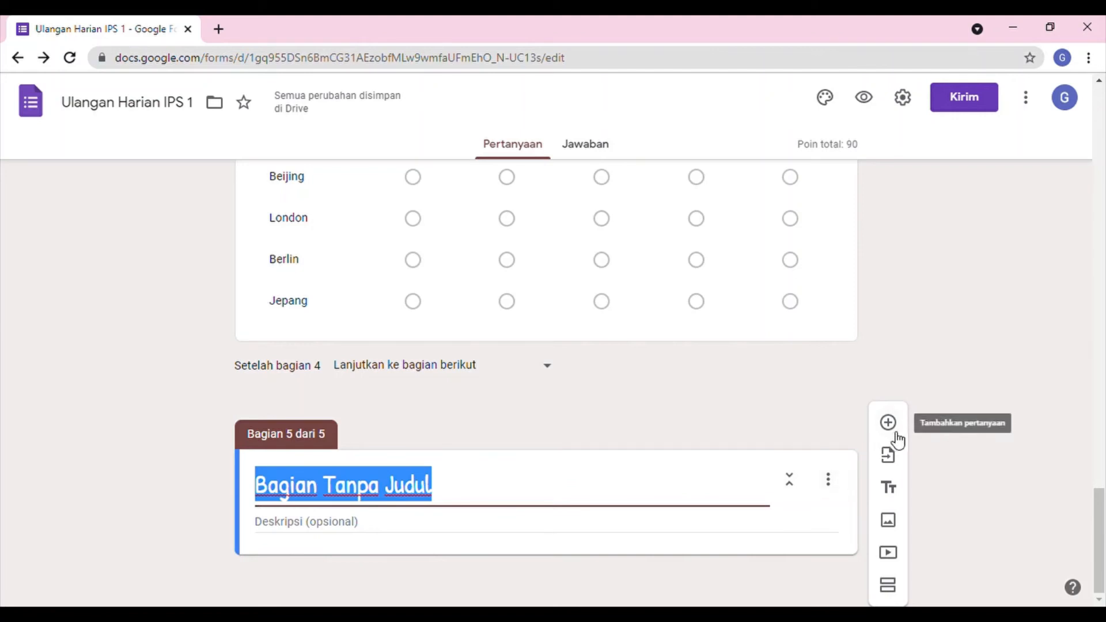
{"action": "scroll", "coordinate": [898, 441], "scroll_direction": "up", "scroll_amount": 4}
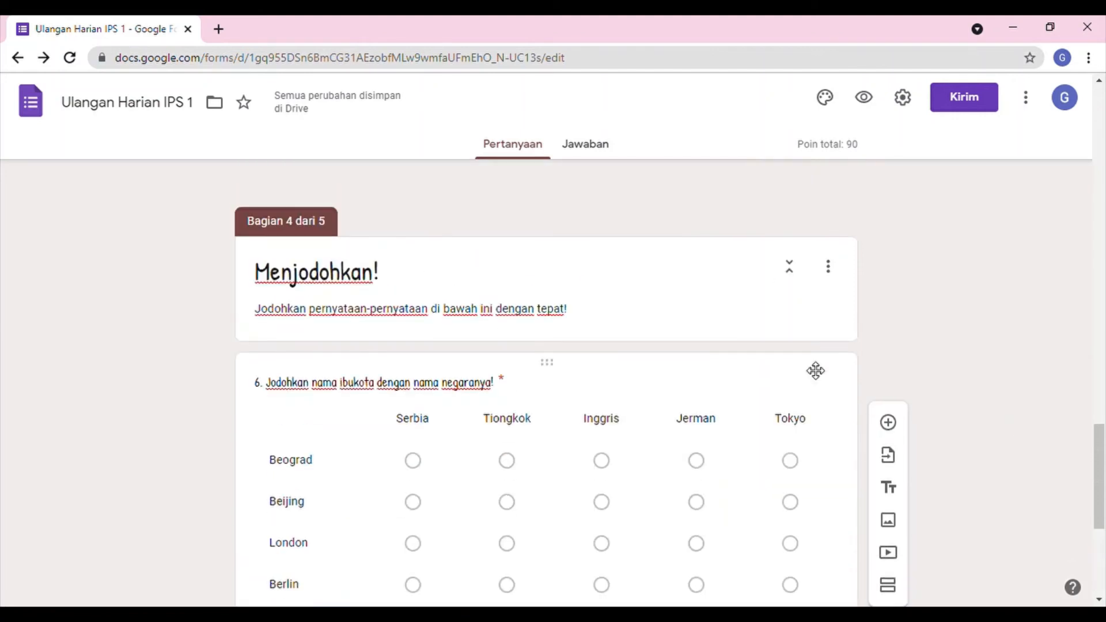
{"action": "scroll", "coordinate": [896, 463], "scroll_direction": "down", "scroll_amount": 4}
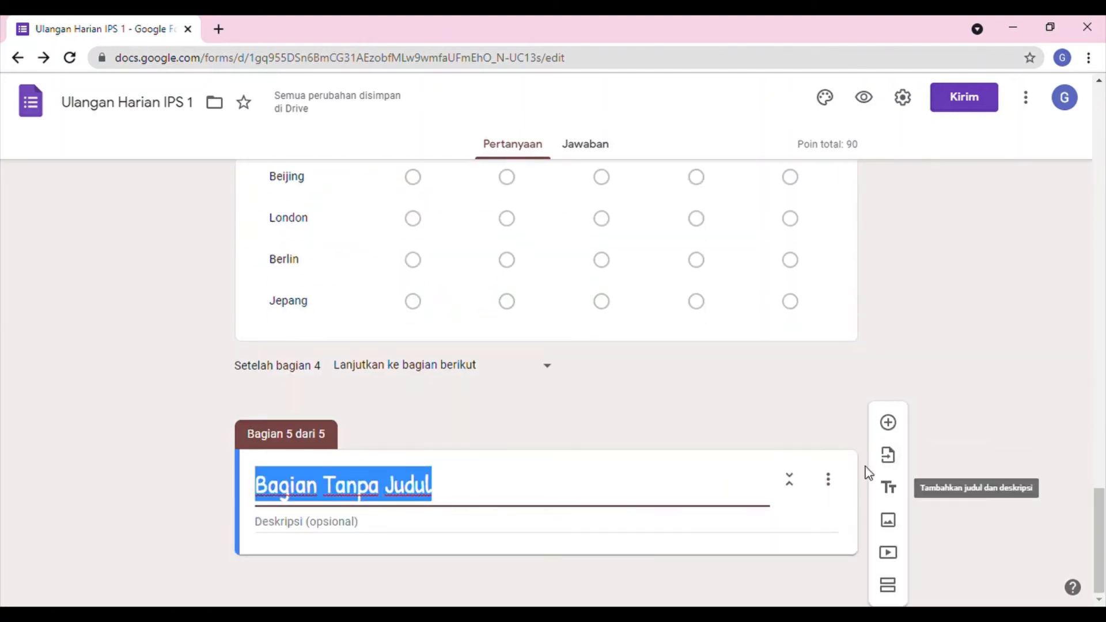
{"action": "left_click", "coordinate": [890, 427]}
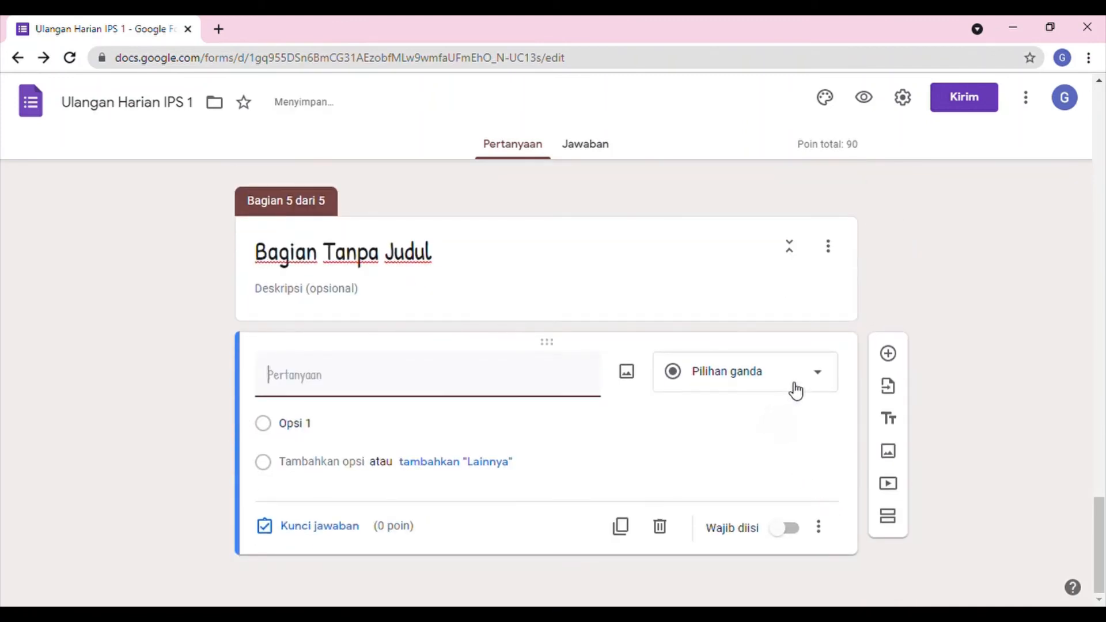
{"action": "left_click", "coordinate": [795, 390]}
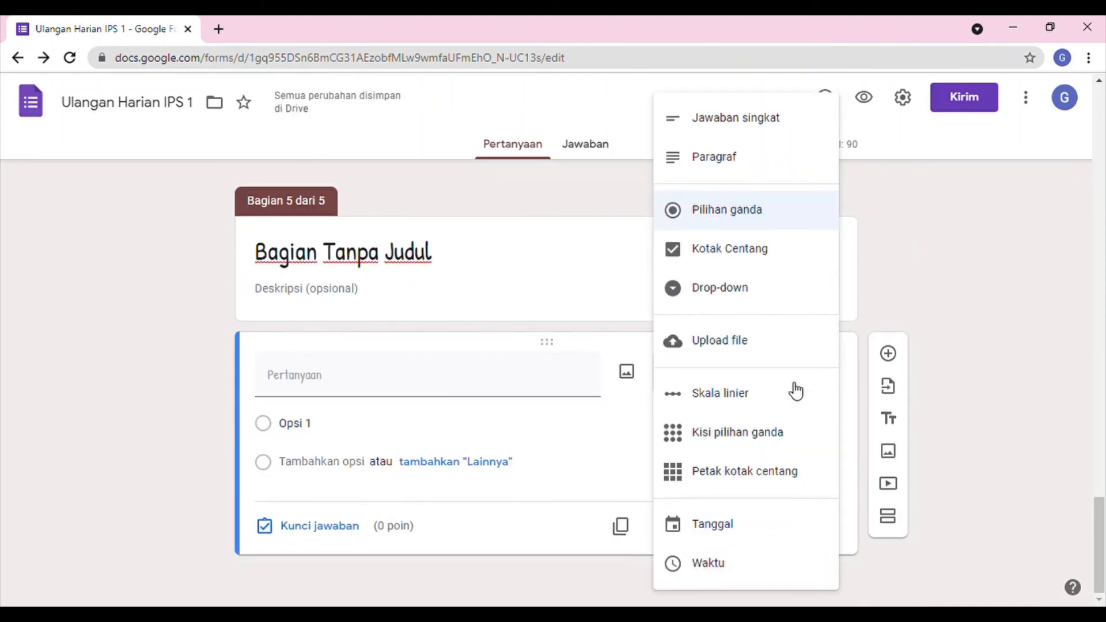
{"action": "left_click", "coordinate": [442, 393]}
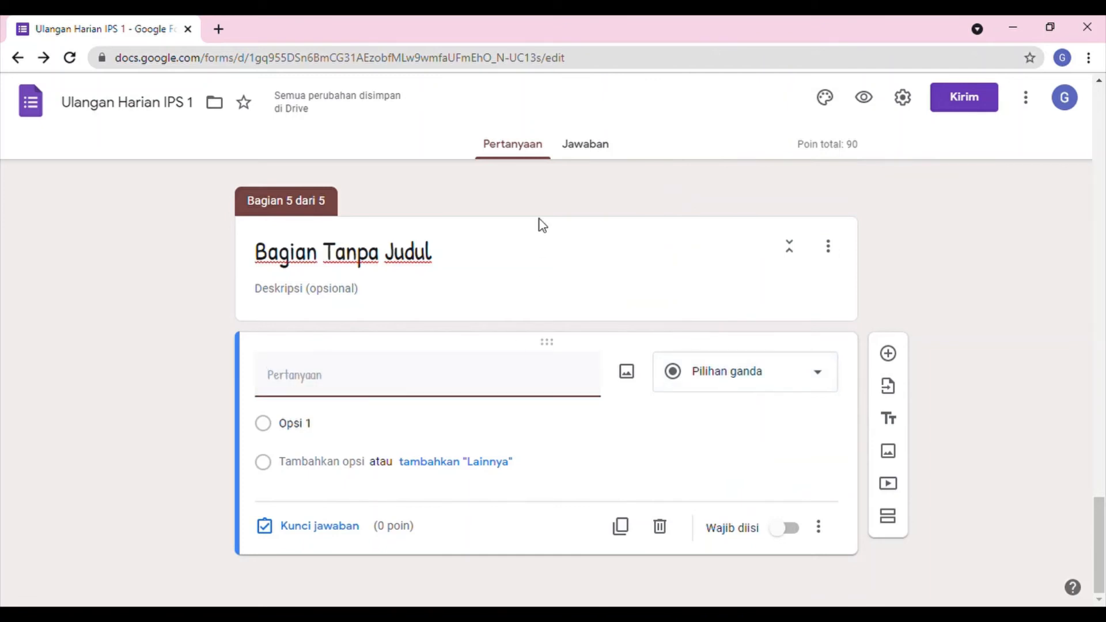
{"action": "left_click", "coordinate": [511, 271]}
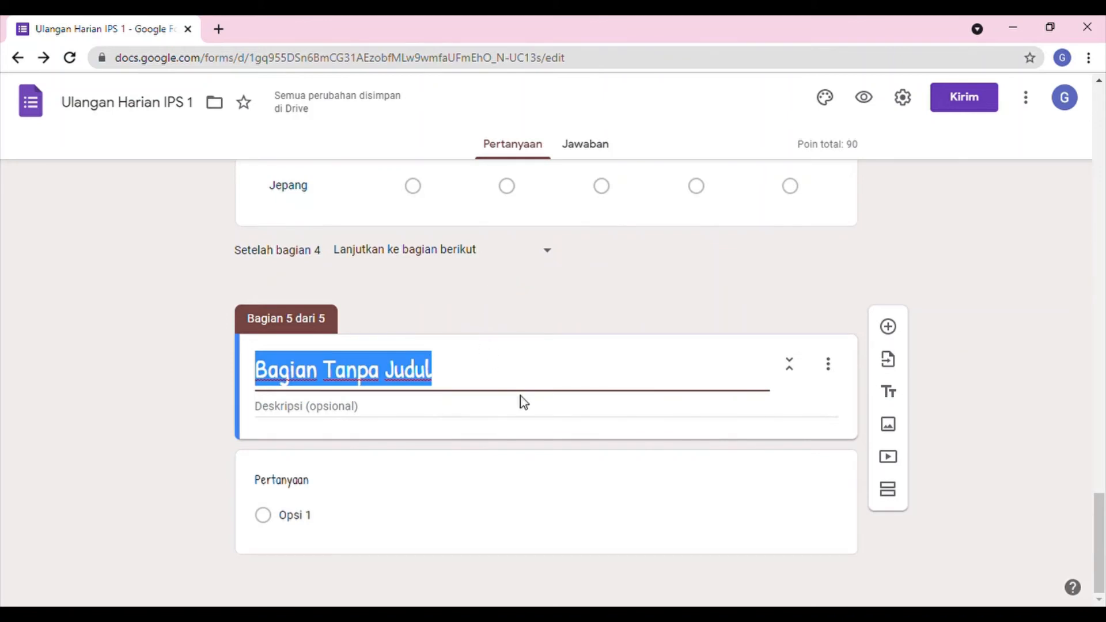
{"action": "type", "text": "Cent"}
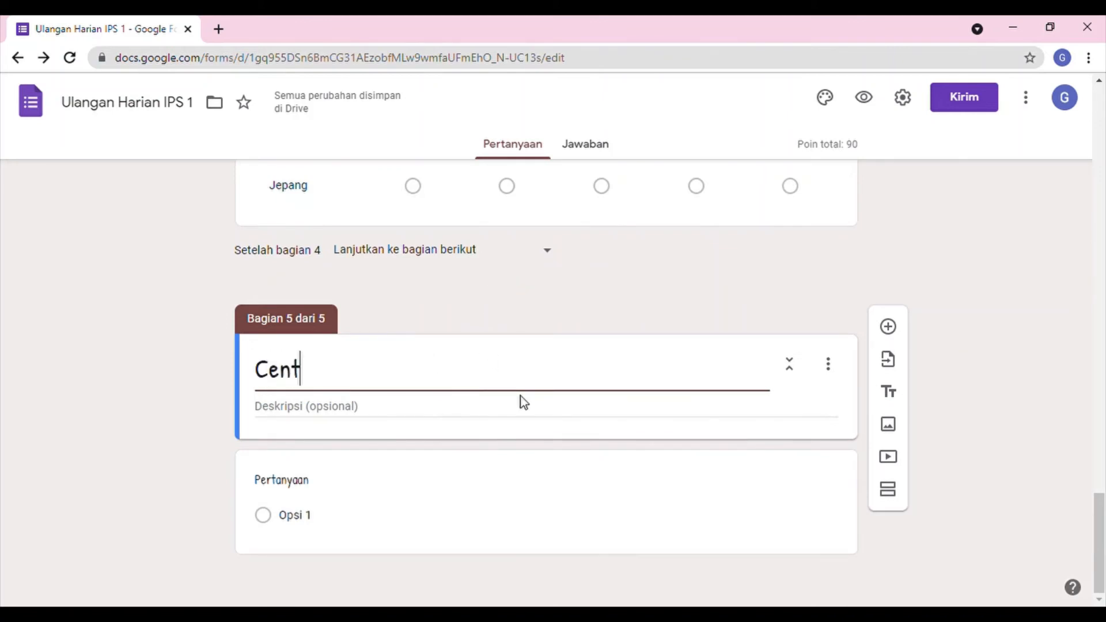
{"action": "type", "text": "ang Jawa"}
{"action": "key", "text": "BackSpace"}
{"action": "key", "text": "BackSpace"}
{"action": "key", "text": "BackSpace"}
{"action": "key", "text": "BackSpace"}
{"action": "key", "text": "BackSpace"}
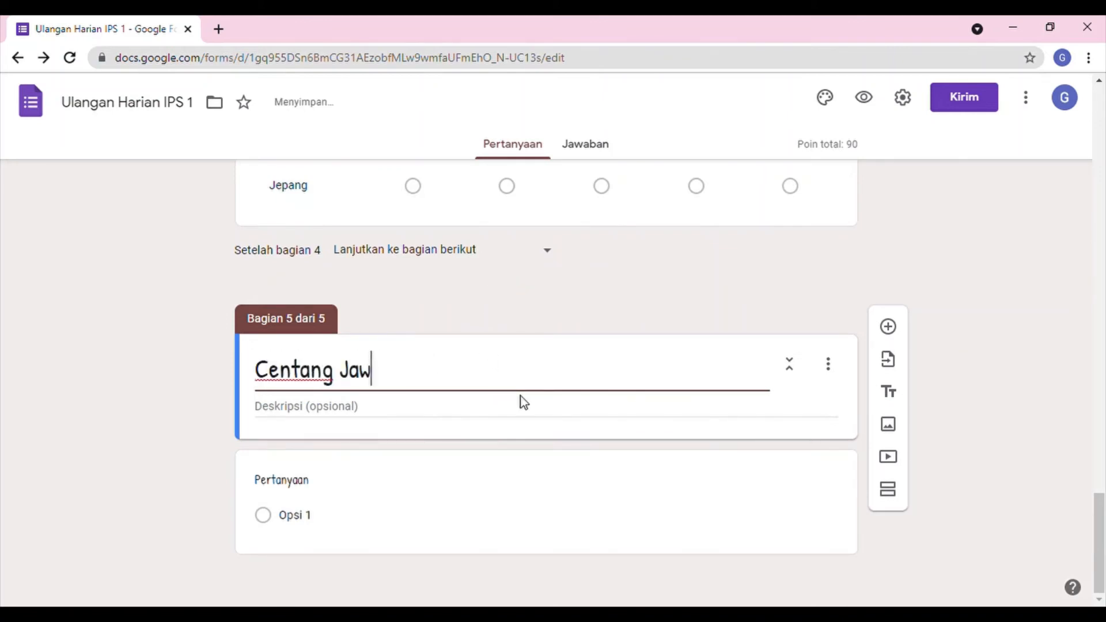
{"action": "type", "text": "Opsi J"}
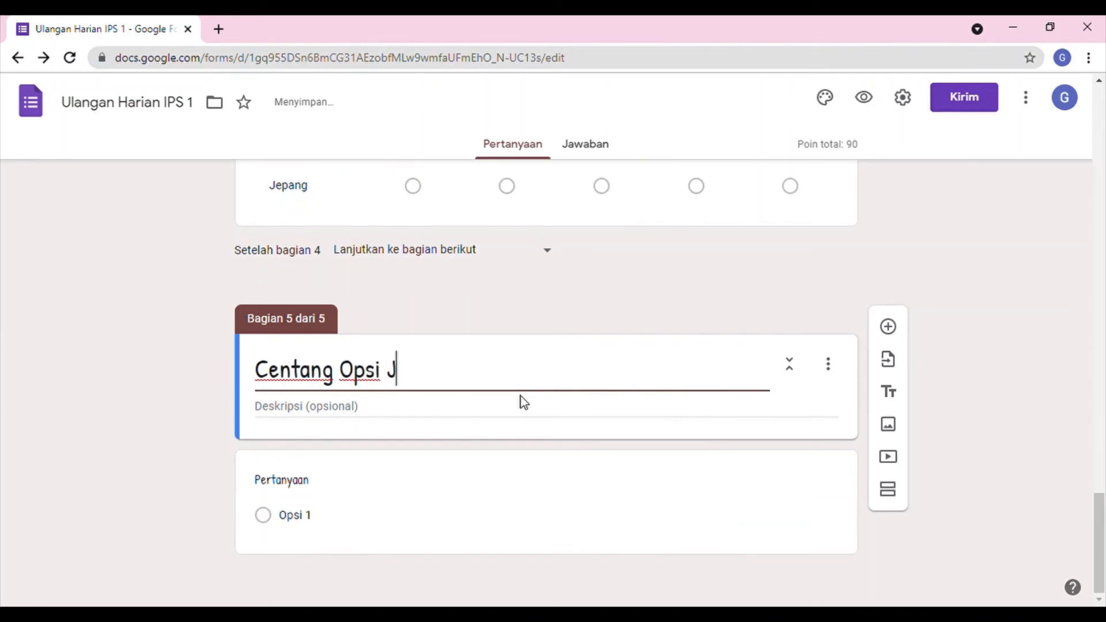
{"action": "type", "text": "awaban yang Tepat"}
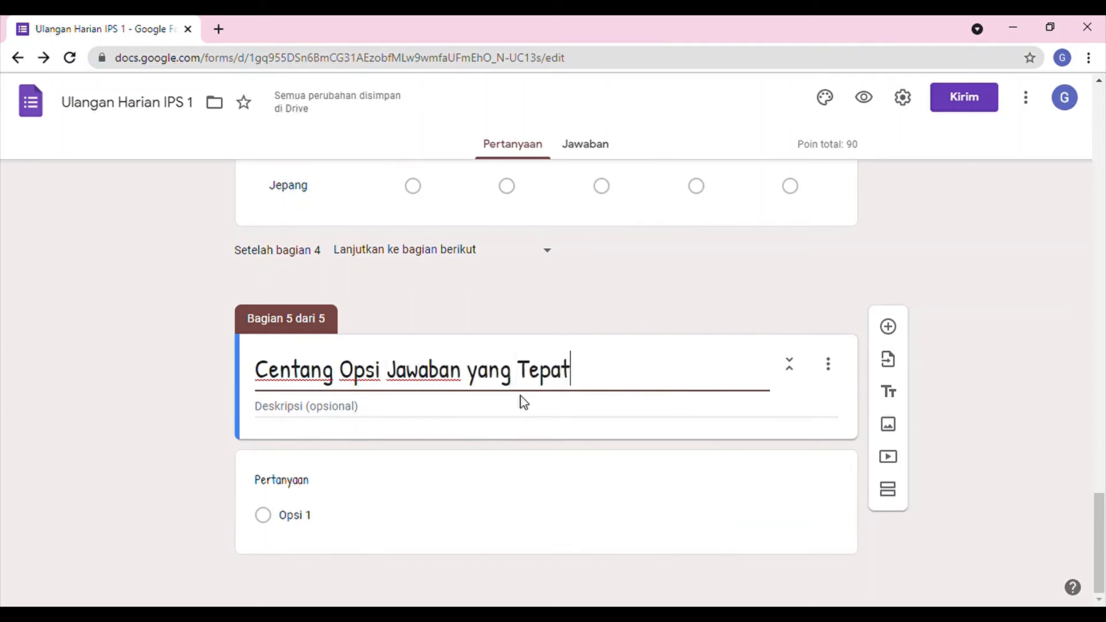
{"action": "key", "text": "BackSpace"}
{"action": "key", "text": "BackSpace"}
{"action": "key", "text": "BackSpace"}
{"action": "key", "text": "BackSpace"}
{"action": "key", "text": "BackSpace"}
{"action": "key", "text": "BackSpace"}
{"action": "key", "text": "BackSpace"}
{"action": "key", "text": "BackSpace"}
{"action": "key", "text": "BackSpace"}
{"action": "key", "text": "BackSpace"}
{"action": "key", "text": "BackSpace"}
{"action": "key", "text": "BackSpace"}
{"action": "key", "text": "BackSpace"}
{"action": "key", "text": "BackSpace"}
{"action": "key", "text": "BackSpace"}
{"action": "key", "text": "BackSpace"}
{"action": "key", "text": "BackSpace"}
{"action": "key", "text": "BackSpace"}
{"action": "key", "text": "BackSpace"}
{"action": "key", "text": "BackSpace"}
{"action": "key", "text": "BackSpace"}
{"action": "key", "text": "BackSpace"}
{"action": "key", "text": "BackSpace"}
{"action": "key", "text": "BackSpace"}
{"action": "key", "text": "BackSpace"}
{"action": "key", "text": "BackSpace"}
{"action": "key", "text": "BackSpace"}
{"action": "key", "text": "BackSpace"}
{"action": "key", "text": "BackSpace"}
{"action": "key", "text": "BackSpace"}
{"action": "key", "text": "BackSpace"}
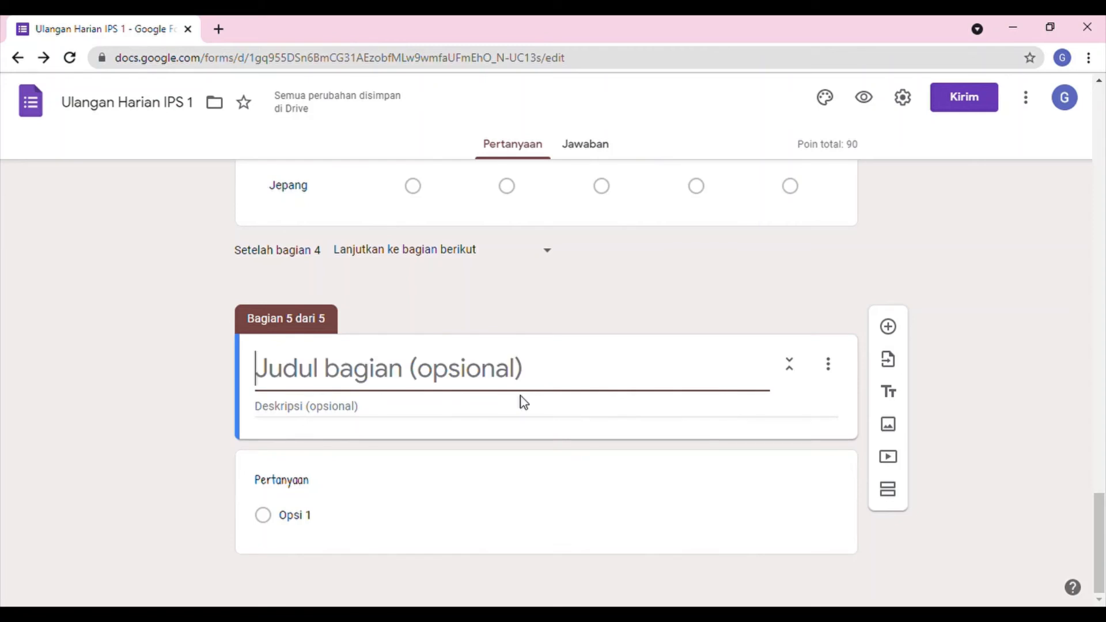
Title section 5 "Pilihan!" and give it the description "Centang opsi jawaban yang tepat!".
{"action": "type", "text": "Pilihan!"}
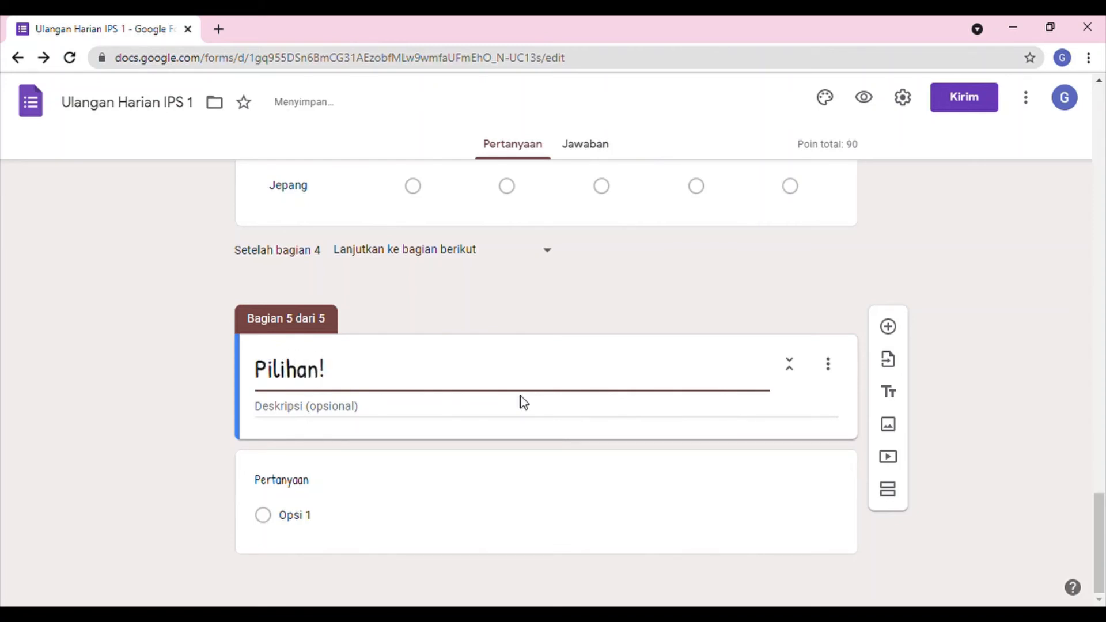
{"action": "left_click", "coordinate": [480, 407]}
{"action": "type", "text": "centang opsi jawaba"}
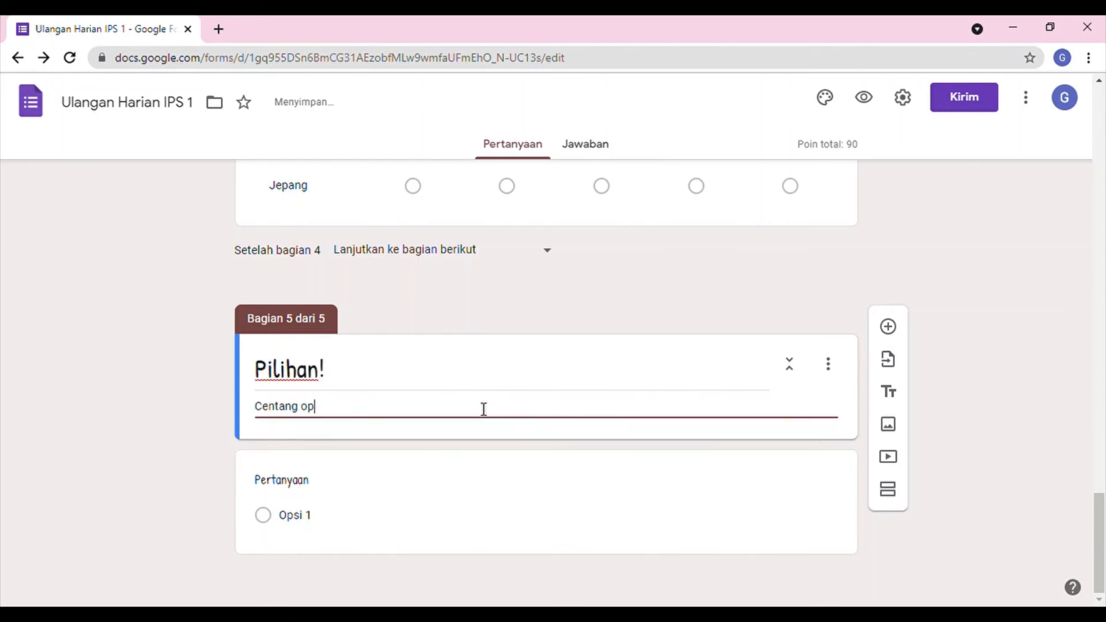
{"action": "type", "text": "n yang tepat!"}
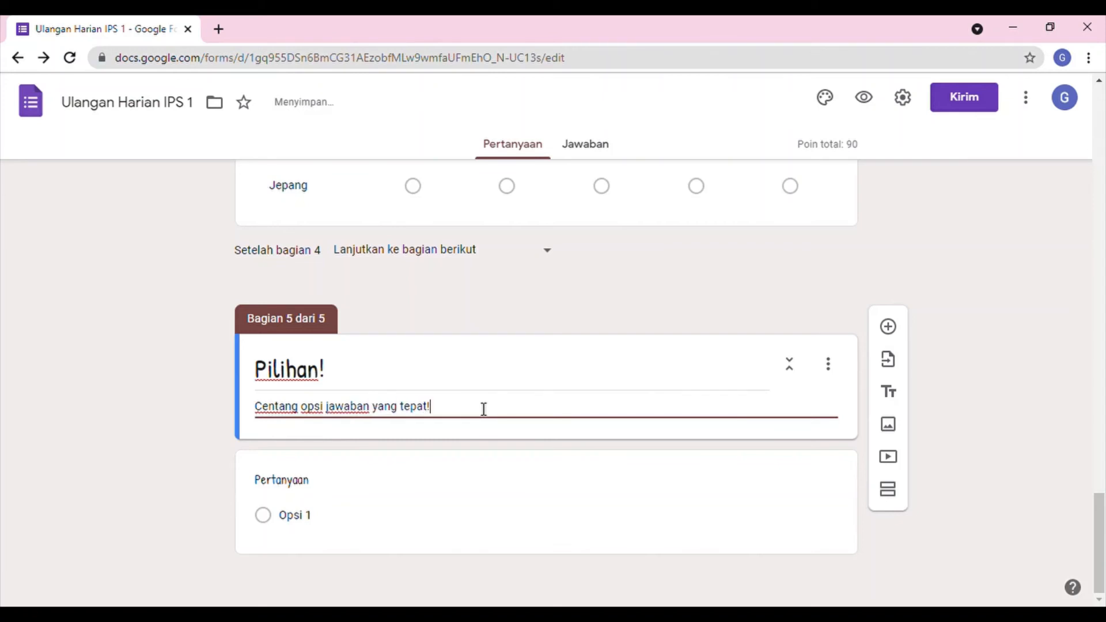
Change the type of section 5's new question to checkboxes (Kotak Centang).
{"action": "left_click", "coordinate": [348, 480]}
{"action": "left_click", "coordinate": [761, 393]}
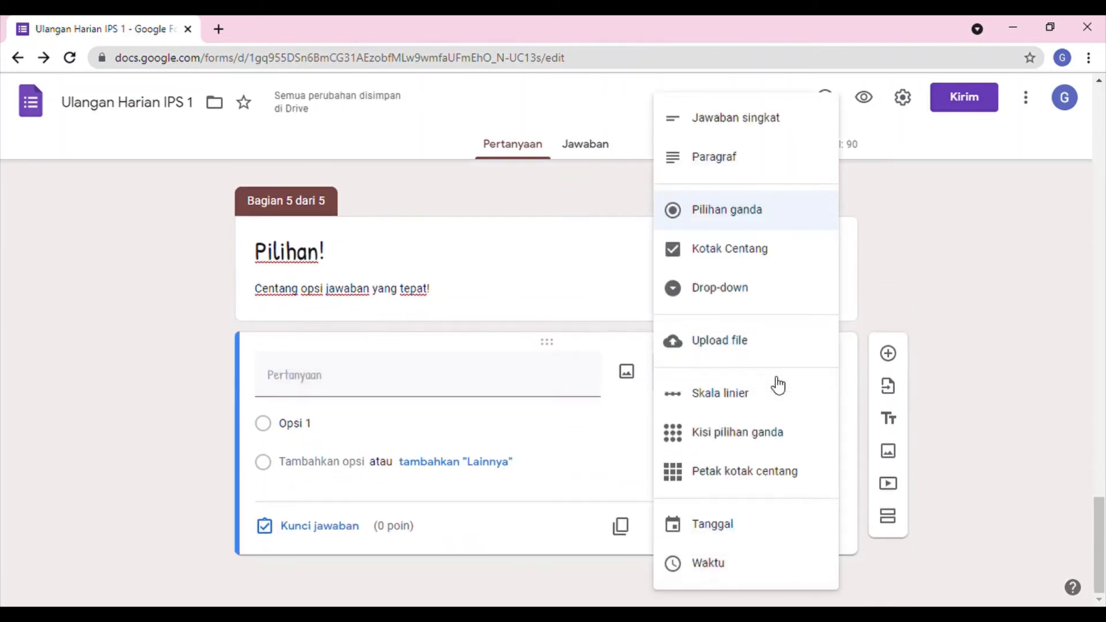
{"action": "left_click", "coordinate": [749, 263]}
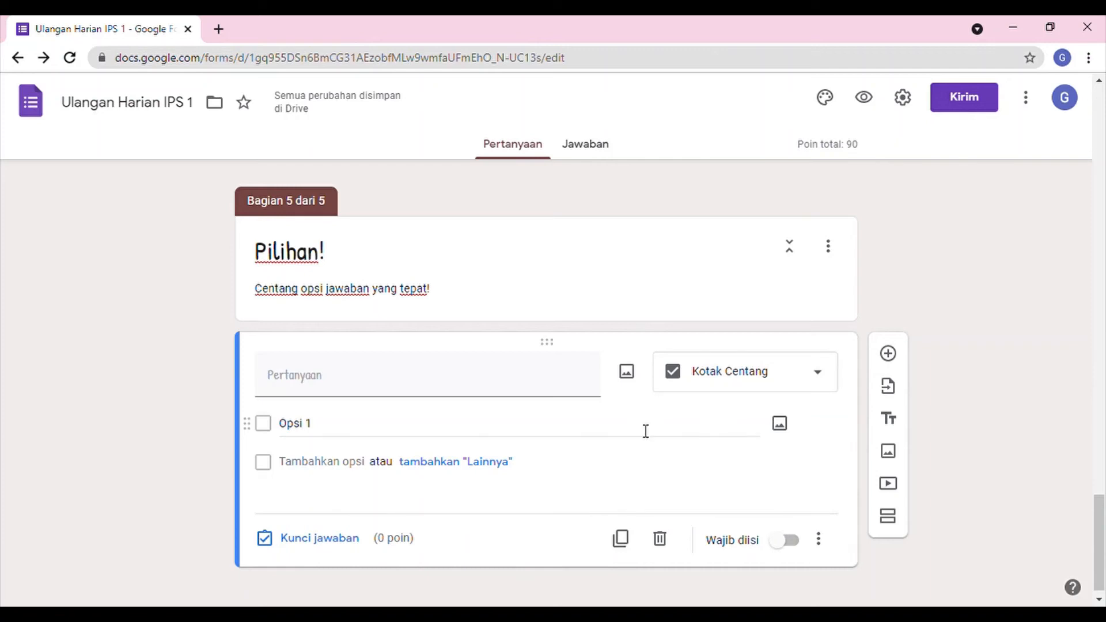
Enter "Pilih nama negara yang berada di kawasan benua Amerika!" as the checkbox question's text.
{"action": "left_click", "coordinate": [571, 398]}
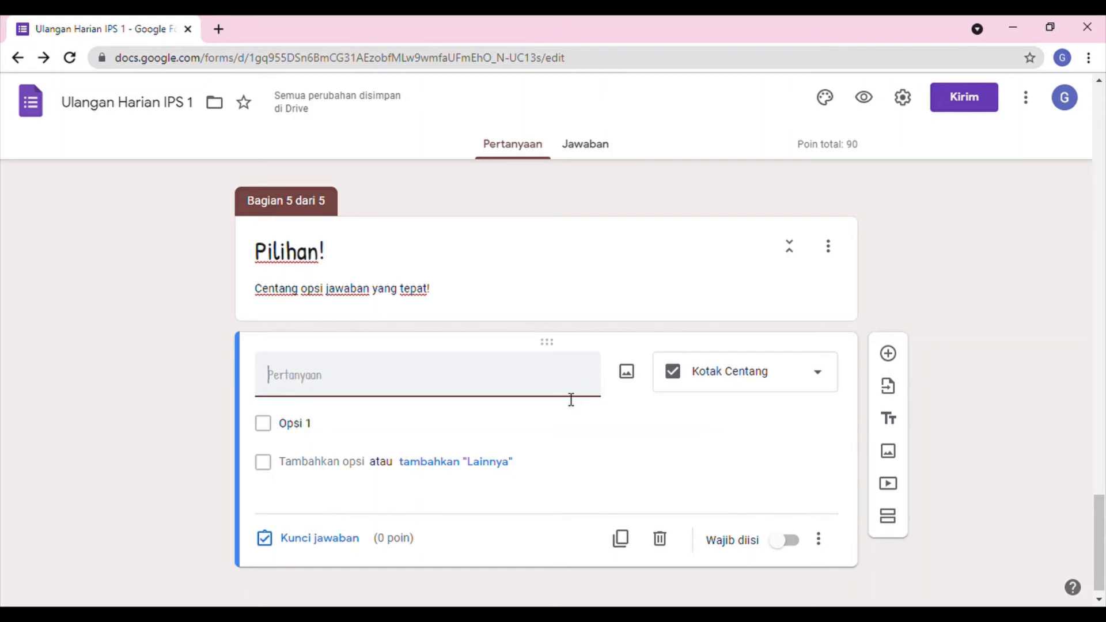
{"action": "type", "text": "Pilih"}
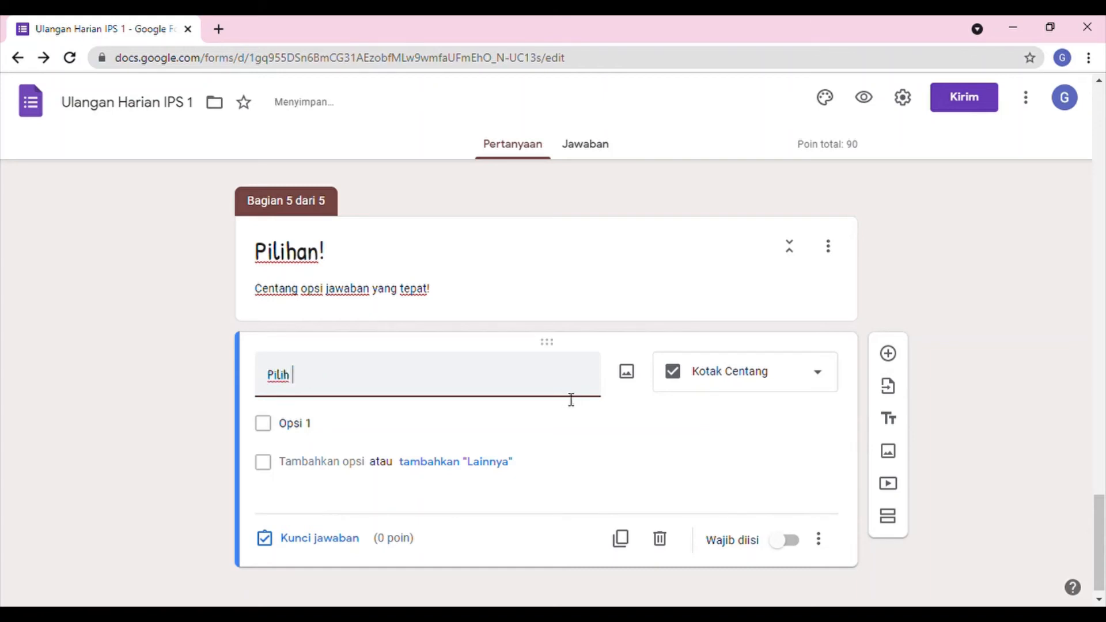
{"action": "type", "text": " nama negara yang"}
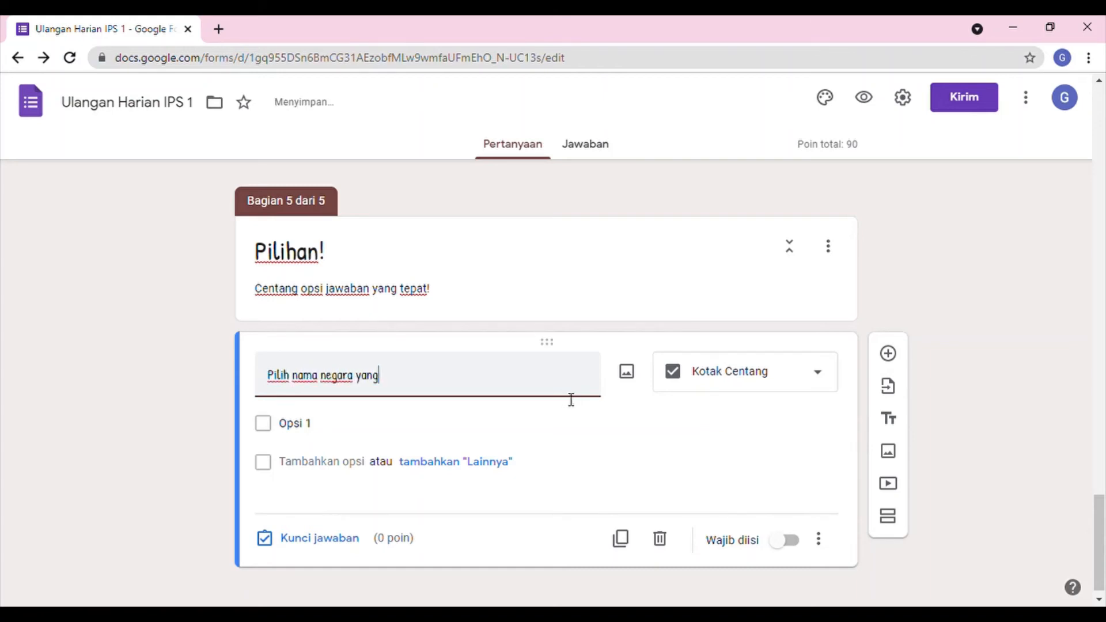
{"action": "type", "text": " berada di kaw"}
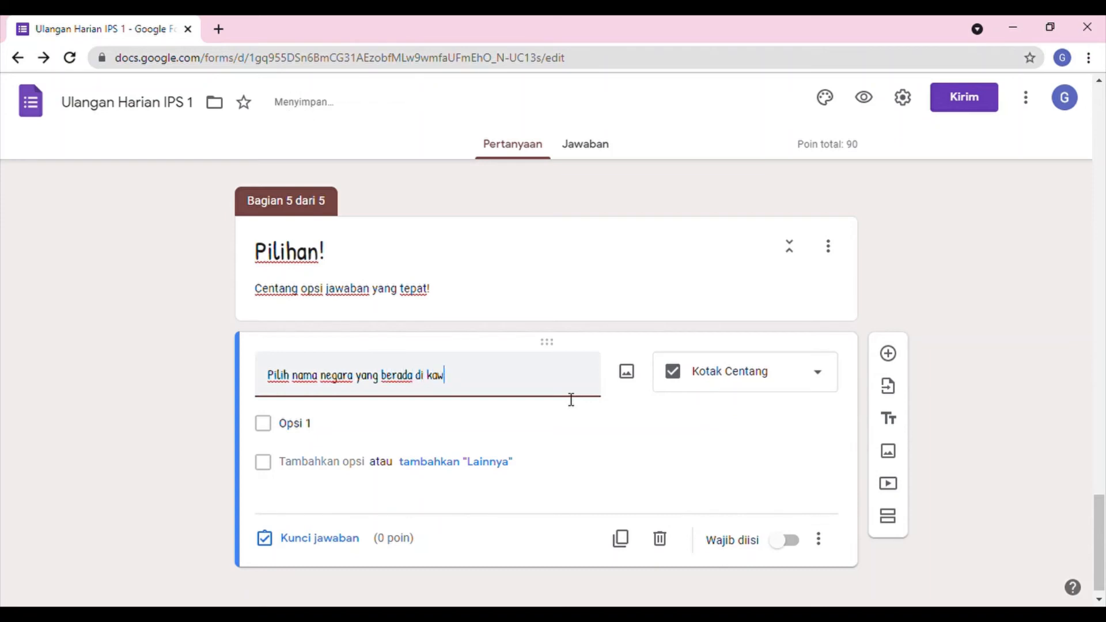
{"action": "type", "text": "asan Am3r"}
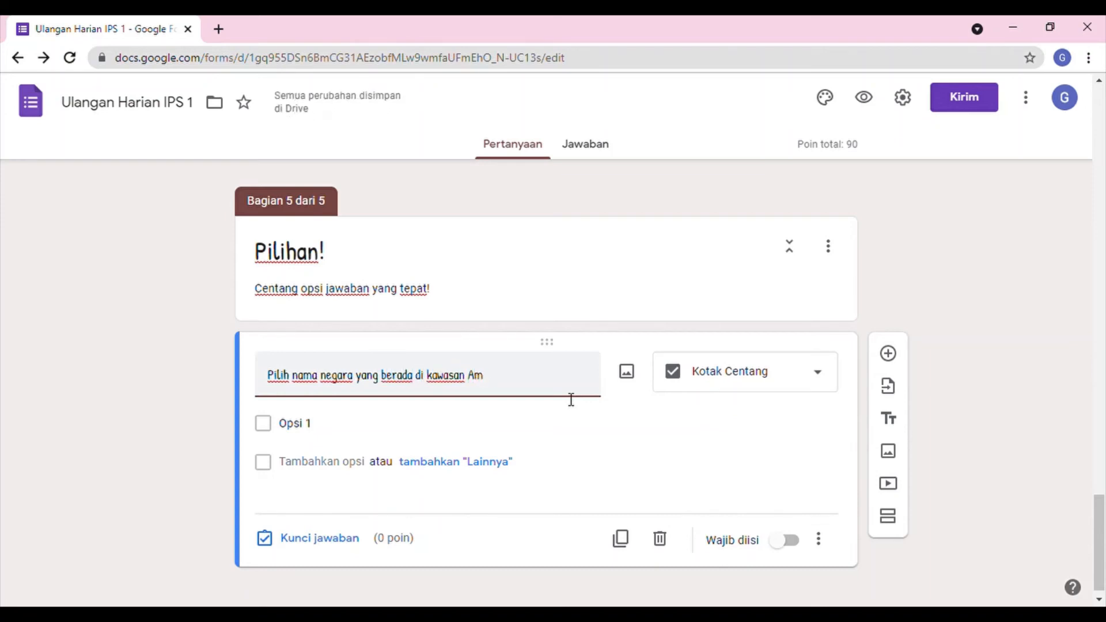
{"action": "key", "text": "BackSpace"}
{"action": "key", "text": "BackSpace"}
{"action": "type", "text": "bernua"}
{"action": "type", "text": "enua"}
{"action": "key", "text": "BackSpace"}
{"action": "key", "text": "BackSpace"}
{"action": "key", "text": "BackSpace"}
{"action": "type", "text": "nua Amerika!"}
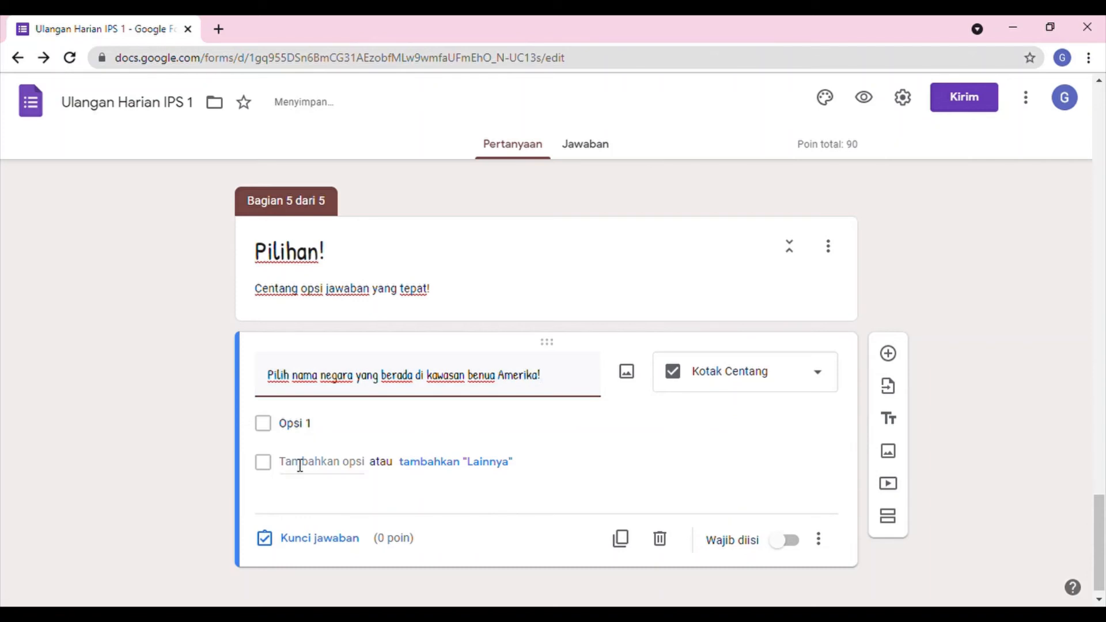
Fill in the checkbox question's first four options as Uruguay, Lesotho, Burkina Faso and Guyana.
{"action": "left_click", "coordinate": [331, 423]}
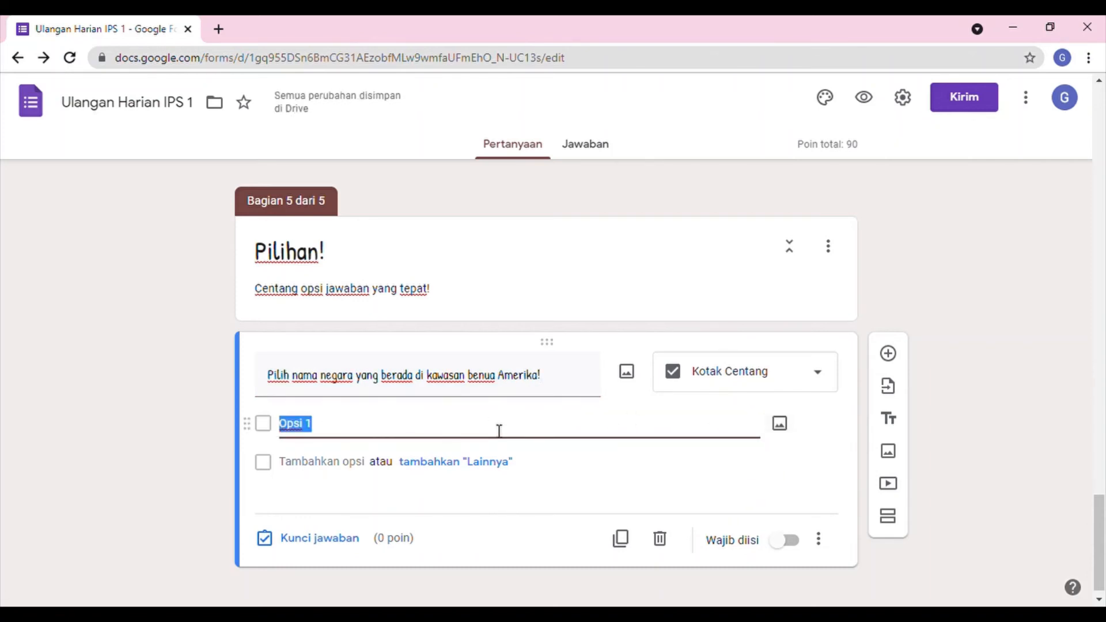
{"action": "type", "text": "Uruguay"}
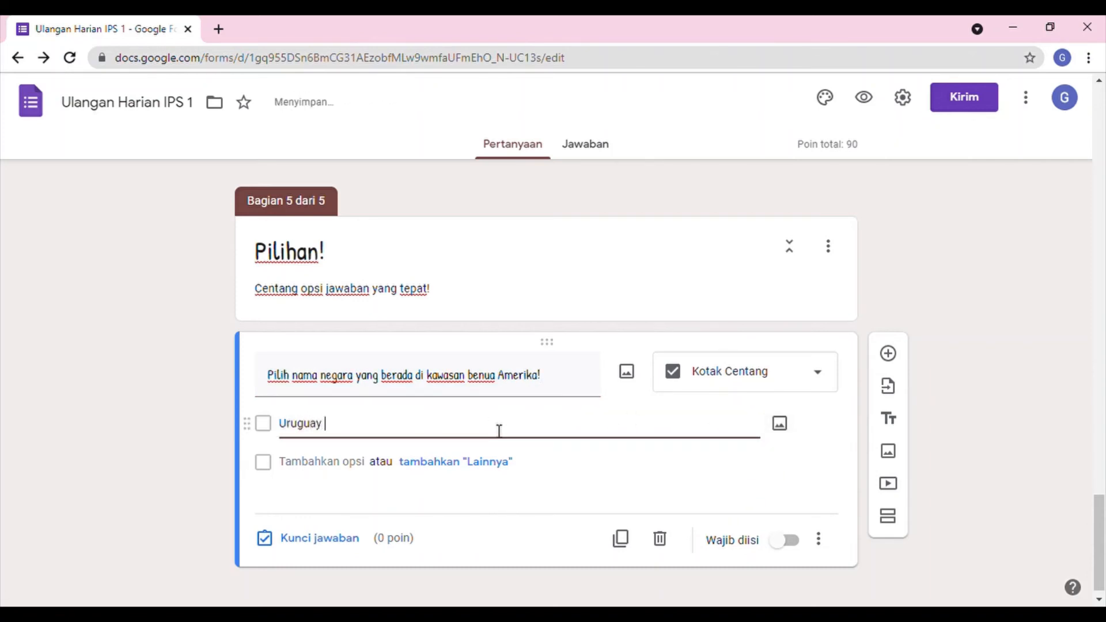
{"action": "left_click", "coordinate": [315, 469]}
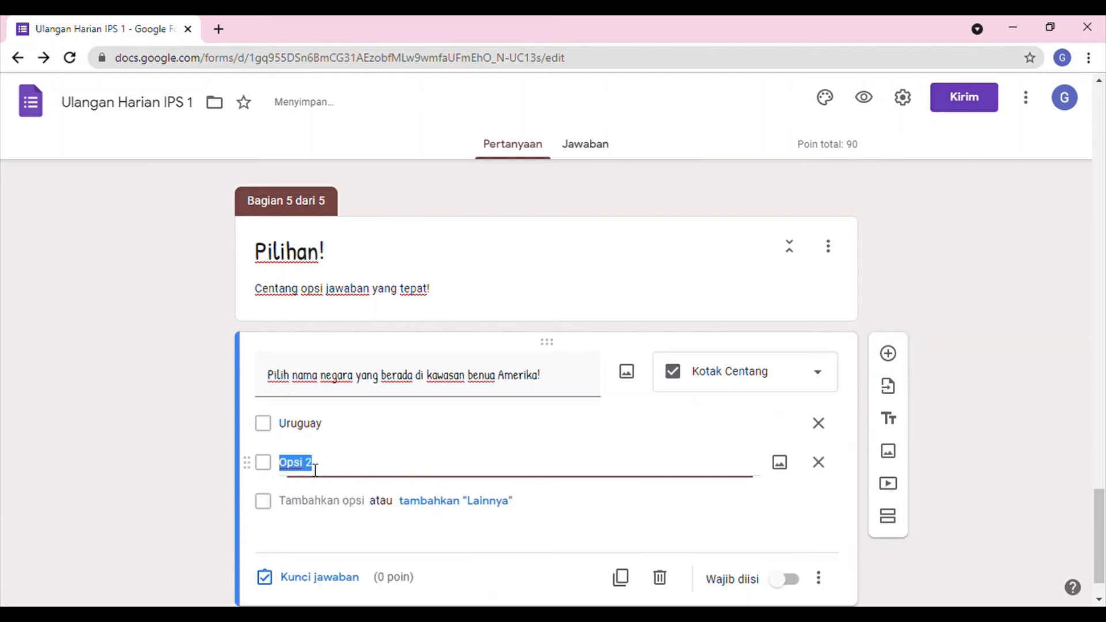
{"action": "type", "text": "Lesotho"}
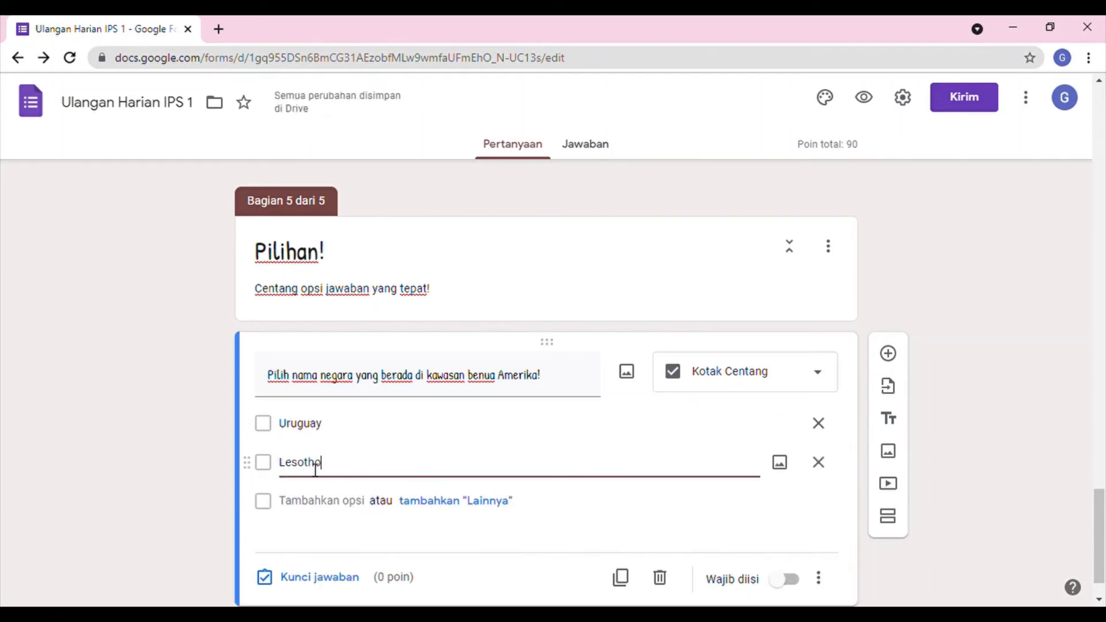
{"action": "left_click", "coordinate": [317, 501]}
{"action": "type", "text": "Nu"}
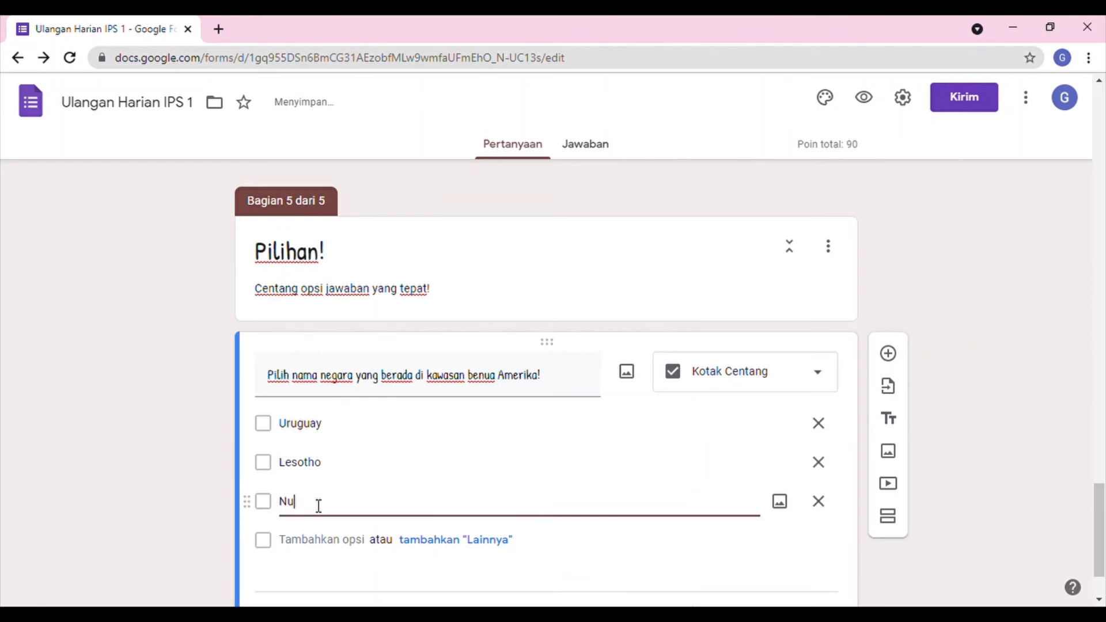
{"action": "type", "text": "Burkina Faso"}
{"action": "left_click", "coordinate": [321, 542]}
{"action": "type", "text": "Guyana"}
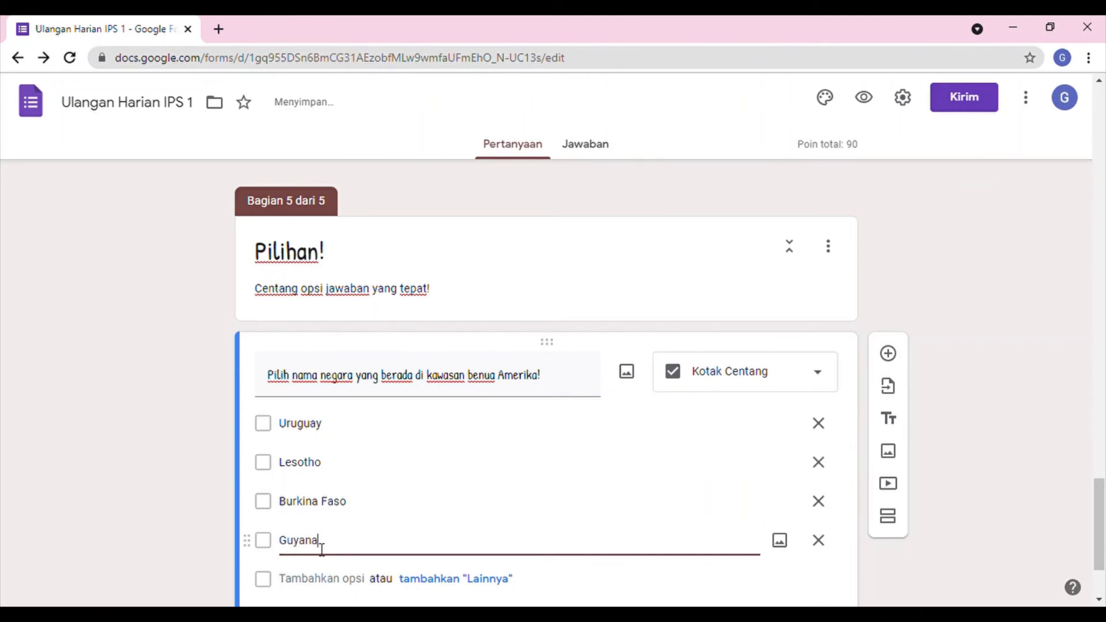
Add the options Mexico, Australia, Maladewa and Suriname below Guyana in the checkbox question.
{"action": "scroll", "coordinate": [307, 581], "scroll_direction": "down", "scroll_amount": 2}
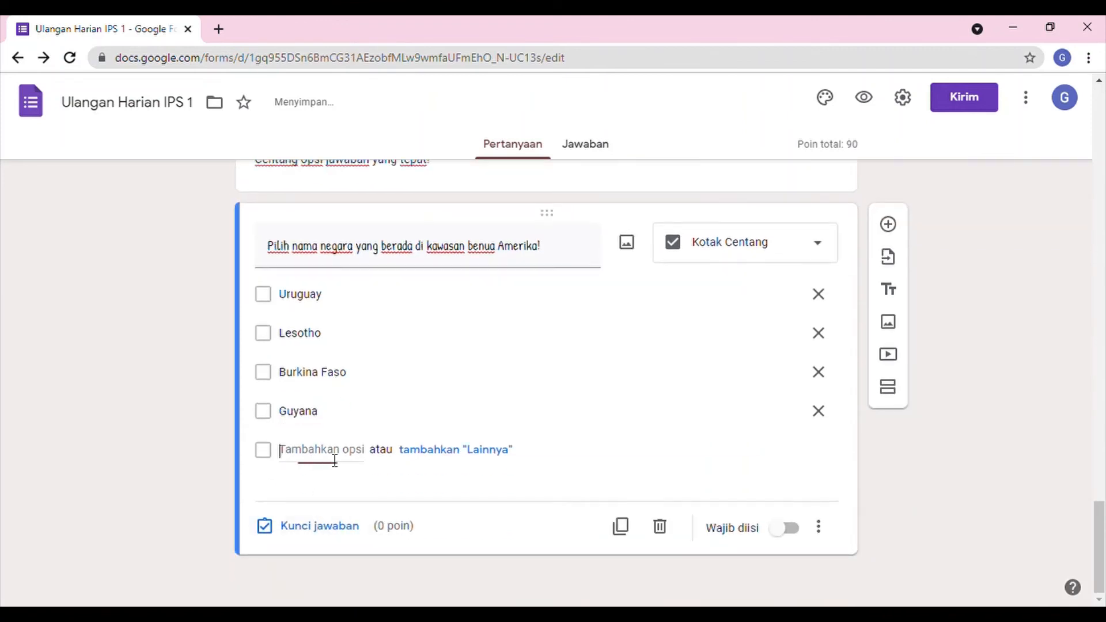
{"action": "left_click", "coordinate": [334, 456]}
{"action": "type", "text": "Mexico"}
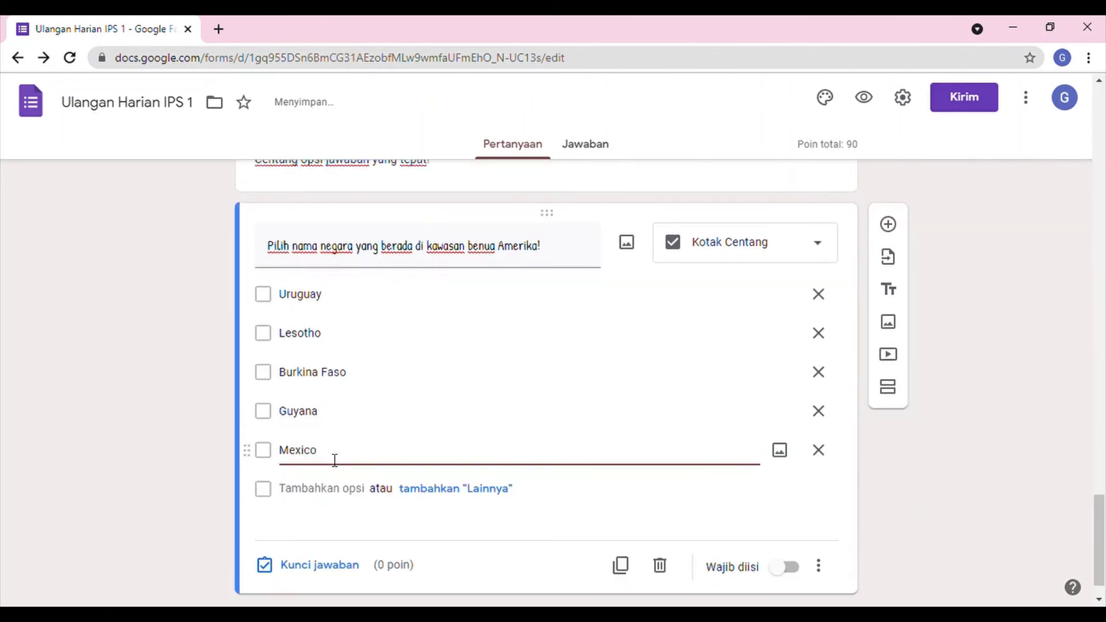
{"action": "left_click", "coordinate": [322, 489]}
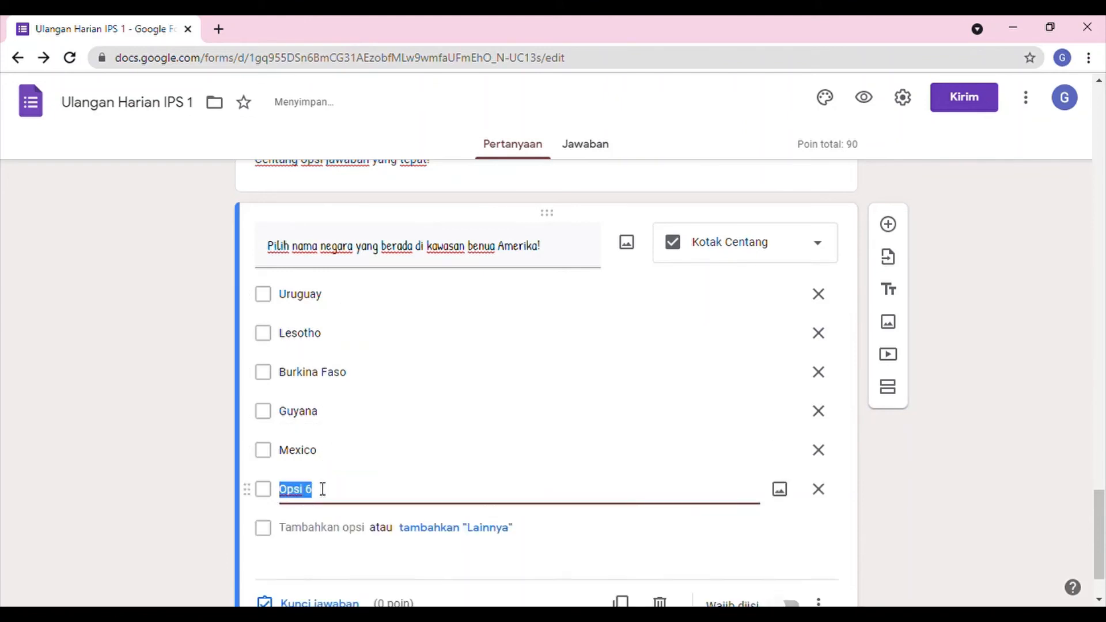
{"action": "type", "text": "Australia"}
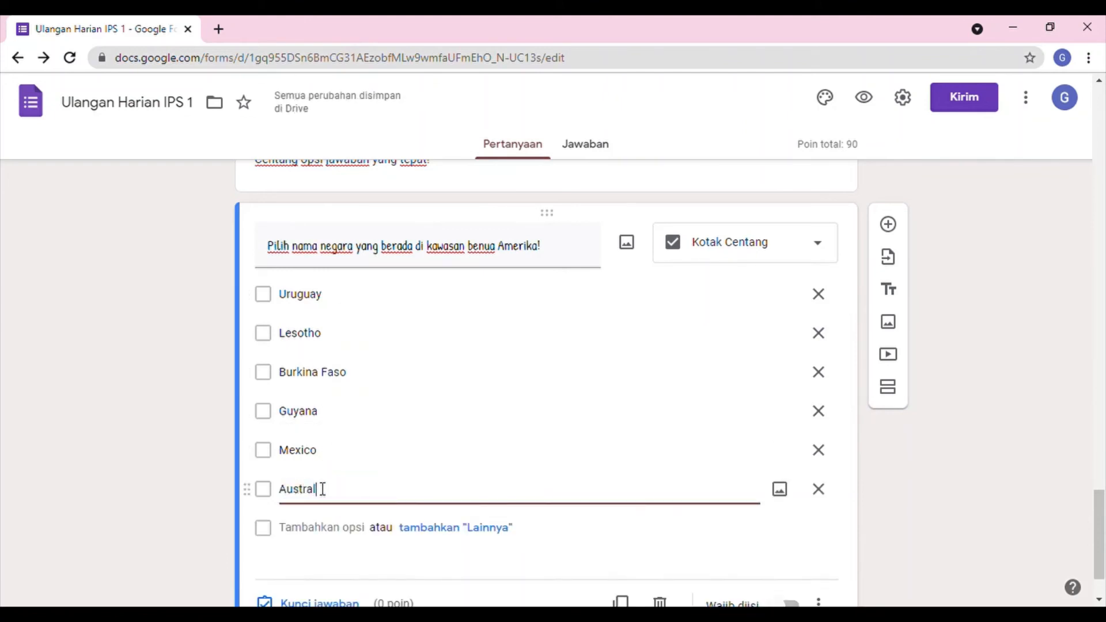
{"action": "left_click", "coordinate": [321, 533]}
{"action": "type", "text": "Maladewa"}
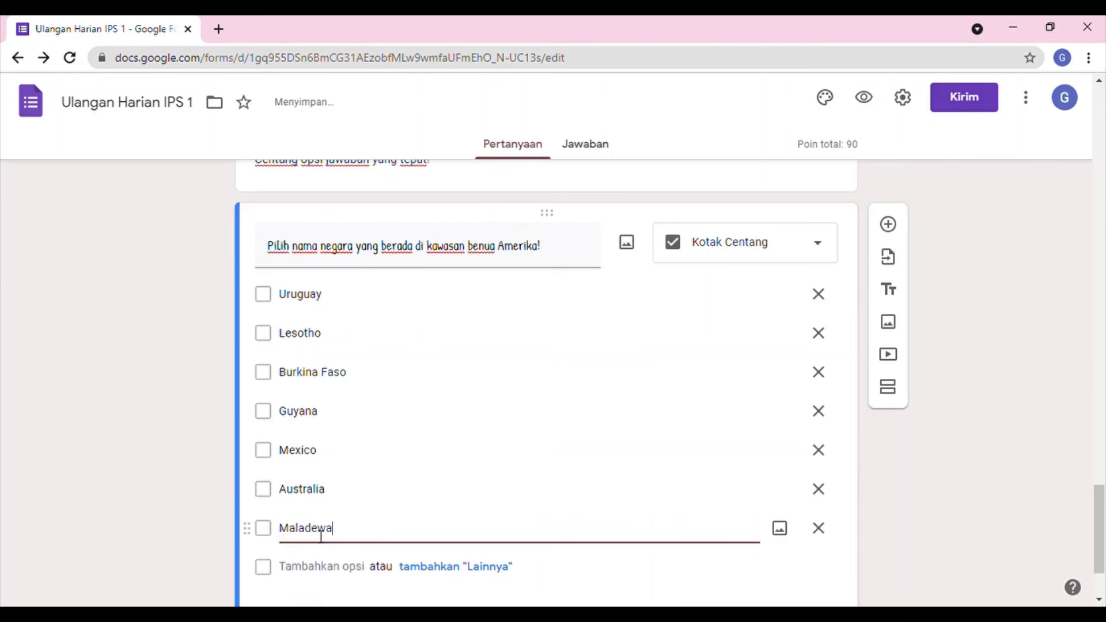
{"action": "left_click", "coordinate": [321, 568]}
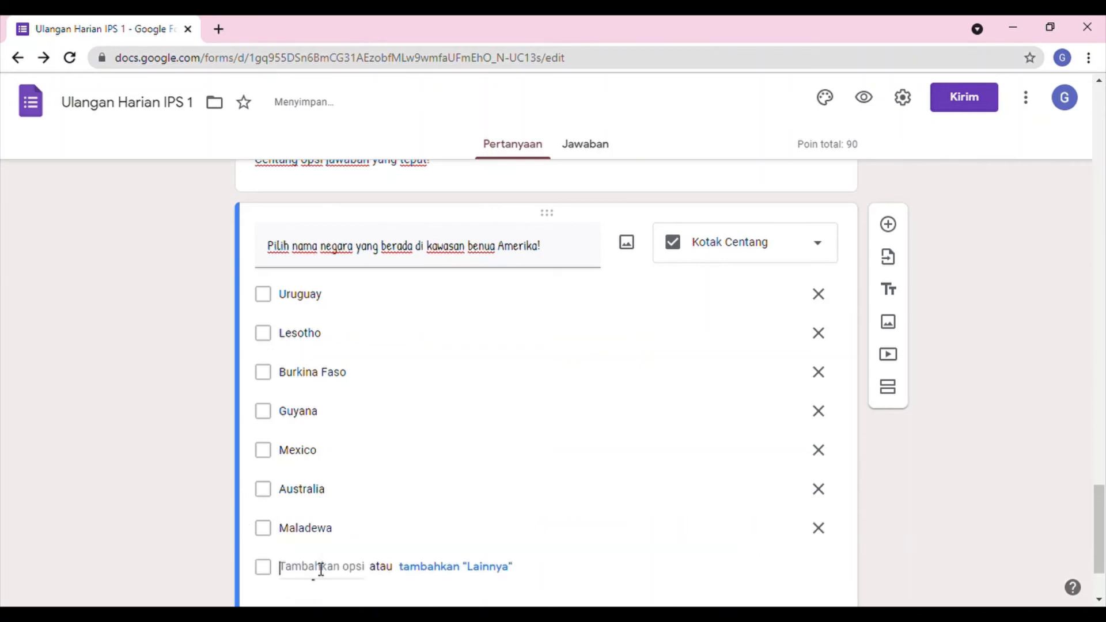
{"action": "type", "text": "Suriname"}
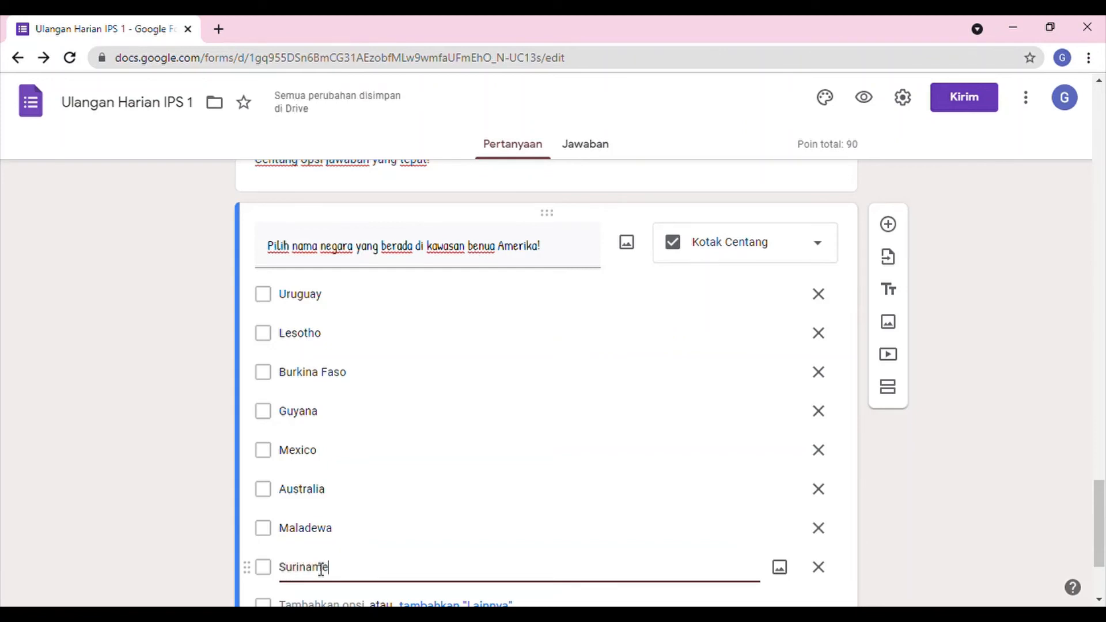
Add Swedia and Portuga as the last two options of the checkbox question.
{"action": "scroll", "coordinate": [313, 573], "scroll_direction": "down", "scroll_amount": 1}
{"action": "left_click", "coordinate": [329, 525]}
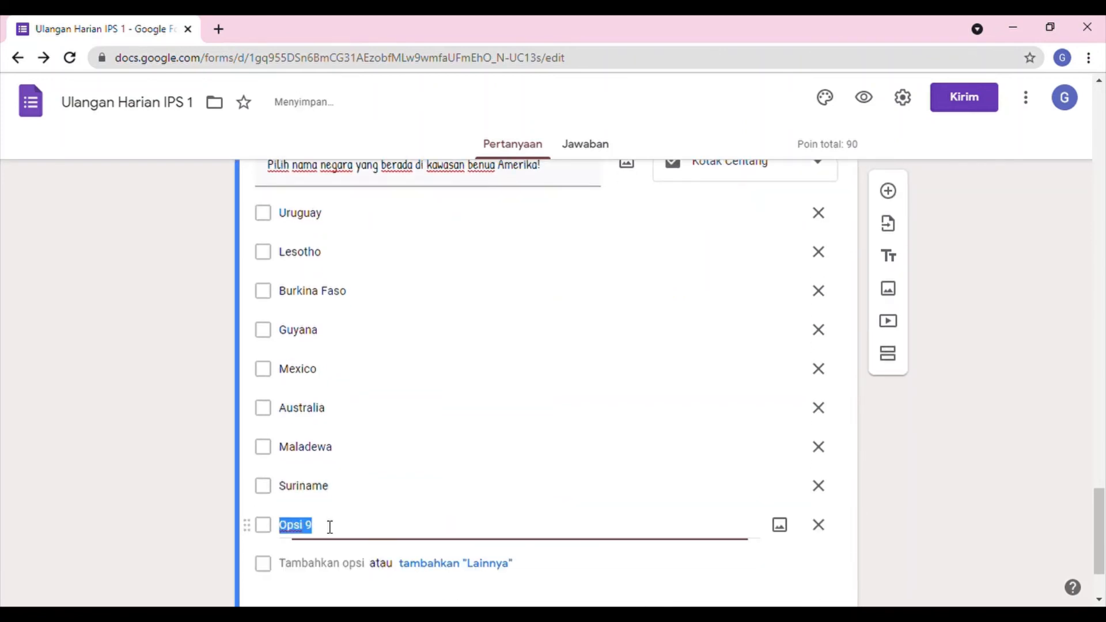
{"action": "type", "text": "Swedia"}
{"action": "left_click", "coordinate": [318, 559]}
{"action": "type", "text": "Portuga"}
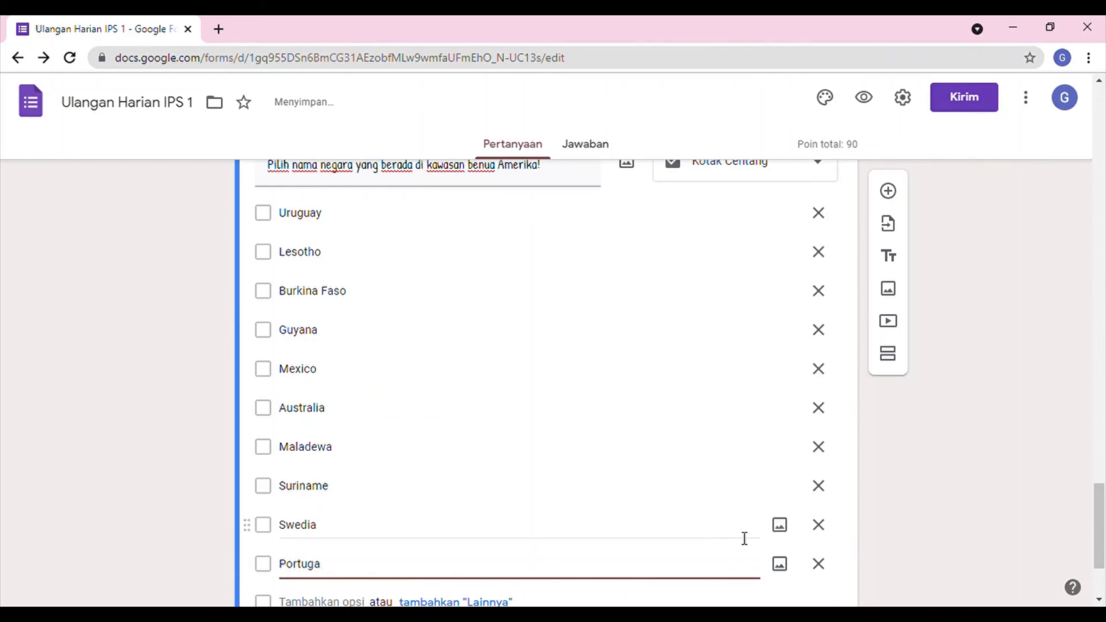
{"action": "left_click", "coordinate": [960, 490]}
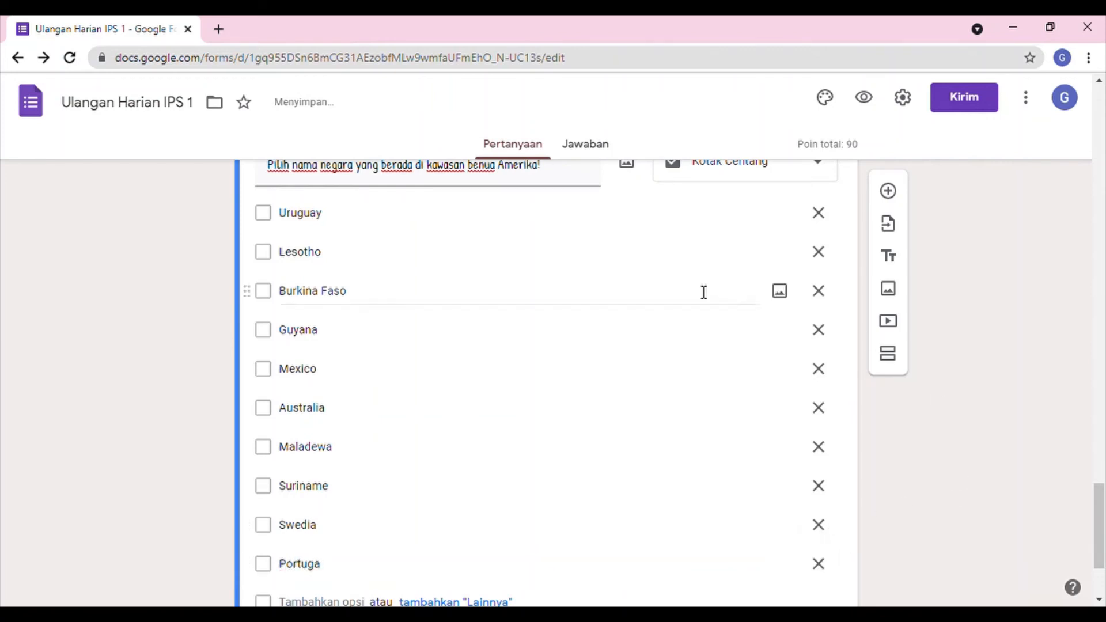
Mark Uruguay, Guyana, Mexico and Suriname as the correct answers in the checkbox question's answer key.
{"action": "scroll", "coordinate": [704, 293], "scroll_direction": "down", "scroll_amount": 3}
{"action": "left_click", "coordinate": [358, 526]}
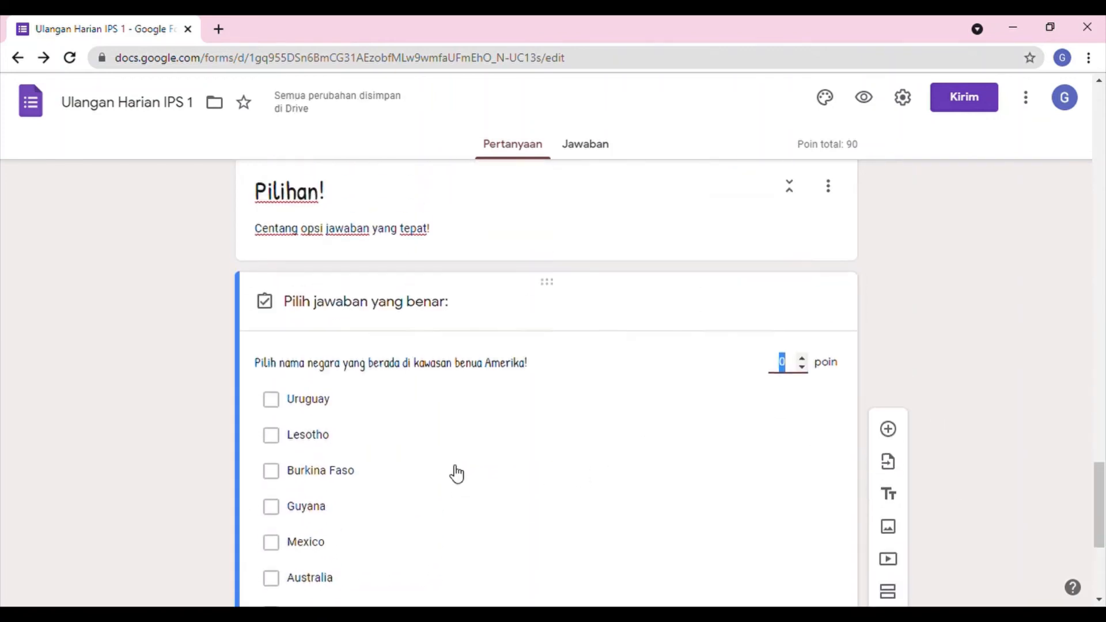
{"action": "left_click", "coordinate": [275, 402]}
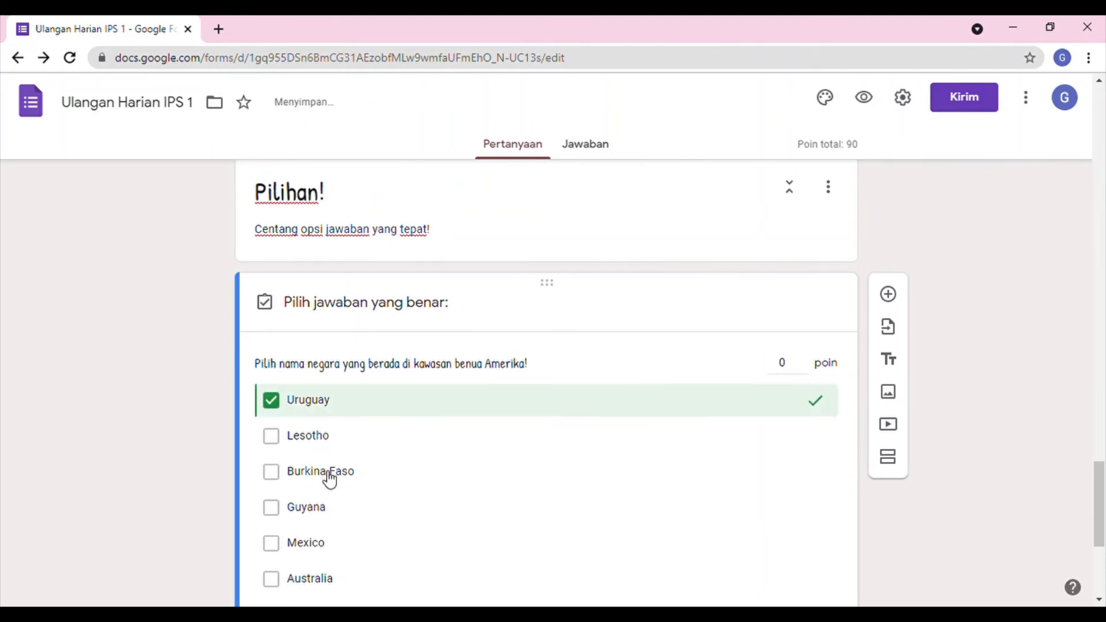
{"action": "scroll", "coordinate": [329, 478], "scroll_direction": "down", "scroll_amount": 1}
{"action": "left_click", "coordinate": [282, 428]}
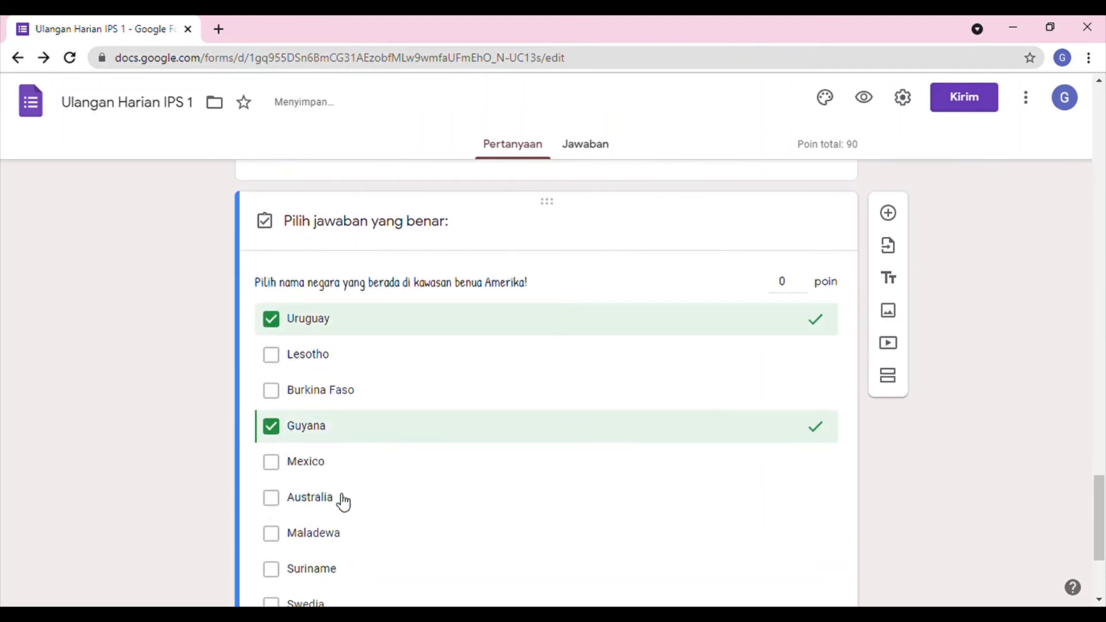
{"action": "left_click", "coordinate": [287, 474]}
{"action": "scroll", "coordinate": [349, 494], "scroll_direction": "down", "scroll_amount": 3}
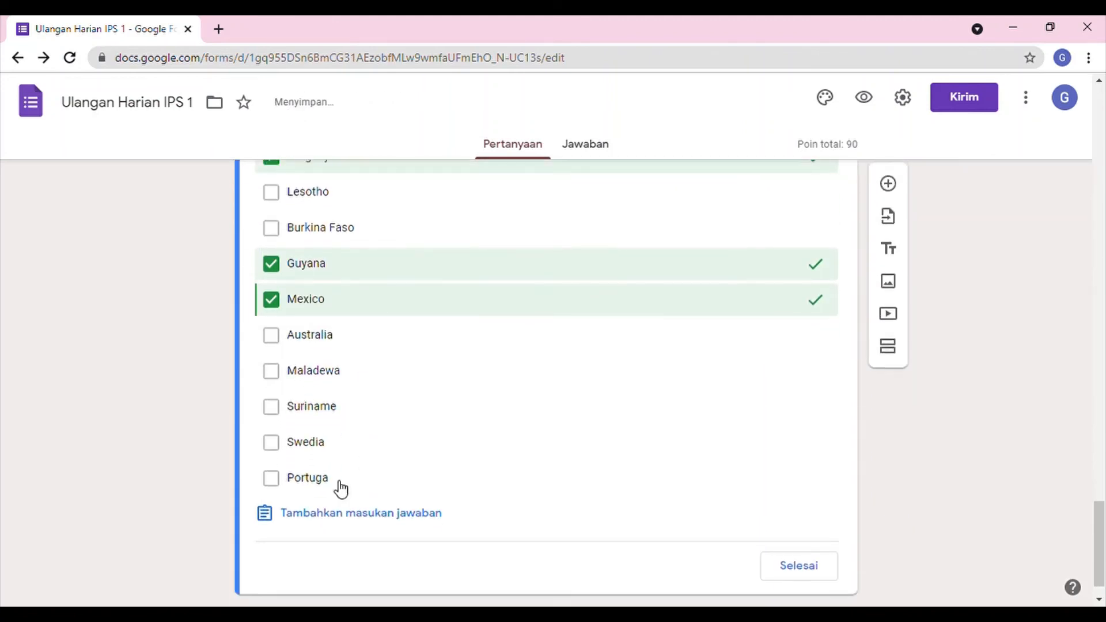
{"action": "left_click", "coordinate": [279, 416]}
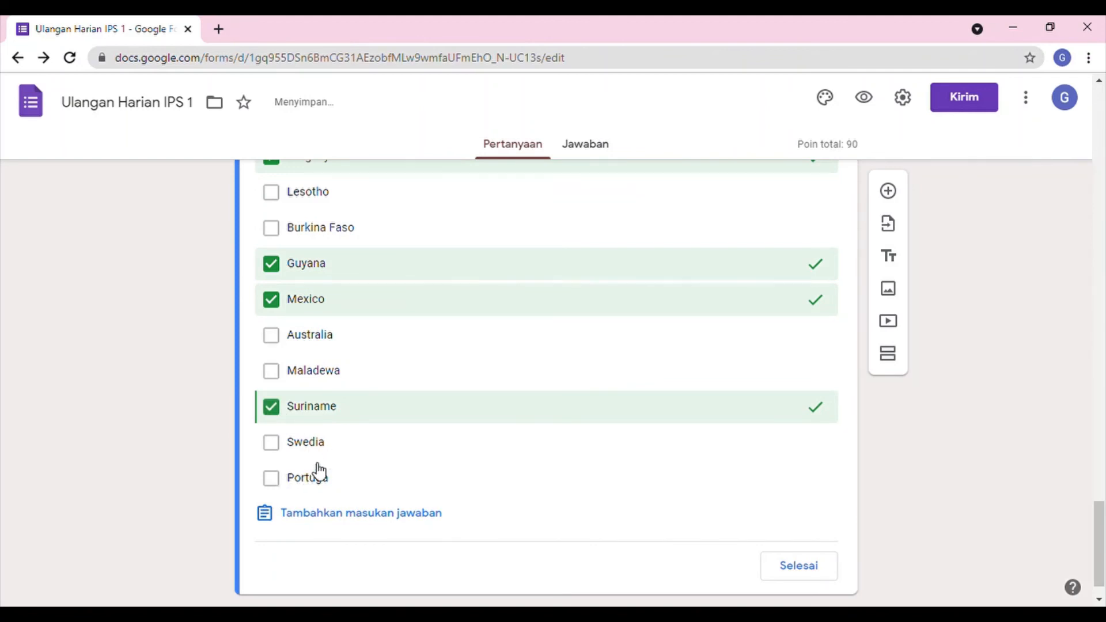
{"action": "left_click", "coordinate": [347, 481]}
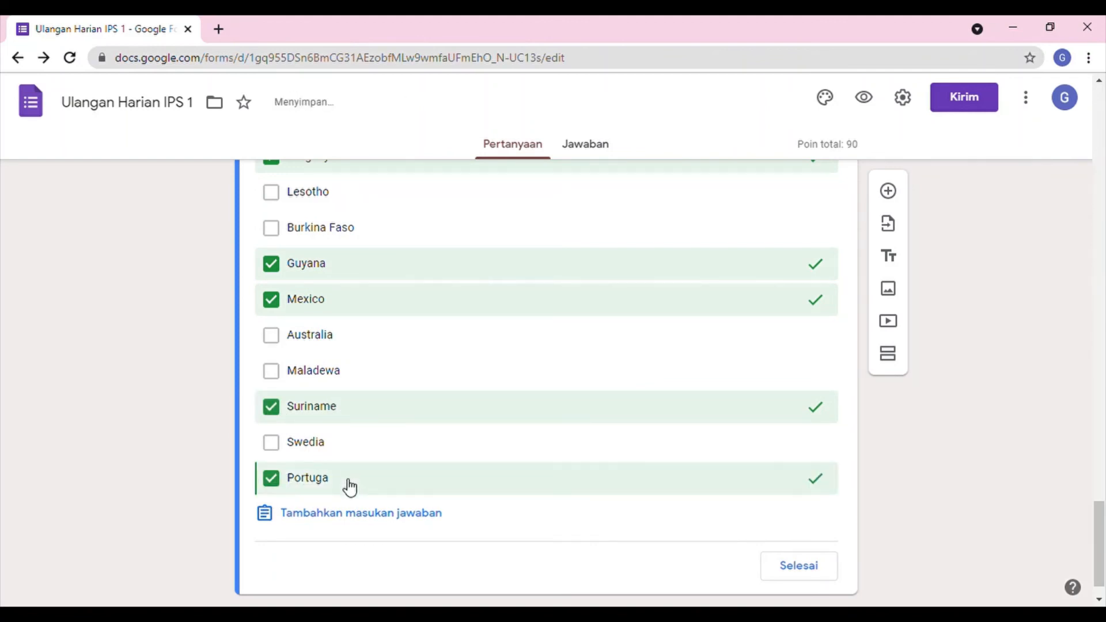
{"action": "left_click", "coordinate": [272, 478]}
{"action": "left_click", "coordinate": [792, 568]}
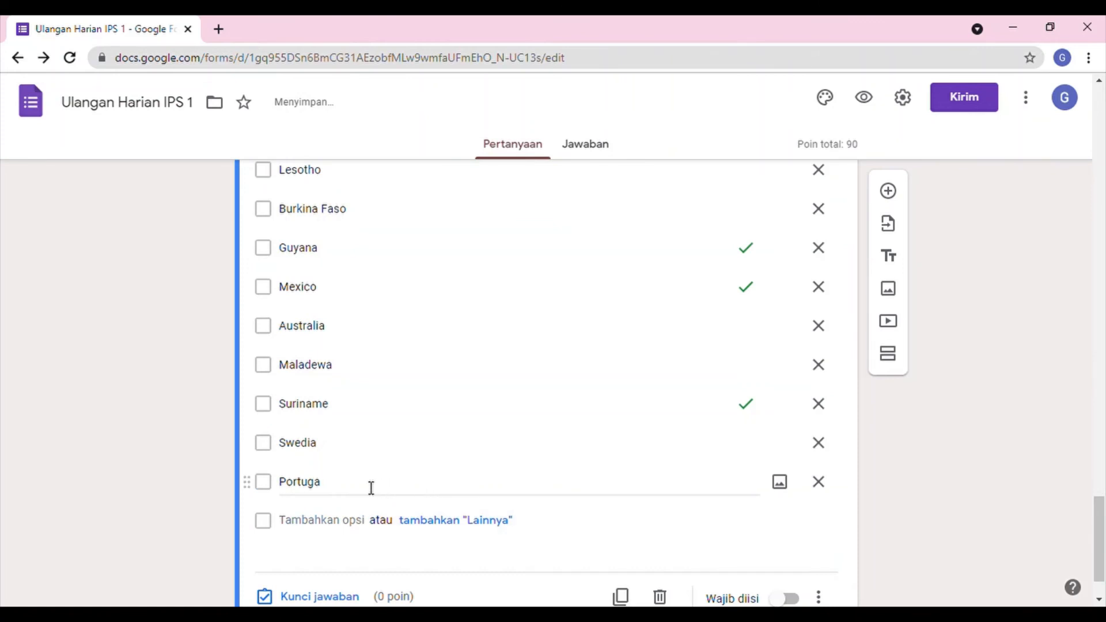
Correct the spelling of the checkbox question's last option to "Portugal".
{"action": "left_click", "coordinate": [371, 487]}
{"action": "left_click", "coordinate": [371, 487]}
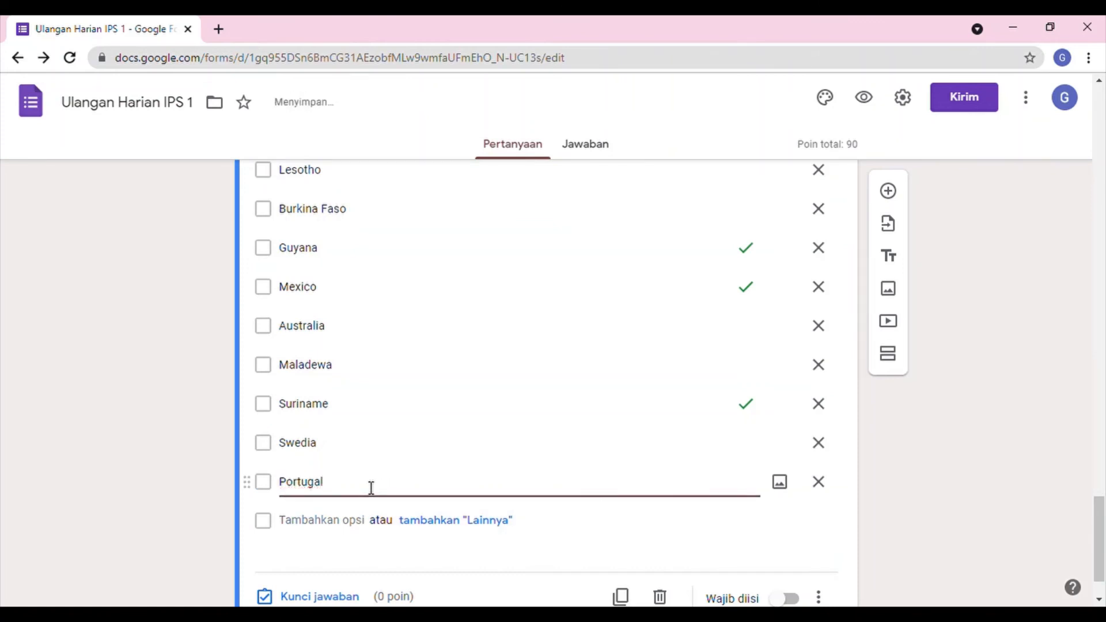
{"action": "left_click", "coordinate": [982, 479]}
Make the checkbox question about American countries required (Wajib diisi).
{"action": "scroll", "coordinate": [613, 390], "scroll_direction": "up", "scroll_amount": 2}
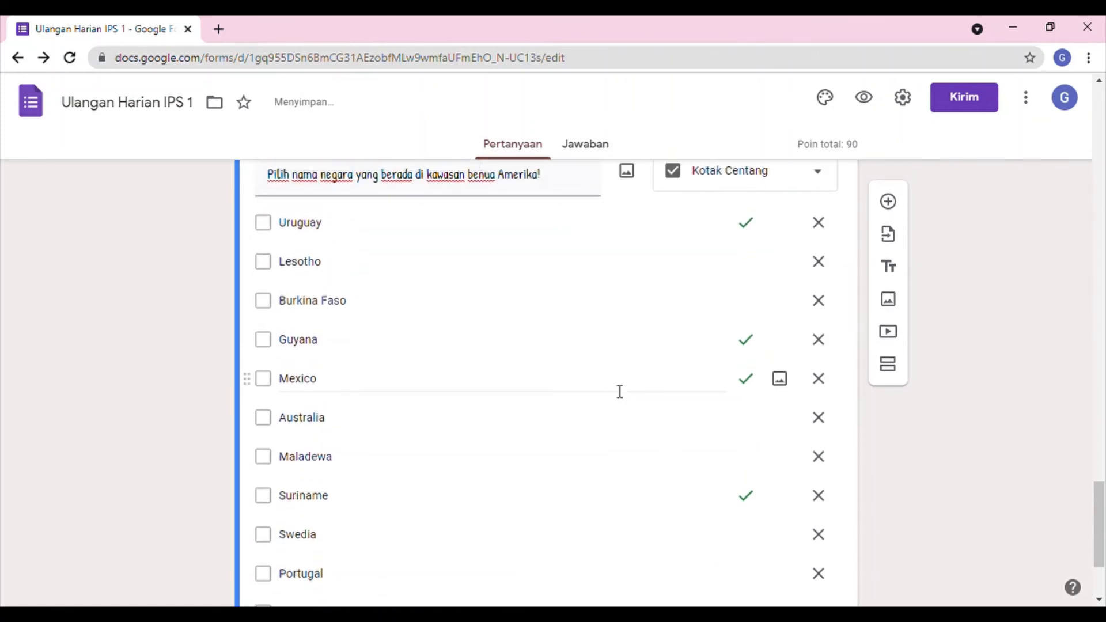
{"action": "scroll", "coordinate": [616, 391], "scroll_direction": "up", "scroll_amount": 3}
{"action": "scroll", "coordinate": [616, 390], "scroll_direction": "down", "scroll_amount": 3}
{"action": "scroll", "coordinate": [615, 391], "scroll_direction": "down", "scroll_amount": 3}
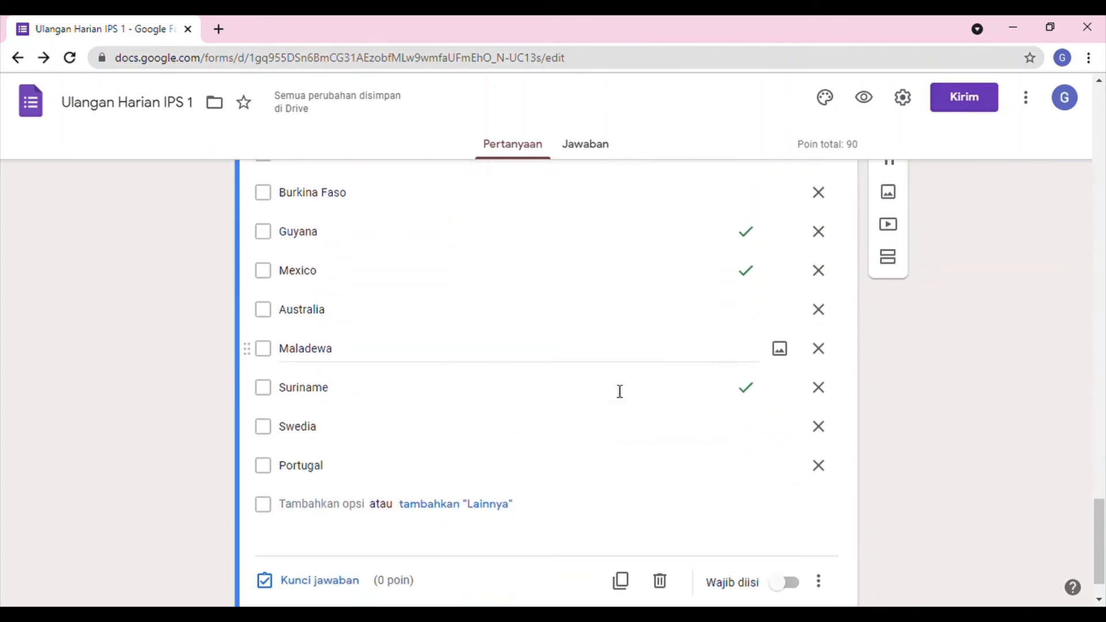
{"action": "scroll", "coordinate": [615, 391], "scroll_direction": "up", "scroll_amount": 5}
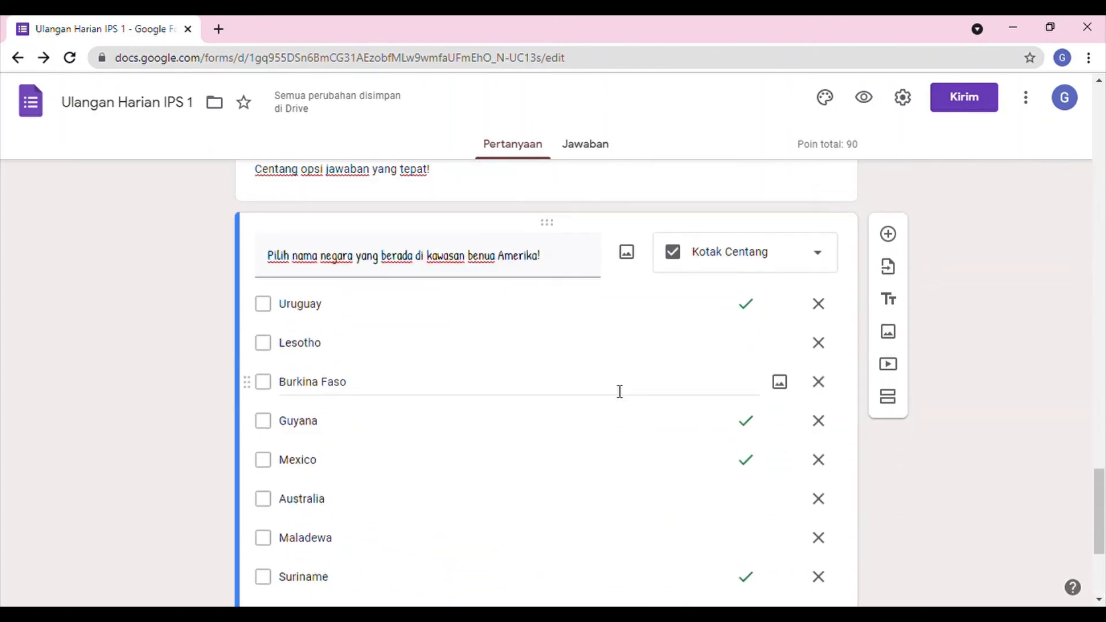
{"action": "scroll", "coordinate": [620, 391], "scroll_direction": "down", "scroll_amount": 4}
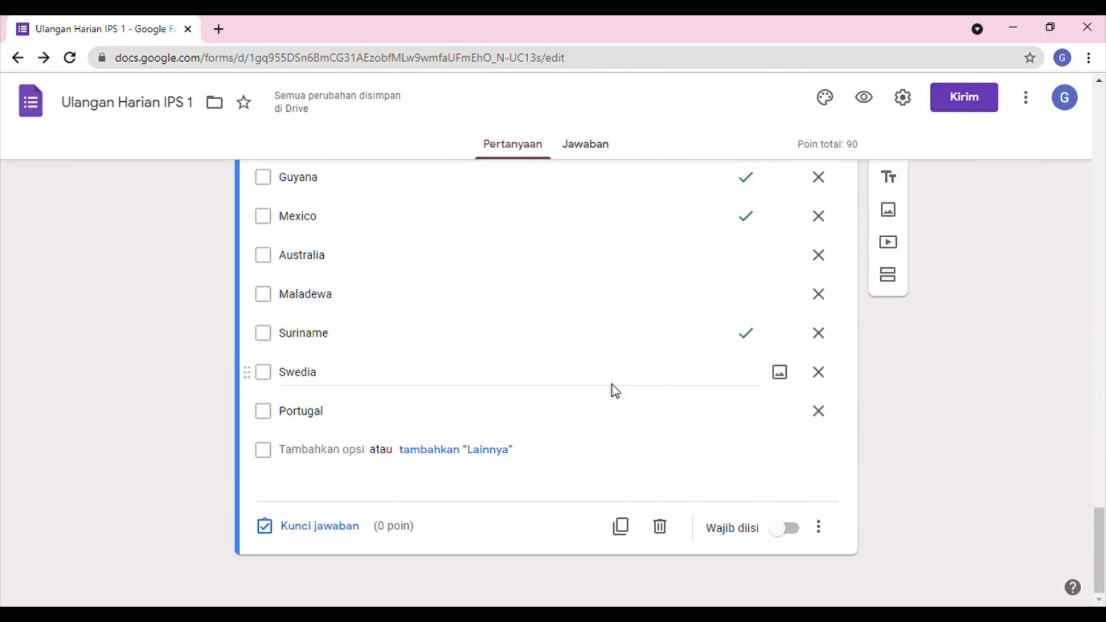
{"action": "left_click", "coordinate": [785, 529]}
{"action": "scroll", "coordinate": [792, 516], "scroll_direction": "up", "scroll_amount": 5}
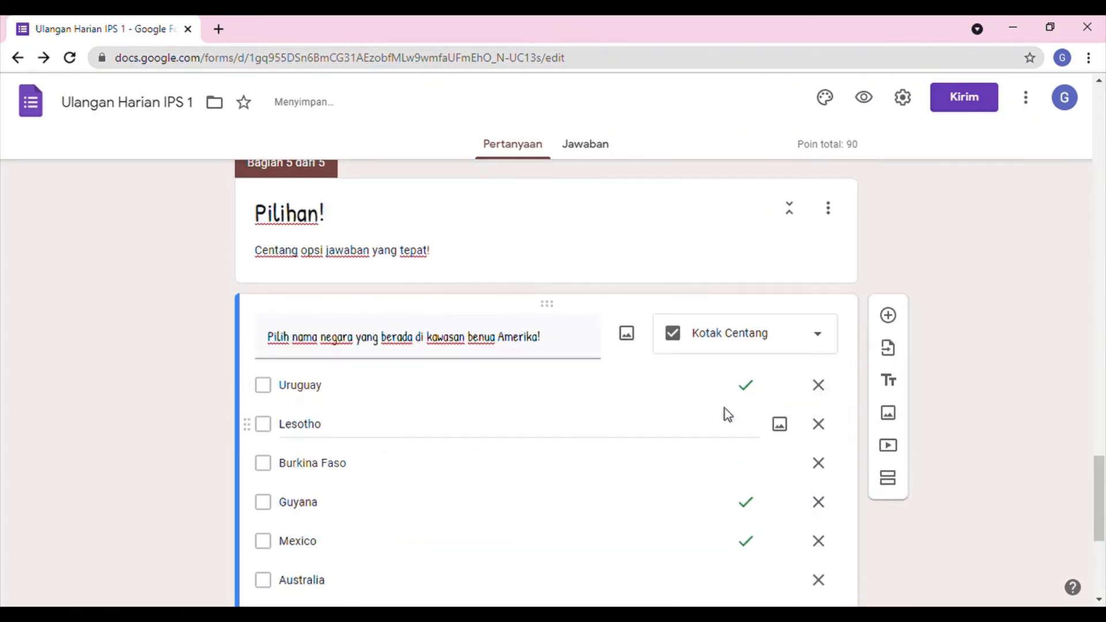
{"action": "scroll", "coordinate": [531, 431], "scroll_direction": "down", "scroll_amount": 5}
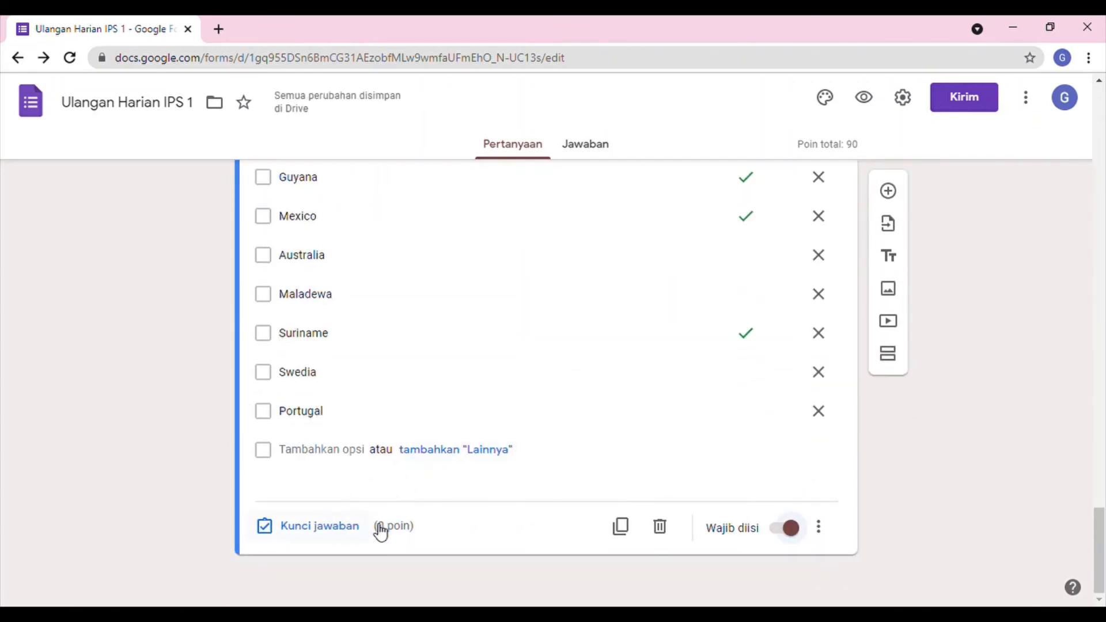
Set the checkbox question's score to 10 points in its answer key.
{"action": "left_click", "coordinate": [336, 534]}
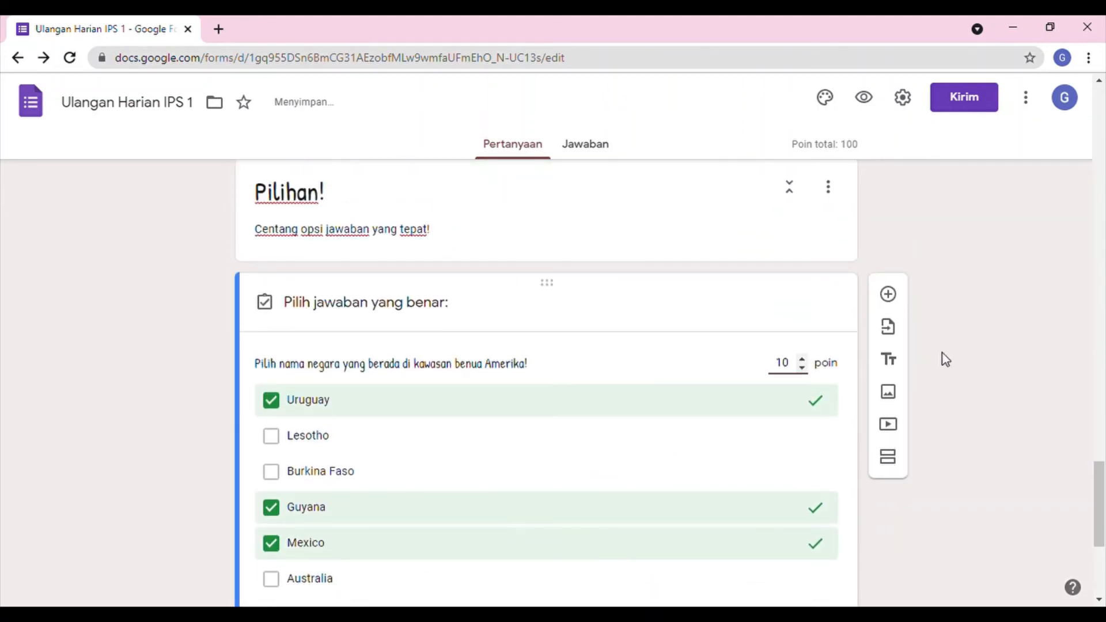
{"action": "scroll", "coordinate": [979, 375], "scroll_direction": "down", "scroll_amount": 5}
{"action": "left_click", "coordinate": [825, 541]}
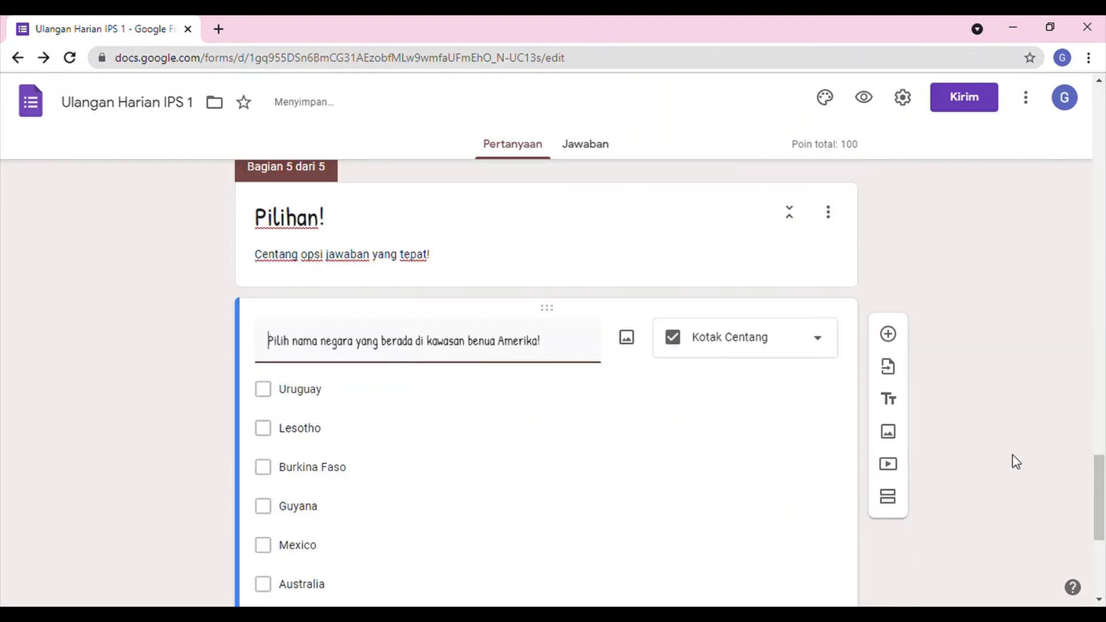
Check the finished checkbox question and open a preview of the whole quiz form.
{"action": "scroll", "coordinate": [979, 357], "scroll_direction": "down", "scroll_amount": 12}
{"action": "scroll", "coordinate": [913, 324], "scroll_direction": "down", "scroll_amount": 14}
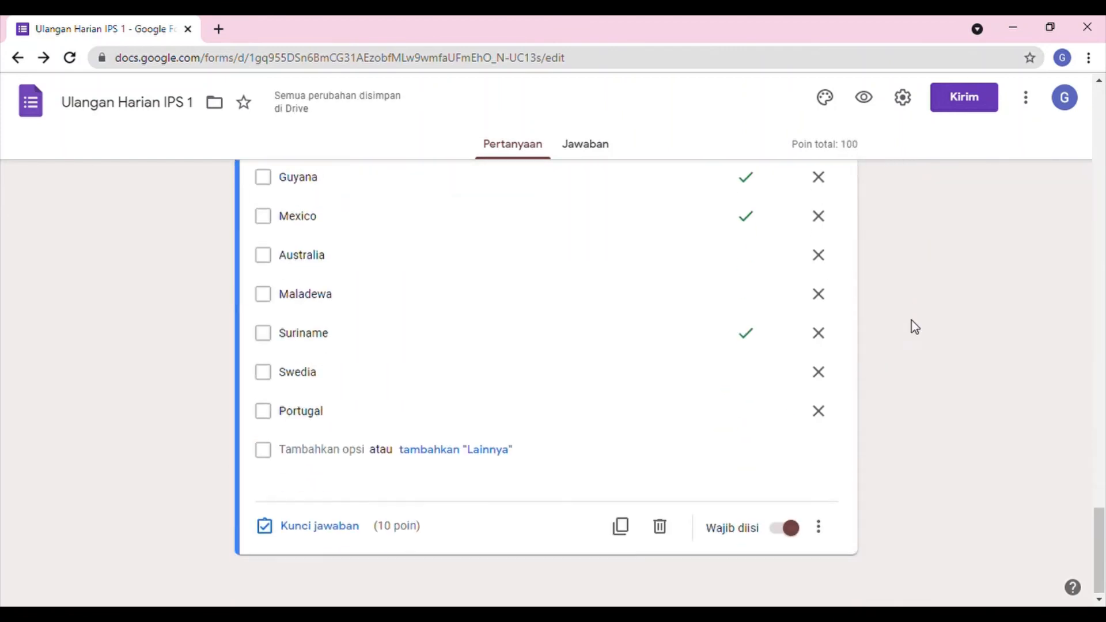
{"action": "scroll", "coordinate": [924, 405], "scroll_direction": "up", "scroll_amount": 7}
{"action": "scroll", "coordinate": [924, 406], "scroll_direction": "up", "scroll_amount": 20}
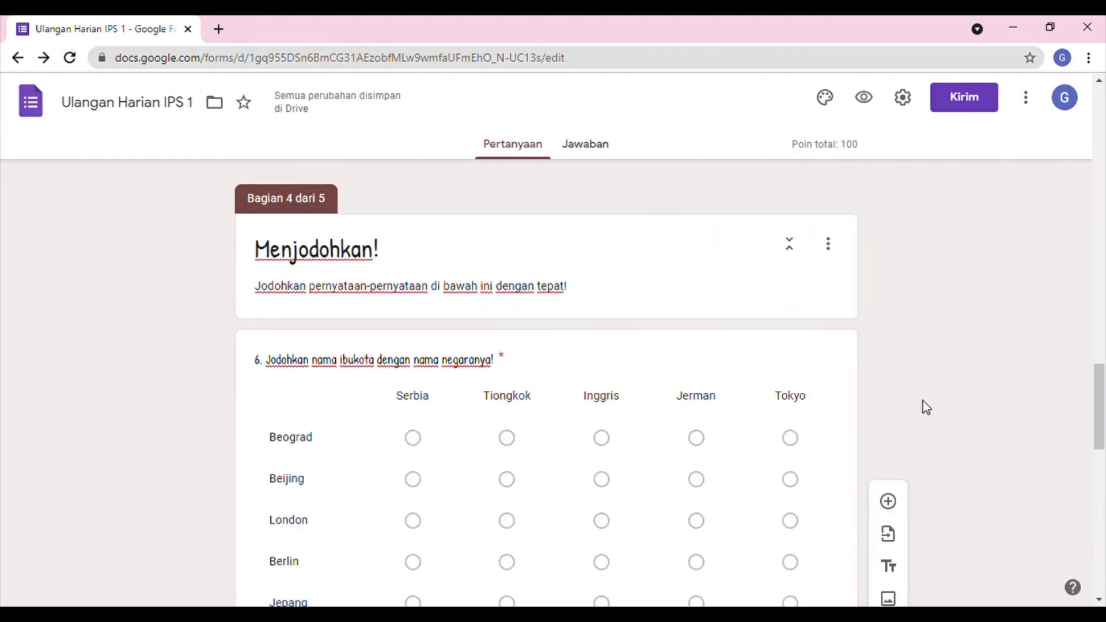
{"action": "left_click", "coordinate": [864, 98]}
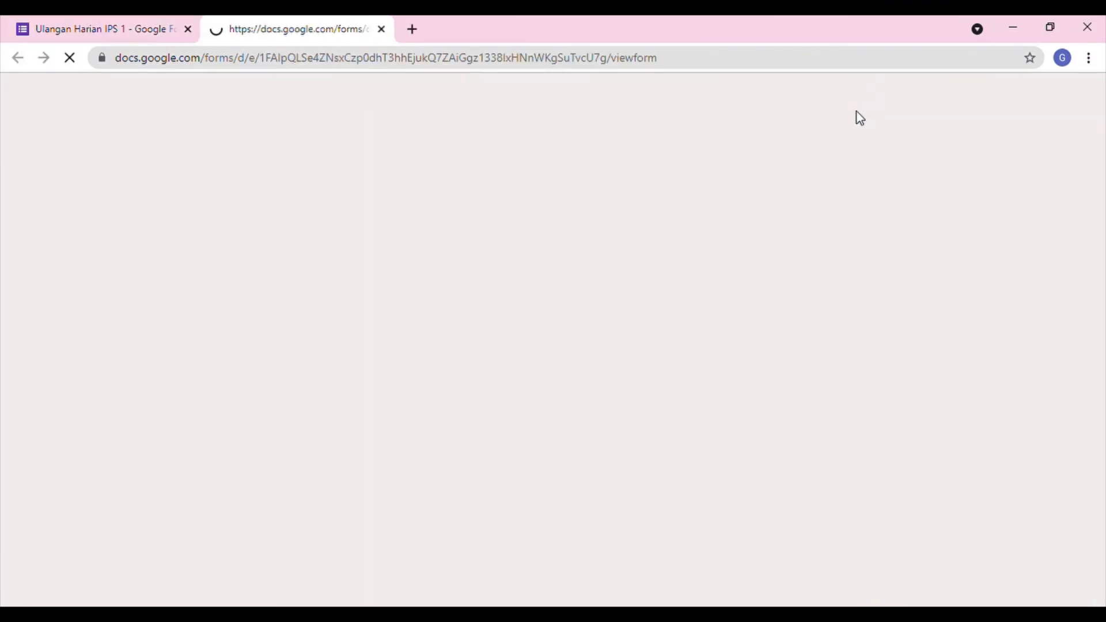
Fill in the student's name on the quiz's first page and continue to the multiple-choice section.
{"action": "scroll", "coordinate": [365, 452], "scroll_direction": "down", "scroll_amount": 1}
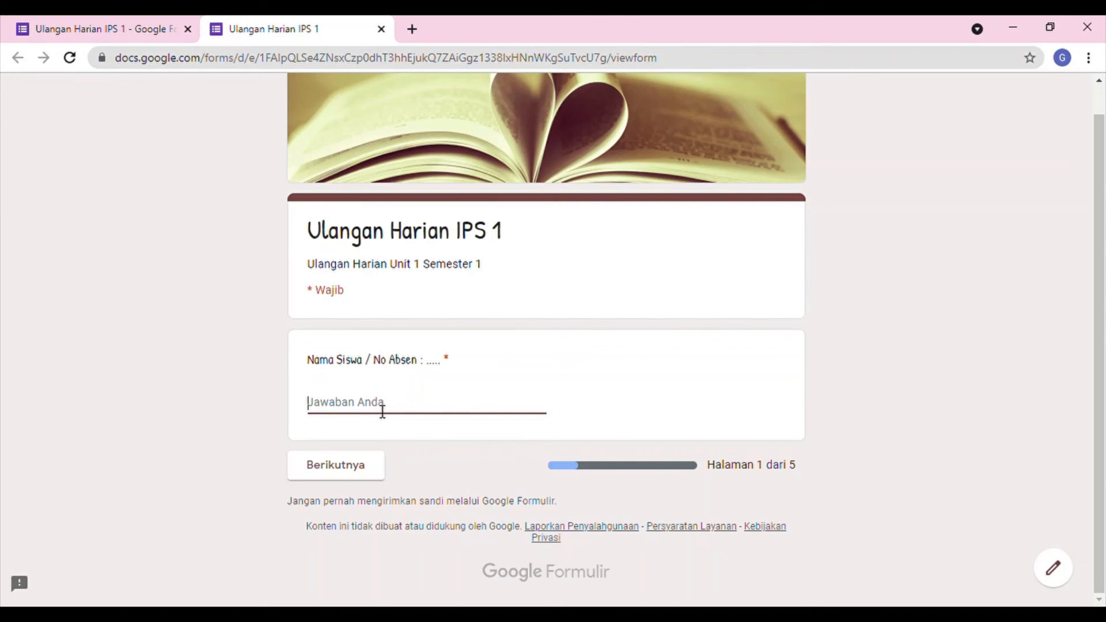
{"action": "type", "text": "Michael"}
{"action": "left_click", "coordinate": [369, 469]}
Review the multiple-choice page and try to continue without answering its required questions.
{"action": "scroll", "coordinate": [443, 438], "scroll_direction": "down", "scroll_amount": 9}
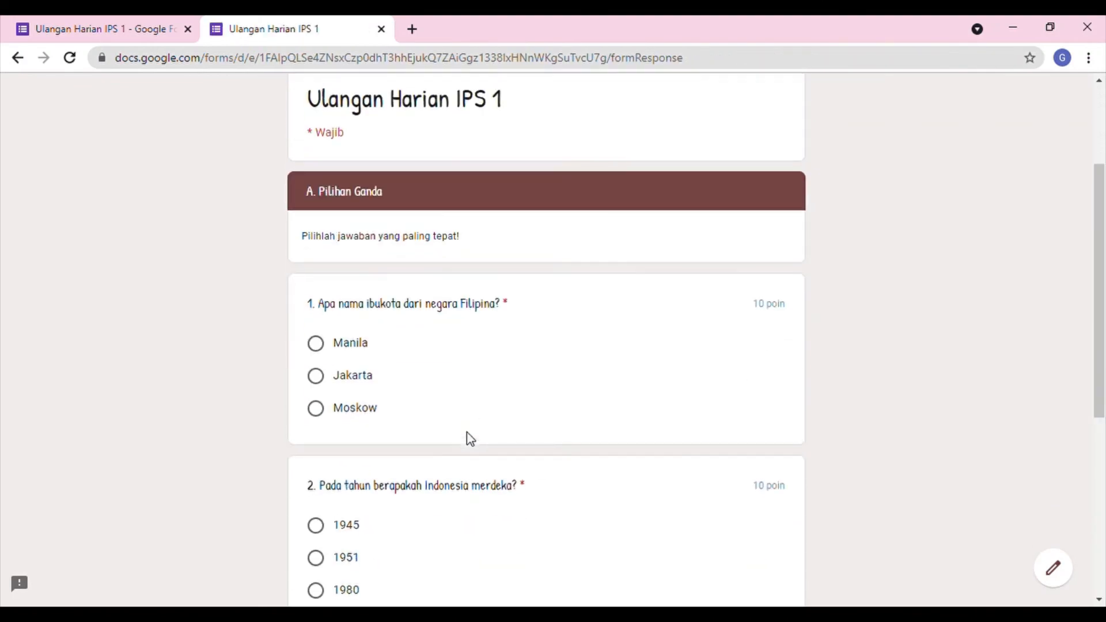
{"action": "scroll", "coordinate": [482, 347], "scroll_direction": "up", "scroll_amount": 9}
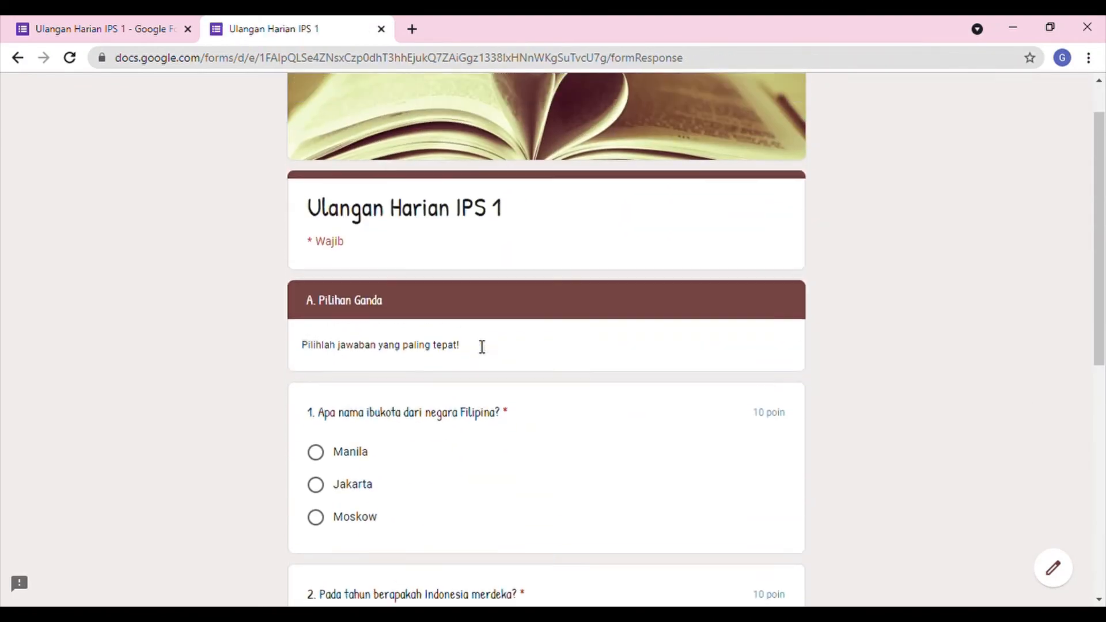
{"action": "scroll", "coordinate": [482, 346], "scroll_direction": "down", "scroll_amount": 9}
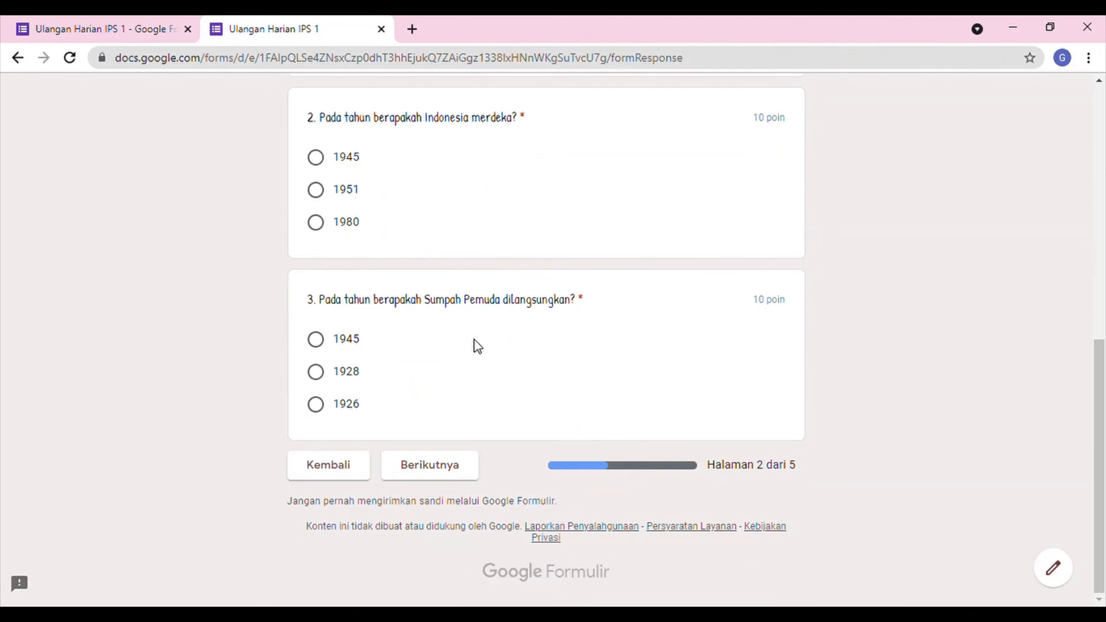
{"action": "scroll", "coordinate": [478, 347], "scroll_direction": "up", "scroll_amount": 9}
{"action": "scroll", "coordinate": [478, 347], "scroll_direction": "down", "scroll_amount": 9}
{"action": "left_click", "coordinate": [433, 465]}
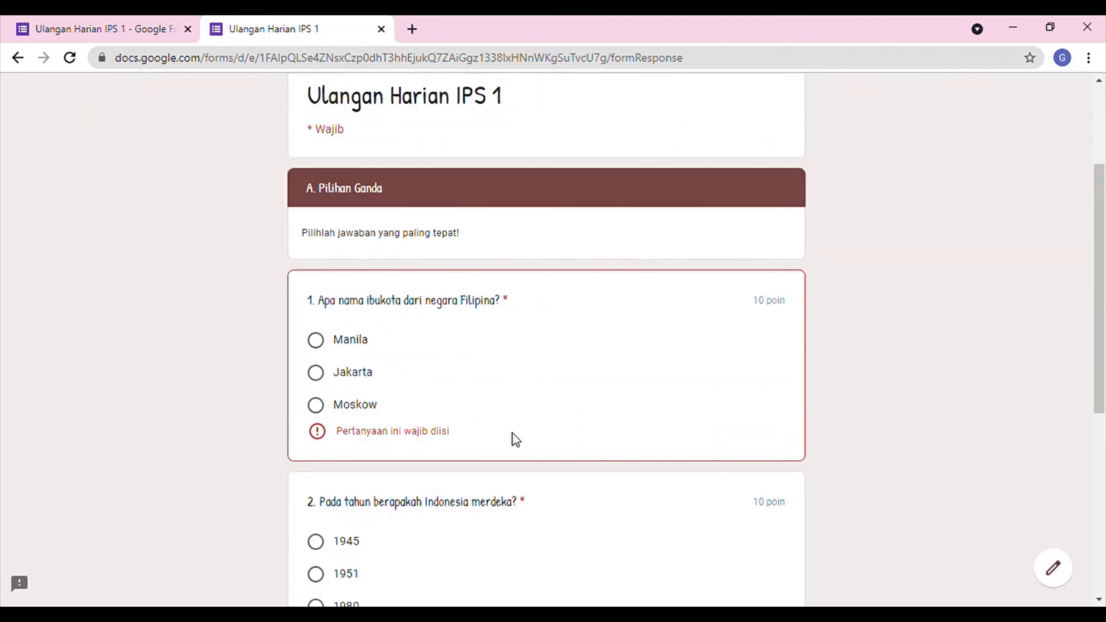
{"action": "scroll", "coordinate": [487, 445], "scroll_direction": "down", "scroll_amount": 7}
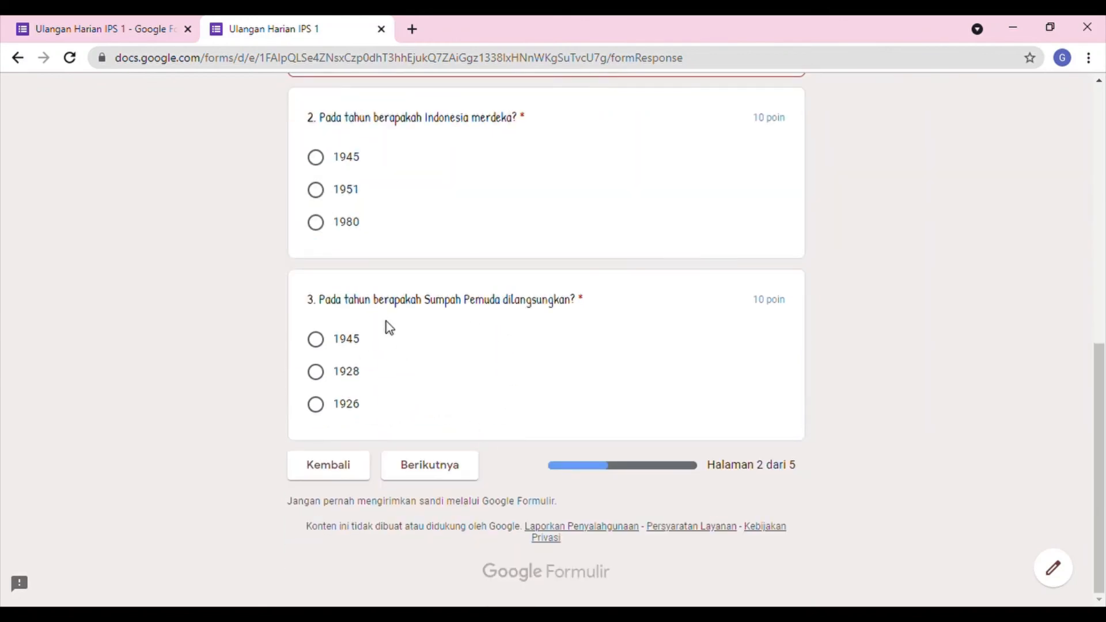
{"action": "left_click", "coordinate": [438, 461]}
{"action": "scroll", "coordinate": [395, 374], "scroll_direction": "up", "scroll_amount": 2}
{"action": "scroll", "coordinate": [447, 426], "scroll_direction": "down", "scroll_amount": 2}
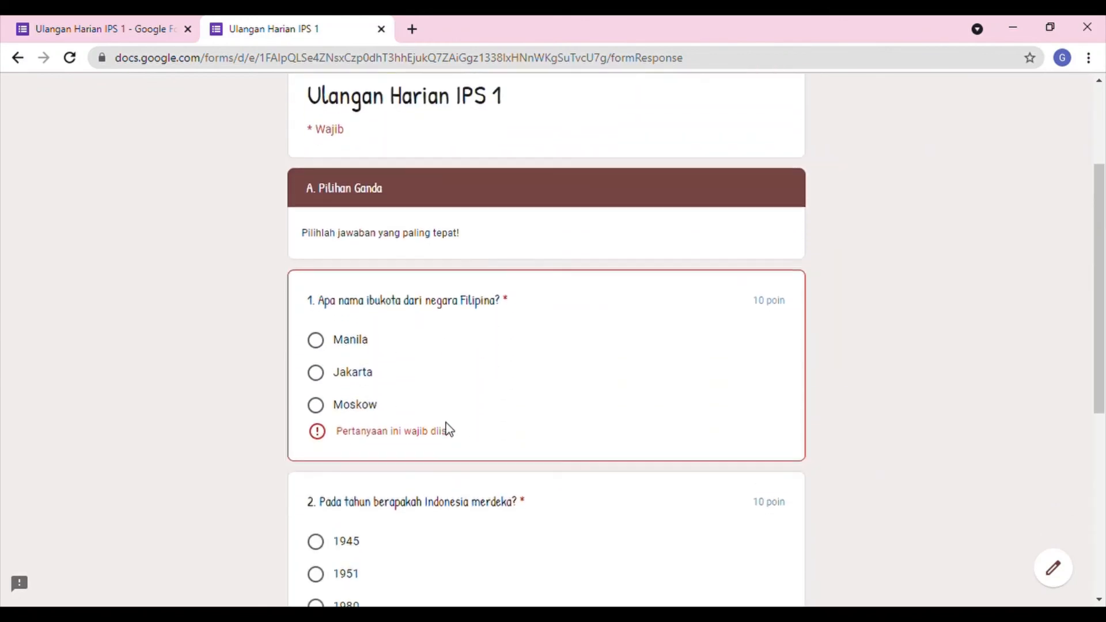
Answer the multiple-choice questions with Manila, 1945 and 1928, and continue to the Isian section.
{"action": "left_click", "coordinate": [317, 404]}
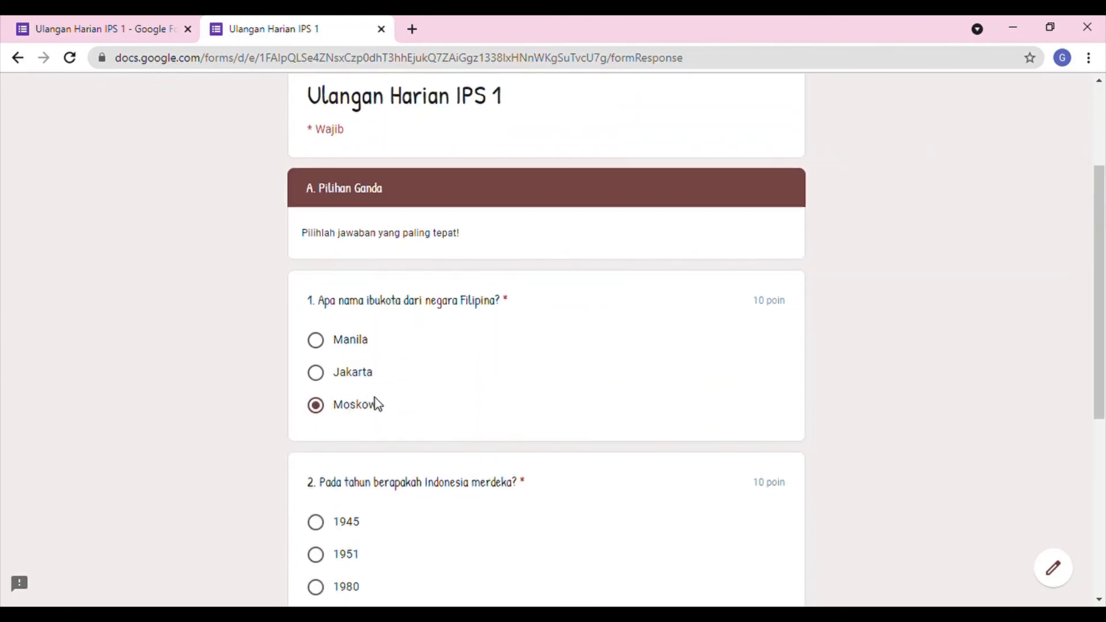
{"action": "left_click", "coordinate": [320, 341]}
{"action": "scroll", "coordinate": [380, 444], "scroll_direction": "down", "scroll_amount": 3}
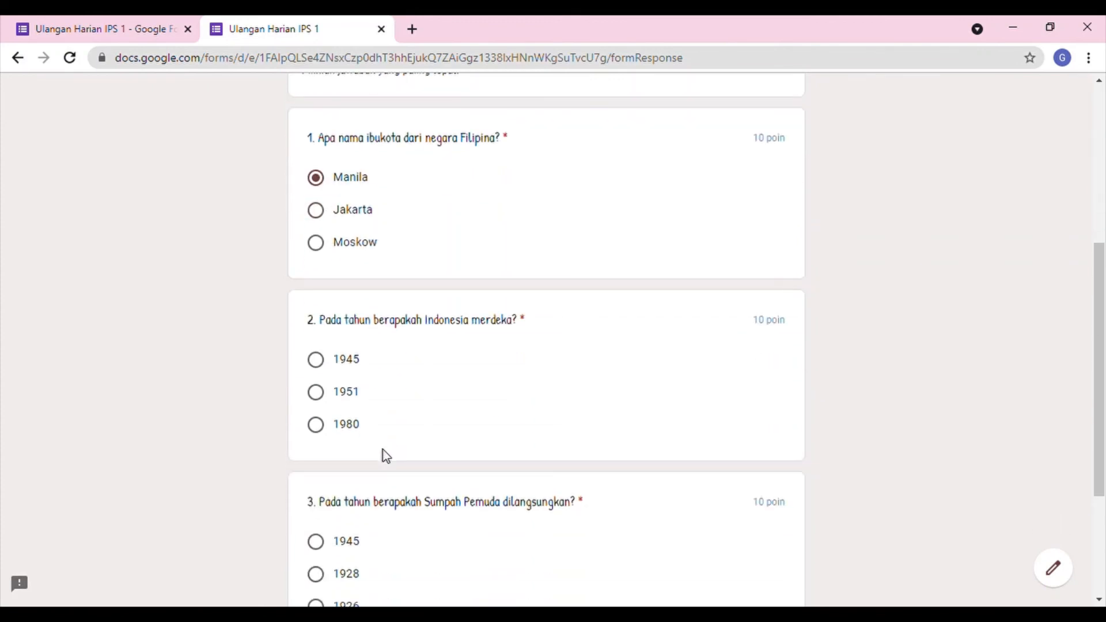
{"action": "left_click", "coordinate": [316, 361]}
{"action": "scroll", "coordinate": [432, 467], "scroll_direction": "down", "scroll_amount": 3}
{"action": "left_click", "coordinate": [318, 372]}
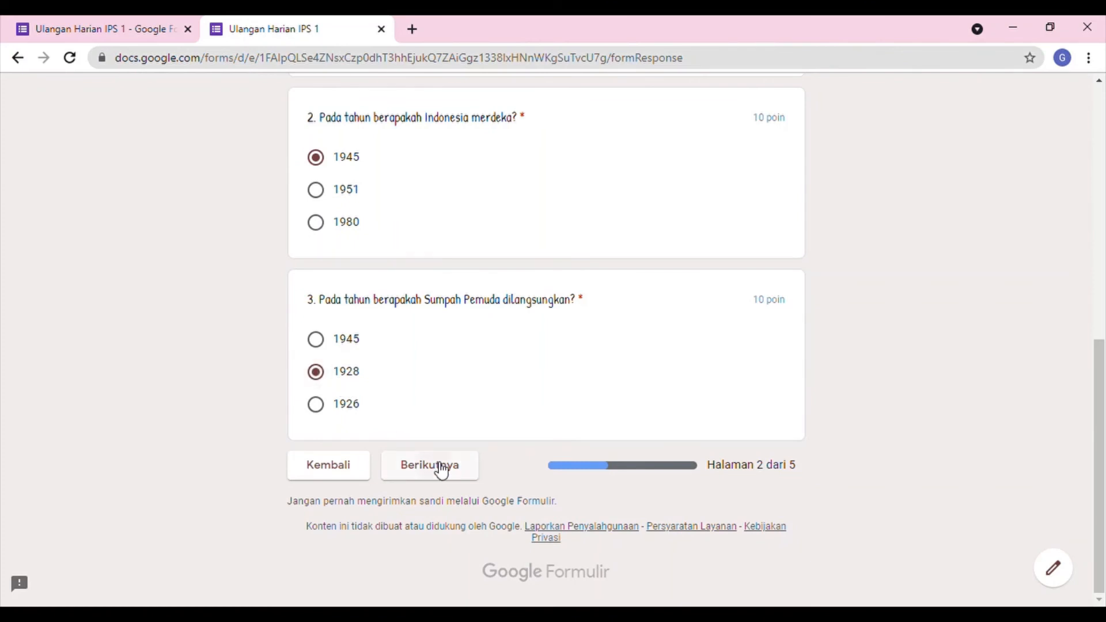
{"action": "left_click", "coordinate": [438, 465]}
Answer question 4 about Indonesia's first president with "Bung Karno".
{"action": "scroll", "coordinate": [513, 467], "scroll_direction": "down", "scroll_amount": 3}
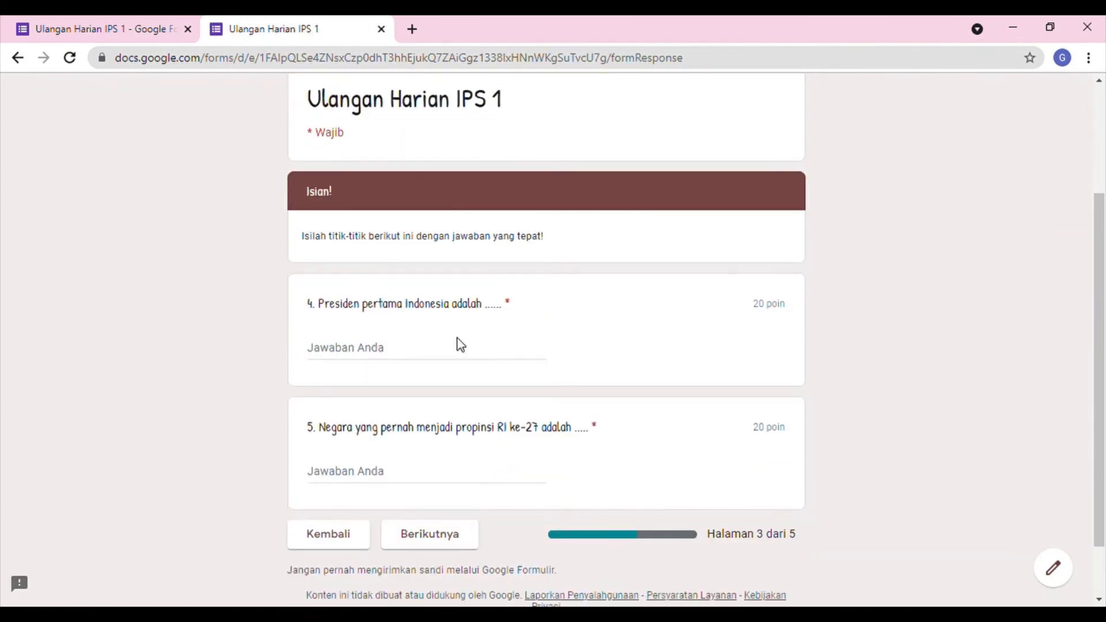
{"action": "left_click", "coordinate": [398, 354]}
{"action": "type", "text": "Ir. Soekarno"}
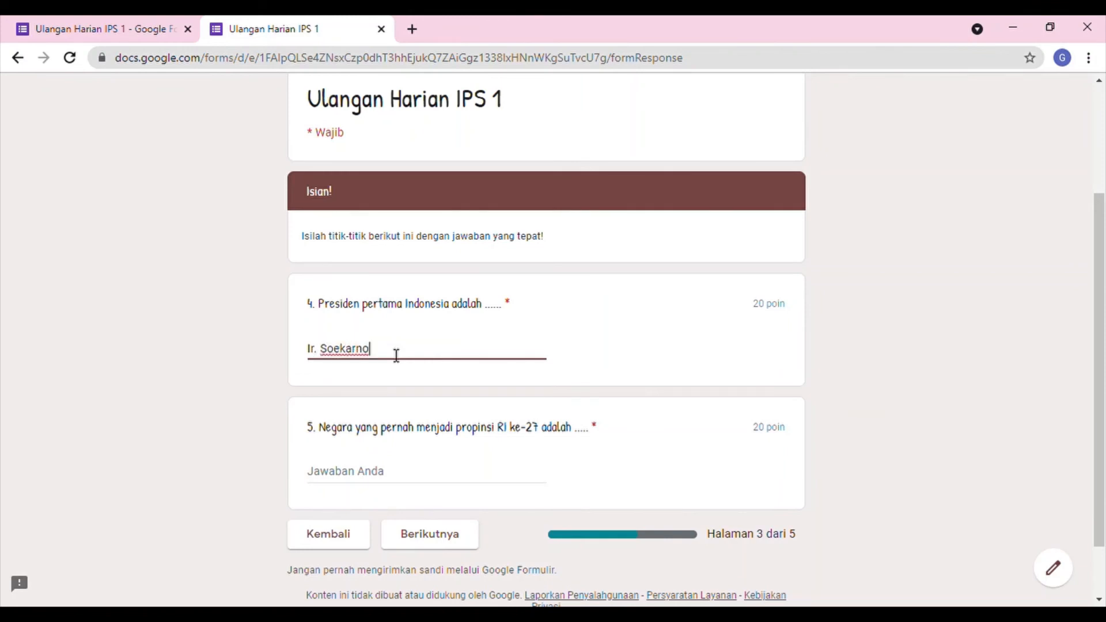
{"action": "key", "text": "BackSpace"}
{"action": "key", "text": "BackSpace"}
{"action": "key", "text": "ctrl+a"}
{"action": "type", "text": "B"}
Answer question 5 about the former 27th province with "Timor Leste" and continue to the matching section.
{"action": "left_click", "coordinate": [364, 478]}
{"action": "type", "text": "T"}
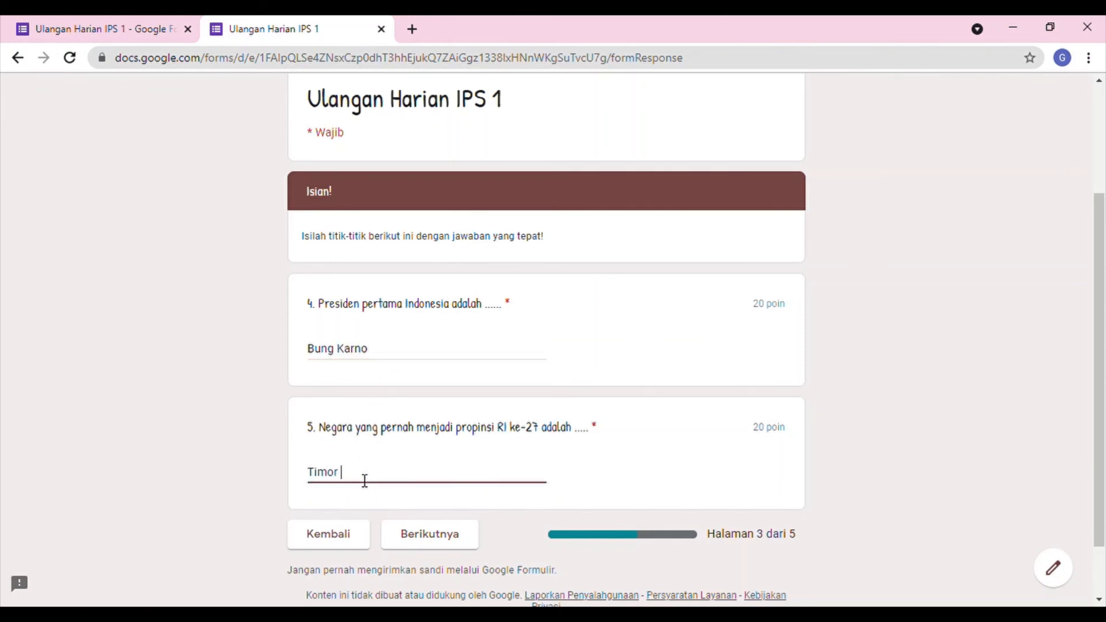
{"action": "left_click", "coordinate": [412, 531]}
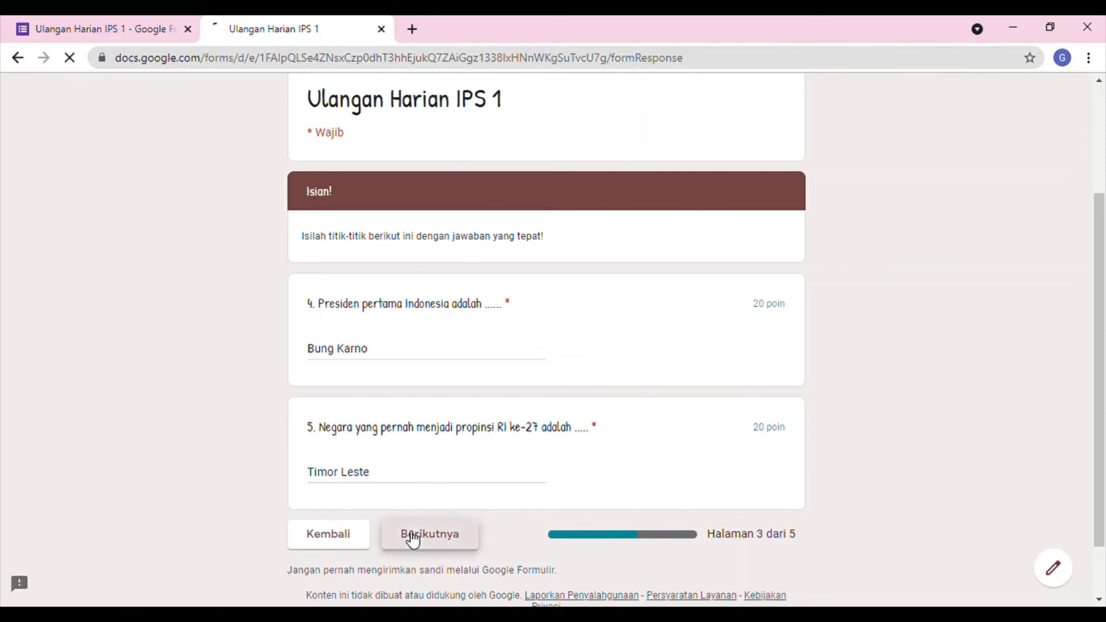
Match Beijing with Tiongkok, London with Inggris, Berlin with Jerman, Jepang with Tokyo and Beograd with Serbia, and continue to the last section.
{"action": "scroll", "coordinate": [436, 454], "scroll_direction": "down", "scroll_amount": 3}
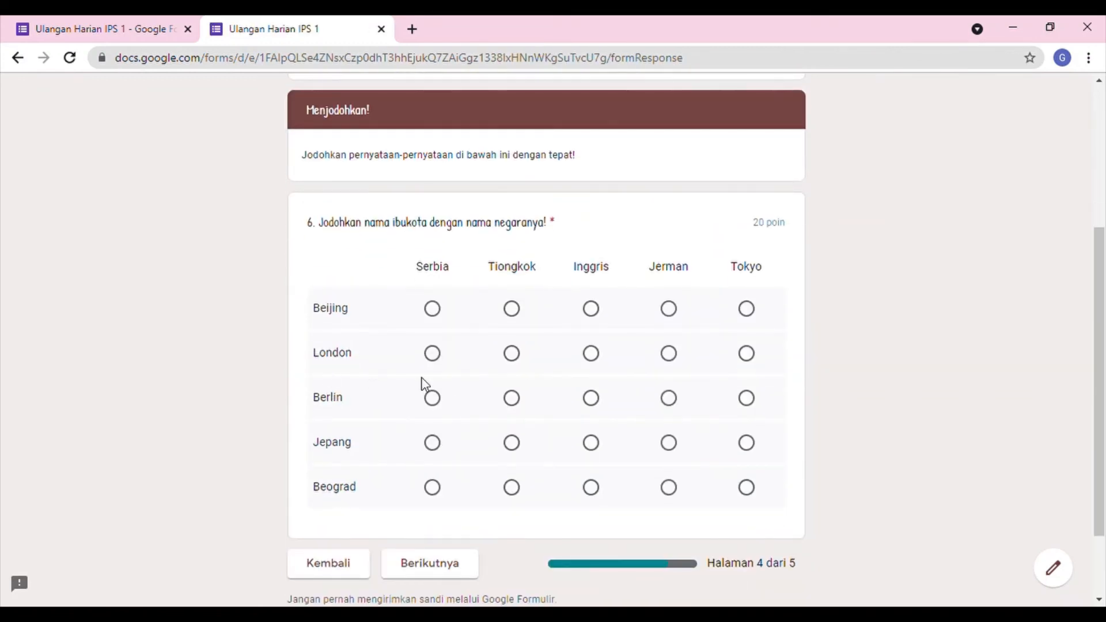
{"action": "left_click", "coordinate": [509, 314]}
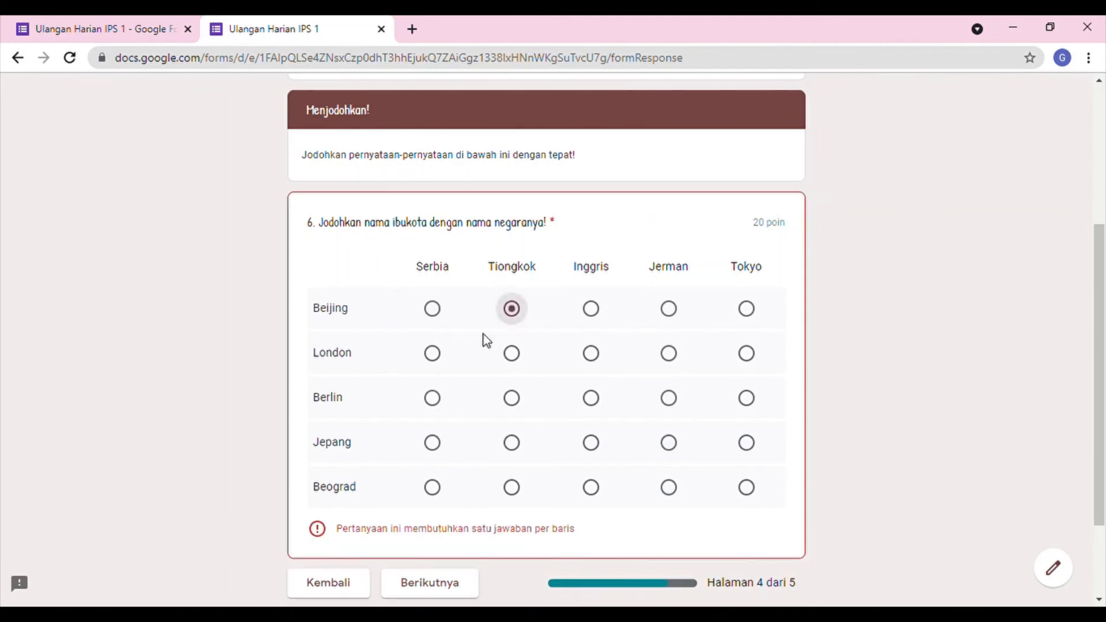
{"action": "left_click", "coordinate": [593, 357]}
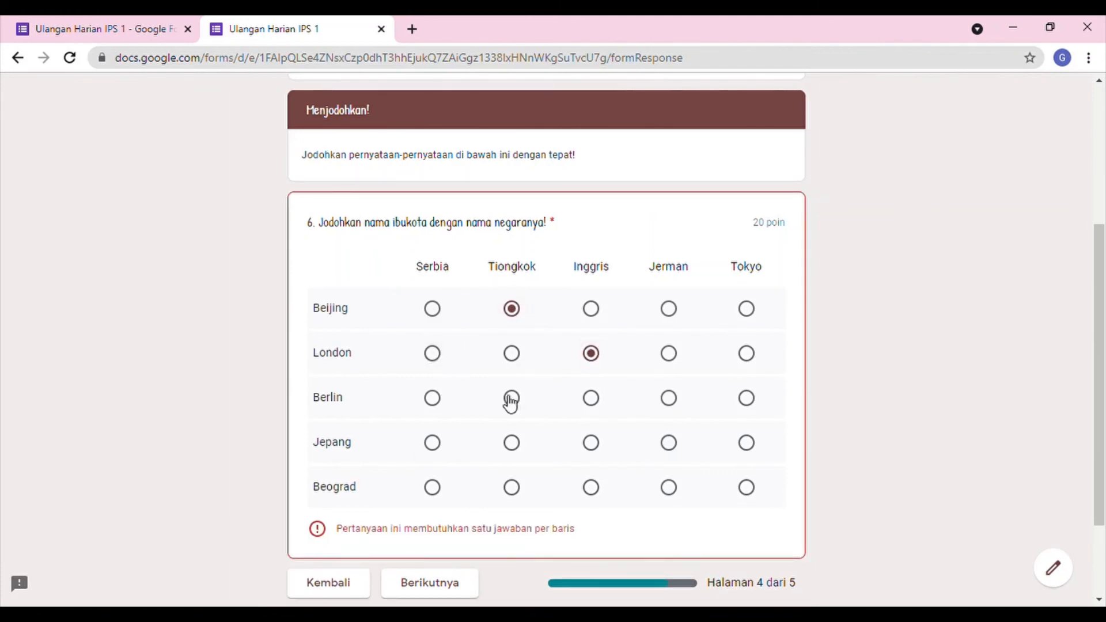
{"action": "left_click", "coordinate": [670, 401]}
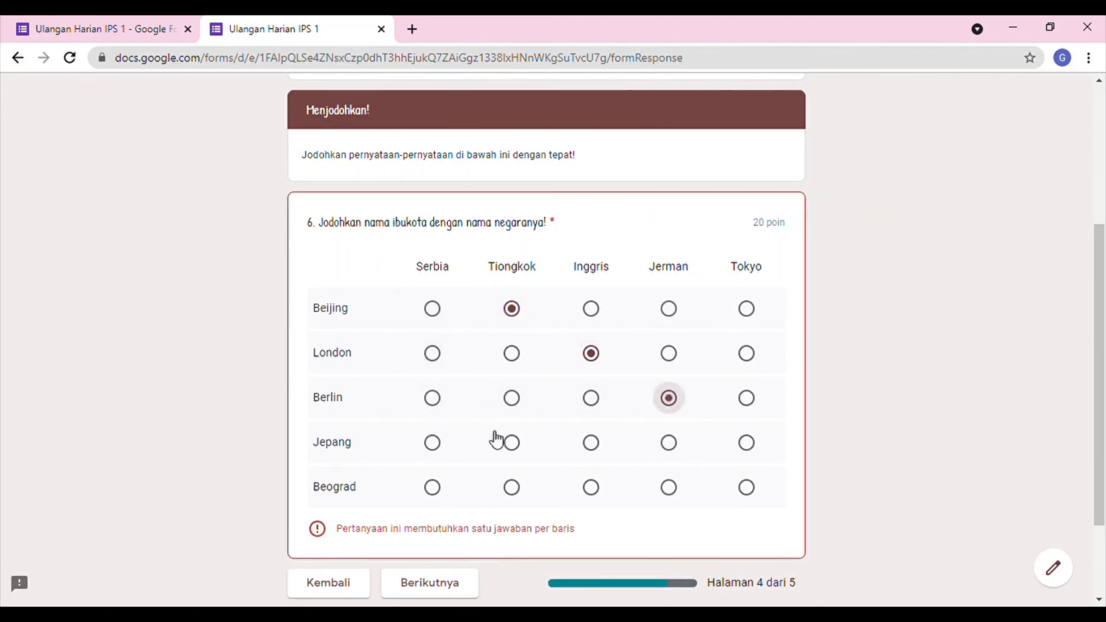
{"action": "left_click", "coordinate": [749, 443]}
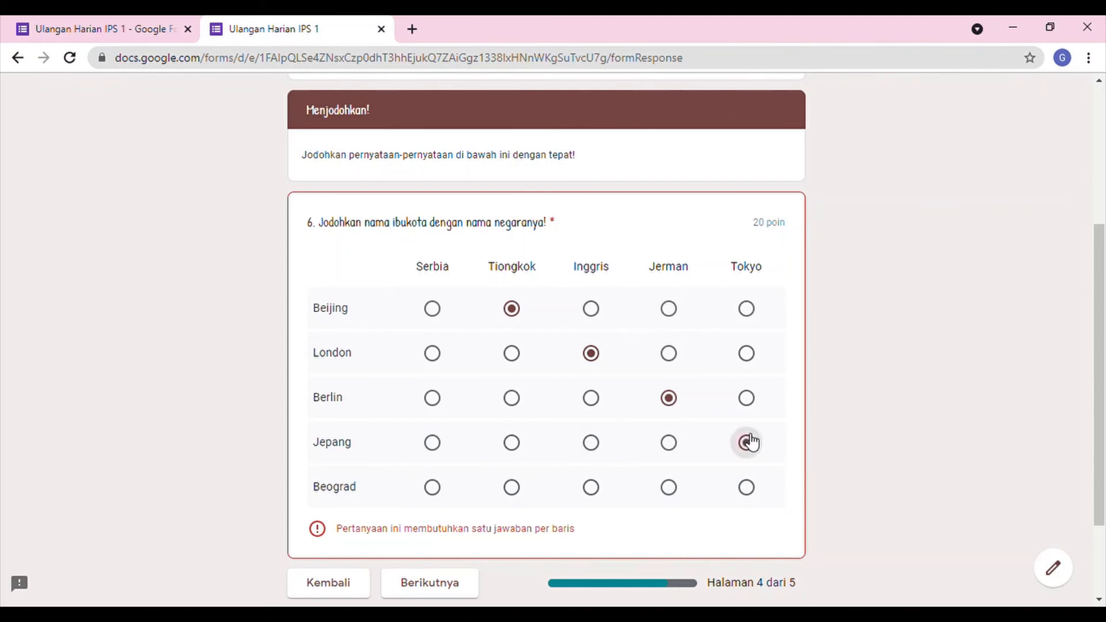
{"action": "left_click", "coordinate": [432, 488]}
{"action": "scroll", "coordinate": [519, 504], "scroll_direction": "down", "scroll_amount": 1}
{"action": "scroll", "coordinate": [523, 506], "scroll_direction": "down", "scroll_amount": 1}
{"action": "left_click", "coordinate": [456, 480]}
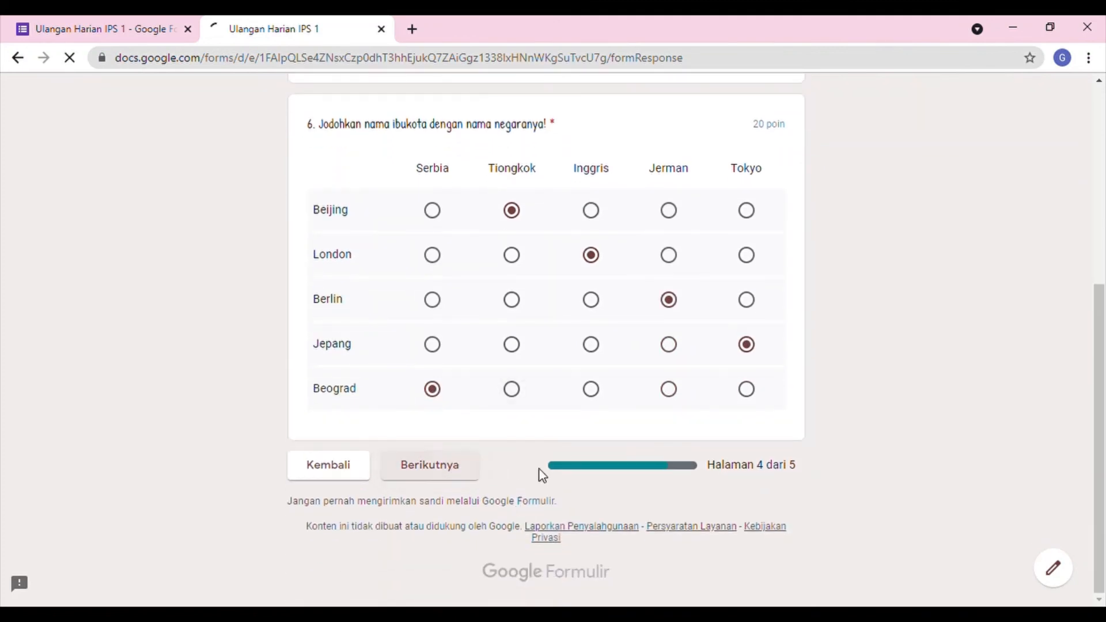
Select Uruguay, Guyana, Mexico and Suriname as the American countries and submit the quiz response.
{"action": "scroll", "coordinate": [543, 475], "scroll_direction": "down", "scroll_amount": 4}
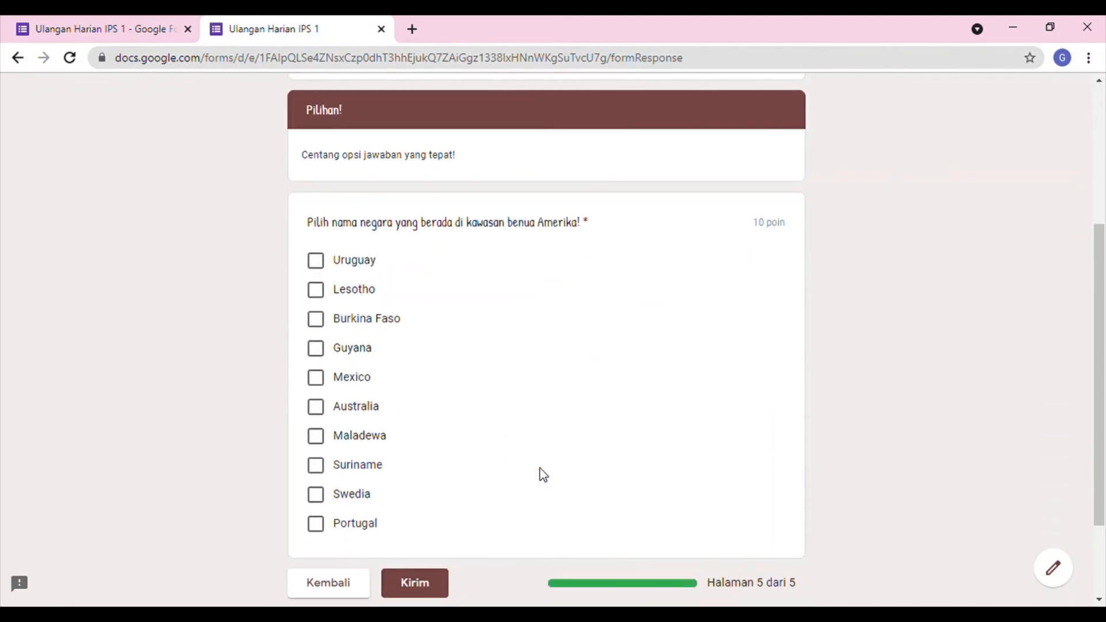
{"action": "left_click", "coordinate": [326, 266]}
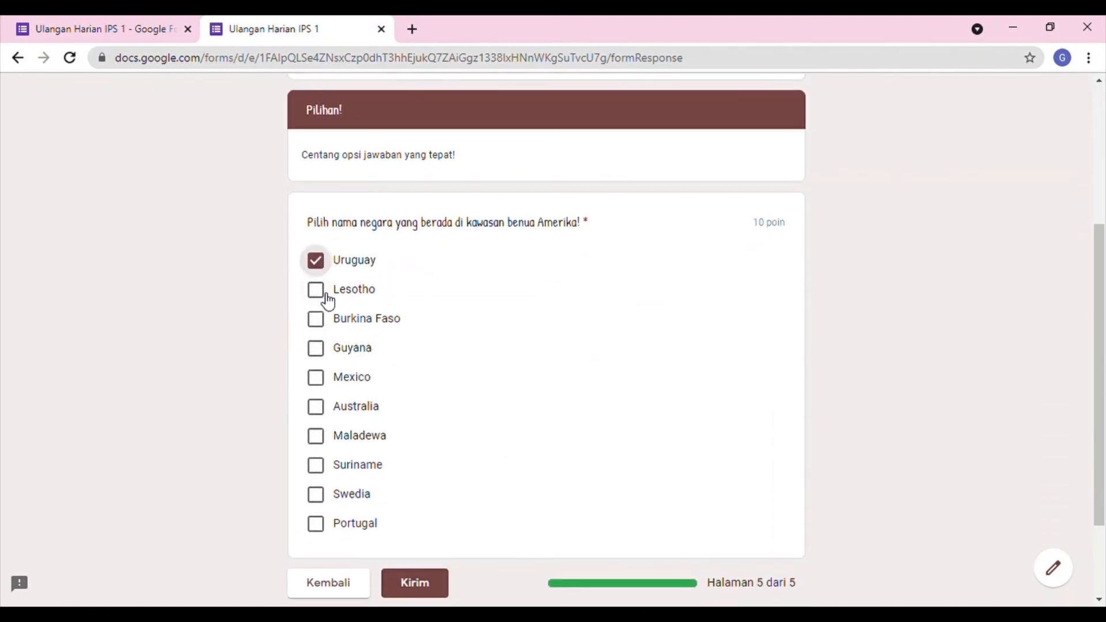
{"action": "left_click", "coordinate": [332, 353]}
{"action": "left_click", "coordinate": [321, 385]}
{"action": "left_click", "coordinate": [318, 467]}
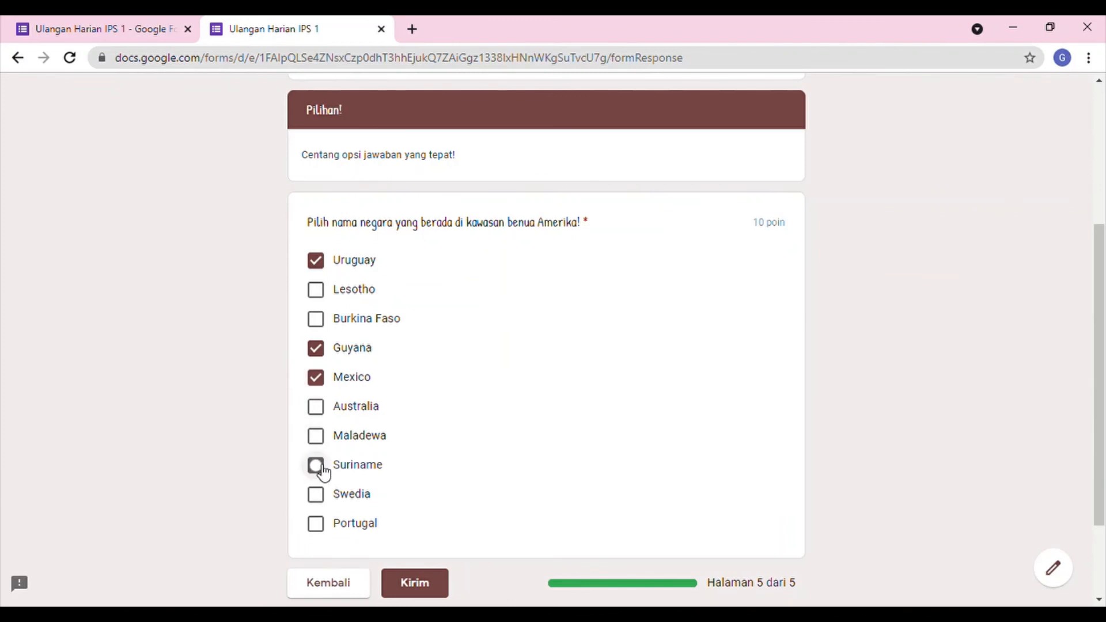
{"action": "scroll", "coordinate": [420, 519], "scroll_direction": "down", "scroll_amount": 2}
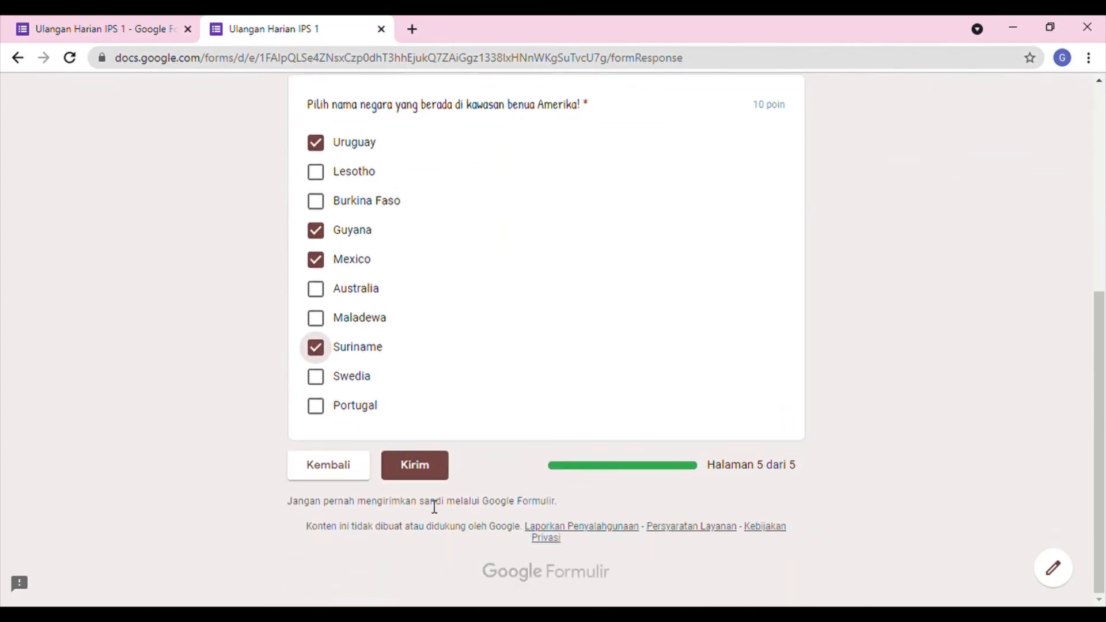
{"action": "left_click", "coordinate": [415, 464]}
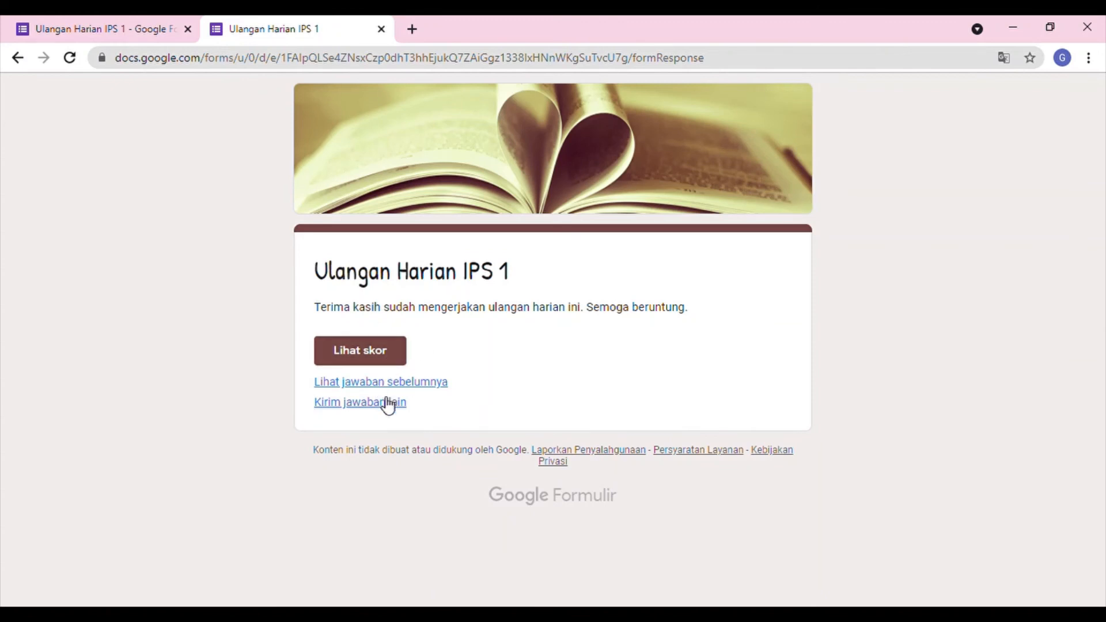
View the submitted response's score and close the score and preview pages to return to the form editor.
{"action": "left_click", "coordinate": [371, 353]}
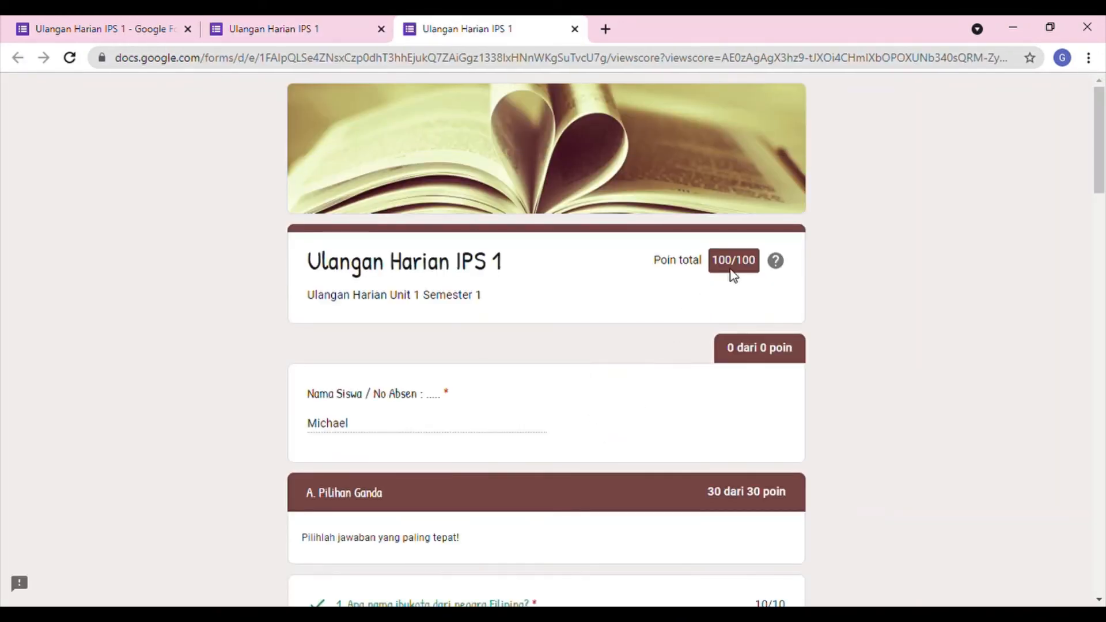
{"action": "left_click", "coordinate": [574, 29]}
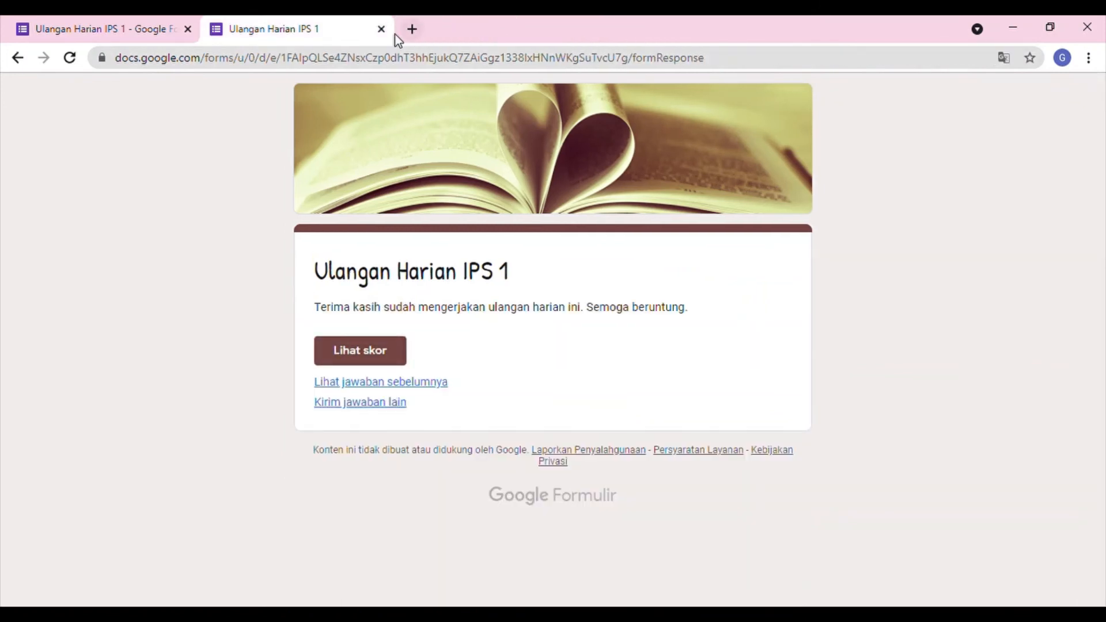
{"action": "left_click", "coordinate": [379, 32]}
Replace the text of question 3 in the multiple-choice section with "3. Bendera di atas adalah milik negara ....".
{"action": "scroll", "coordinate": [468, 354], "scroll_direction": "down", "scroll_amount": 4}
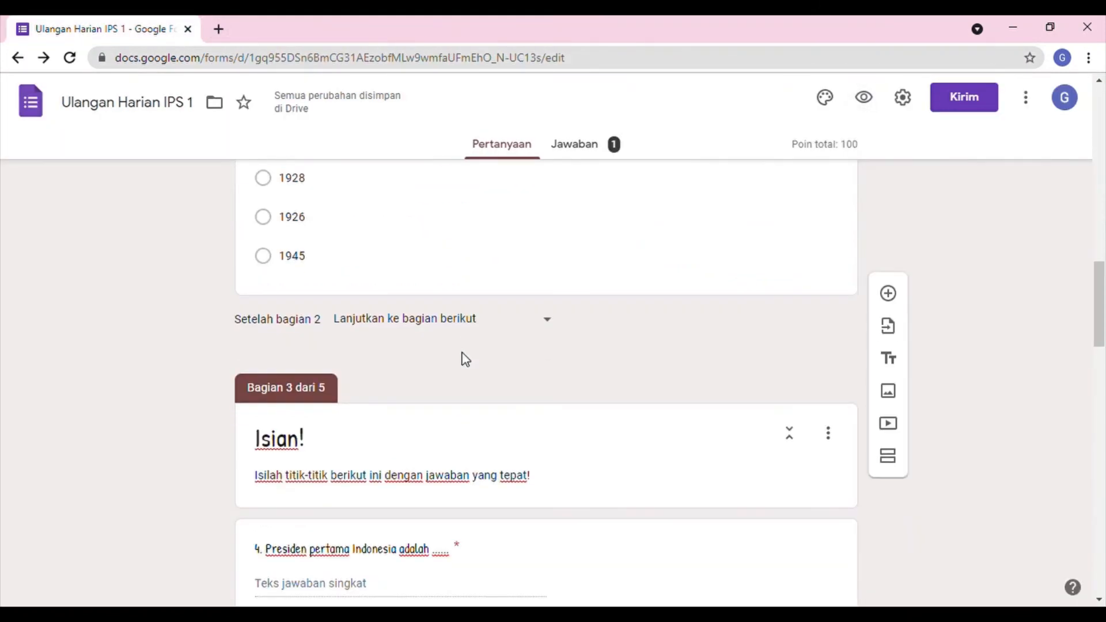
{"action": "scroll", "coordinate": [462, 353], "scroll_direction": "up", "scroll_amount": 6}
{"action": "scroll", "coordinate": [468, 361], "scroll_direction": "up", "scroll_amount": 10}
{"action": "scroll", "coordinate": [467, 362], "scroll_direction": "down", "scroll_amount": 4}
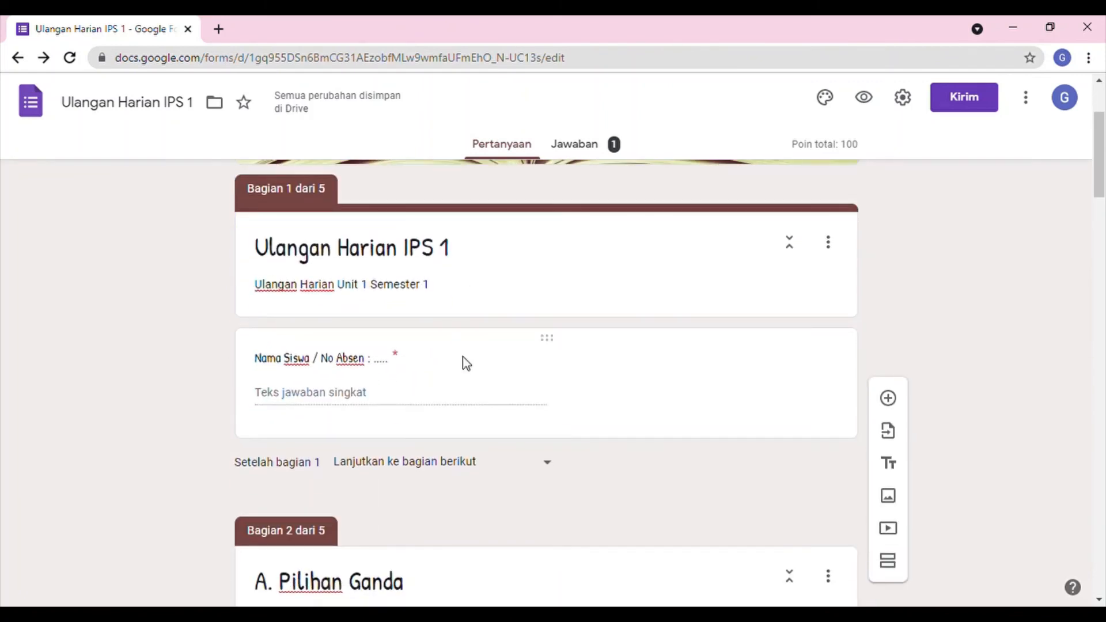
{"action": "scroll", "coordinate": [467, 363], "scroll_direction": "down", "scroll_amount": 6}
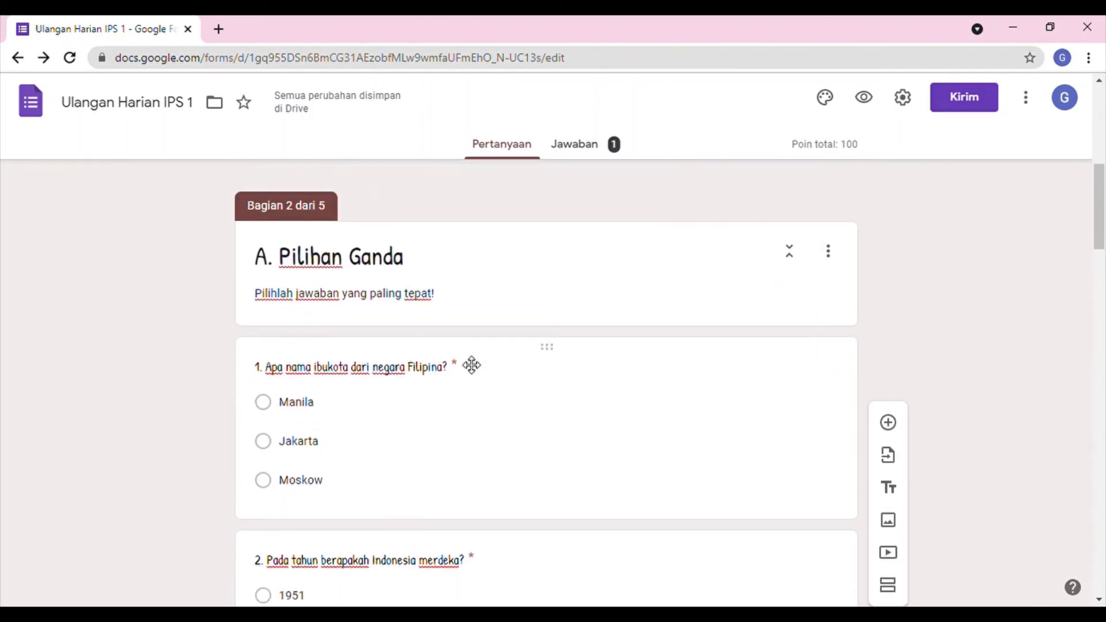
{"action": "scroll", "coordinate": [467, 376], "scroll_direction": "down", "scroll_amount": 2}
{"action": "scroll", "coordinate": [467, 376], "scroll_direction": "down", "scroll_amount": 2}
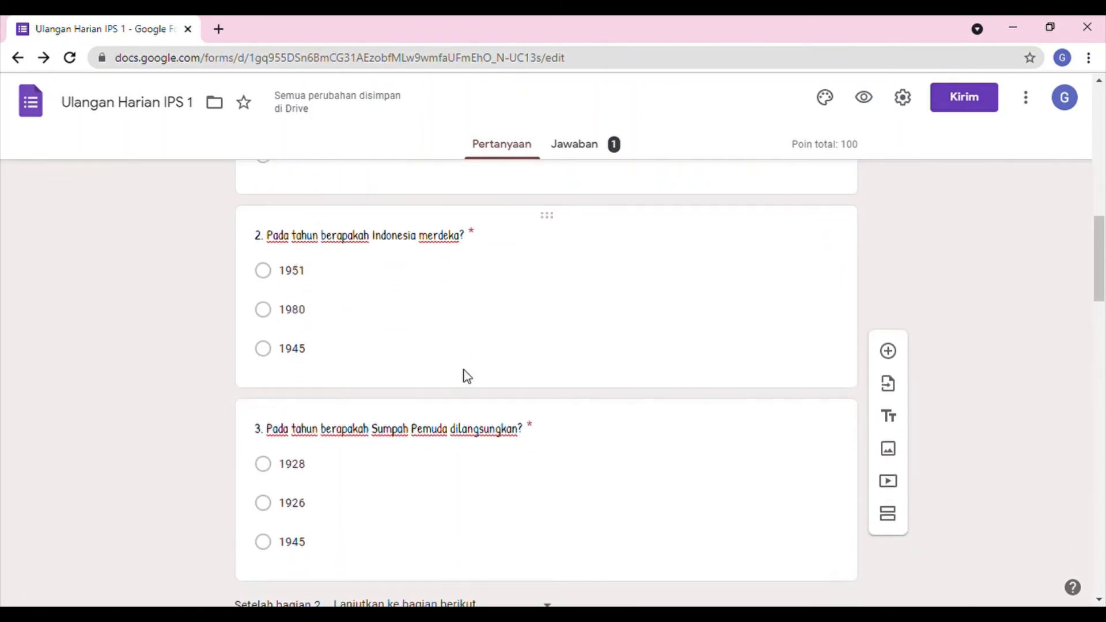
{"action": "scroll", "coordinate": [472, 437], "scroll_direction": "down", "scroll_amount": 2}
{"action": "left_click", "coordinate": [638, 398]}
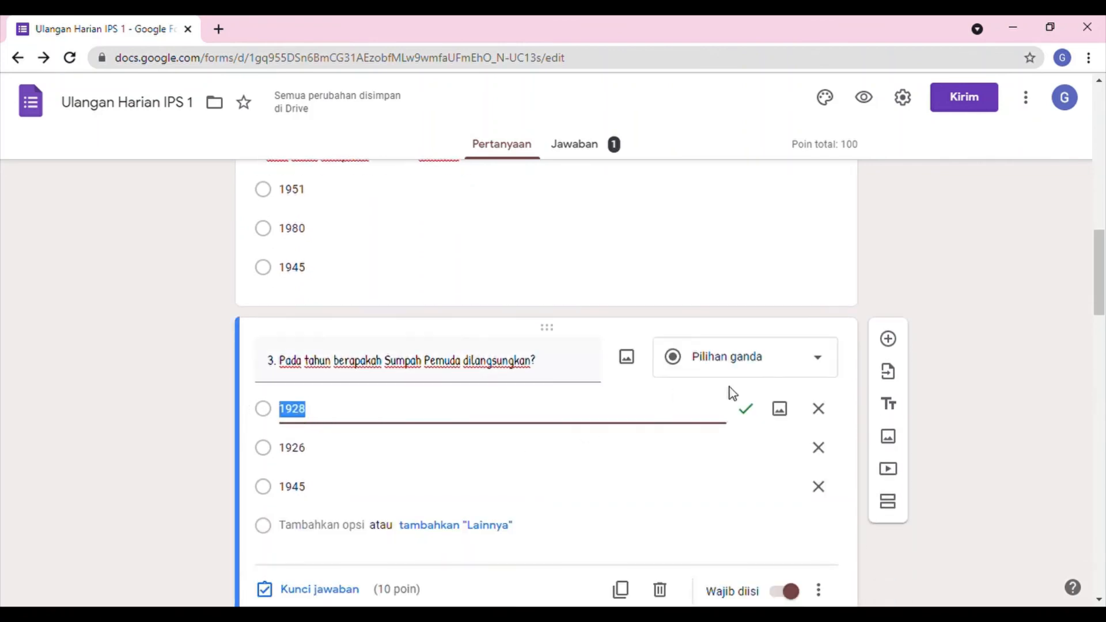
{"action": "left_click_drag", "start_coordinate": [554, 366], "coordinate": [306, 348]}
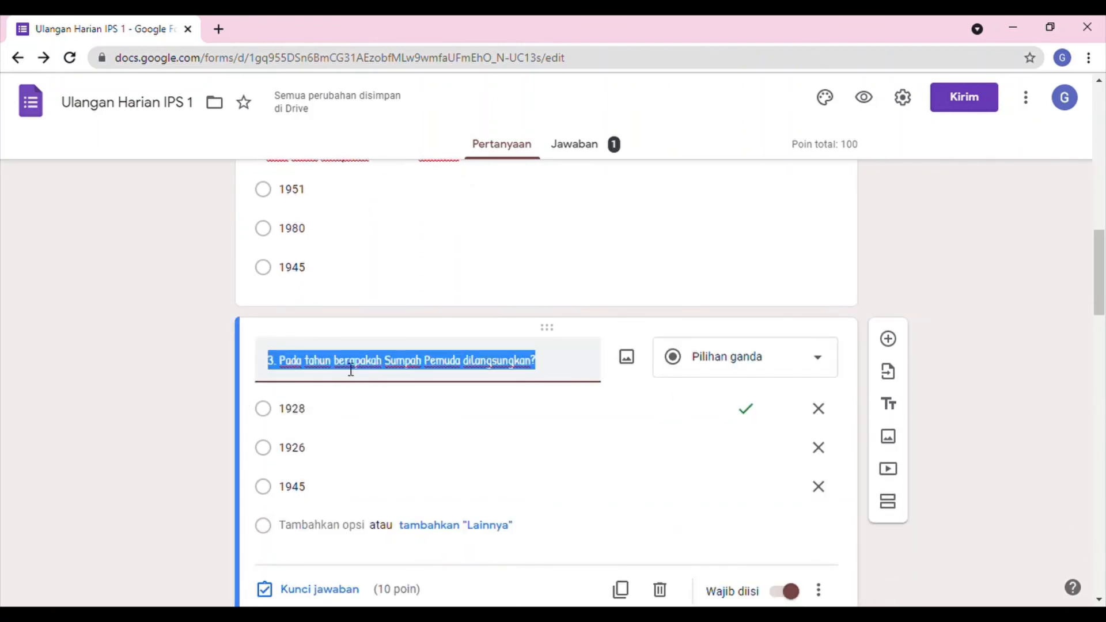
{"action": "type", "text": "3."}
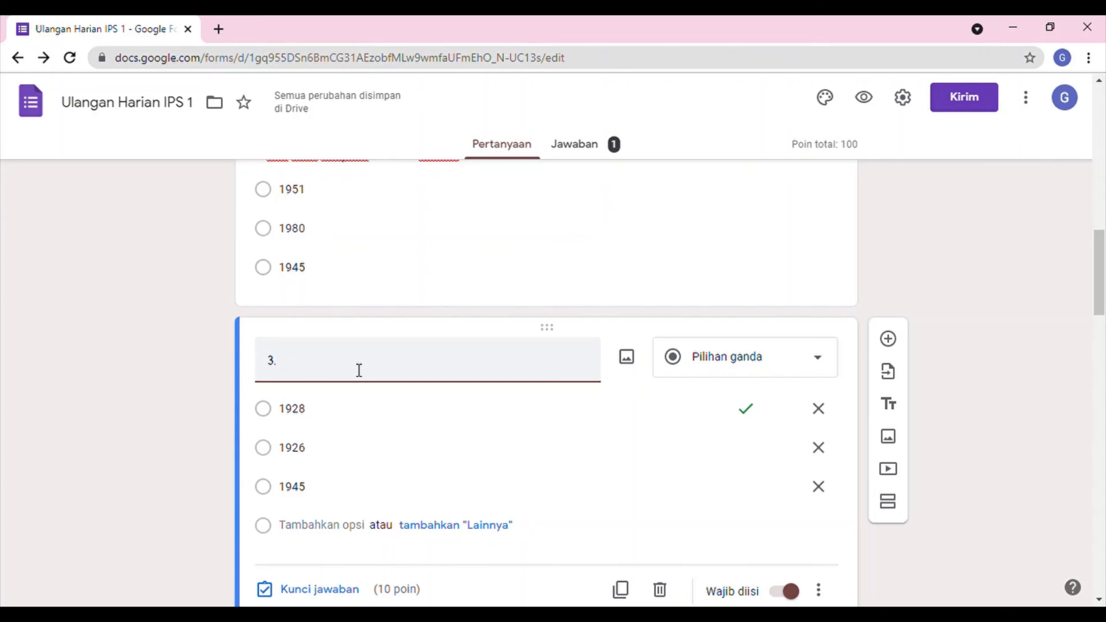
{"action": "type", "text": " Bendera di a"}
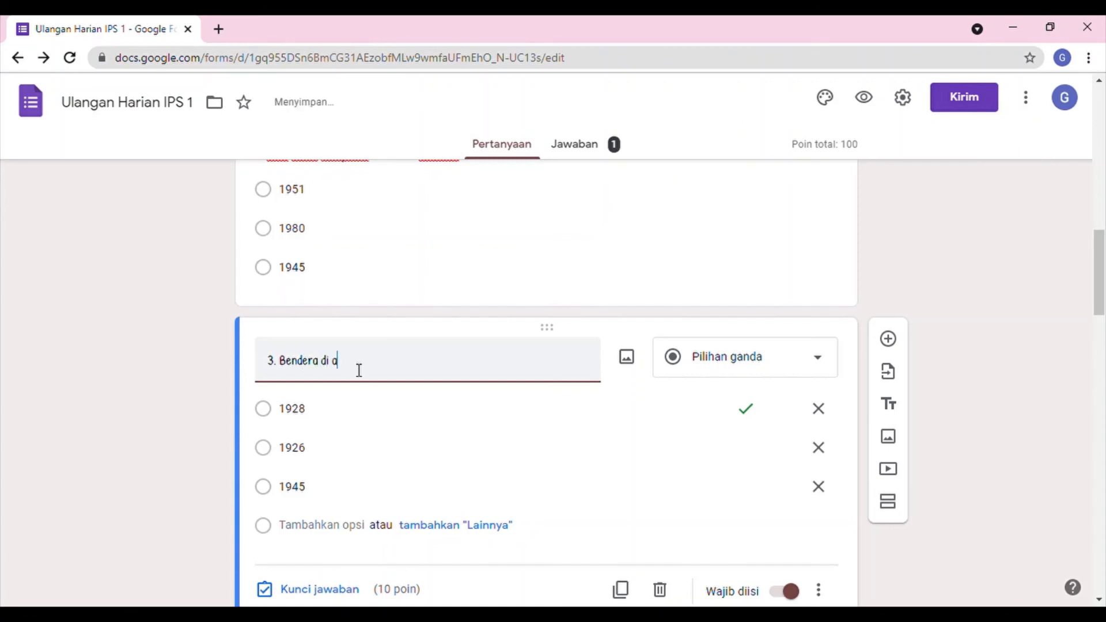
{"action": "type", "text": "tas adalah milik"}
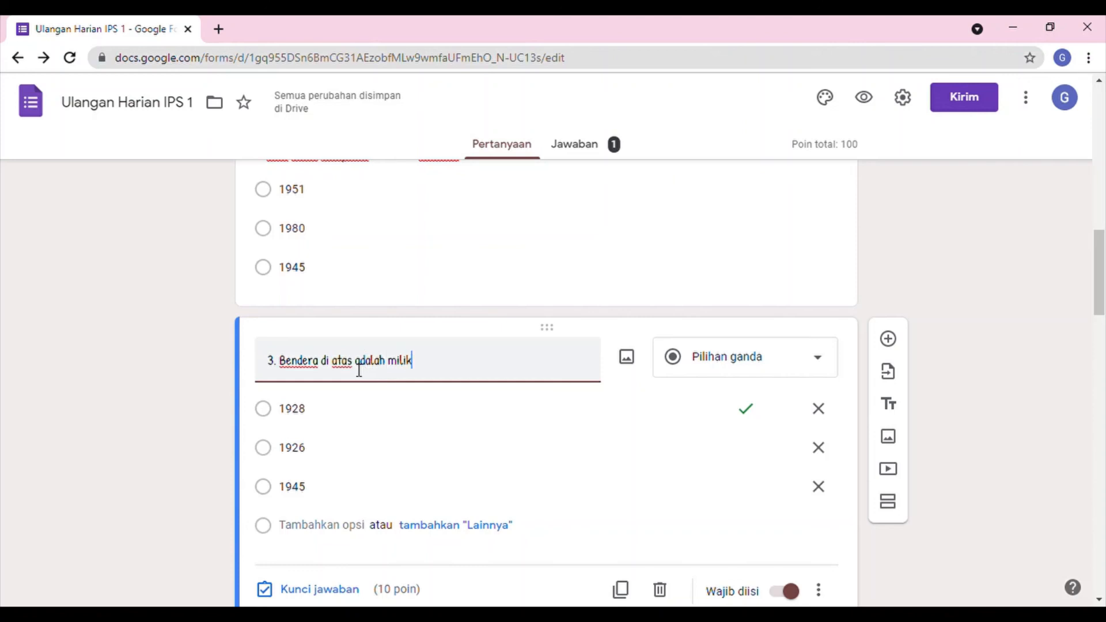
{"action": "type", "text": " negara ...."}
Start adding an image to question 3 and search Google Images for "italian flag".
{"action": "left_click", "coordinate": [627, 358]}
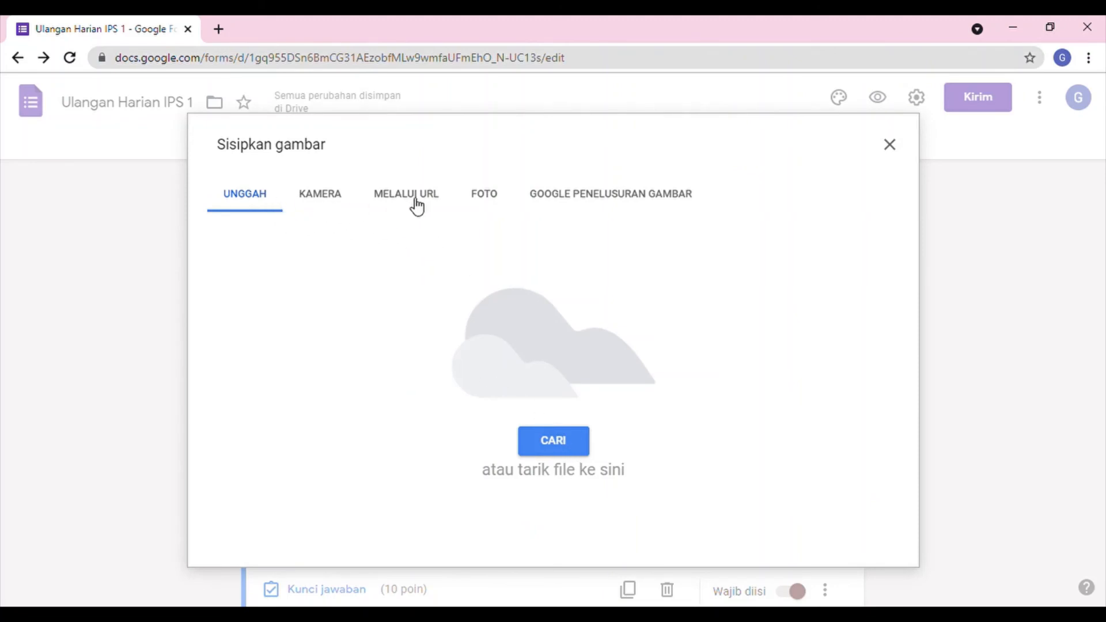
{"action": "left_click", "coordinate": [601, 203]}
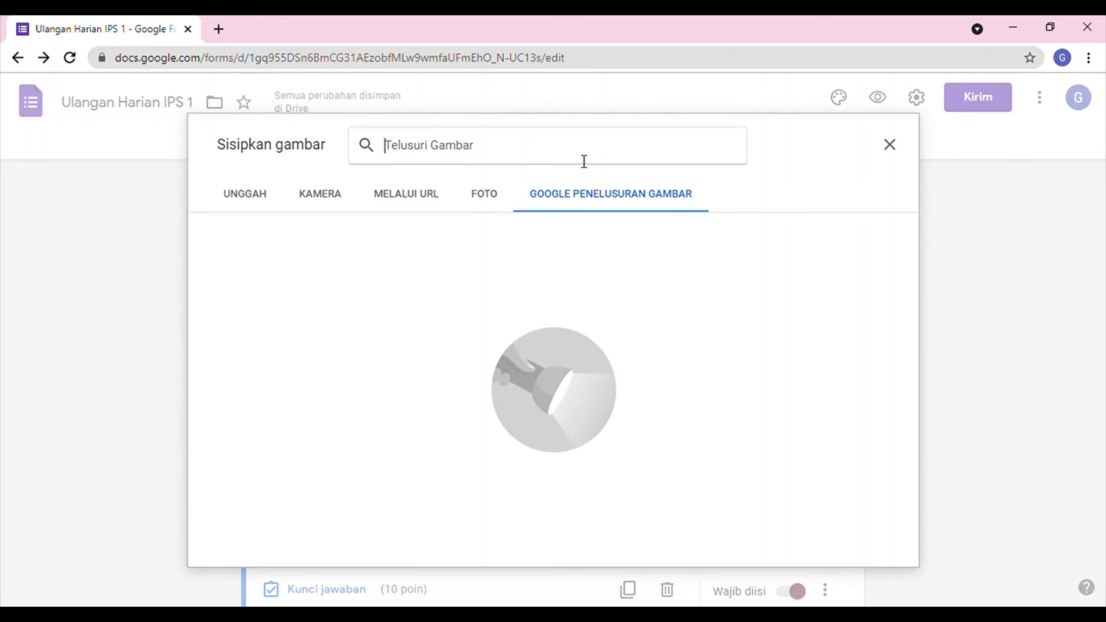
{"action": "type", "text": "Italia"}
{"action": "key", "text": "BackSpace"}
{"action": "type", "text": "n"}
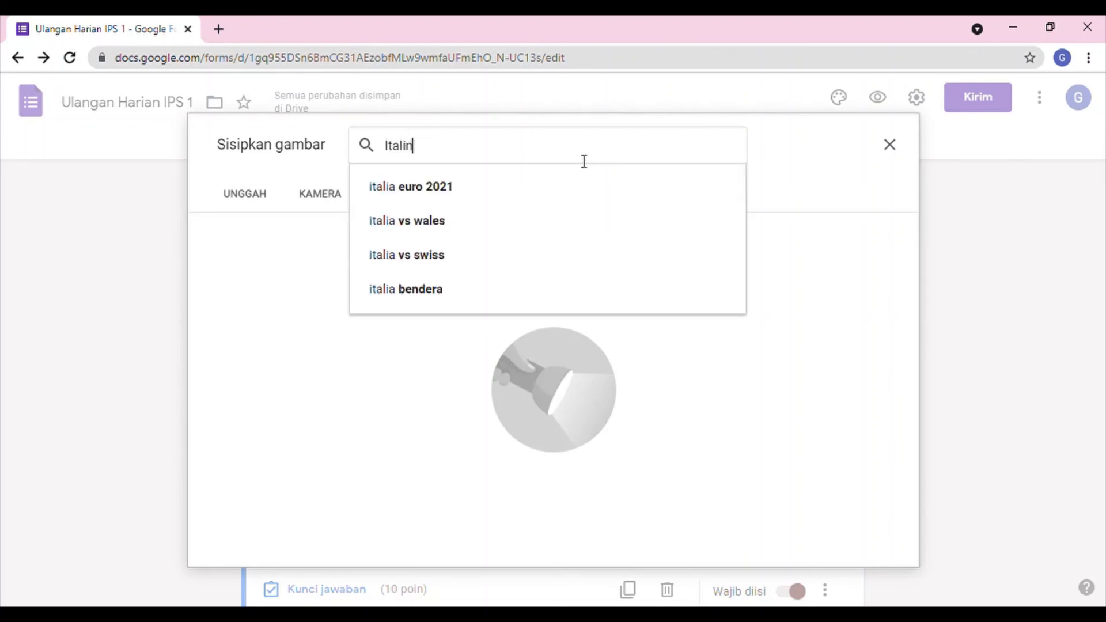
{"action": "key", "text": "BackSpace"}
{"action": "key", "text": "BackSpace"}
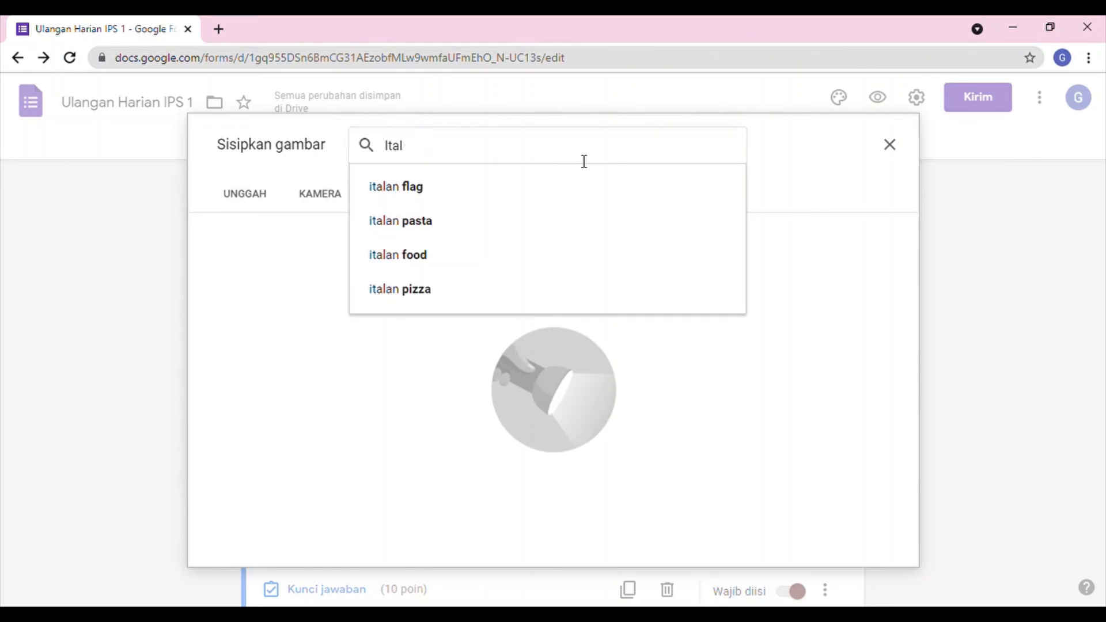
{"action": "type", "text": "ian flag"}
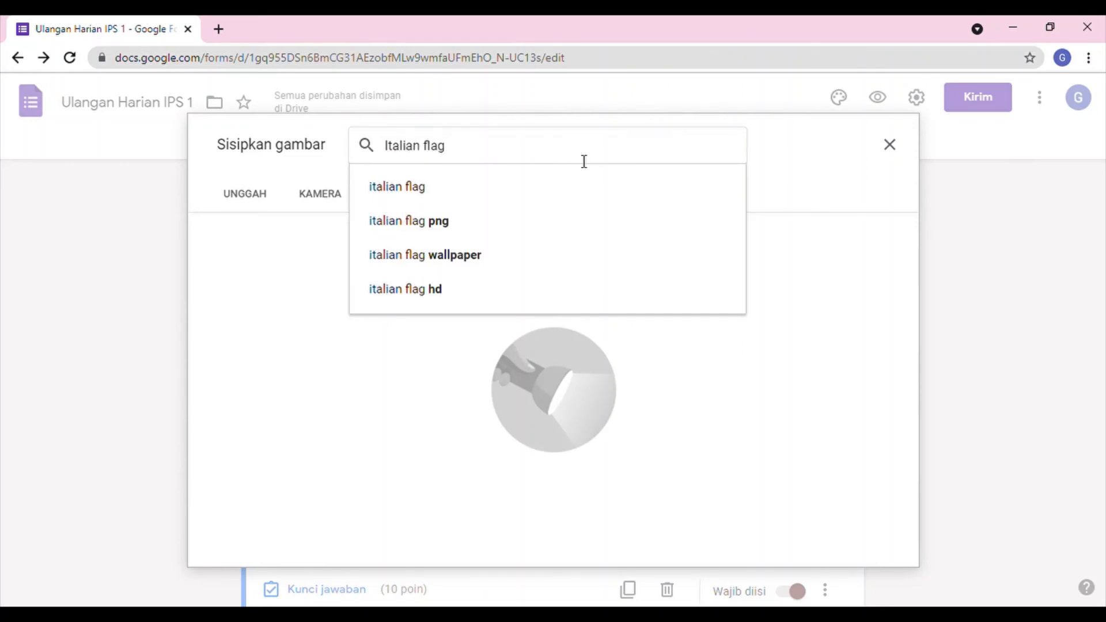
{"action": "left_click", "coordinate": [500, 188]}
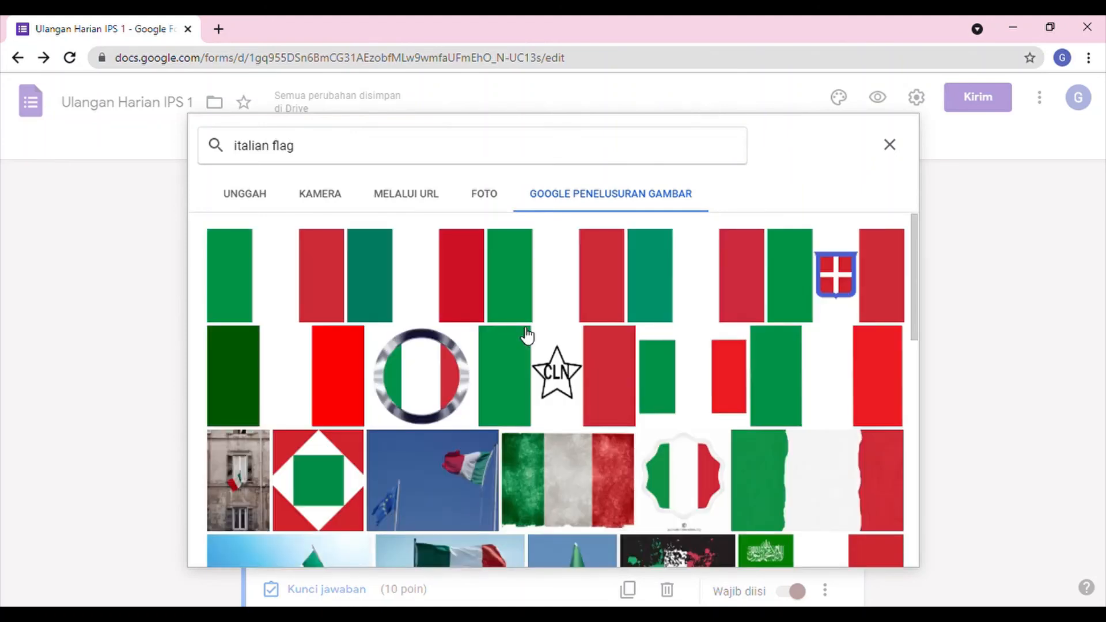
Insert the photo of the Italian flag waving on a pole against a blue sky into question 3.
{"action": "scroll", "coordinate": [631, 372], "scroll_direction": "down", "scroll_amount": 5}
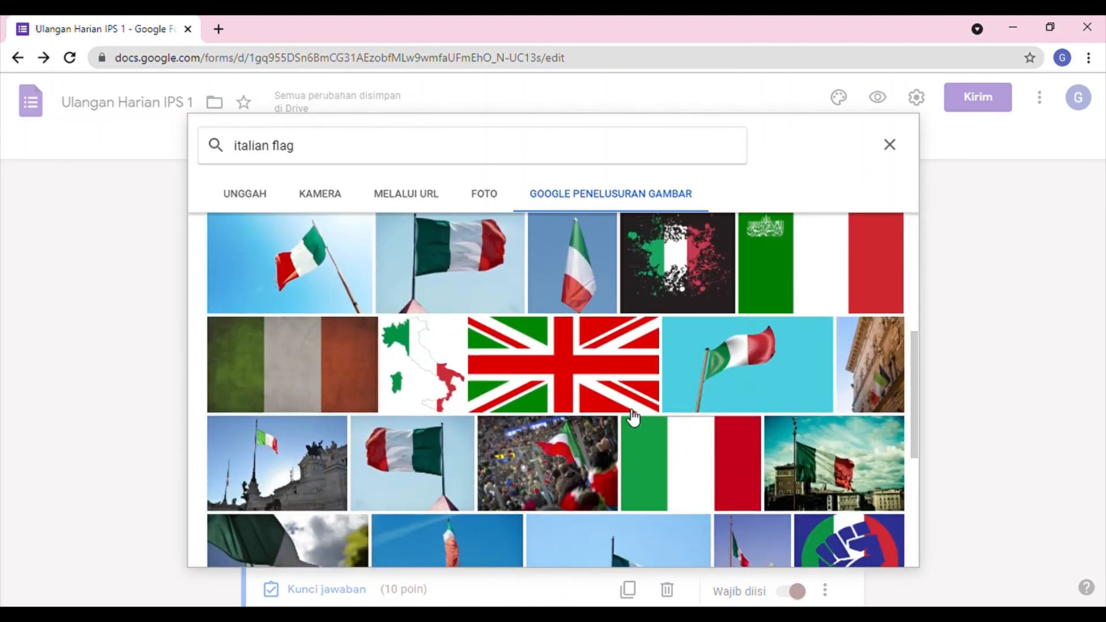
{"action": "left_click", "coordinate": [473, 292]}
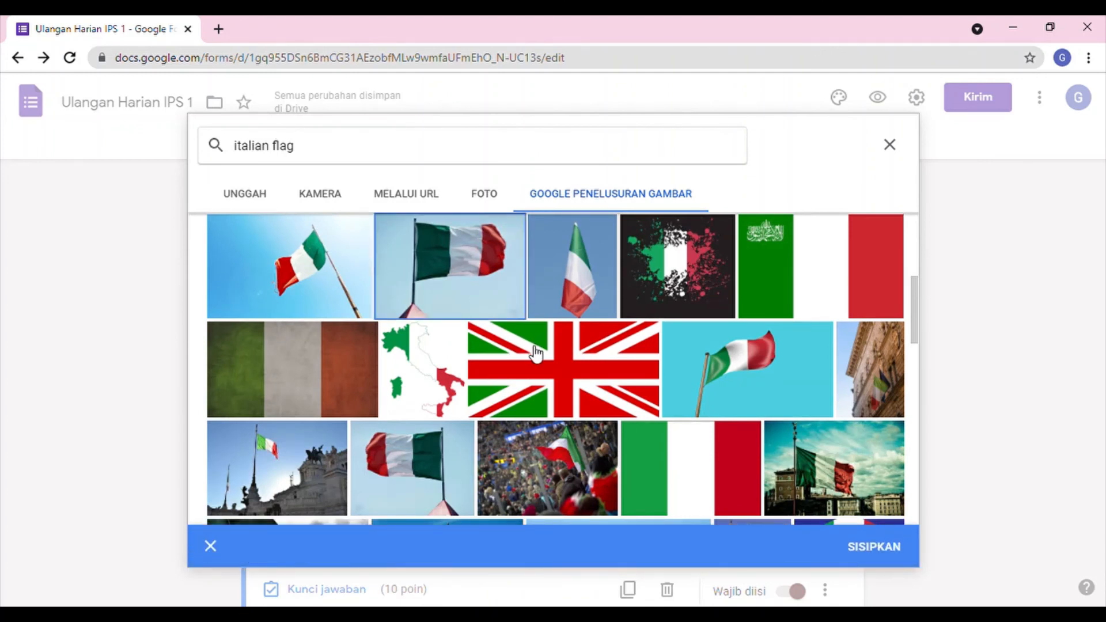
{"action": "left_click", "coordinate": [874, 546]}
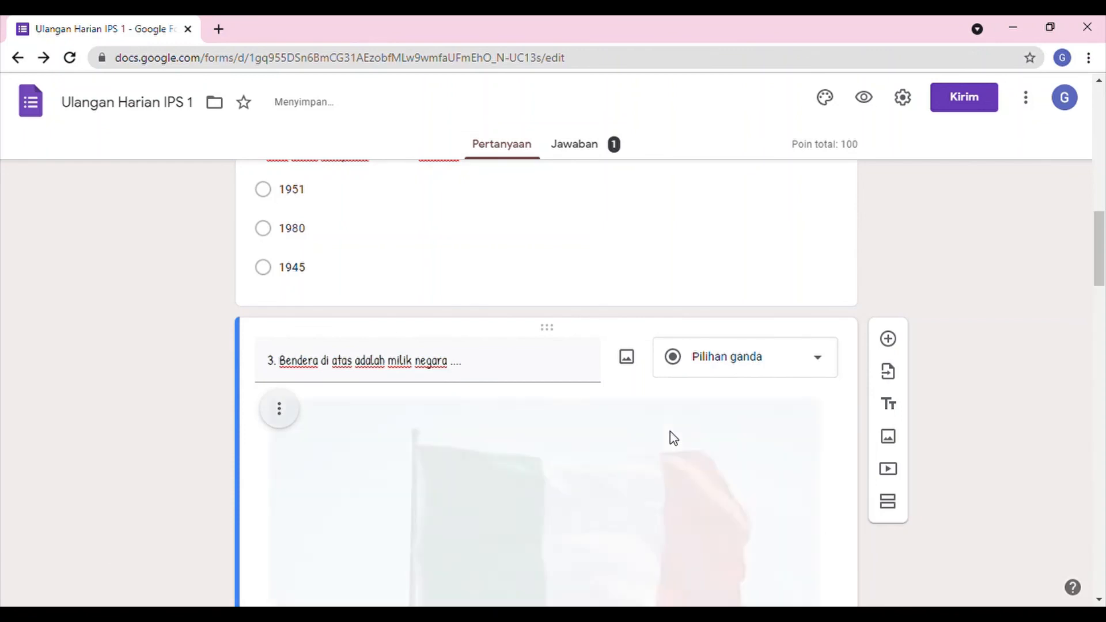
Change the word "atas" to "bawah" in the text of question 3.
{"action": "triple_click", "coordinate": [356, 369]}
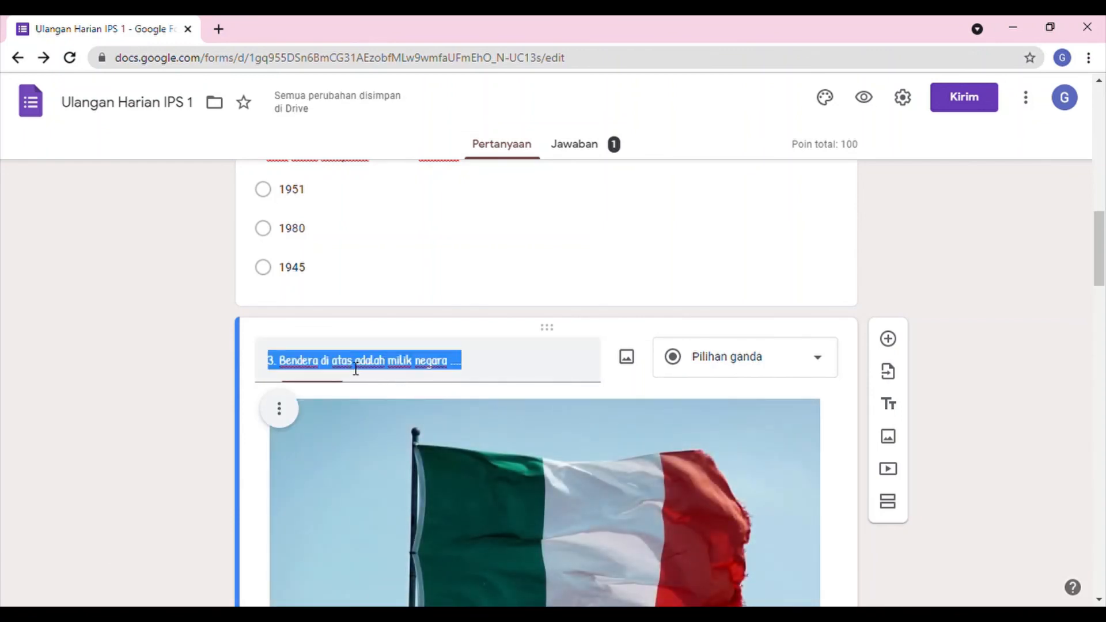
{"action": "left_click", "coordinate": [362, 369]}
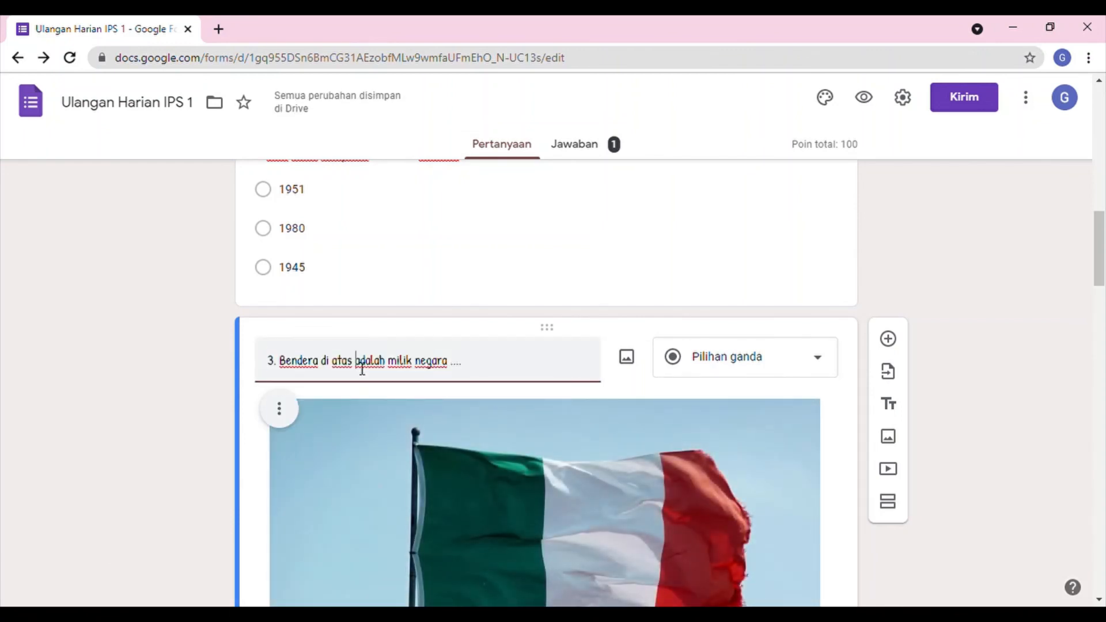
{"action": "key", "text": "BackSpace"}
{"action": "key", "text": "BackSpace"}
{"action": "key", "text": "BackSpace"}
{"action": "key", "text": "BackSpace"}
{"action": "key", "text": "BackSpace"}
{"action": "type", "text": "bawah"}
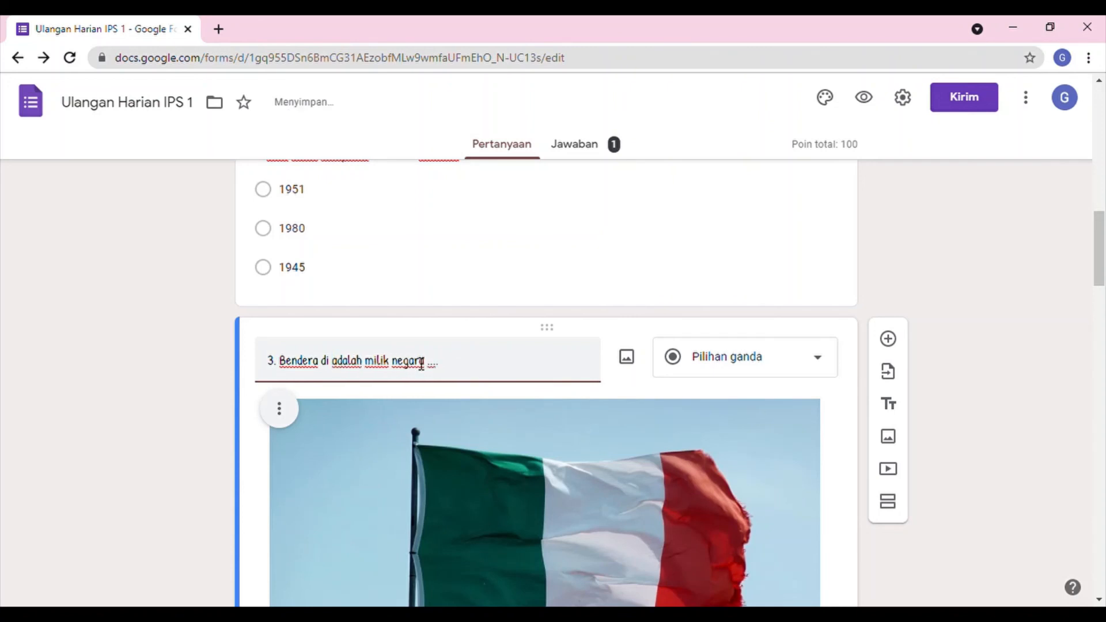
Replace the first answer option of question 3 with "Italia".
{"action": "scroll", "coordinate": [457, 369], "scroll_direction": "down", "scroll_amount": 1}
{"action": "scroll", "coordinate": [456, 369], "scroll_direction": "down", "scroll_amount": 8}
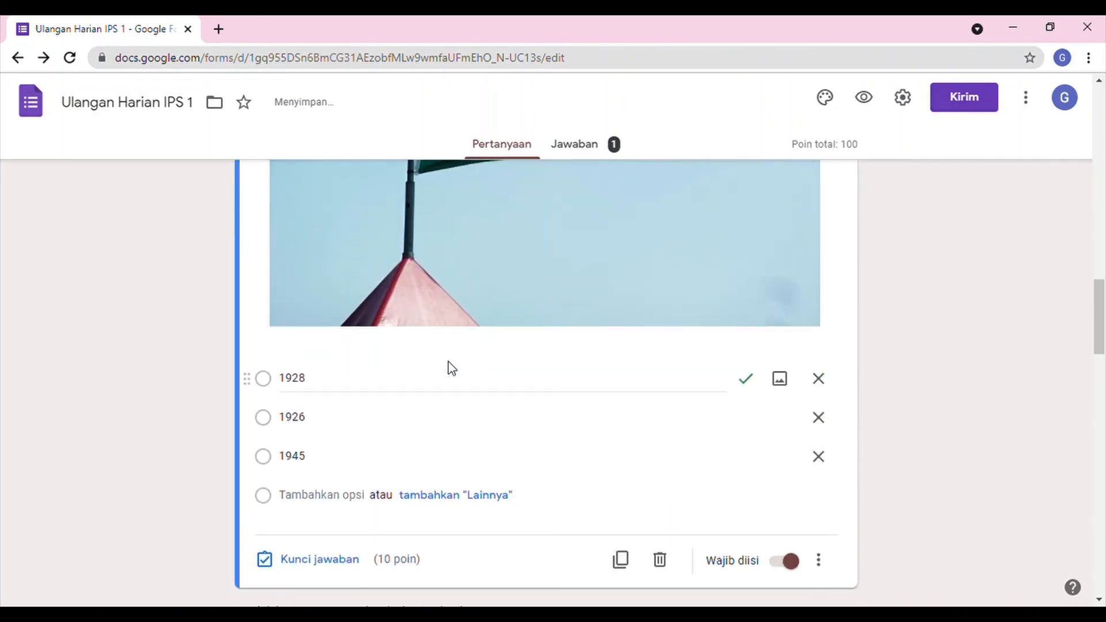
{"action": "double_click", "coordinate": [314, 382]}
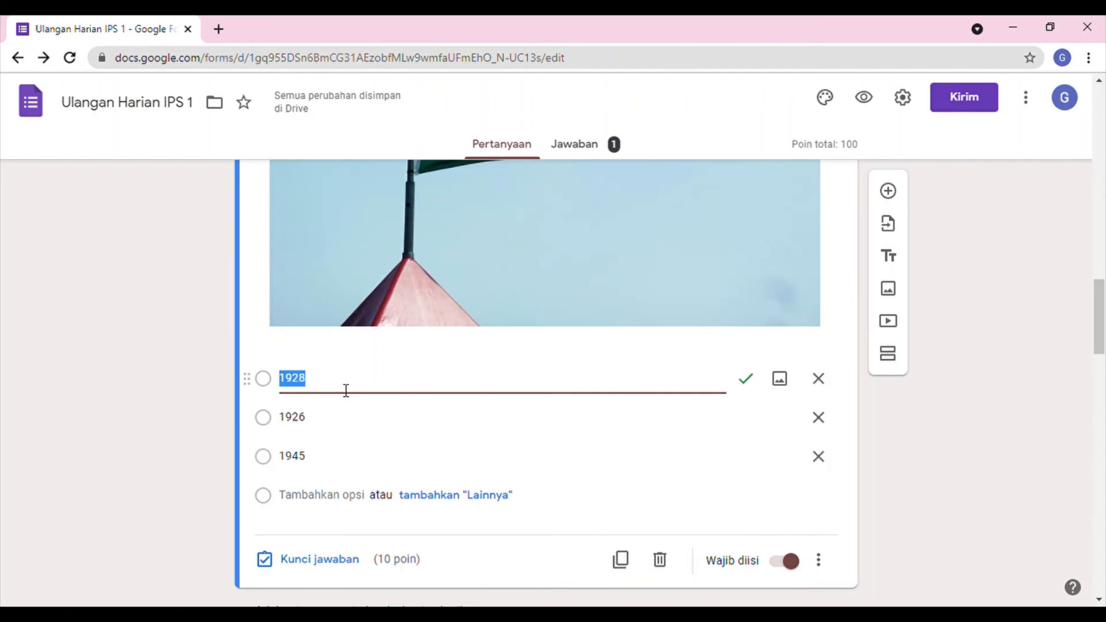
{"action": "type", "text": "Italia"}
Replace the second and third answer options of question 3 with "Republik Irlandia" and "Prancis".
{"action": "double_click", "coordinate": [336, 424]}
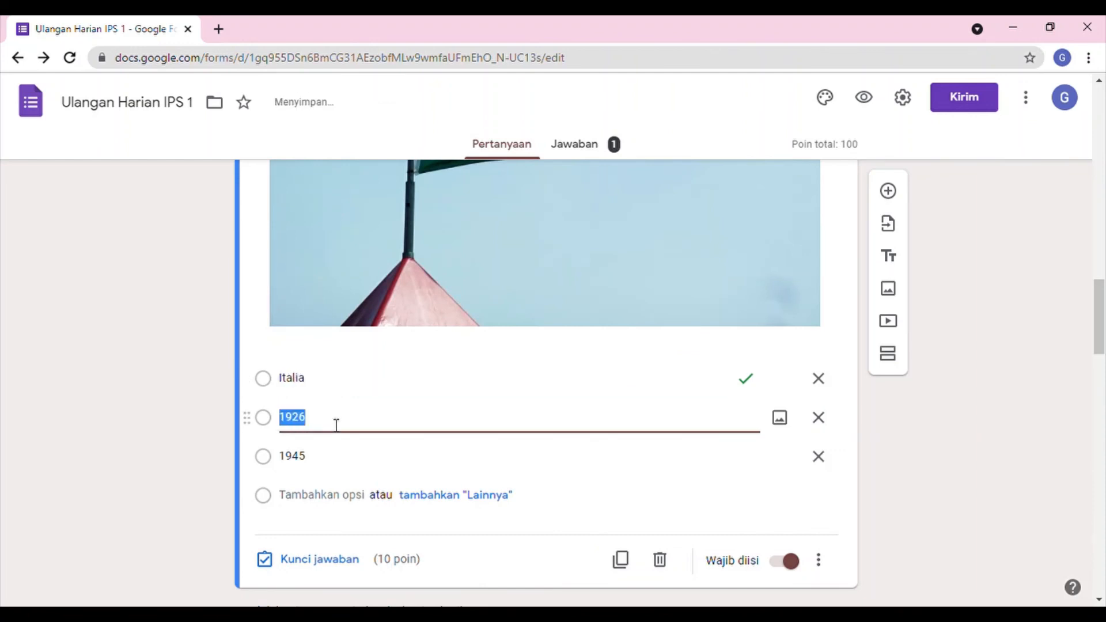
{"action": "type", "text": "B"}
{"action": "key", "text": "BackSpace"}
{"action": "type", "text": "rep"}
{"action": "key", "text": "BackSpace"}
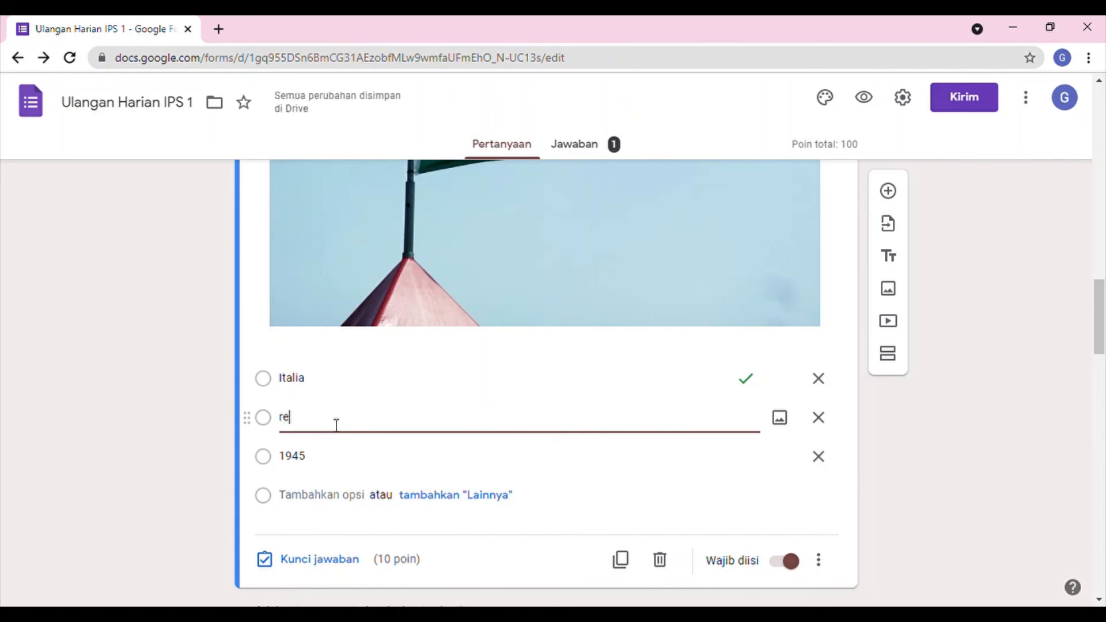
{"action": "key", "text": "BackSpace"}
{"action": "key", "text": "BackSpace"}
{"action": "type", "text": "repub"}
{"action": "key", "text": "BackSpace"}
{"action": "key", "text": "BackSpace"}
{"action": "key", "text": "BackSpace"}
{"action": "type", "text": "Republik Irlandia"}
{"action": "double_click", "coordinate": [332, 455]}
{"action": "type", "text": "Prancis"}
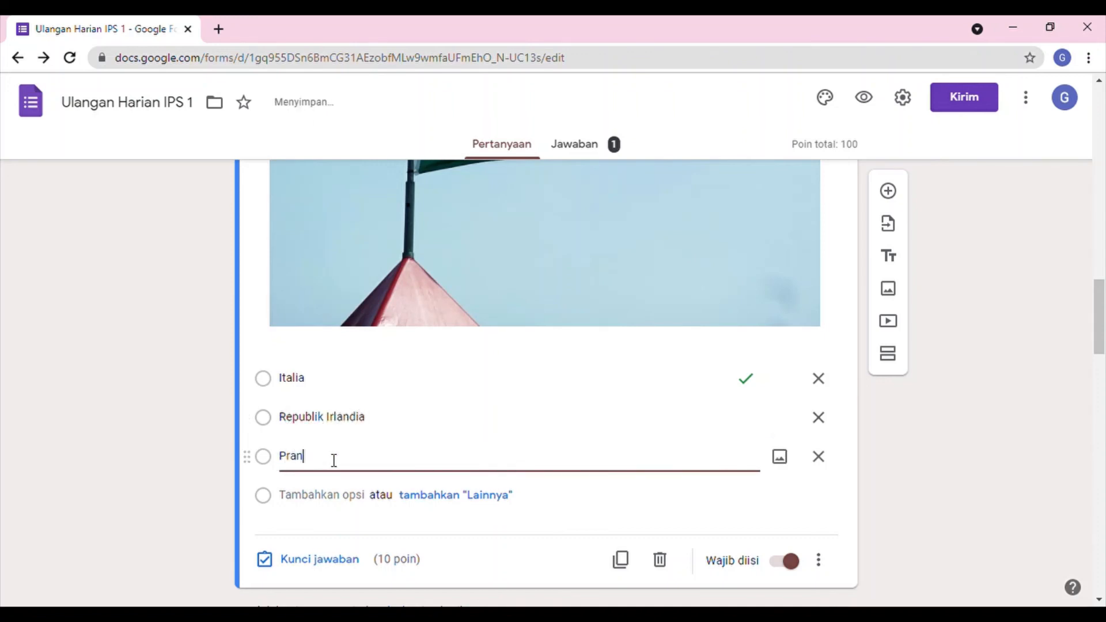
Check the answer key of question 3 and return to editing the question.
{"action": "left_click", "coordinate": [311, 561]}
{"action": "scroll", "coordinate": [673, 472], "scroll_direction": "down", "scroll_amount": 4}
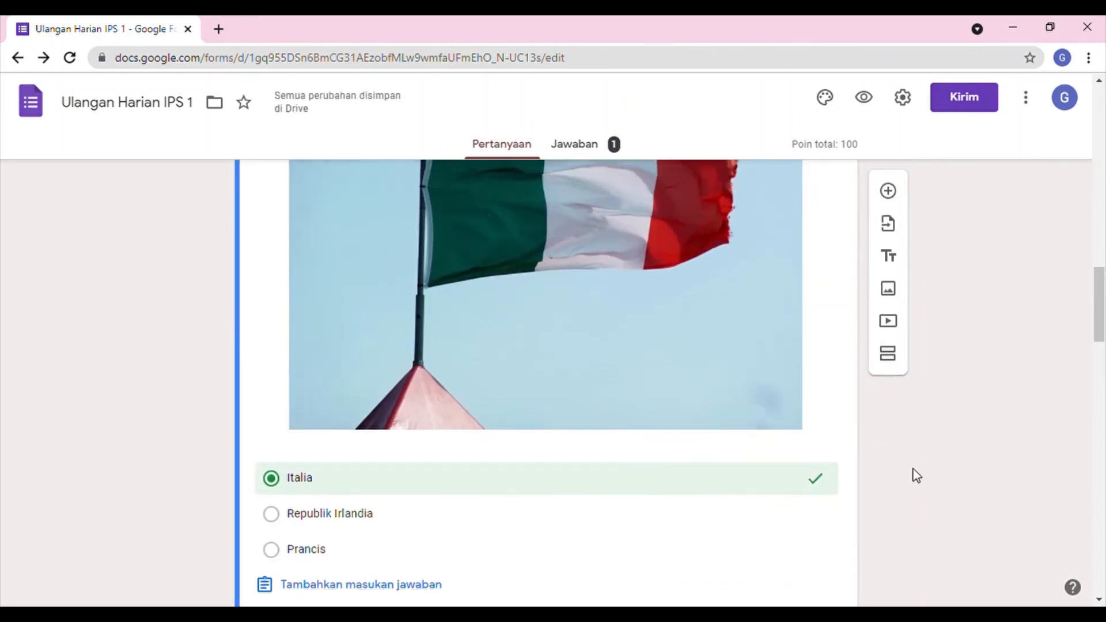
{"action": "scroll", "coordinate": [911, 479], "scroll_direction": "down", "scroll_amount": 4}
{"action": "left_click", "coordinate": [817, 398]}
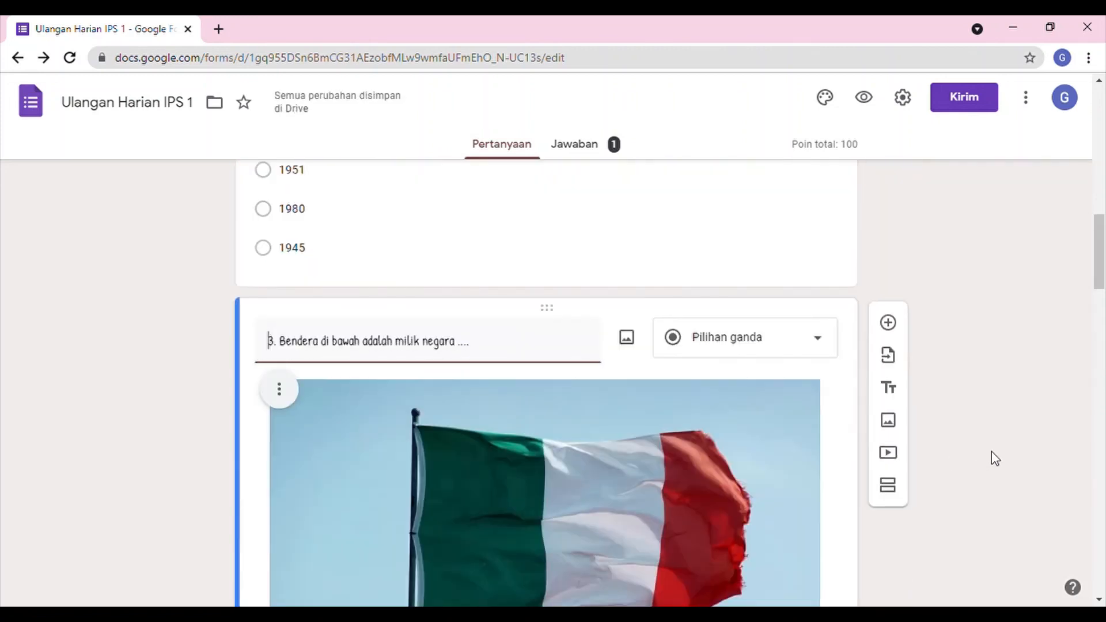
Review the whole form from question 3 through the final checkbox section and back up to the title.
{"action": "scroll", "coordinate": [982, 467], "scroll_direction": "down", "scroll_amount": 4}
{"action": "scroll", "coordinate": [971, 468], "scroll_direction": "down", "scroll_amount": 3}
{"action": "scroll", "coordinate": [971, 468], "scroll_direction": "down", "scroll_amount": 10}
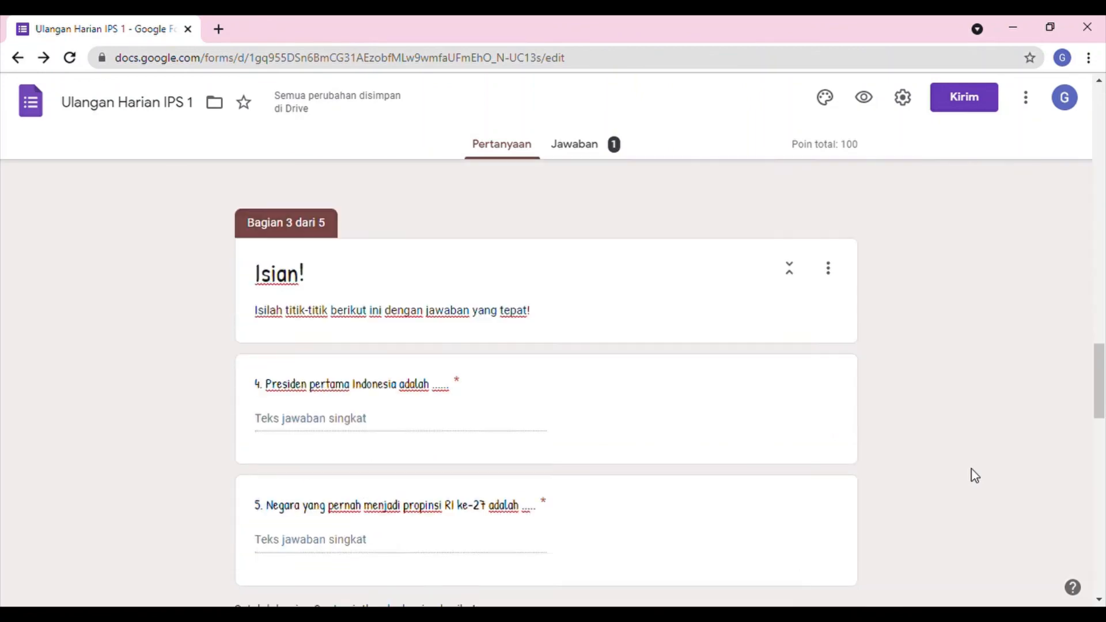
{"action": "scroll", "coordinate": [971, 469], "scroll_direction": "down", "scroll_amount": 15}
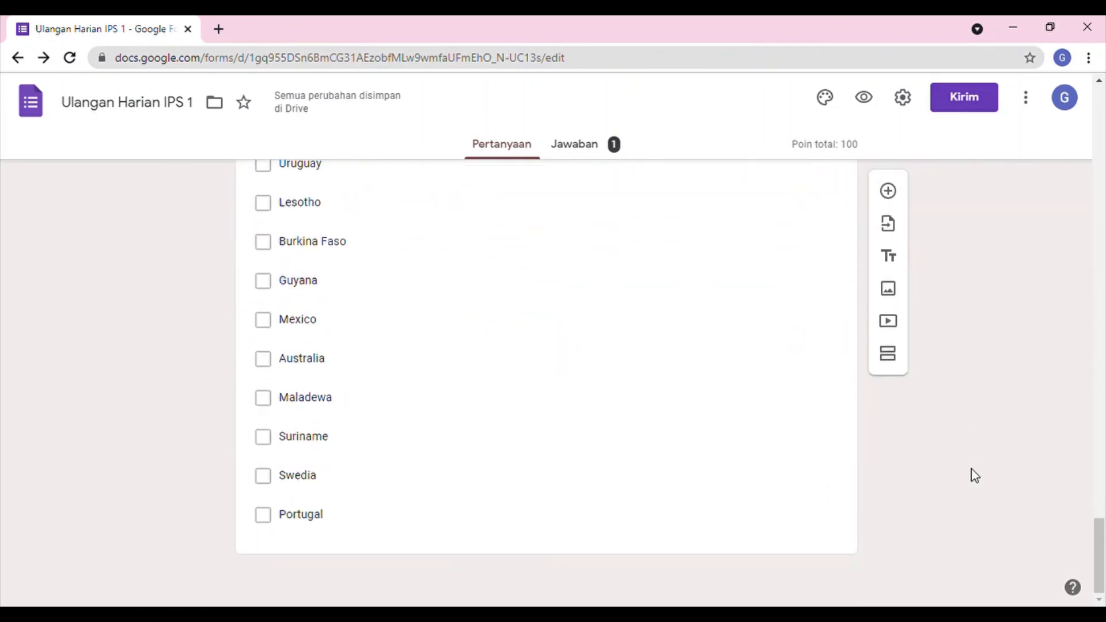
{"action": "scroll", "coordinate": [971, 468], "scroll_direction": "up", "scroll_amount": 20}
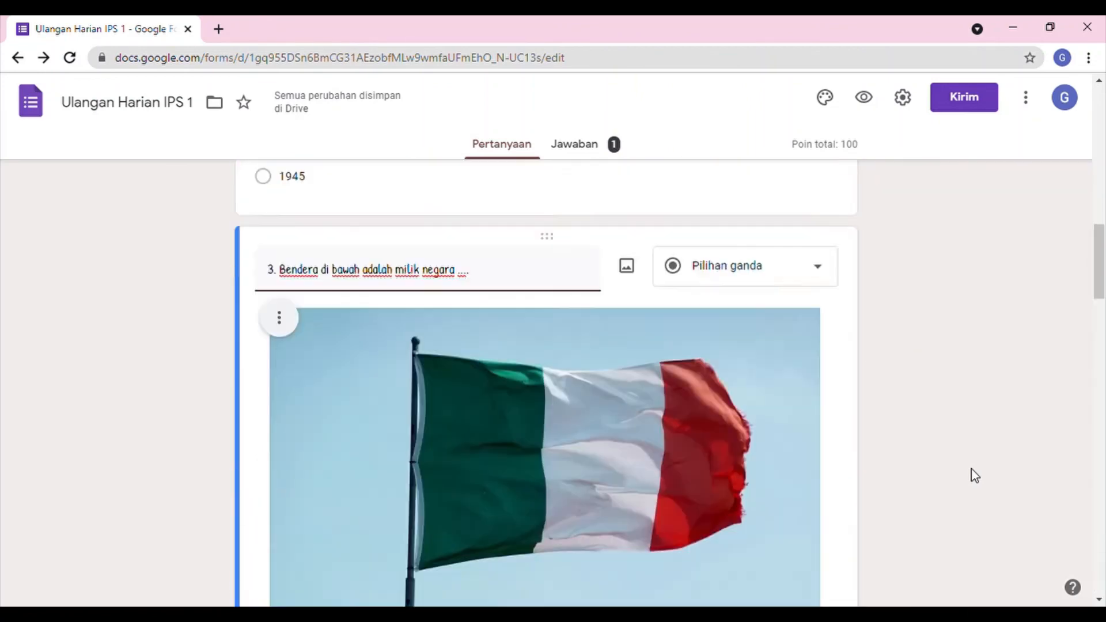
{"action": "scroll", "coordinate": [971, 469], "scroll_direction": "up", "scroll_amount": 4}
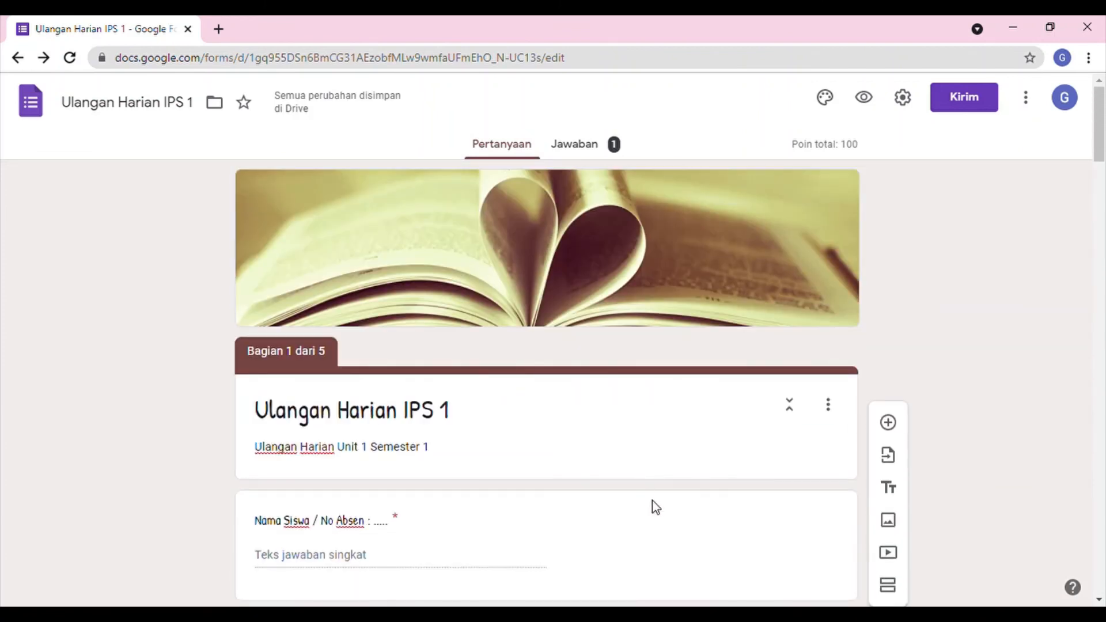
{"action": "scroll", "coordinate": [655, 507], "scroll_direction": "down", "scroll_amount": 4}
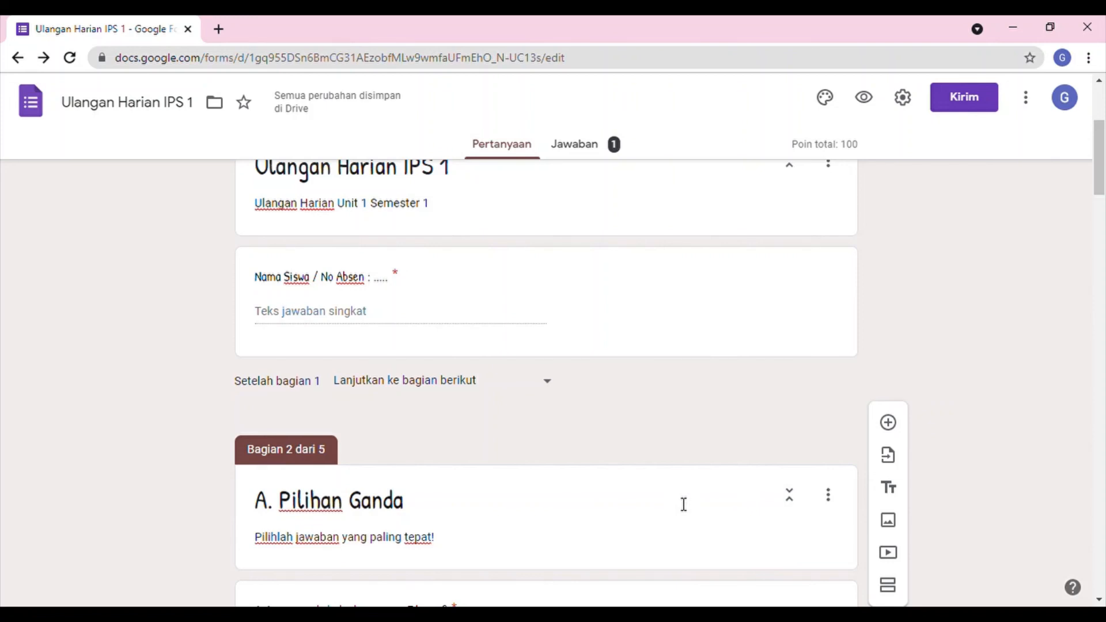
{"action": "scroll", "coordinate": [809, 403], "scroll_direction": "up", "scroll_amount": 4}
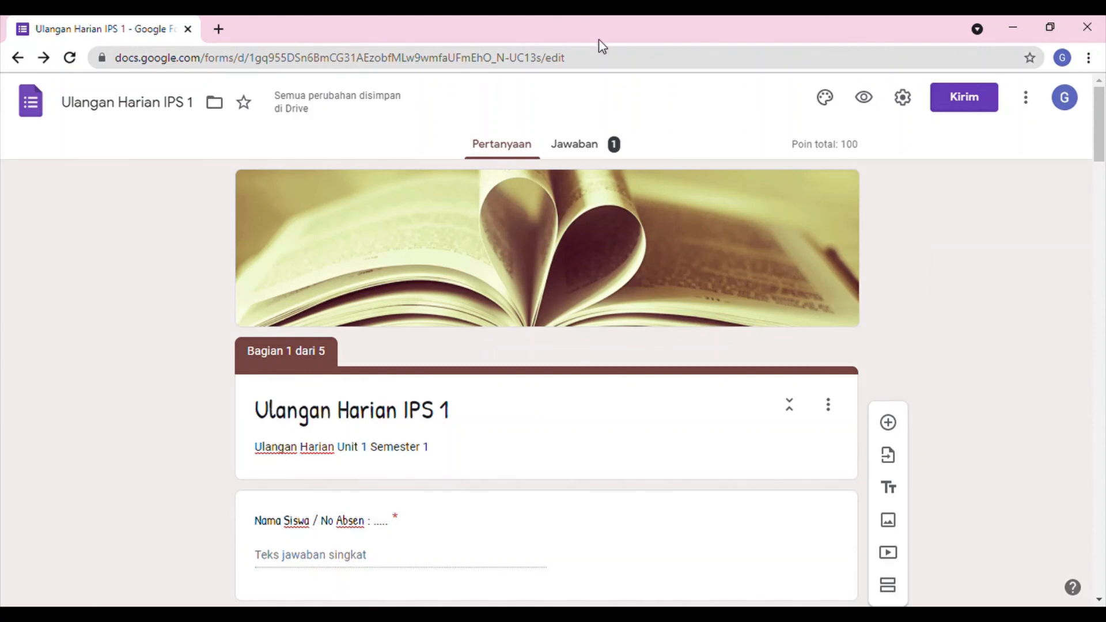
Check the form's general settings and the default preferences for forms and questions, closing both without changes.
{"action": "left_click", "coordinate": [904, 98]}
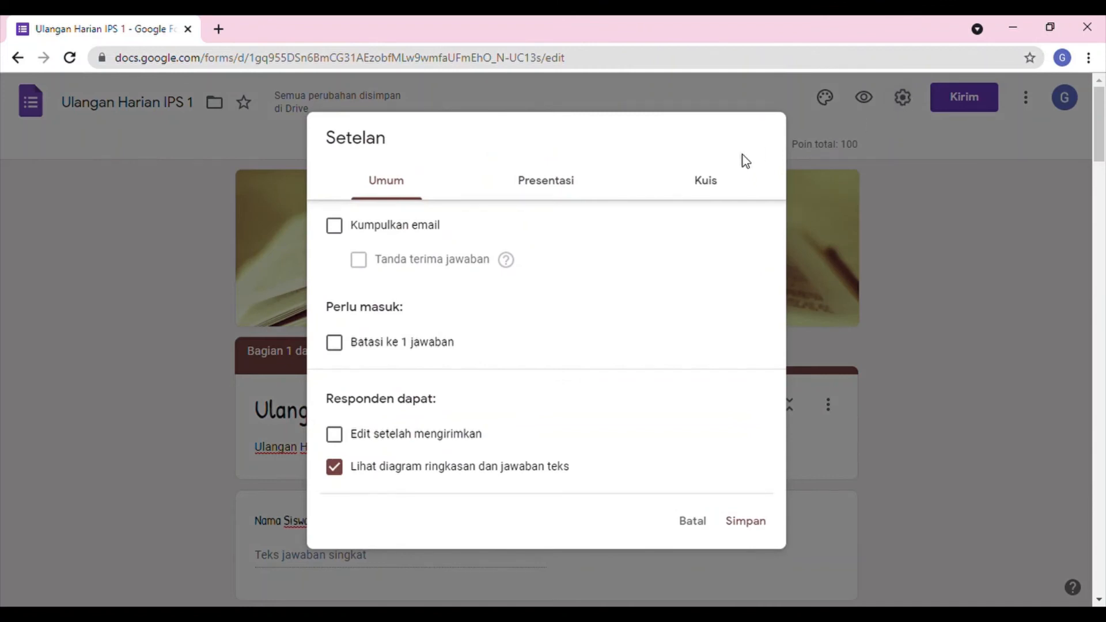
{"action": "left_click", "coordinate": [887, 230]}
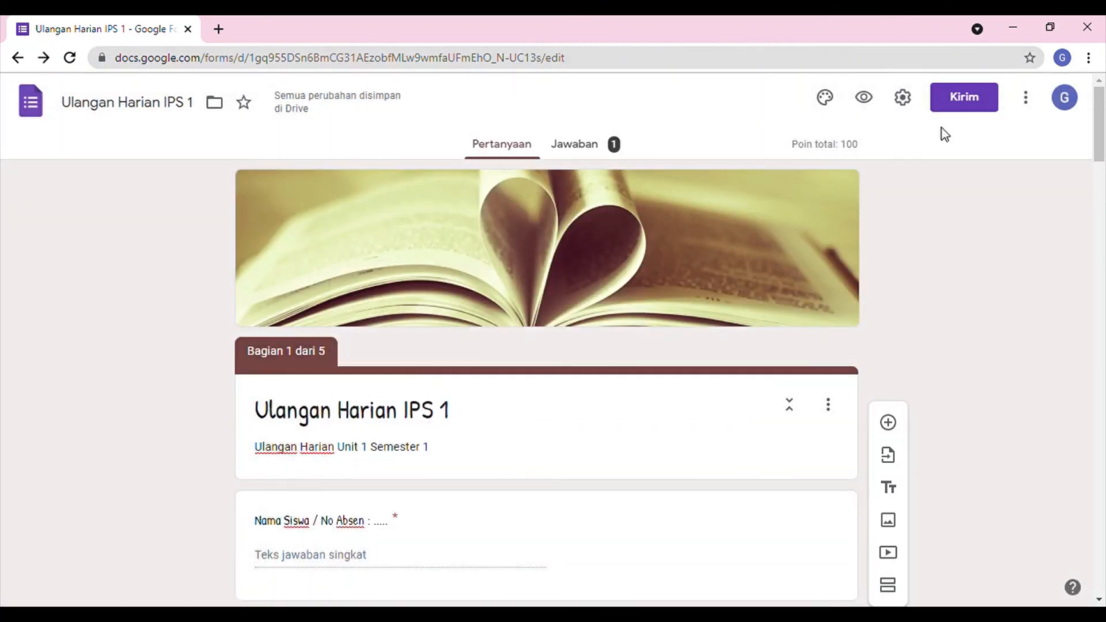
{"action": "left_click", "coordinate": [1035, 101]}
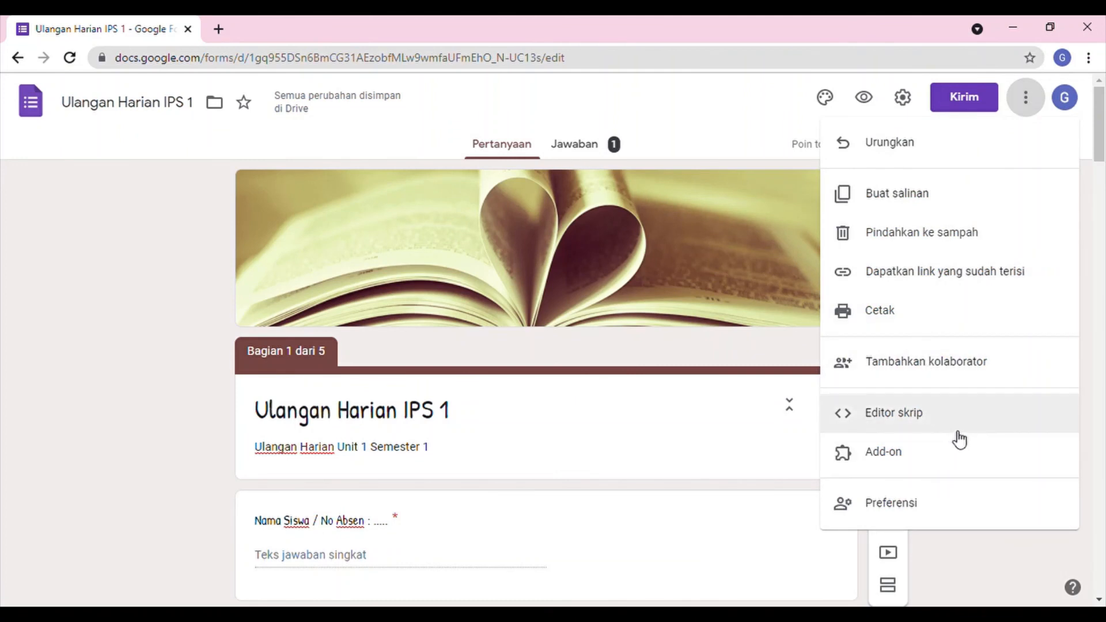
{"action": "left_click", "coordinate": [913, 505]}
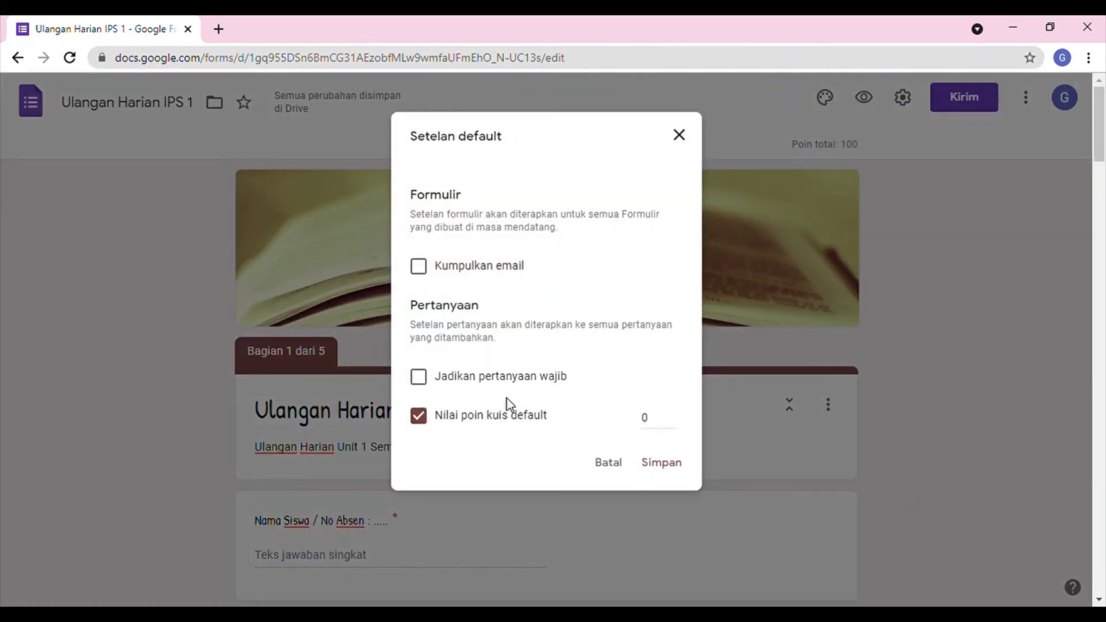
{"action": "left_click", "coordinate": [681, 138]}
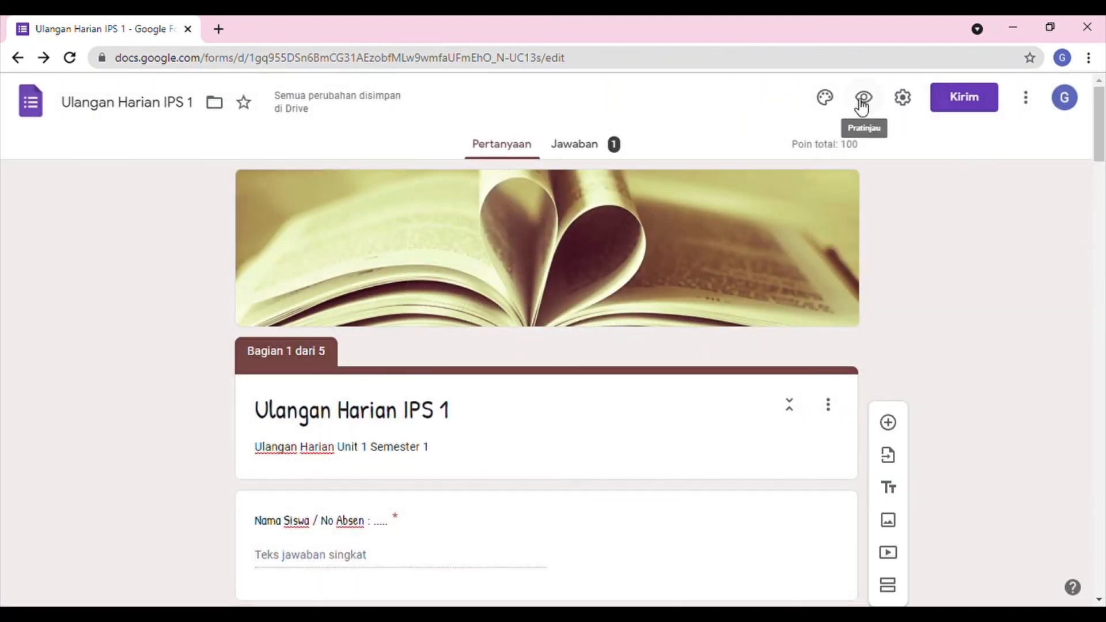
Open the form's sending options and compare the email, link and HTML embed methods.
{"action": "scroll", "coordinate": [1012, 262], "scroll_direction": "down", "scroll_amount": 20}
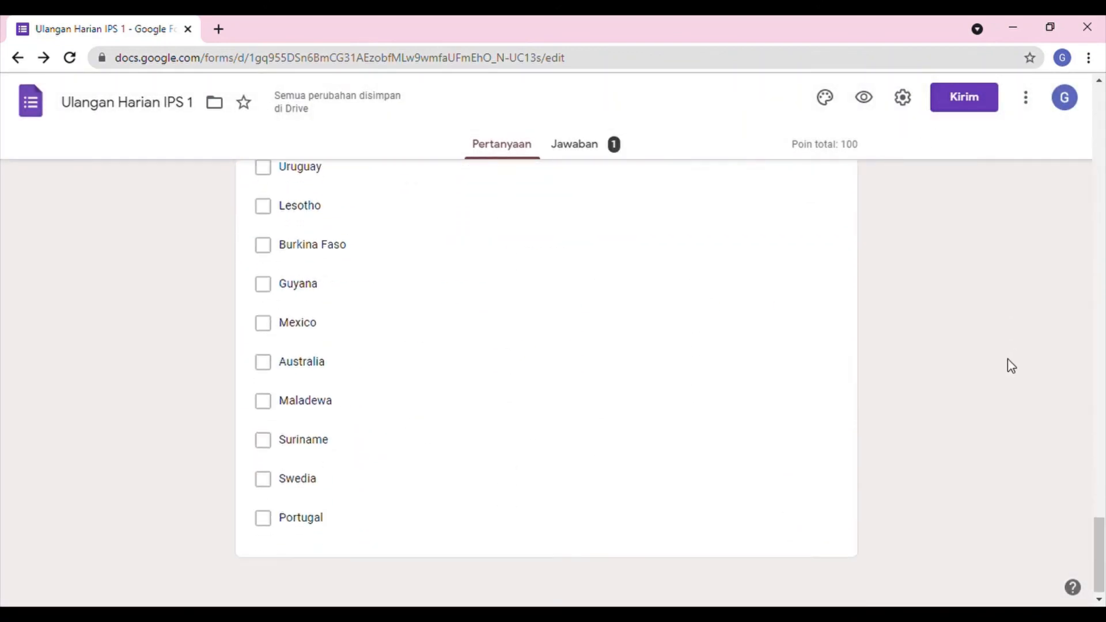
{"action": "scroll", "coordinate": [1008, 367], "scroll_direction": "up", "scroll_amount": 20}
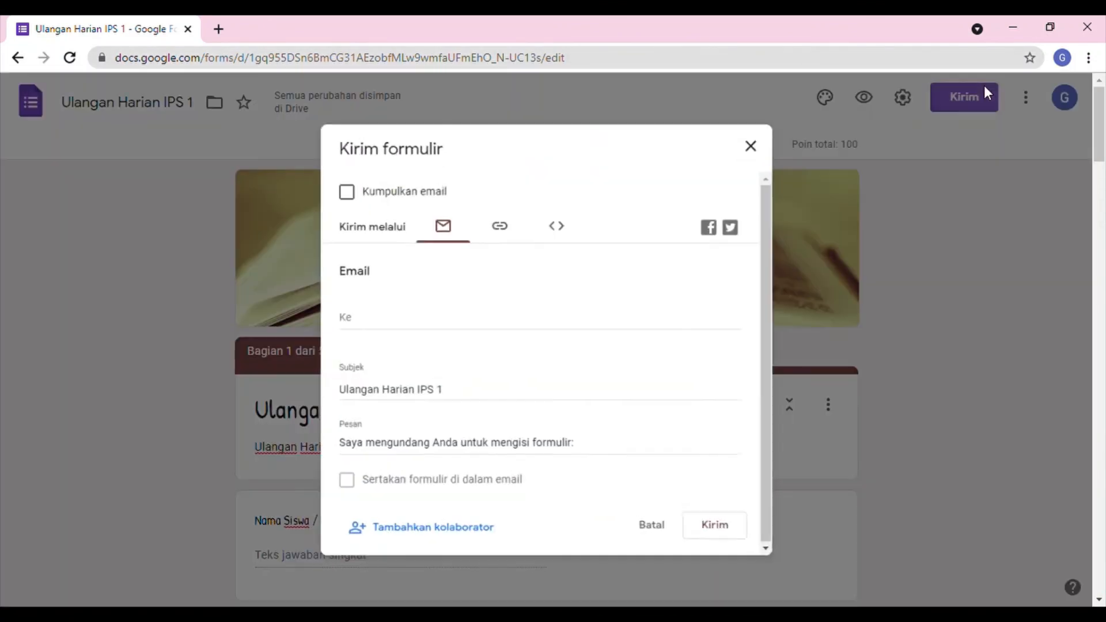
{"action": "left_click", "coordinate": [984, 87]}
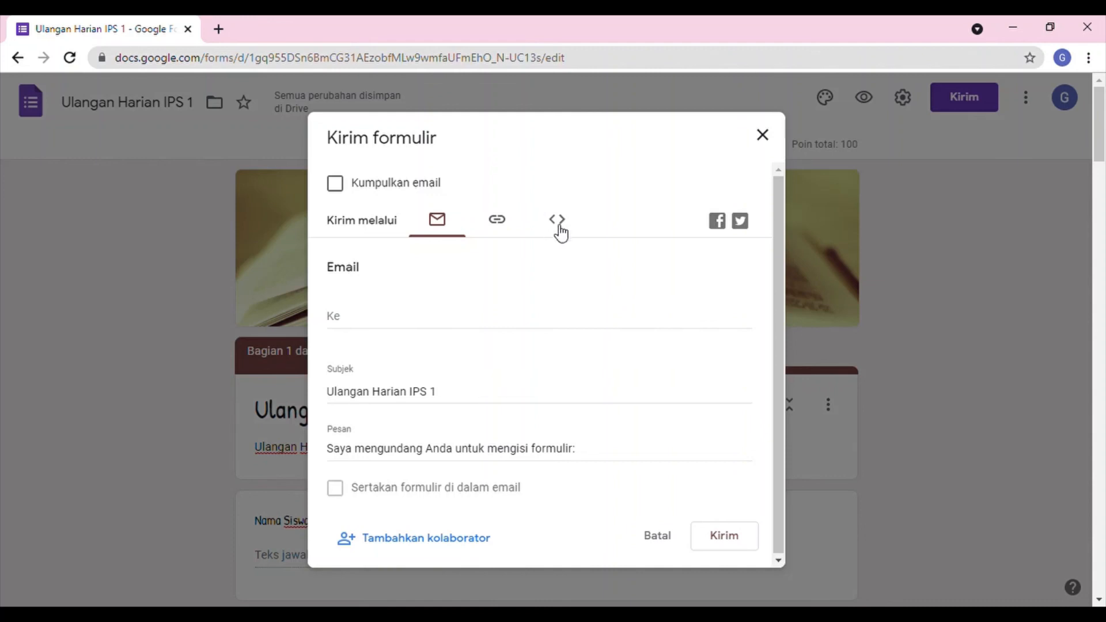
{"action": "left_click", "coordinate": [504, 232]}
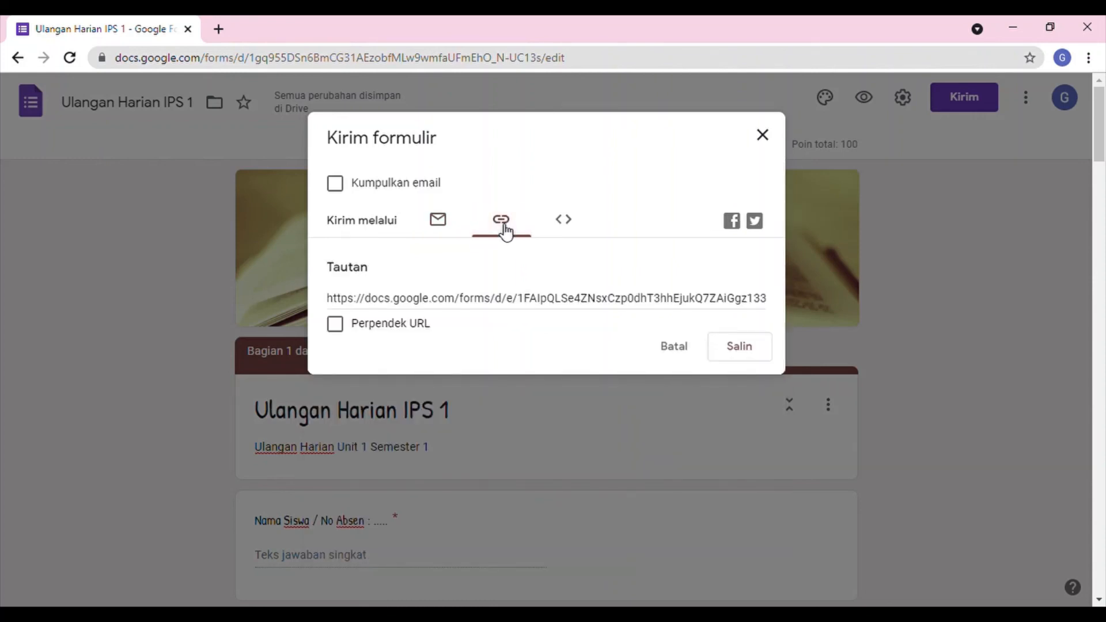
{"action": "left_click", "coordinate": [573, 228]}
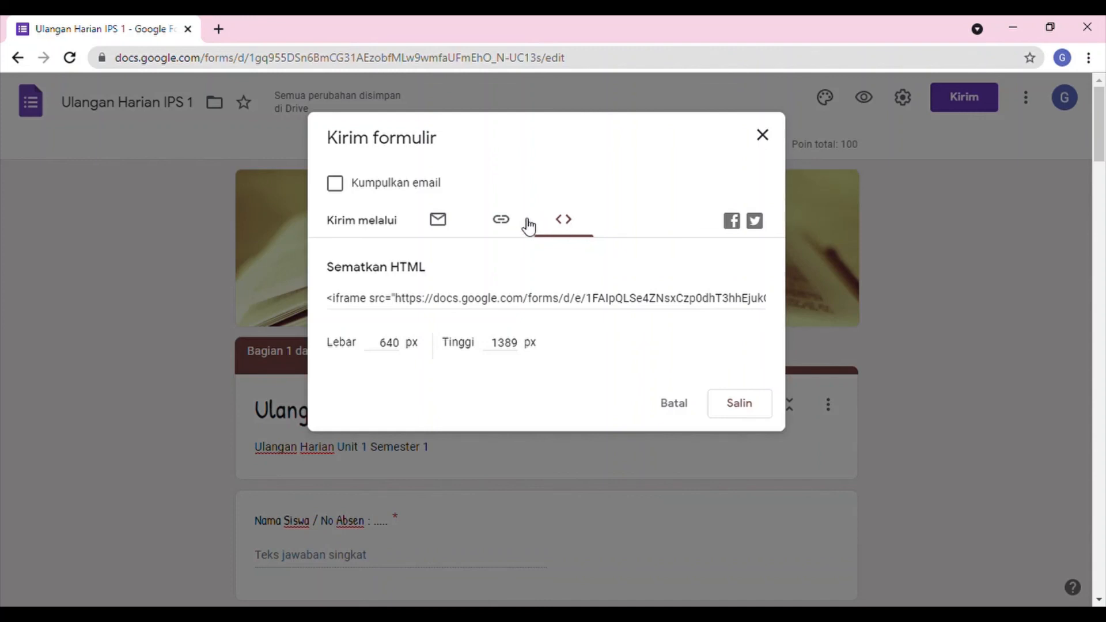
Copy the full, unshortened form link to the clipboard and close the sending options.
{"action": "left_click", "coordinate": [509, 224]}
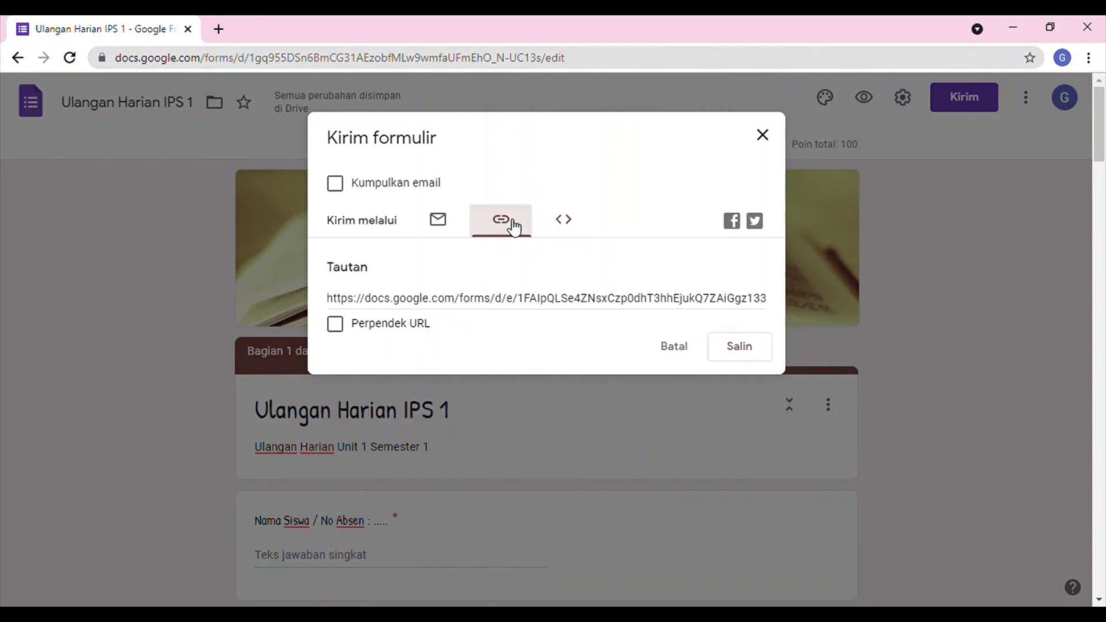
{"action": "left_click", "coordinate": [364, 300]}
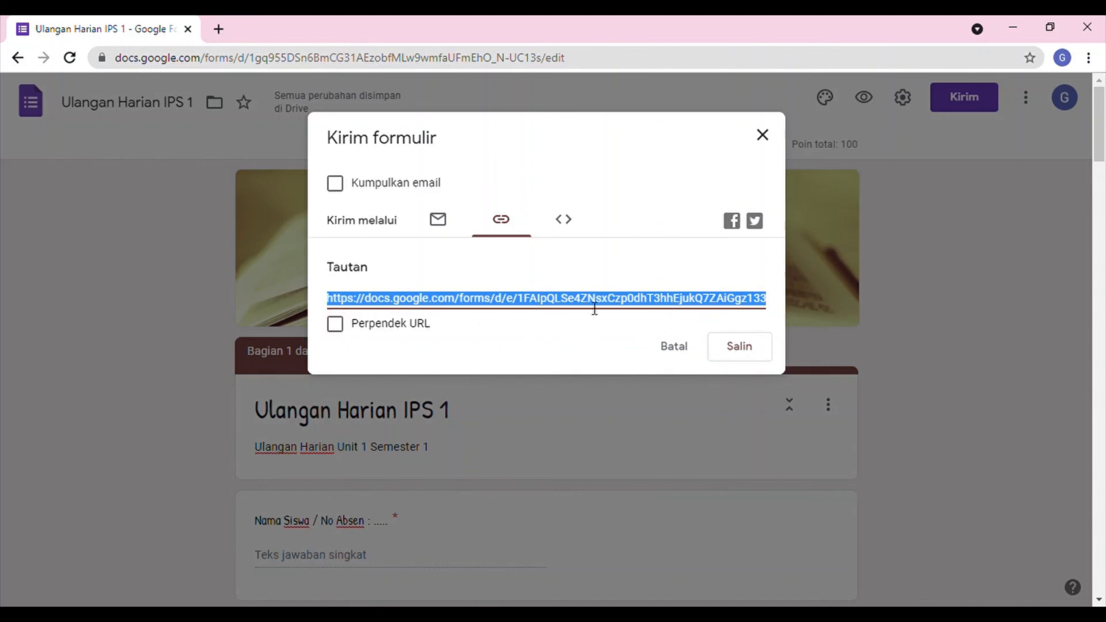
{"action": "left_click", "coordinate": [733, 348]}
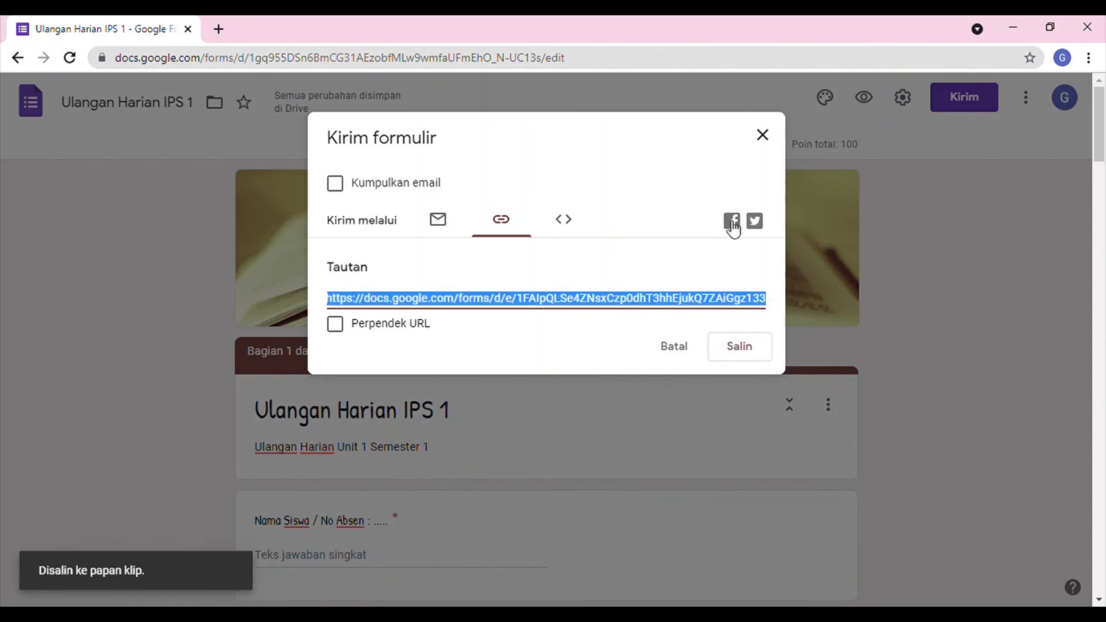
{"action": "left_click", "coordinate": [765, 140]}
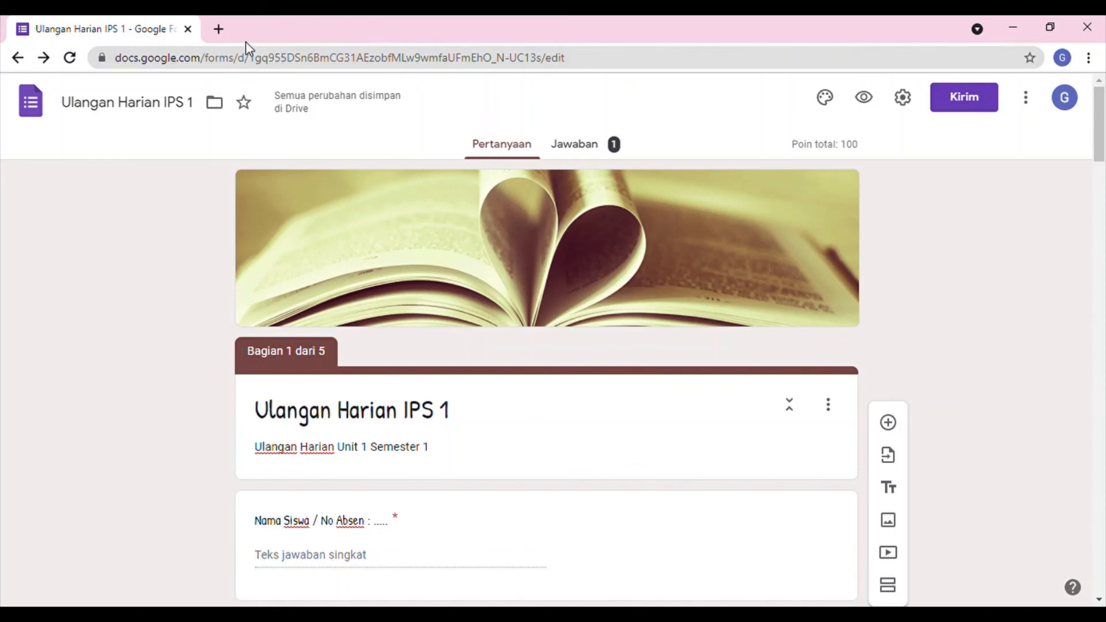
Open the copied form link in a new browser tab, check the respondent view, and close that tab.
{"action": "left_click", "coordinate": [218, 30]}
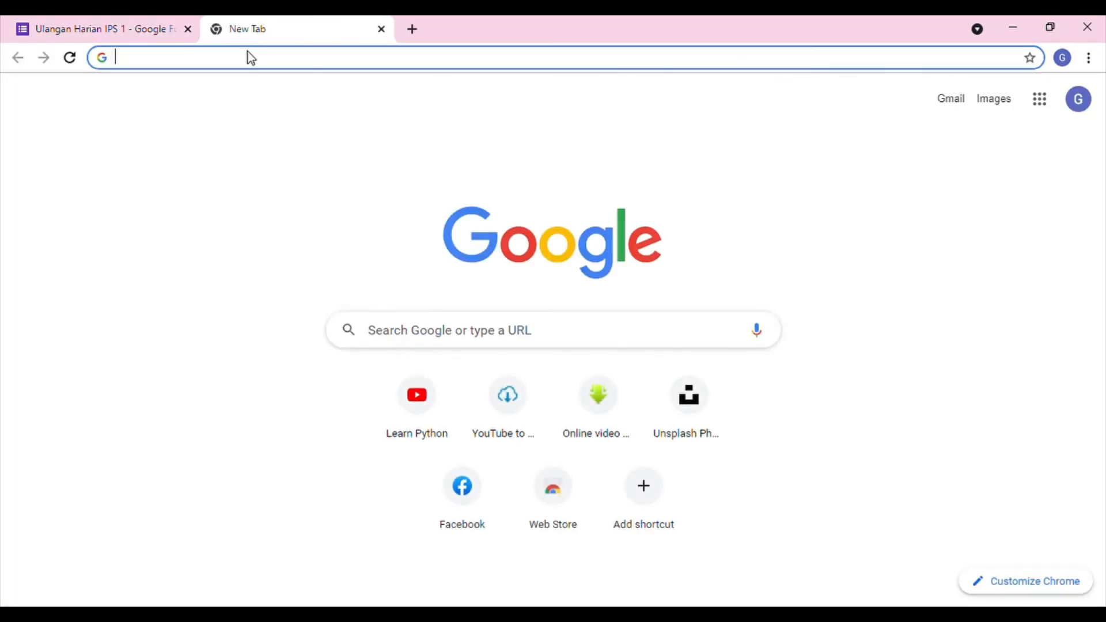
{"action": "type", "text": "https://docs.google.com/forms/d/e/1FAIpQLSe4ZNsxCzp0dhT3hhEjukQ7ZAiGgz1338lxHNnWKgSuTvcU7g/viewform?usp=sf_link"}
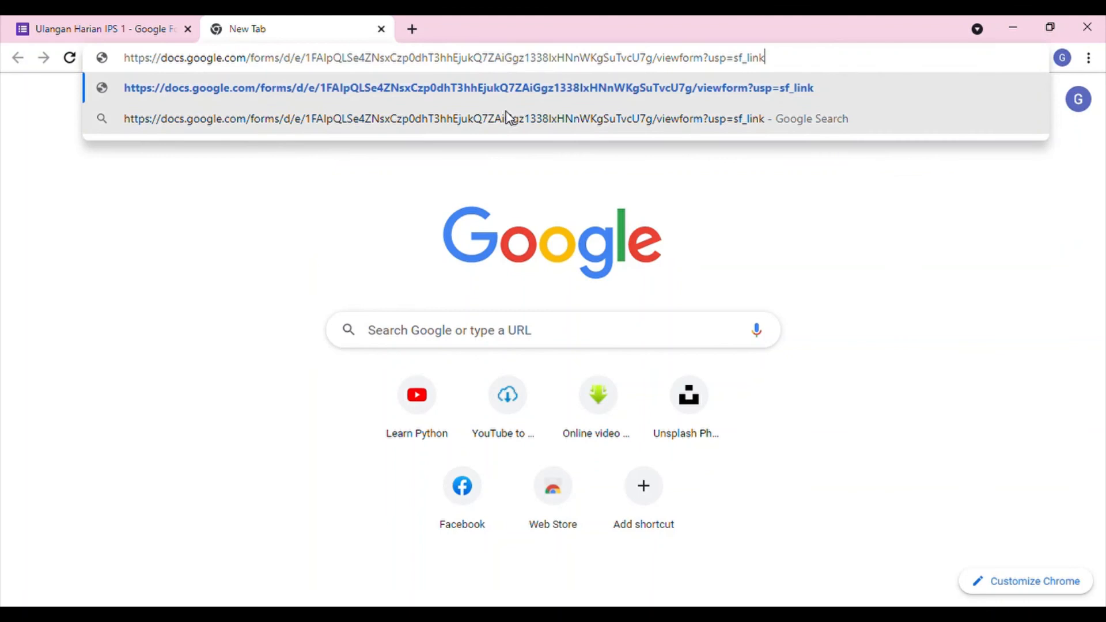
{"action": "left_click", "coordinate": [769, 79]}
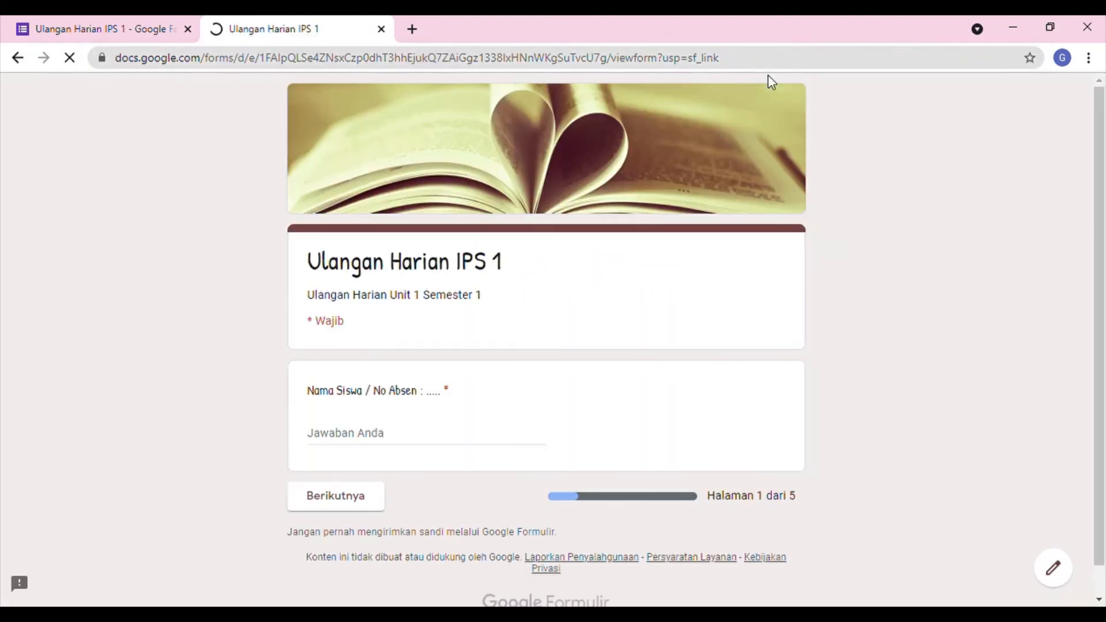
{"action": "scroll", "coordinate": [855, 226], "scroll_direction": "down", "scroll_amount": 1}
{"action": "scroll", "coordinate": [597, 419], "scroll_direction": "up", "scroll_amount": 1}
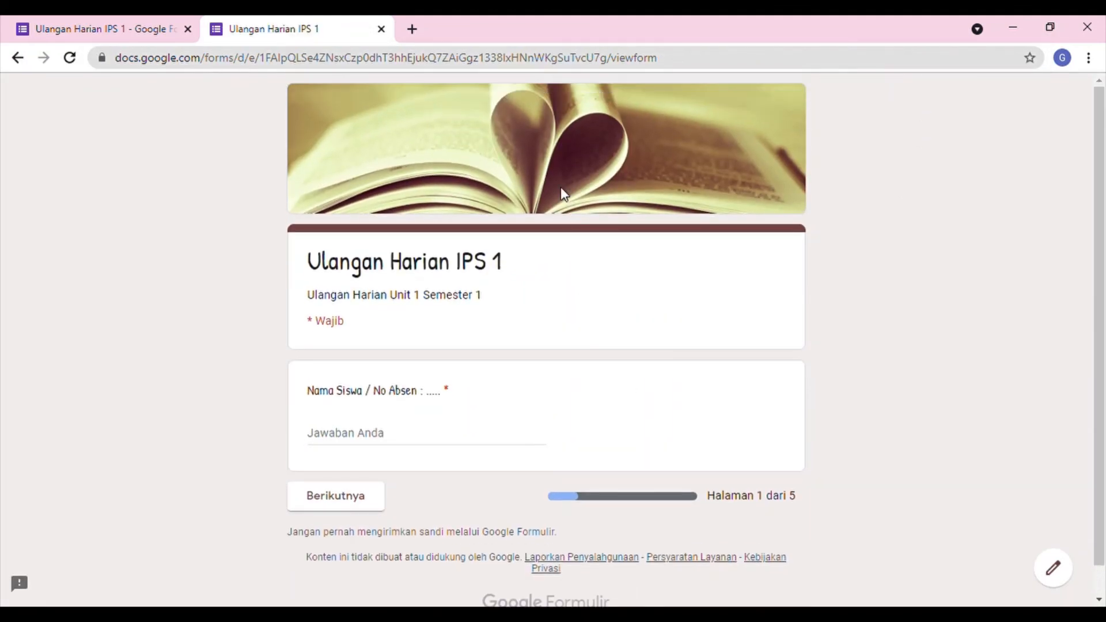
{"action": "left_click", "coordinate": [381, 29]}
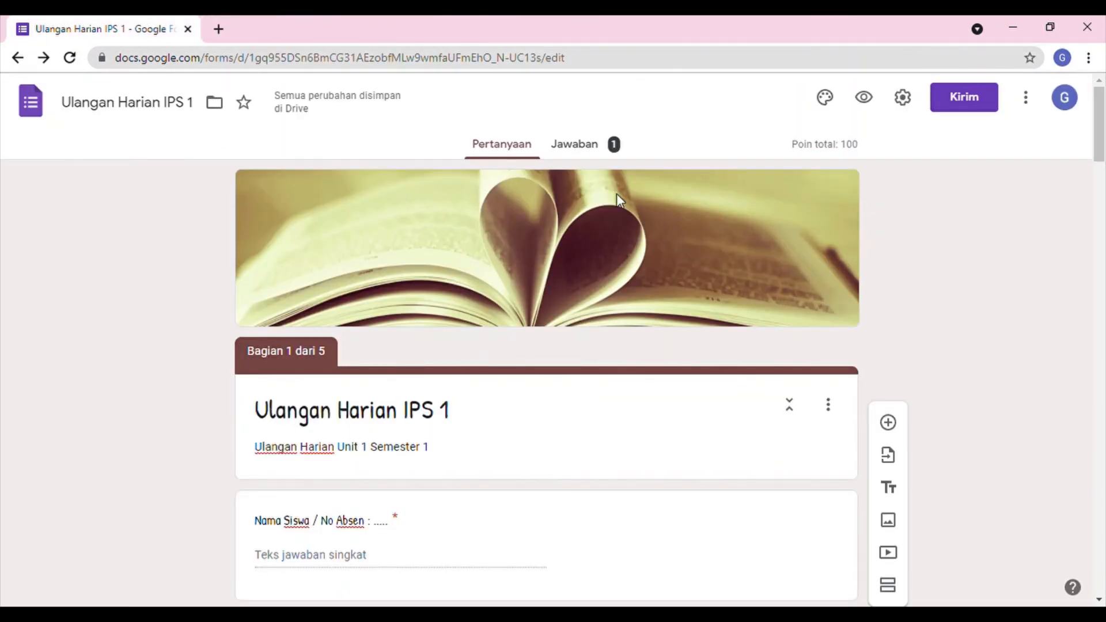
Open the form's response summary, dismiss the feature tip, and examine the score insights and point distribution chart.
{"action": "left_click", "coordinate": [614, 151]}
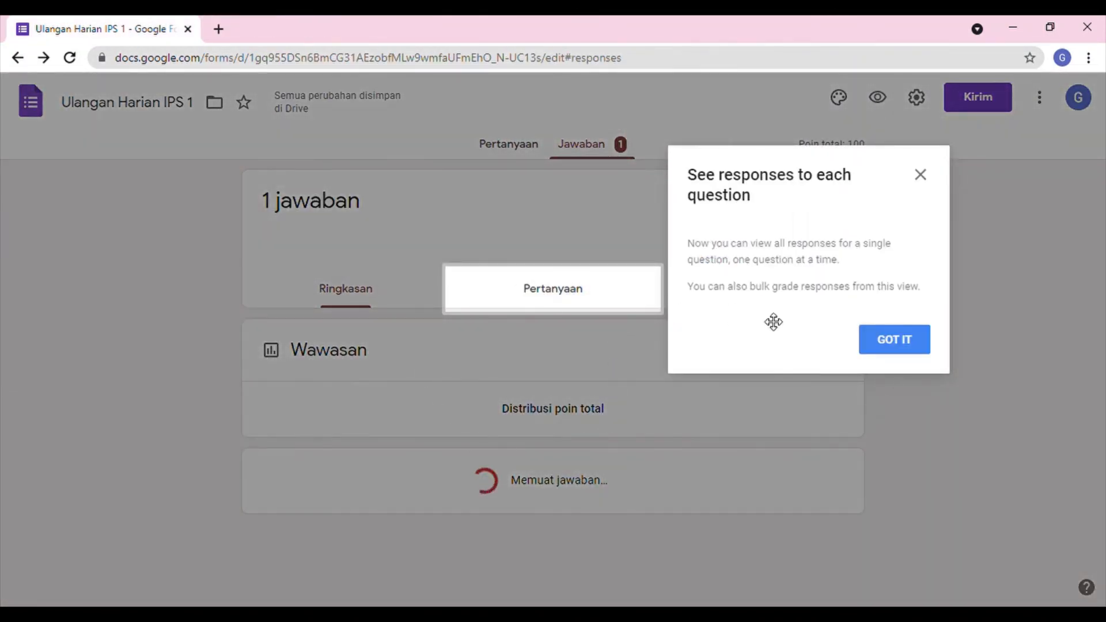
{"action": "left_click", "coordinate": [914, 174]}
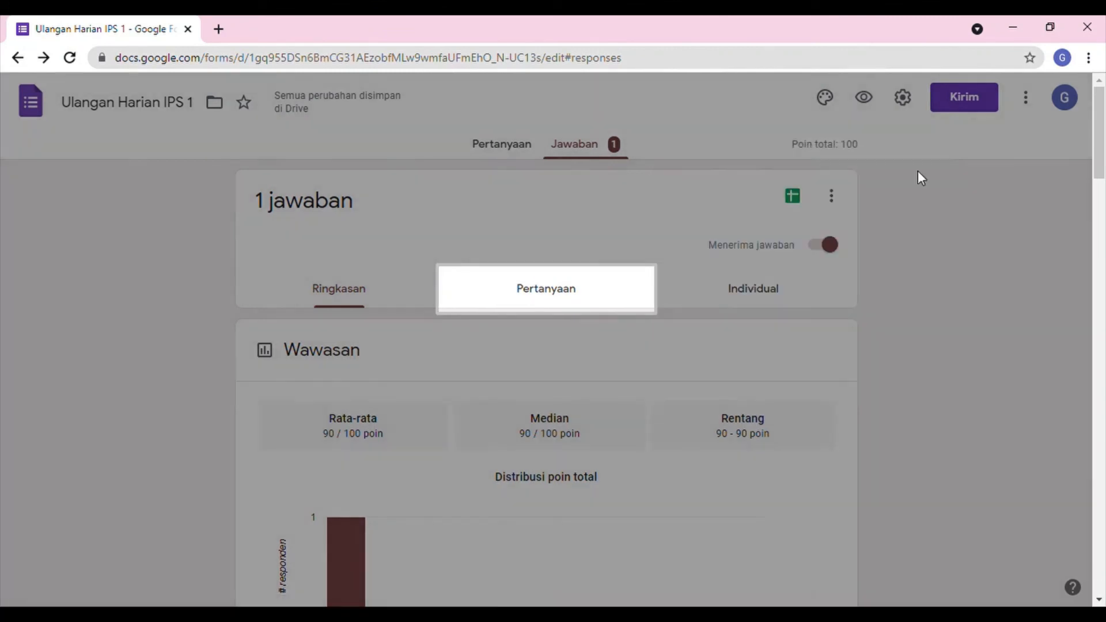
{"action": "scroll", "coordinate": [699, 432], "scroll_direction": "down", "scroll_amount": 7}
{"action": "scroll", "coordinate": [295, 228], "scroll_direction": "up", "scroll_amount": 3}
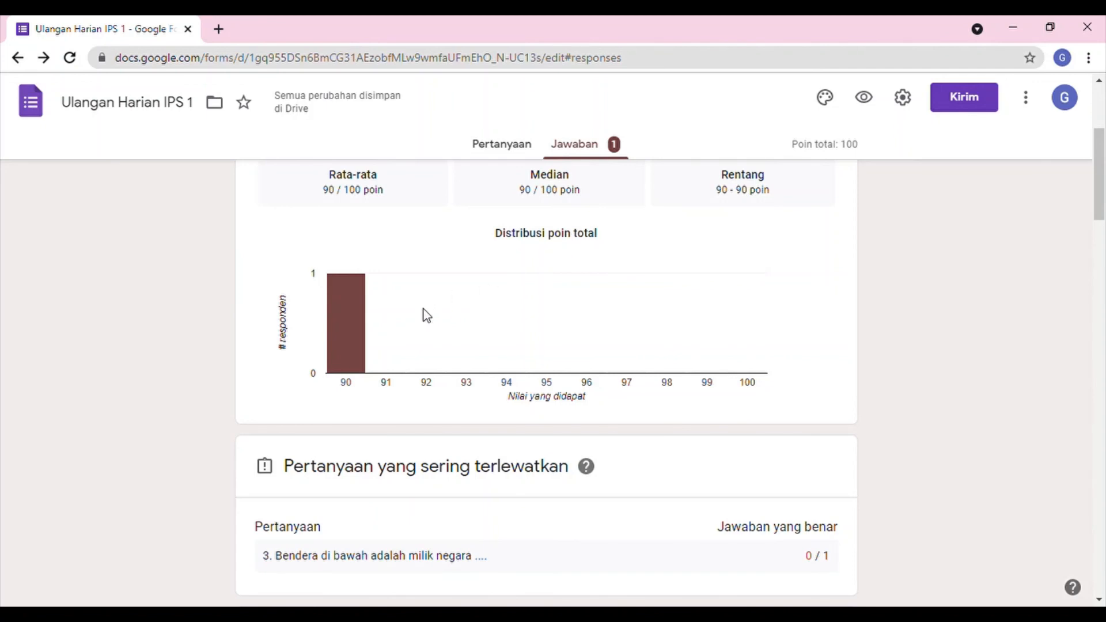
{"action": "scroll", "coordinate": [426, 316], "scroll_direction": "up", "scroll_amount": 2}
{"action": "scroll", "coordinate": [752, 326], "scroll_direction": "down", "scroll_amount": 3}
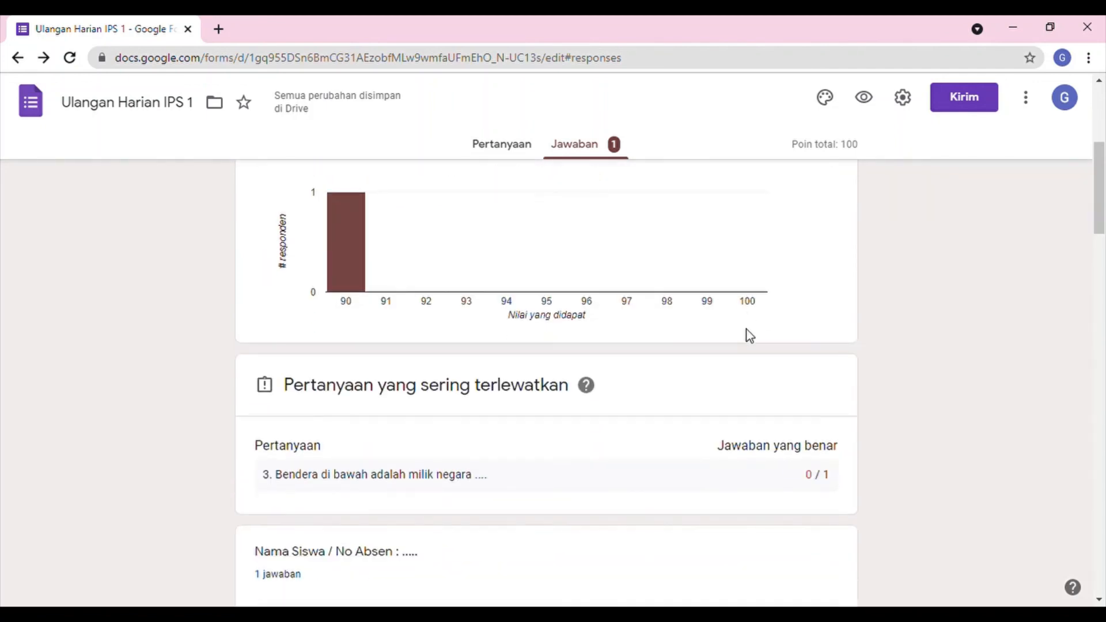
Examine the answer charts of multiple-choice questions 1 and 2, and return to the frequently missed questions.
{"action": "scroll", "coordinate": [749, 336], "scroll_direction": "down", "scroll_amount": 12}
{"action": "scroll", "coordinate": [749, 335], "scroll_direction": "up", "scroll_amount": 1}
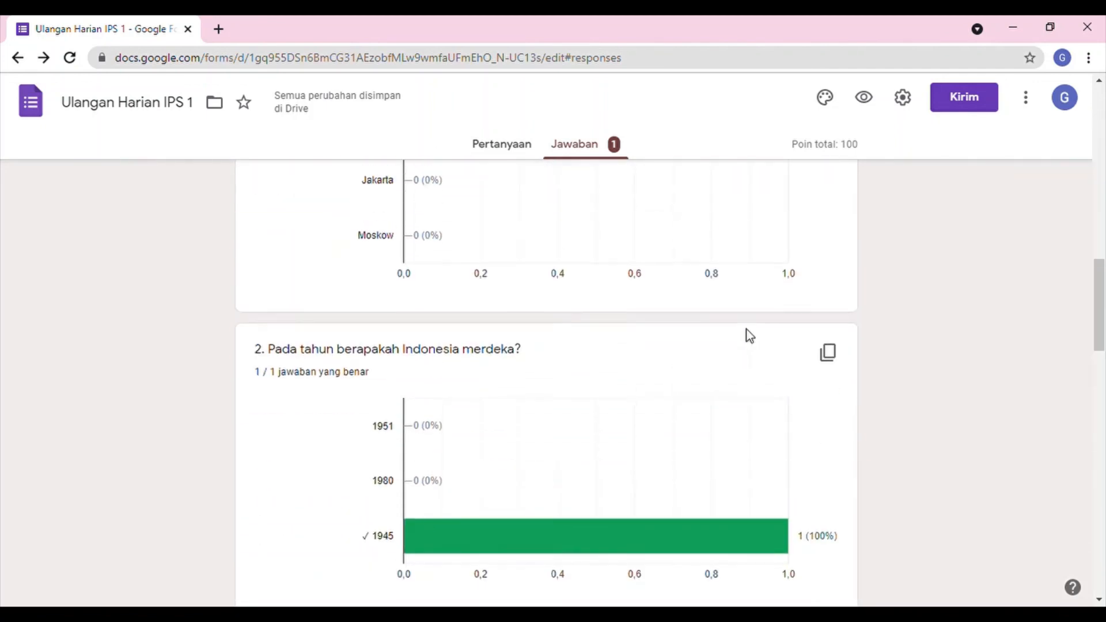
{"action": "scroll", "coordinate": [749, 335], "scroll_direction": "up", "scroll_amount": 2}
{"action": "scroll", "coordinate": [749, 335], "scroll_direction": "up", "scroll_amount": 1}
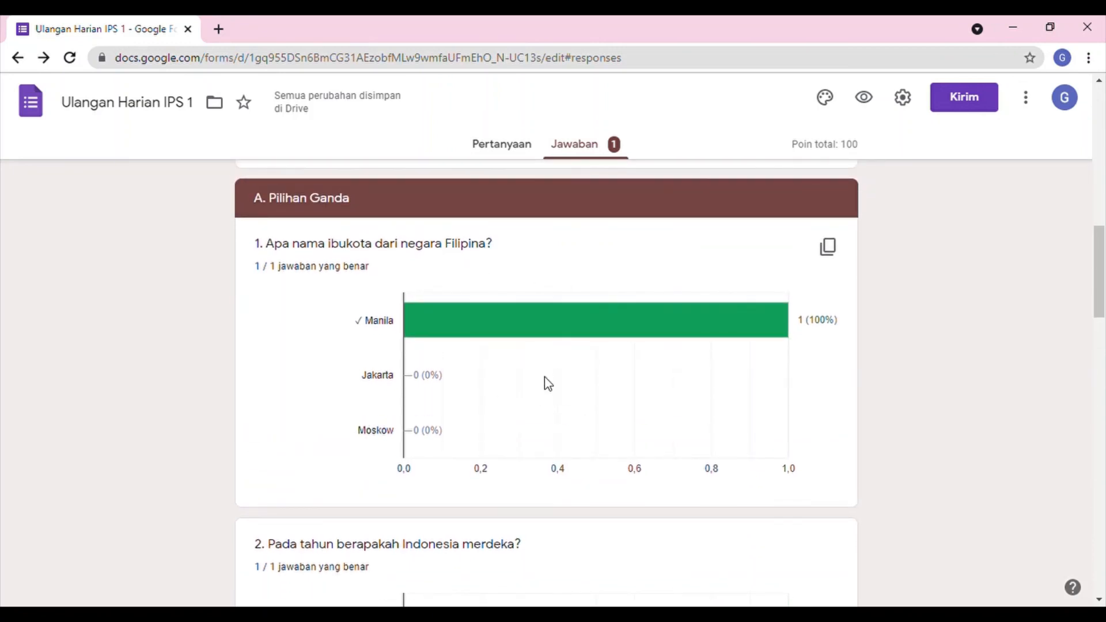
{"action": "mouse_move", "coordinate": [461, 336]}
{"action": "scroll", "coordinate": [477, 234], "scroll_direction": "up", "scroll_amount": 12}
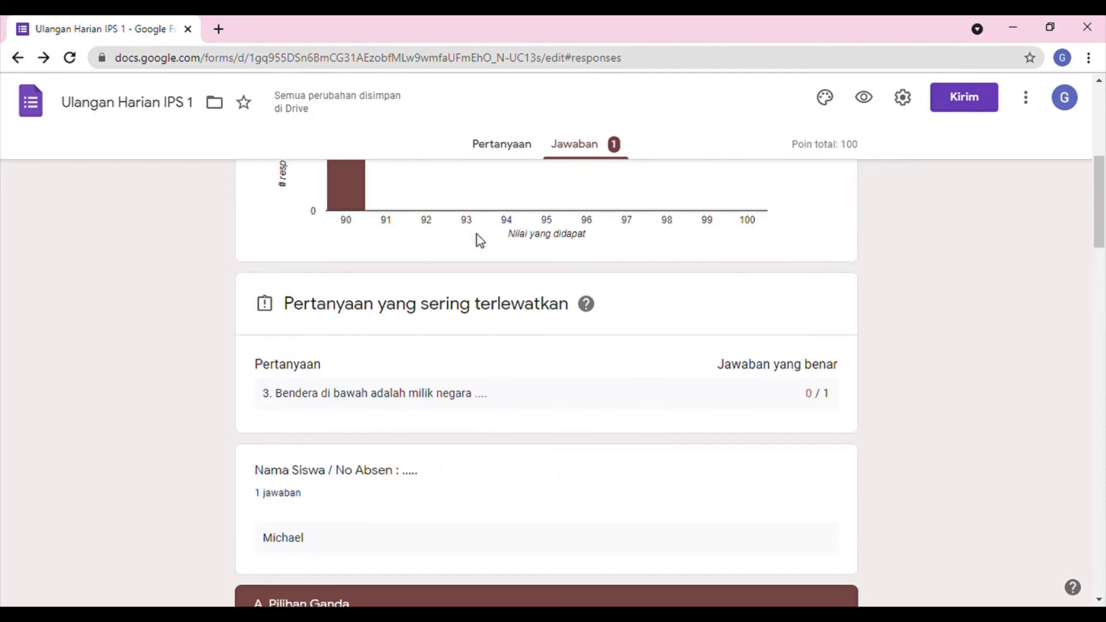